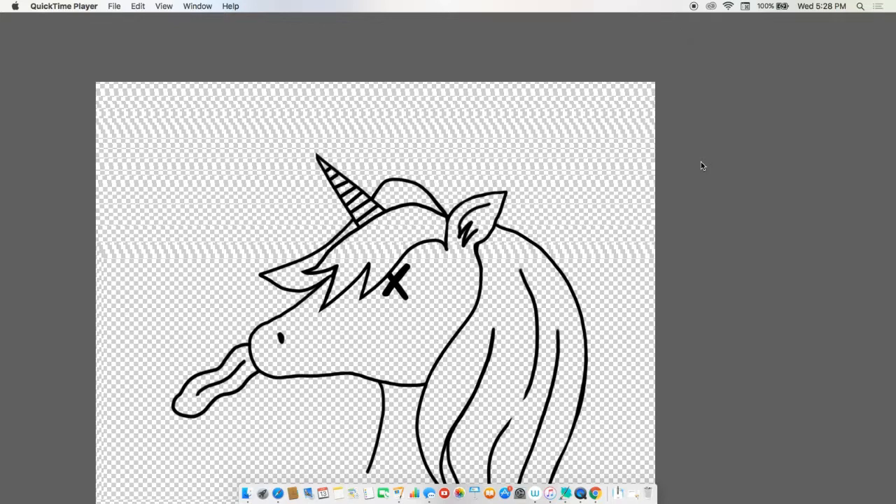
Step: Switch to Corel Painter and look over the unicorn line drawing
left_click(699, 185)
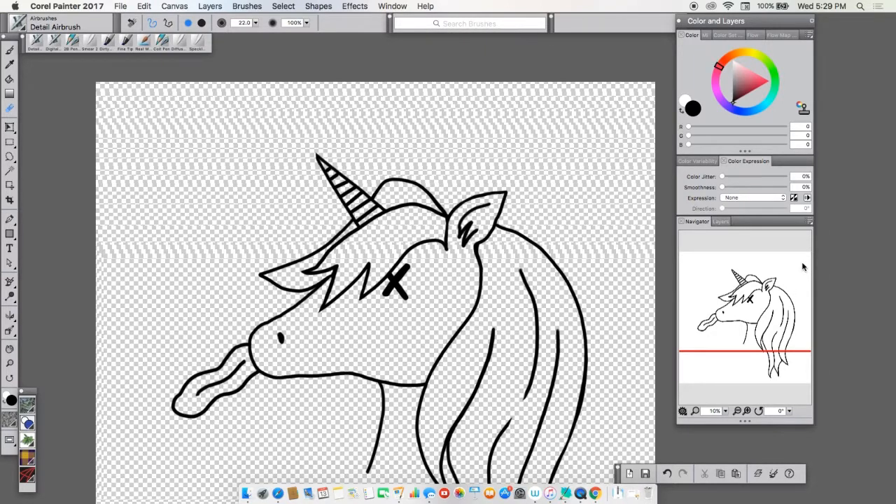
left_click_drag(776, 293, 785, 313)
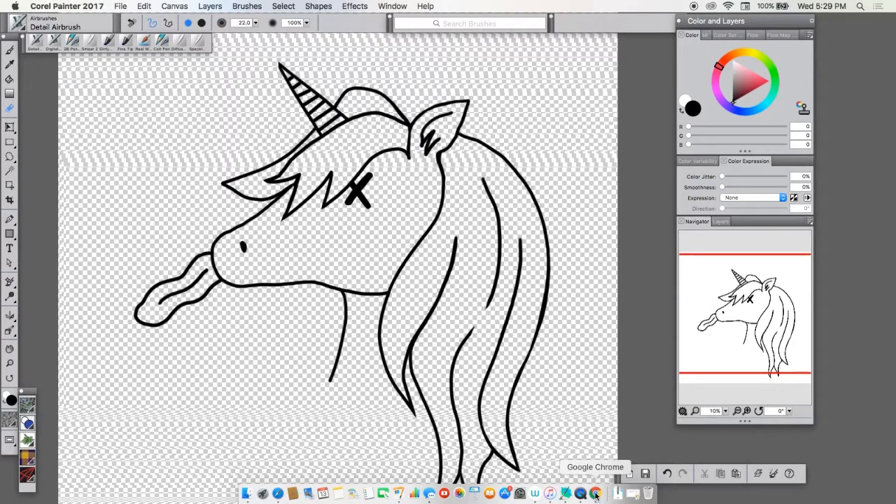
Step: Switch to the "I'm Not Crazy;I Just Work for USPS." Canva design in Chrome and browse the available text templates
left_click(596, 494)
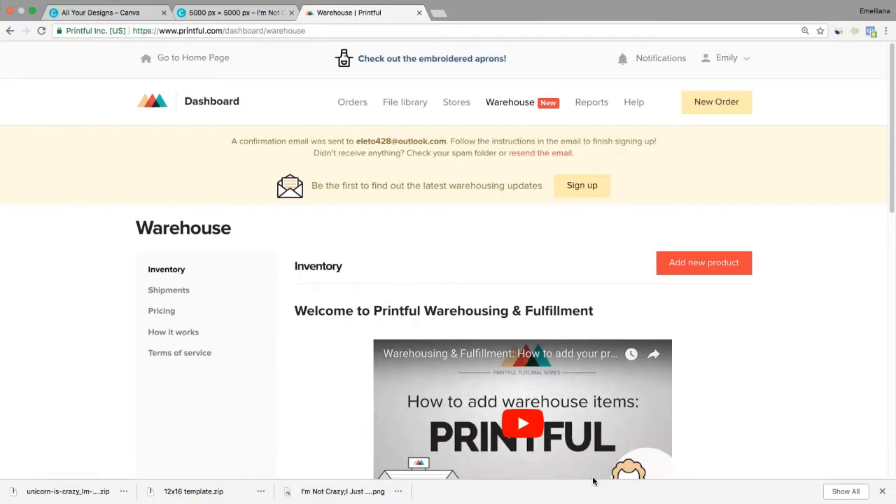
left_click(226, 15)
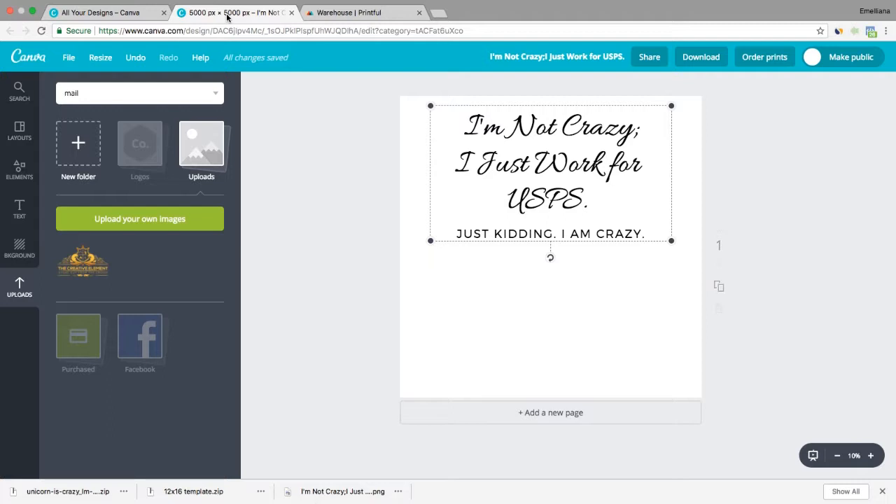
left_click(25, 205)
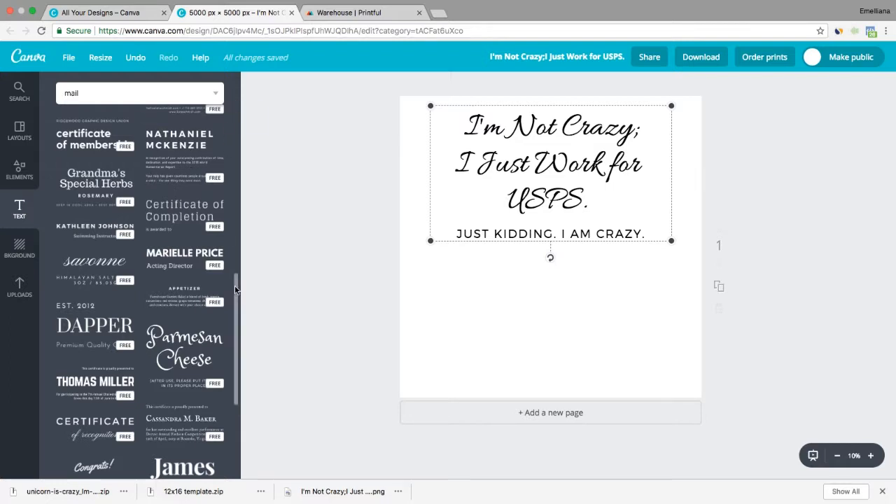
left_click_drag(236, 279, 249, 300)
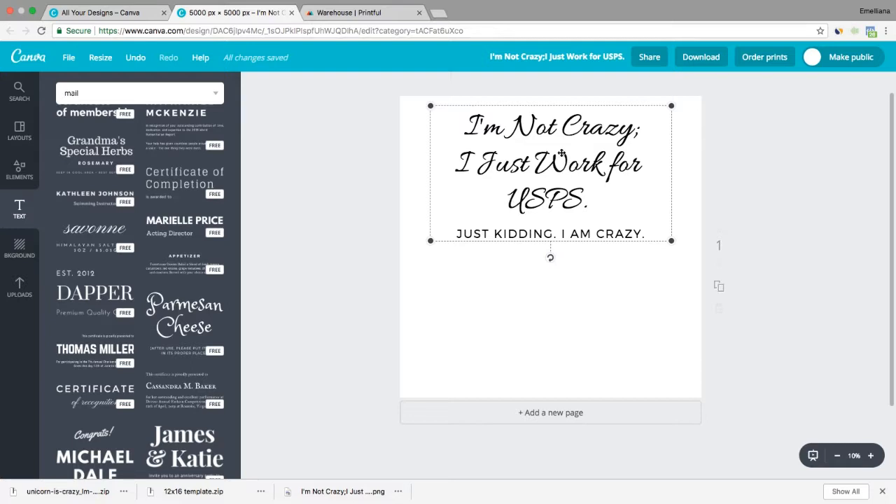
left_click(738, 188)
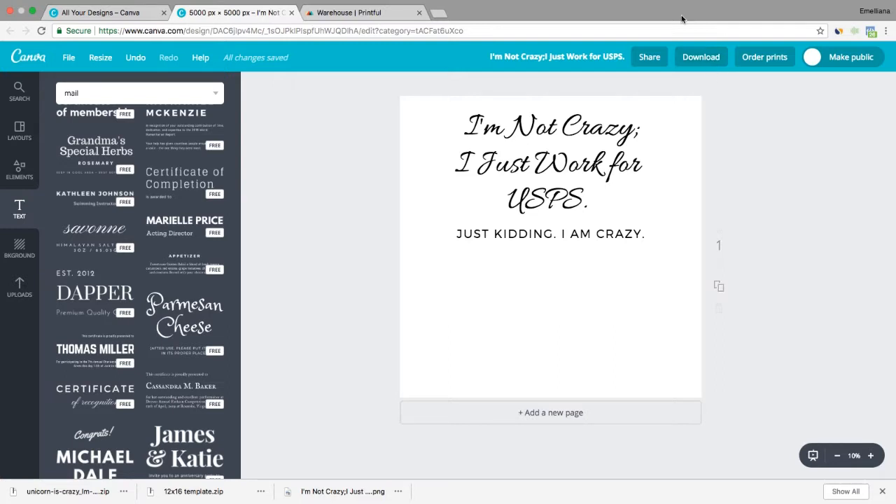
Step: Check the design's dimensions and its PNG download options with a transparent background enabled, without downloading the file
left_click(70, 59)
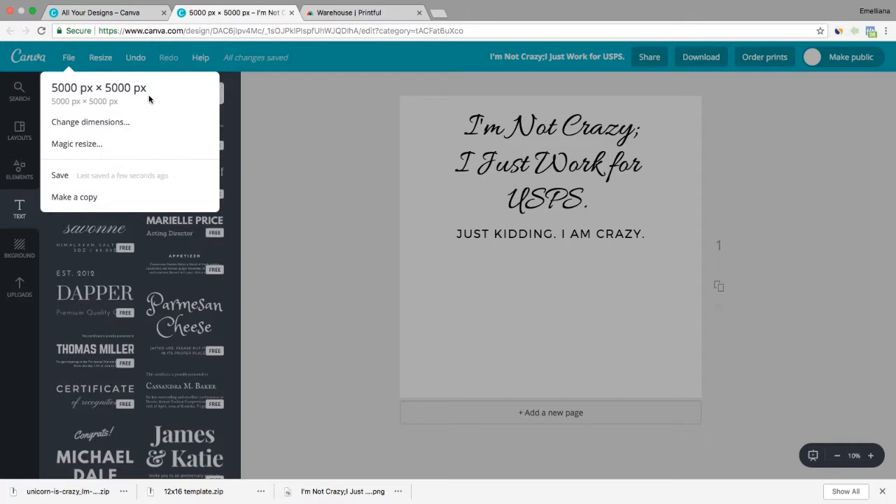
left_click(310, 254)
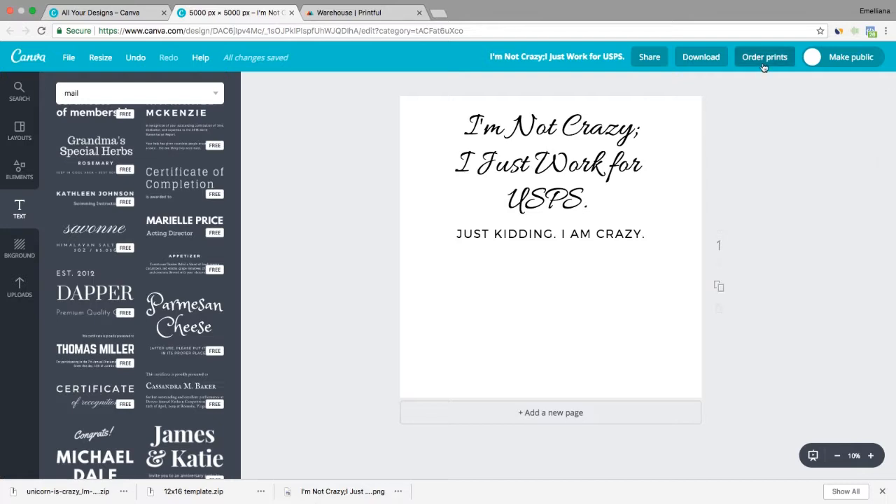
left_click(716, 58)
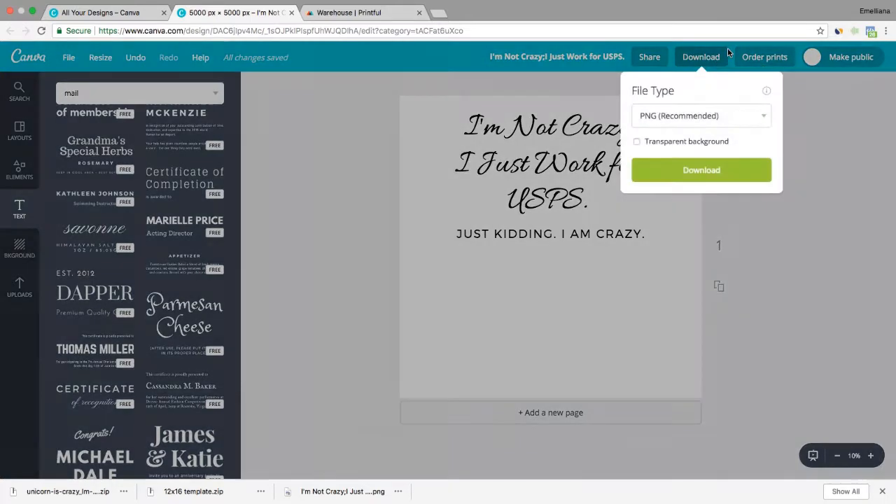
left_click(638, 141)
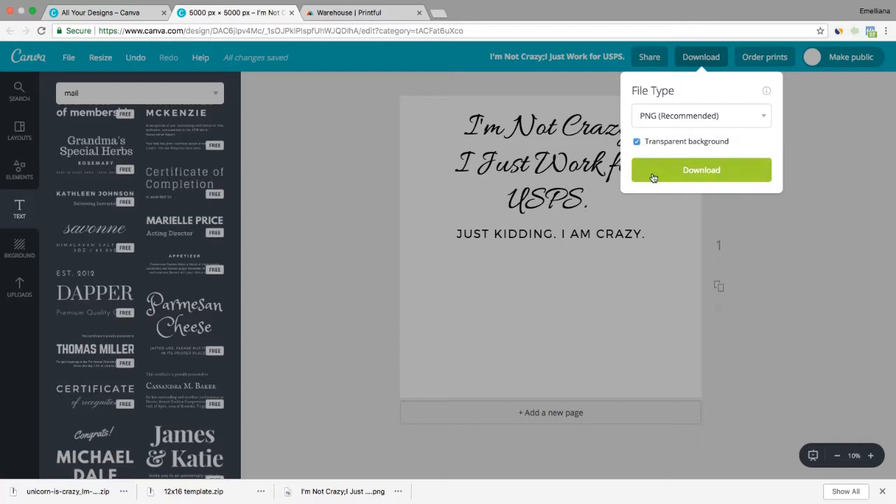
left_click(816, 155)
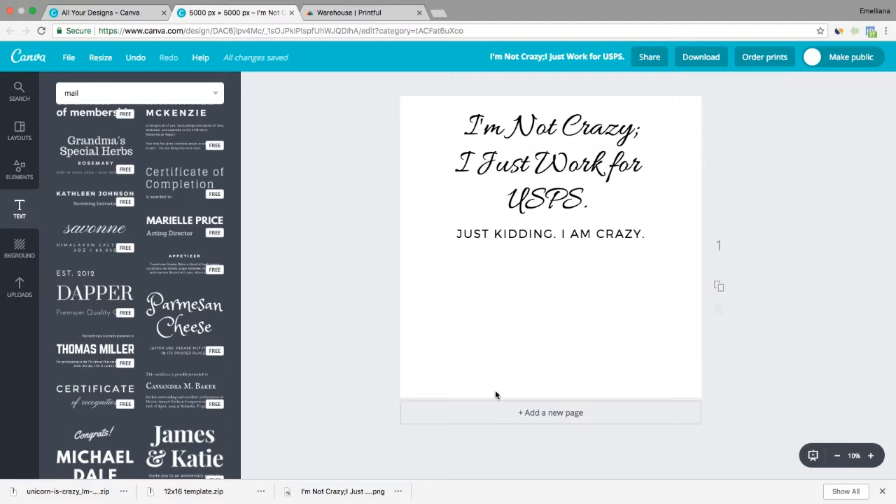
Step: Switch to Corel Painter and toggle the Canvas layer on and off to compare the white and transparent backgrounds
mouse_move(565, 494)
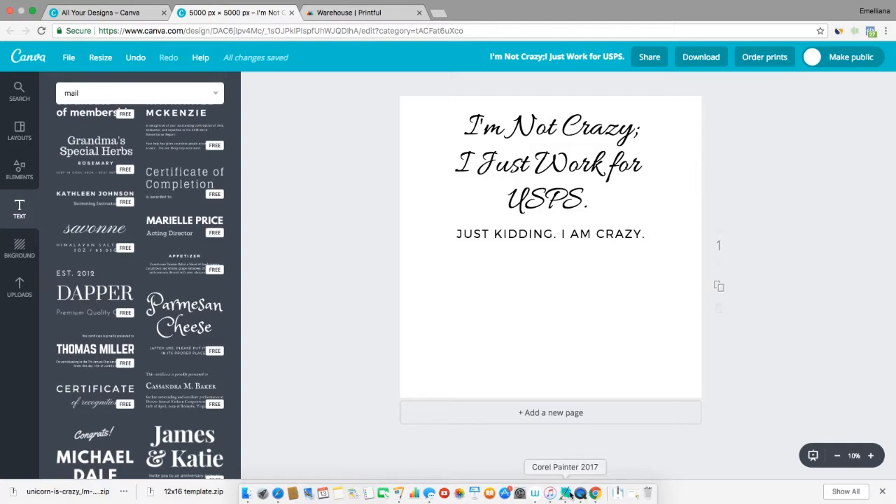
left_click(569, 494)
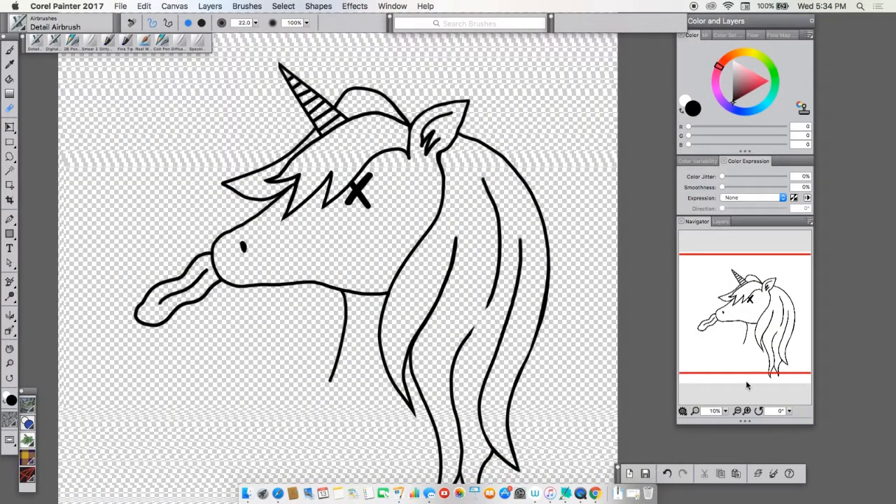
left_click(739, 412)
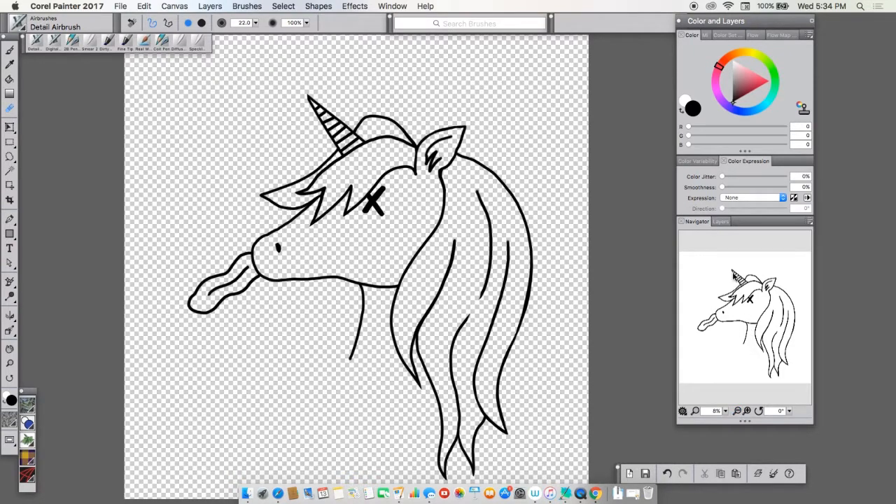
left_click(721, 221)
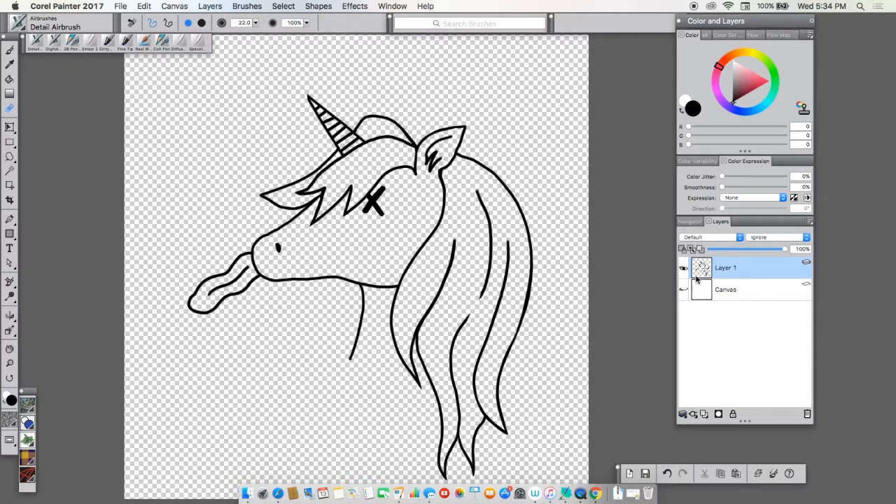
left_click(684, 290)
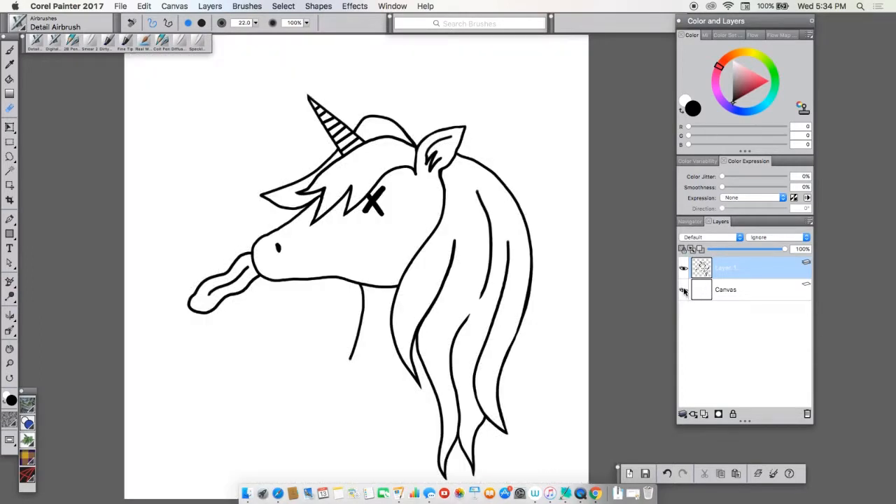
left_click(684, 290)
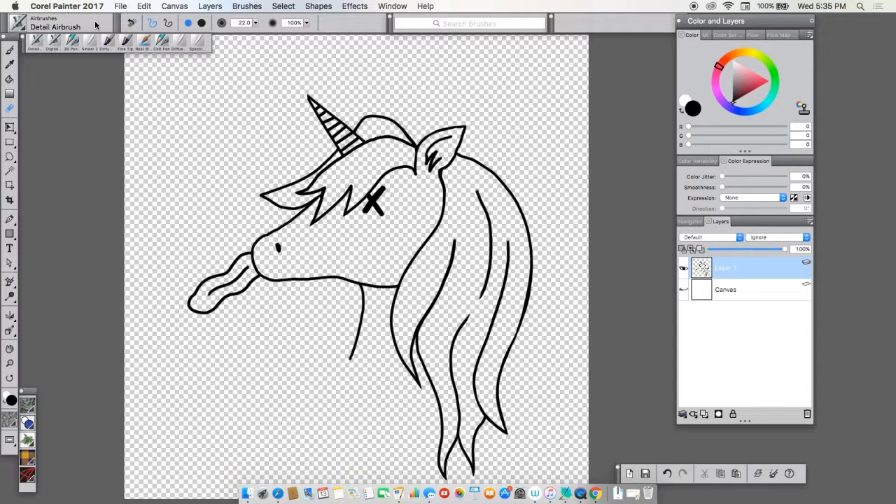
Step: Examine the unicorn's line work up close and return to a wider view of the drawing
left_click(693, 222)
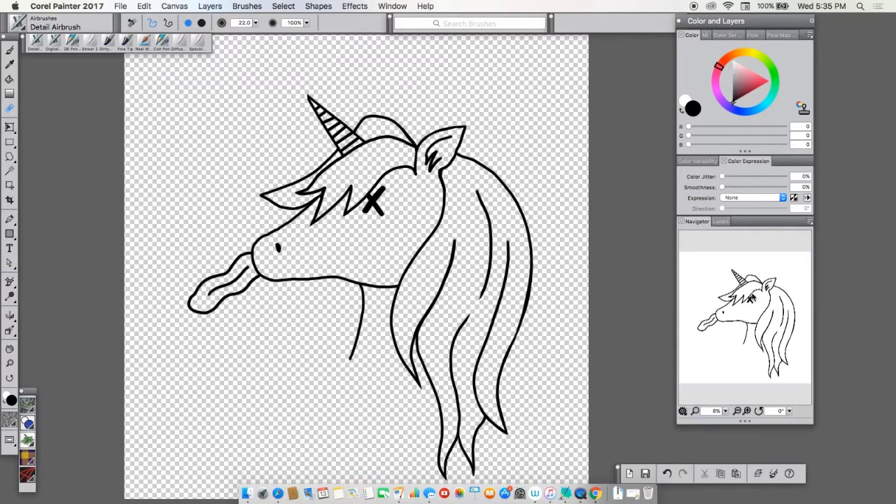
left_click(747, 411)
left_click(747, 411)
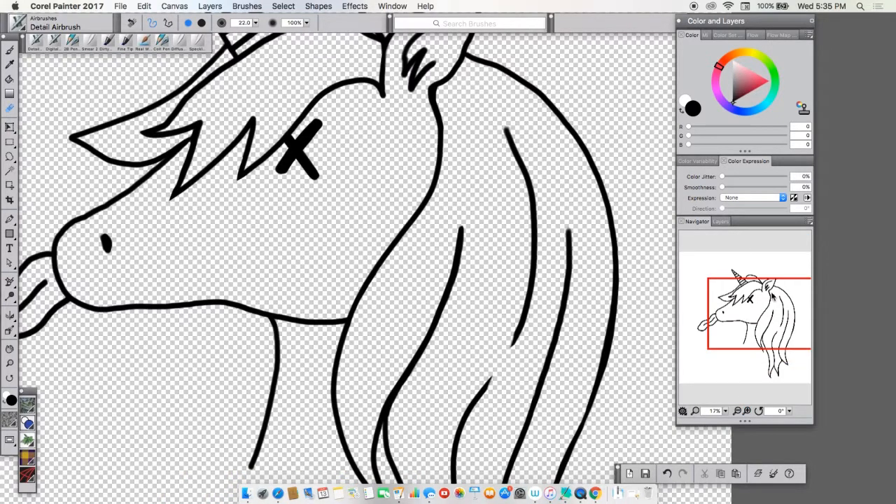
mouse_move(766, 306)
left_mouse_down()
mouse_move(764, 294)
mouse_move(751, 317)
mouse_move(771, 352)
mouse_move(770, 292)
left_mouse_up()
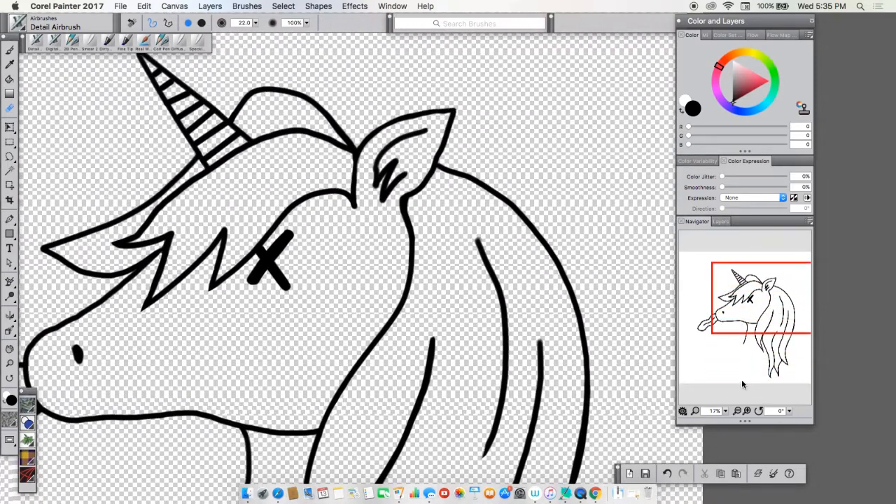
left_click(738, 412)
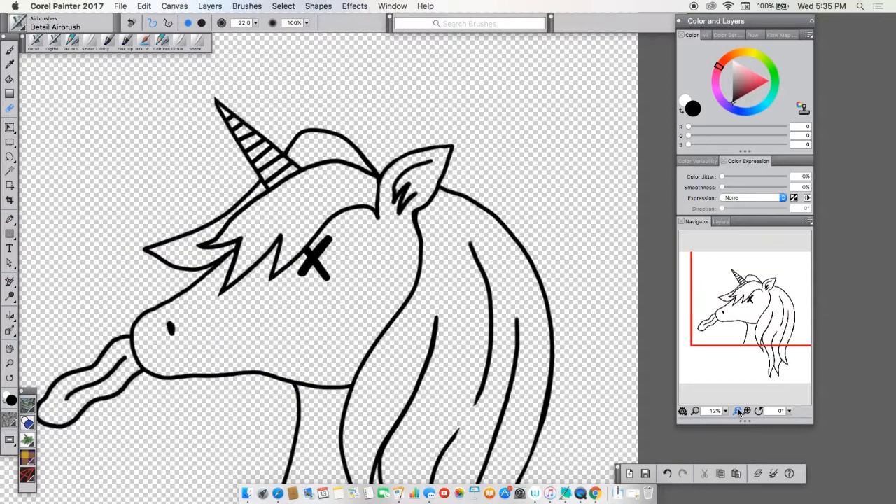
left_click(738, 411)
left_click_drag(774, 297, 767, 327)
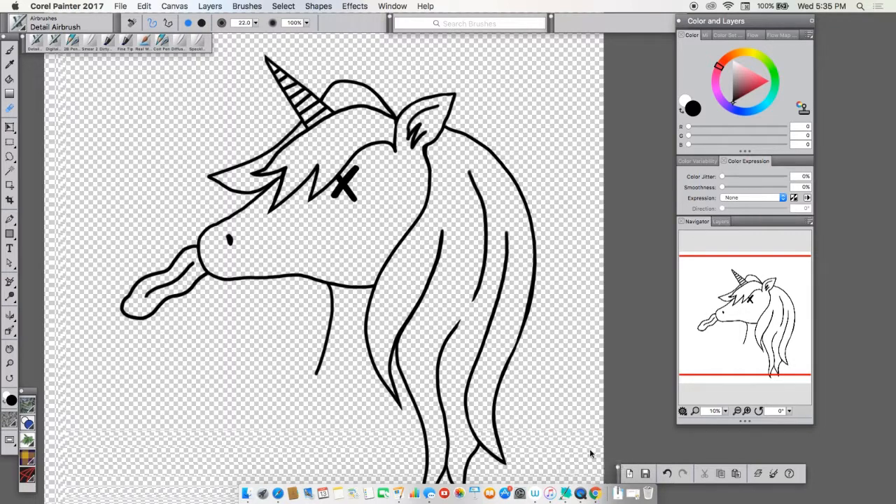
Step: Review the Save As options for storing the unicorn drawing as a PNG, and leave without saving
left_click(120, 6)
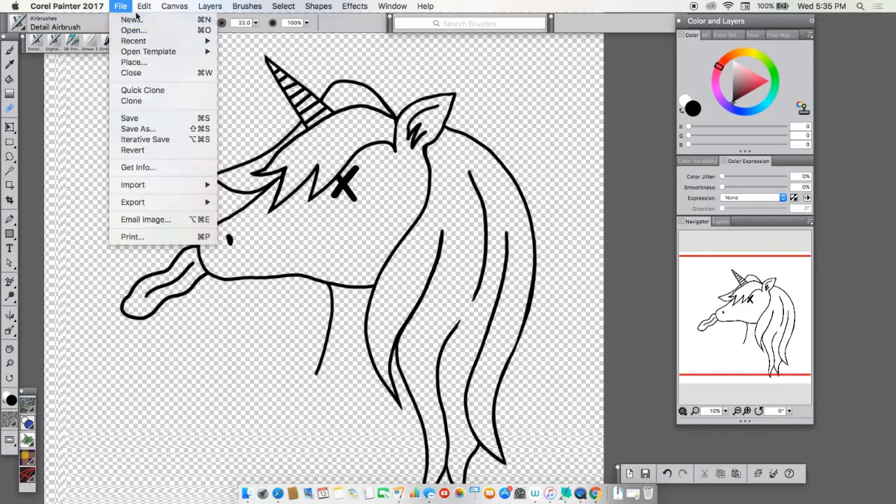
left_click(141, 129)
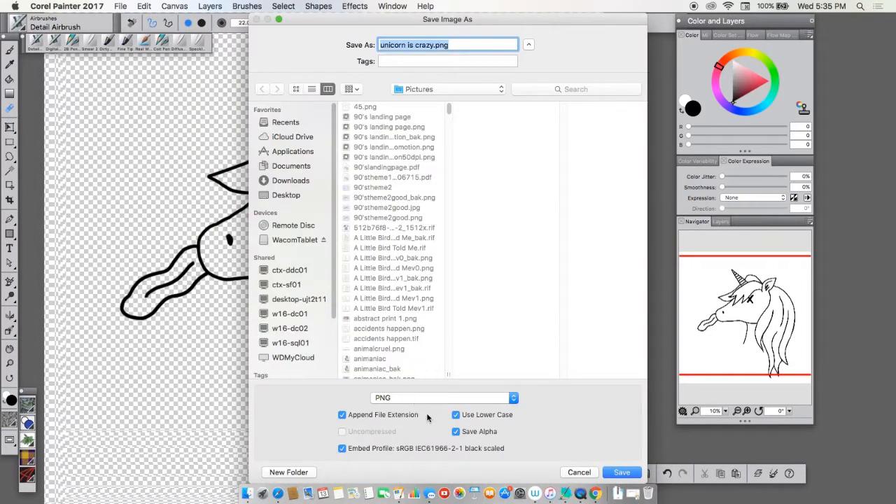
left_click(581, 472)
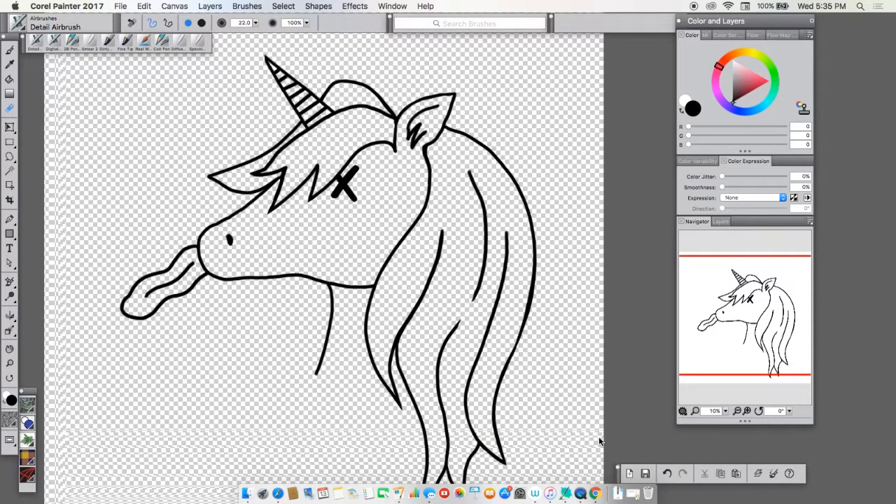
Step: Switch to Printful in Chrome and look through the Warehouse page's getting-started steps and product mailing addresses
left_click(593, 495)
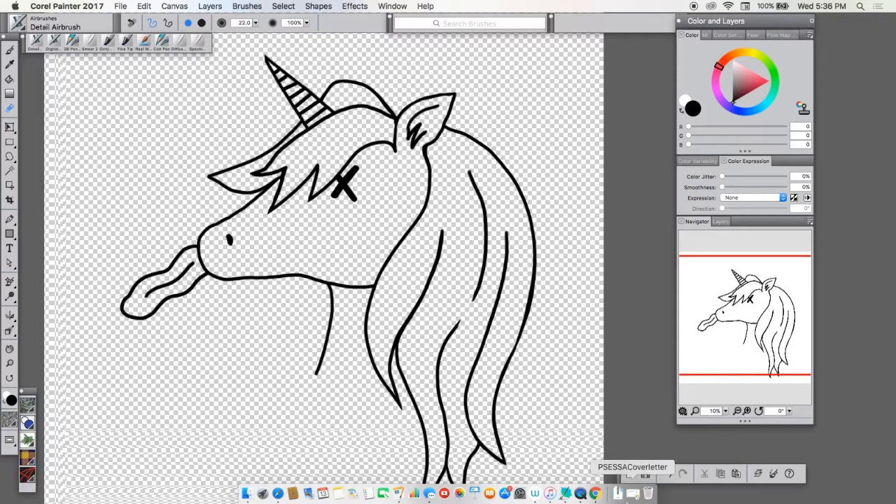
left_click(596, 494)
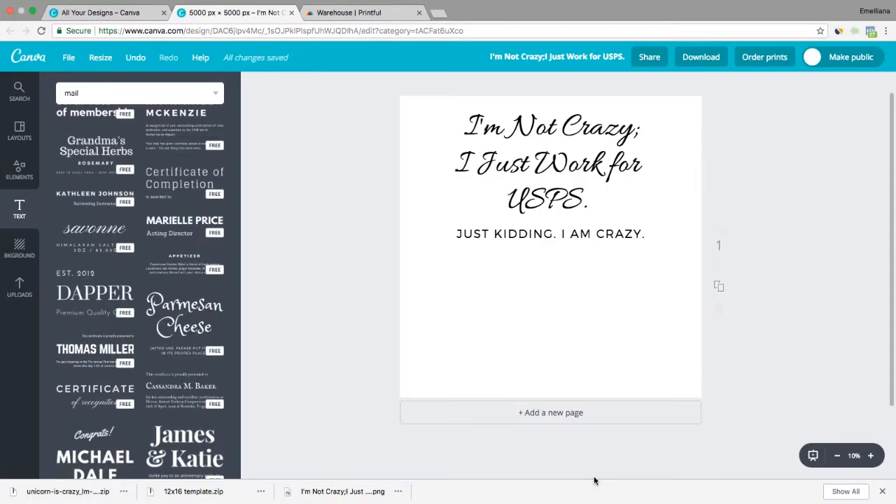
left_click(386, 17)
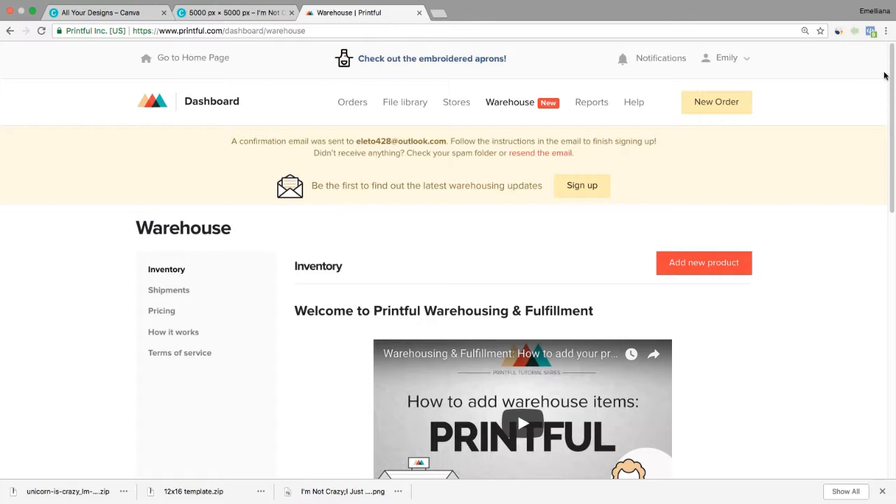
scroll(878, 199, "down", 5)
scroll(877, 199, "down", 4)
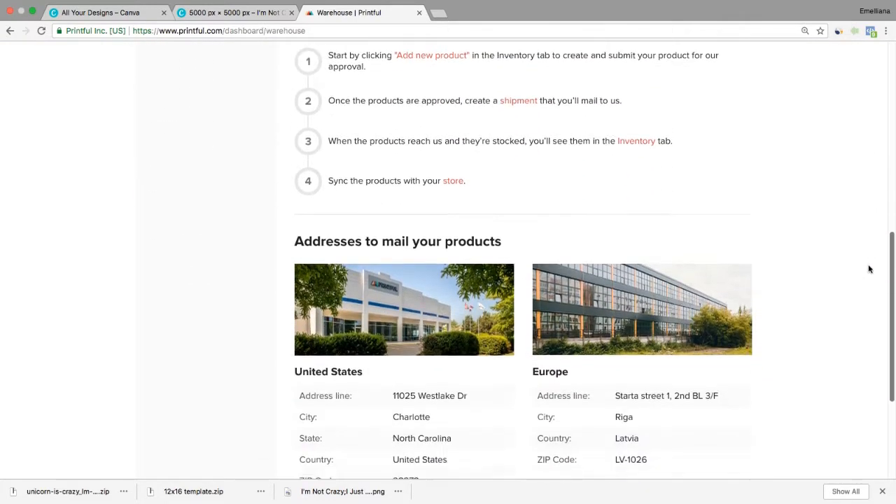
scroll(864, 286, "down", 1)
scroll(879, 304, "down", 2)
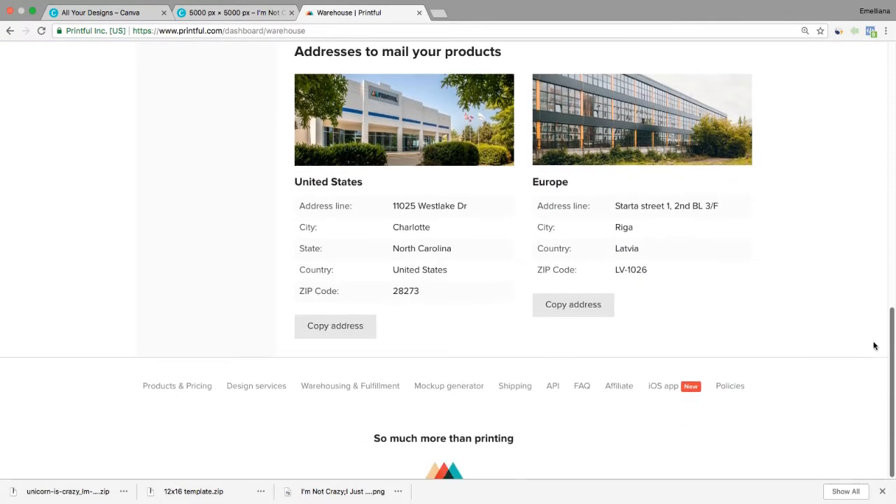
left_click_drag(891, 342, 891, 106)
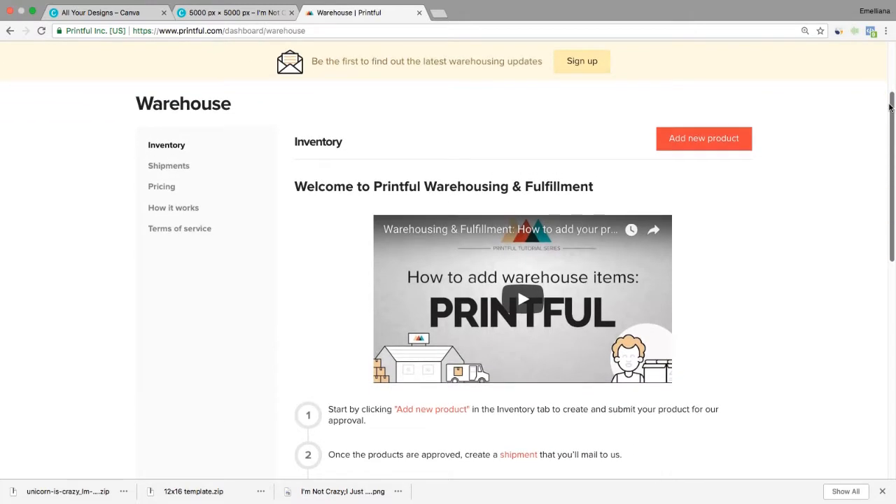
left_click_drag(891, 107, 891, 105)
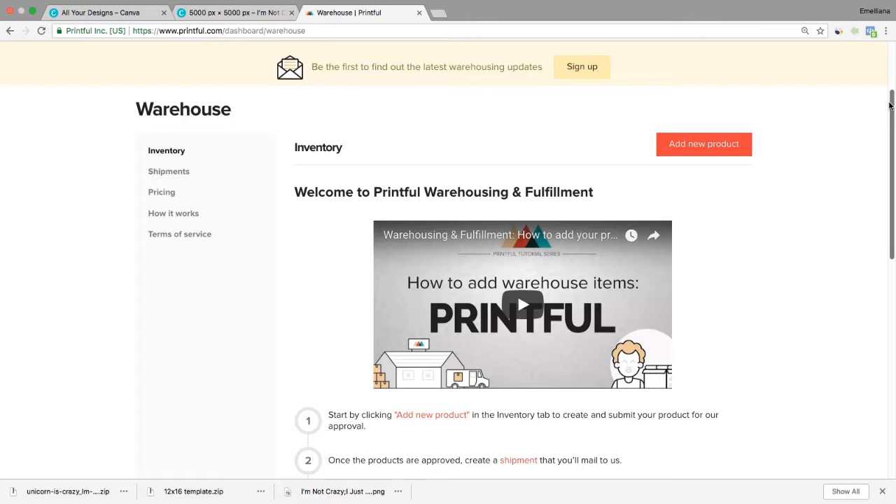
left_click_drag(891, 106, 893, 50)
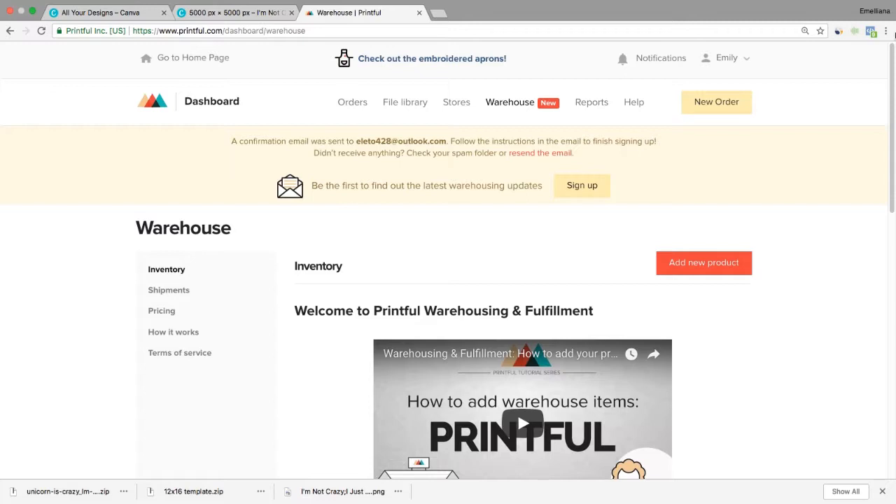
mouse_move(891, 96)
left_mouse_down()
mouse_move(890, 220)
mouse_move(894, 87)
left_mouse_up()
mouse_move(892, 55)
left_mouse_down()
mouse_move(880, 119)
mouse_move(891, 49)
left_mouse_up()
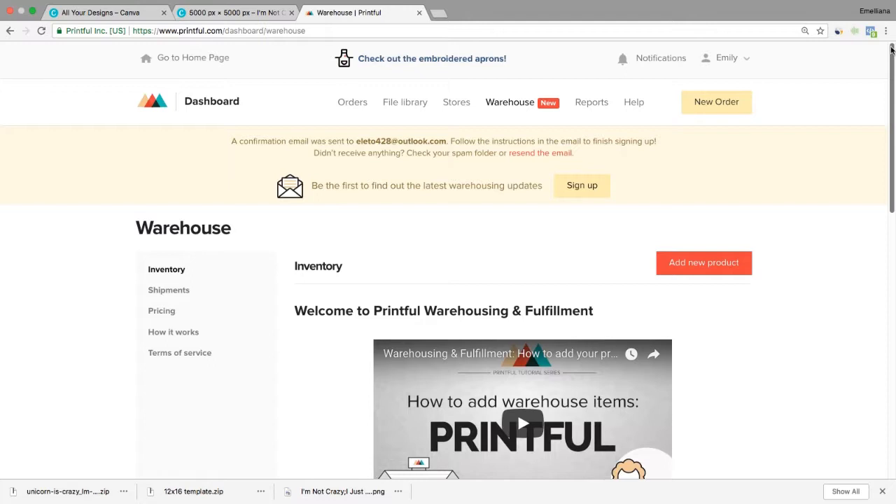
Step: Open the Warehouse's form for adding a new product and review its fields, from product image and price to dimensions and variants
left_click_drag(891, 49, 888, 97)
left_click_drag(886, 117, 893, 51)
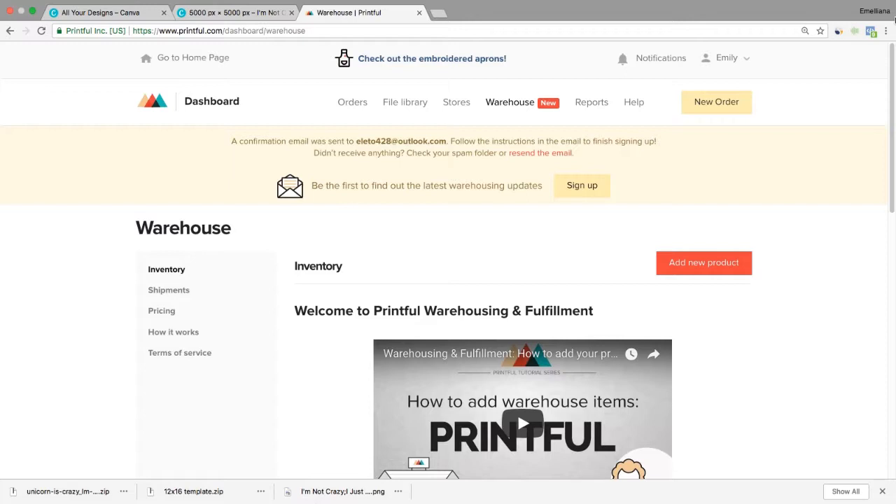
left_click(730, 261)
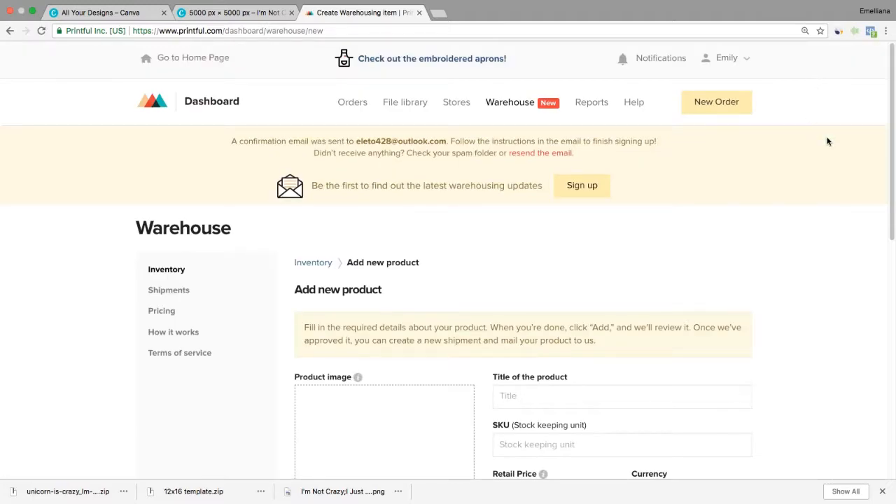
left_click_drag(892, 80, 880, 192)
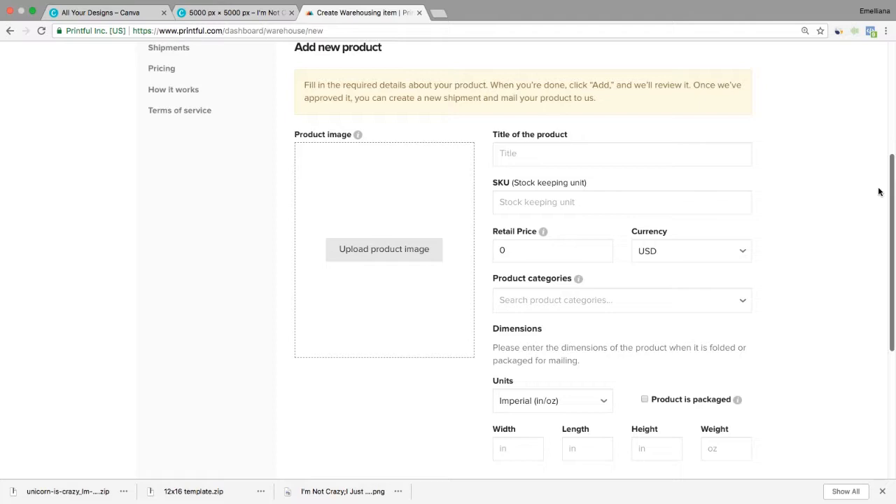
scroll(861, 270, "down", 5)
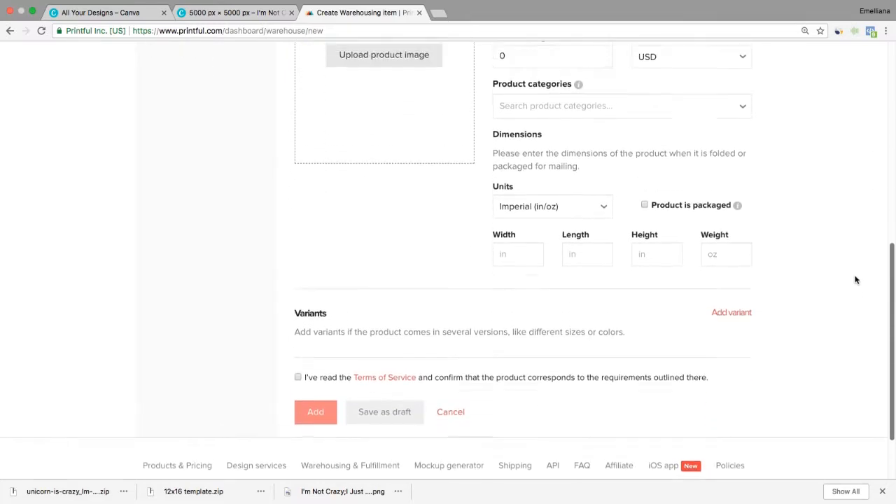
scroll(855, 280, "up", 10)
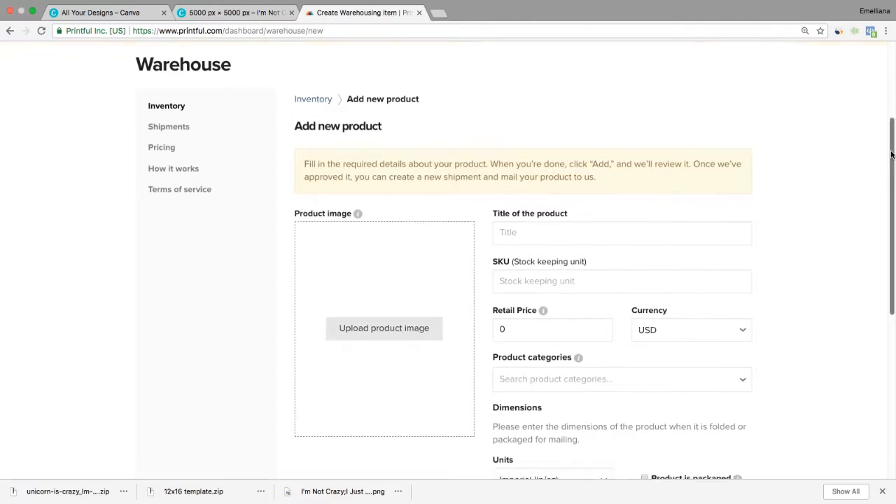
left_click_drag(892, 149, 892, 74)
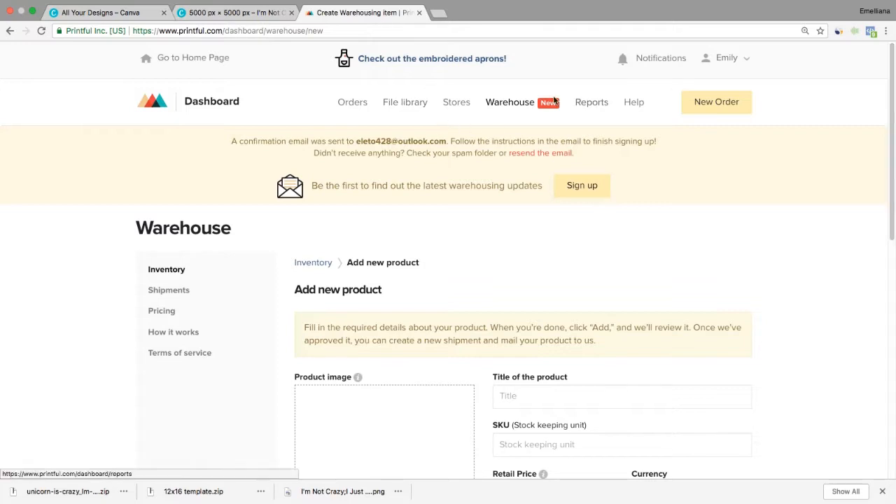
Step: Open the store list and start adding a new product to the GoingPostalUS store
left_click(458, 98)
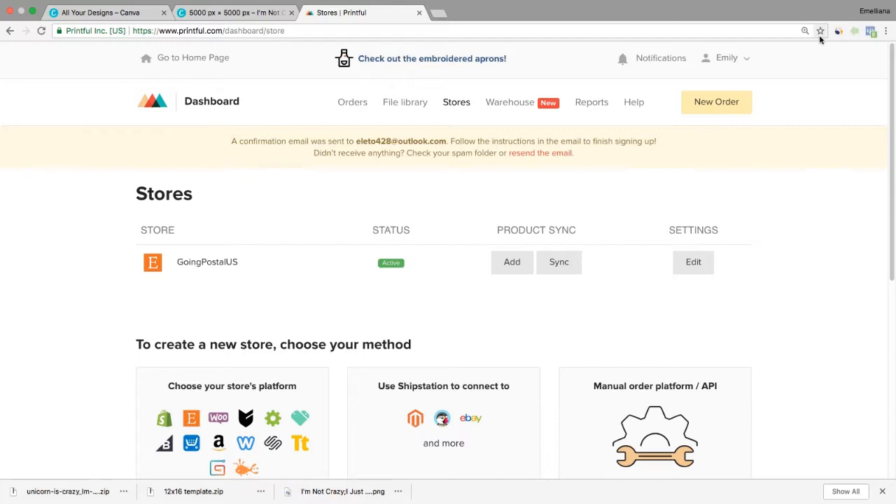
left_click(513, 262)
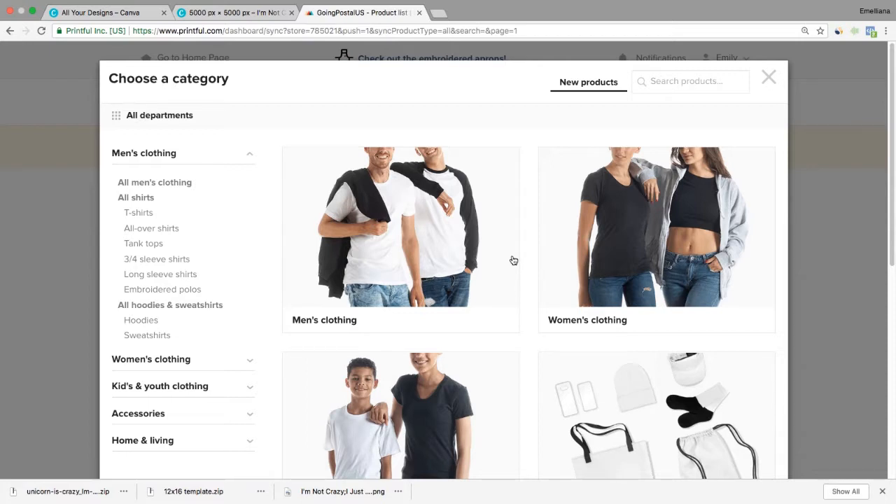
left_click_drag(890, 118, 832, 156)
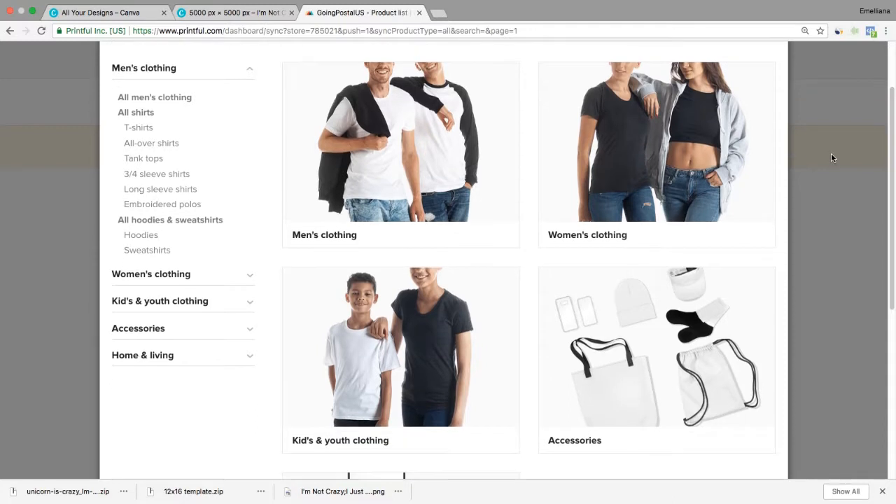
Step: Look through the subcategories of Women's clothing, Kid's & youth clothing, and Home & living
left_click(249, 276)
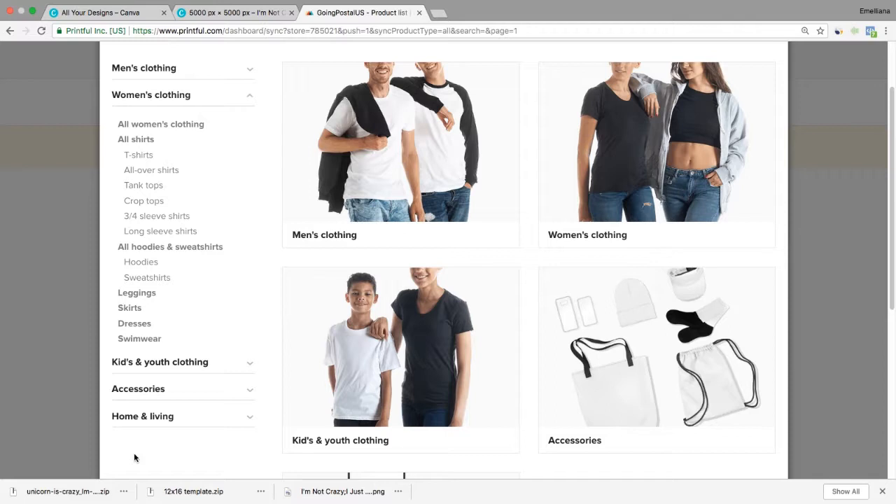
left_click(251, 366)
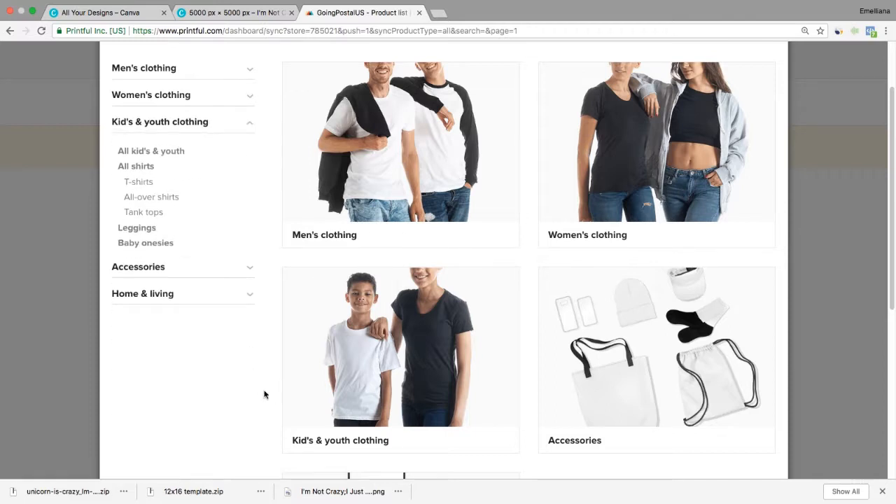
left_click(248, 294)
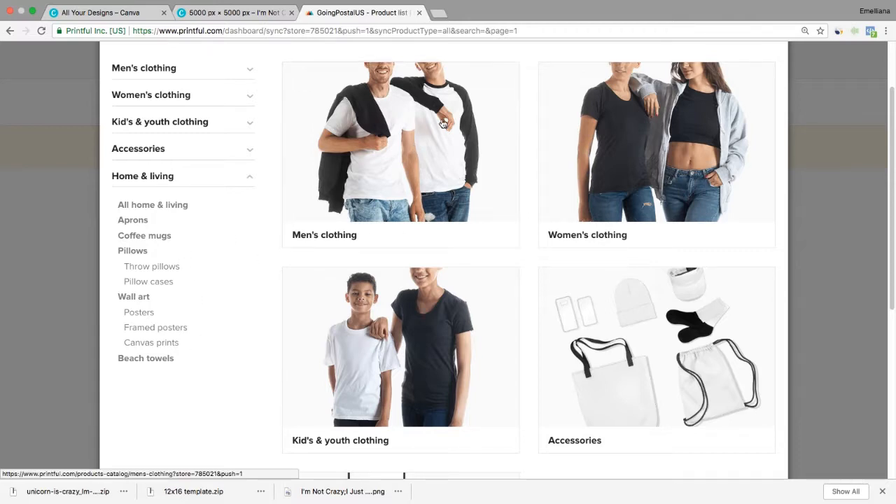
scroll(893, 116, "up", 3)
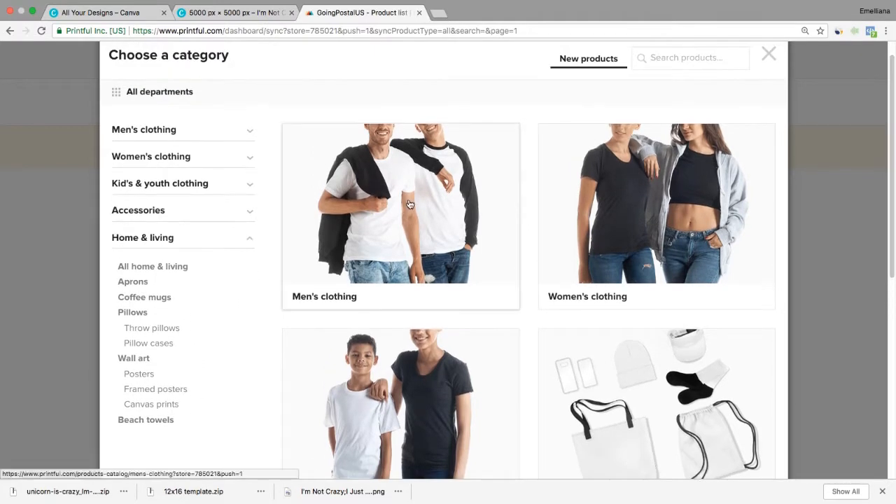
Step: Open the T-shirts category within Men's clothing and view its first products
left_click(419, 188)
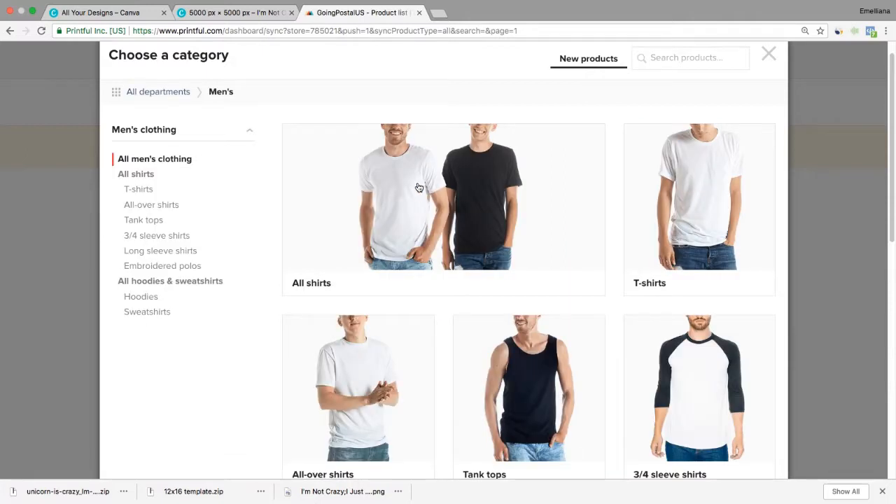
left_click(716, 181)
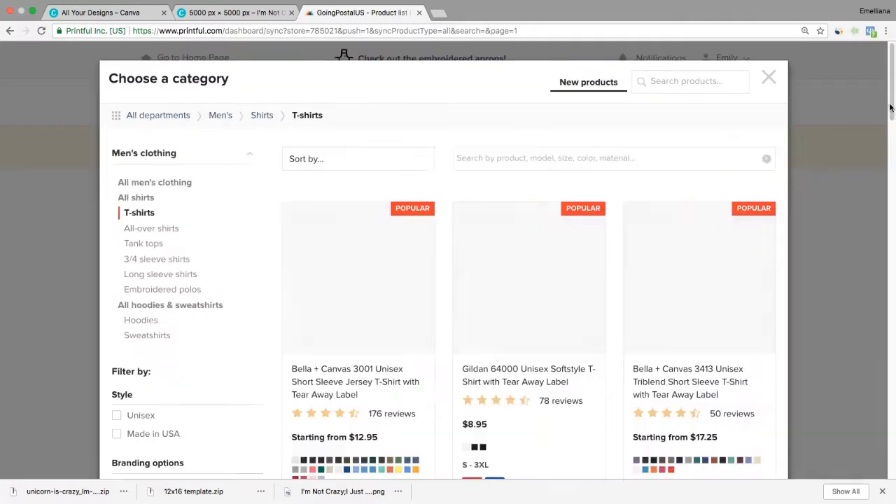
scroll(893, 101, "down", 2)
scroll(887, 84, "up", 1)
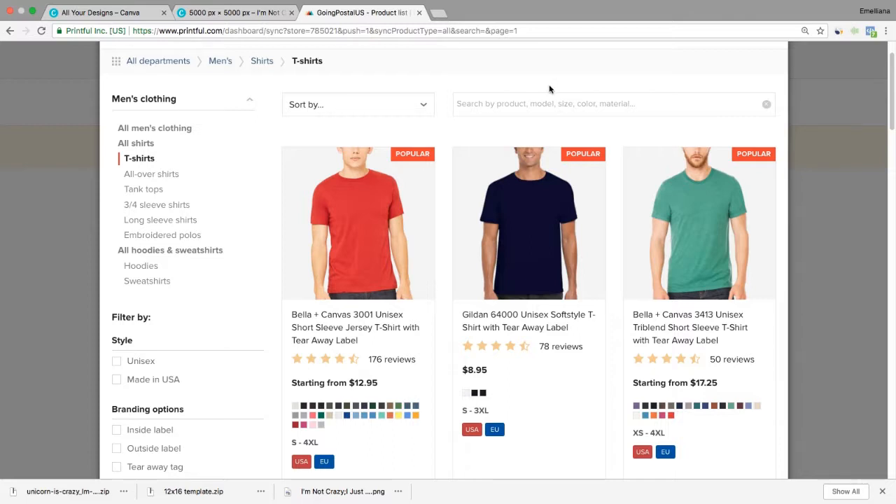
Step: Compare the men's T-shirt models and choose the Gildan 64000 Unisex Softstyle T-Shirt with Tear Away Label
mouse_move(892, 84)
left_mouse_down()
mouse_move(891, 99)
mouse_move(889, 84)
left_mouse_up()
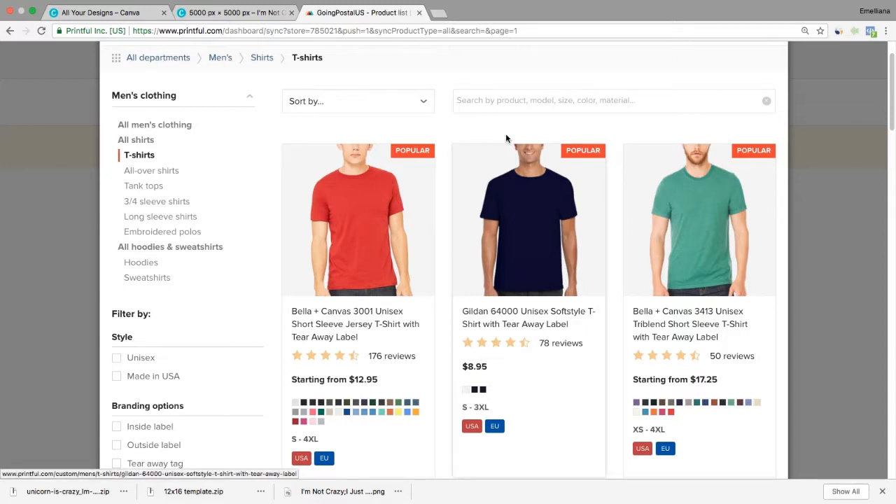
left_click_drag(893, 91, 892, 105)
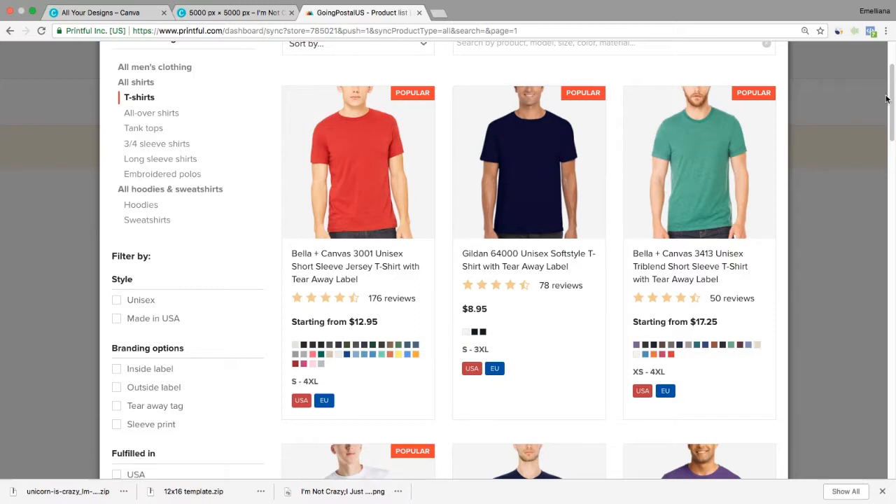
left_click_drag(889, 98, 875, 80)
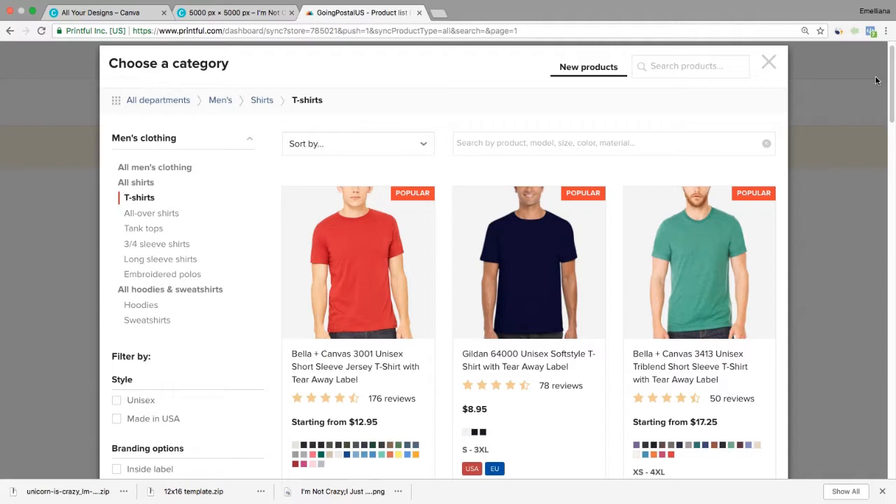
scroll(885, 128, "down", 5)
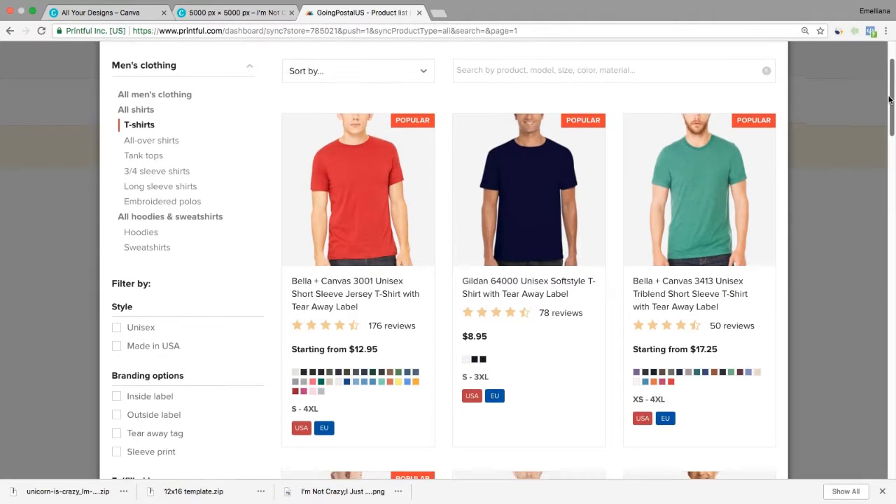
scroll(885, 128, "up", 5)
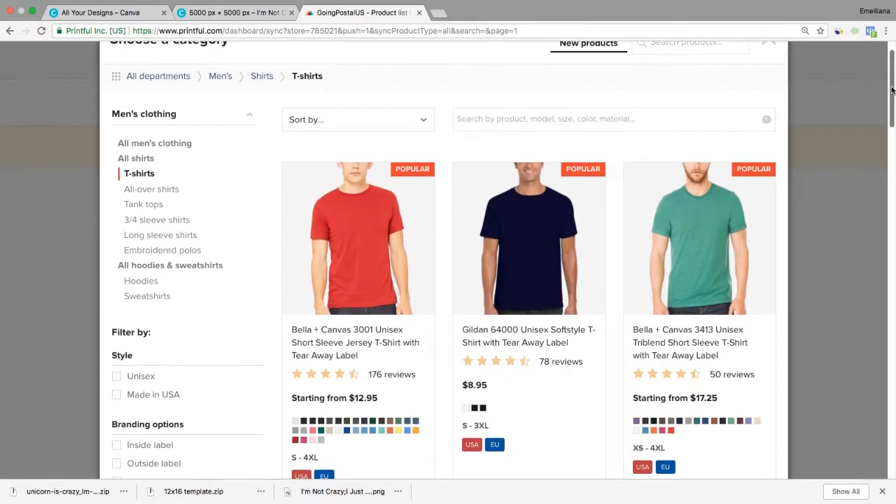
left_click_drag(892, 91, 883, 229)
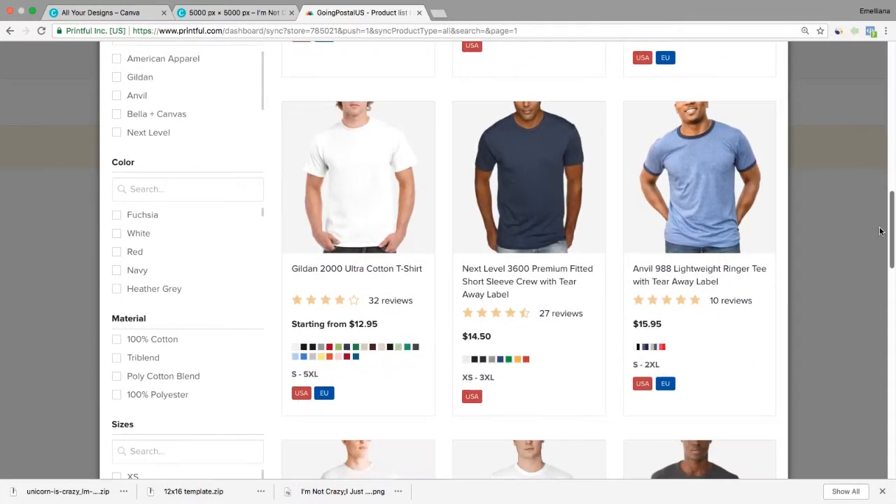
scroll(883, 228, "up", 2)
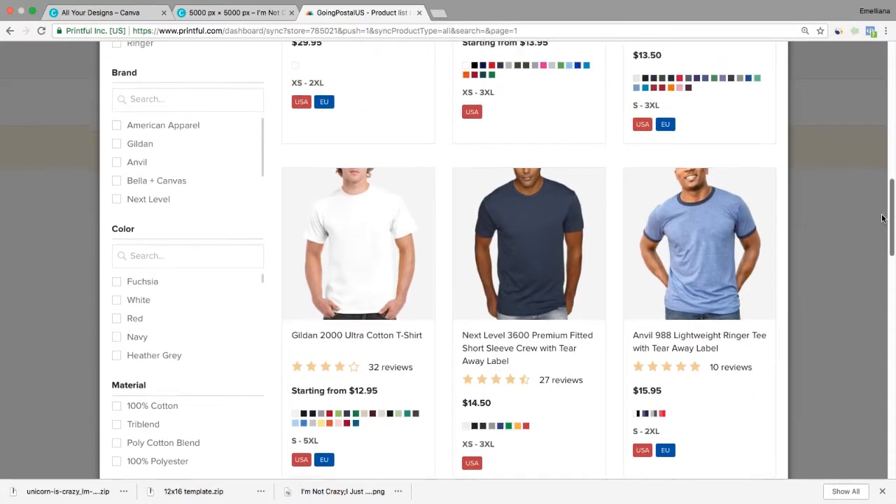
left_click_drag(882, 215, 894, 95)
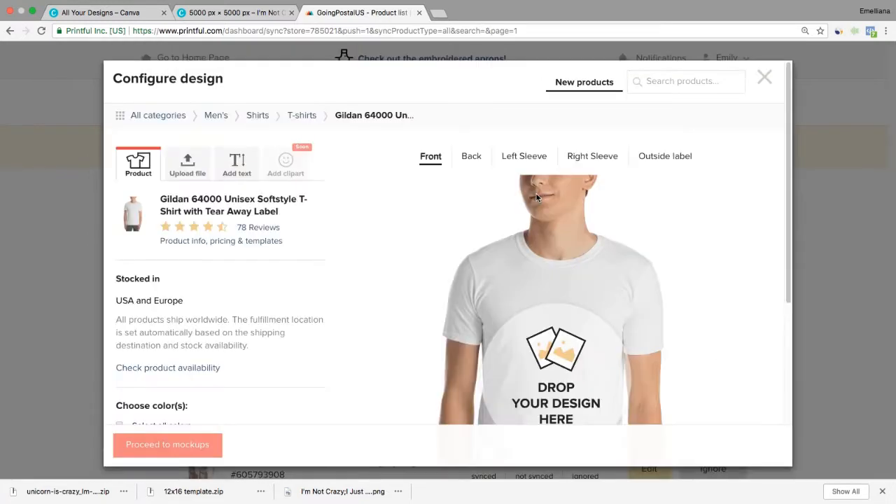
Step: Review the Gildan shirt's stock location, color choices and size options in the design configuration
mouse_move(785, 88)
left_mouse_down()
mouse_move(785, 120)
mouse_move(784, 104)
left_mouse_up()
scroll(784, 106, "down", 1)
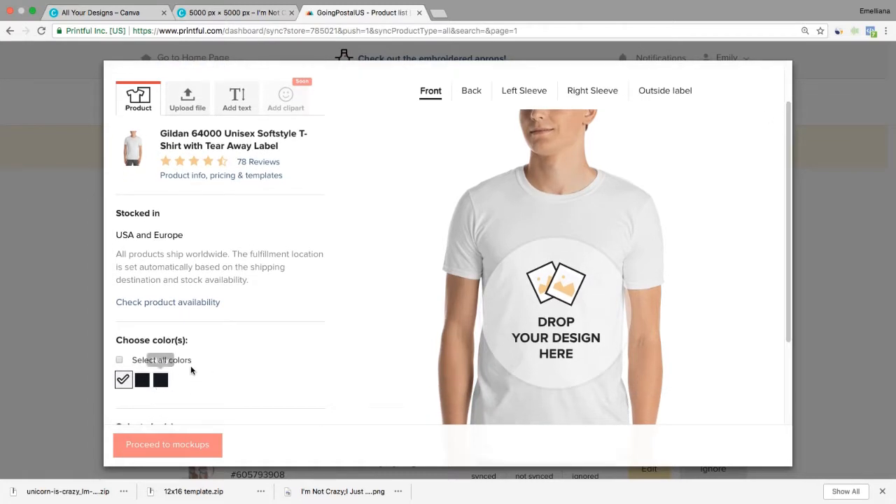
scroll(777, 259, "down", 5)
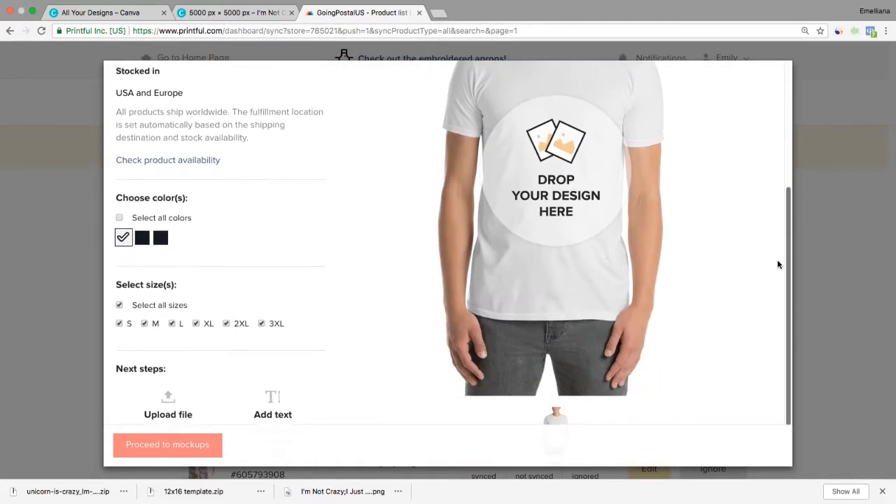
scroll(770, 294, "down", 2)
scroll(778, 176, "up", 7)
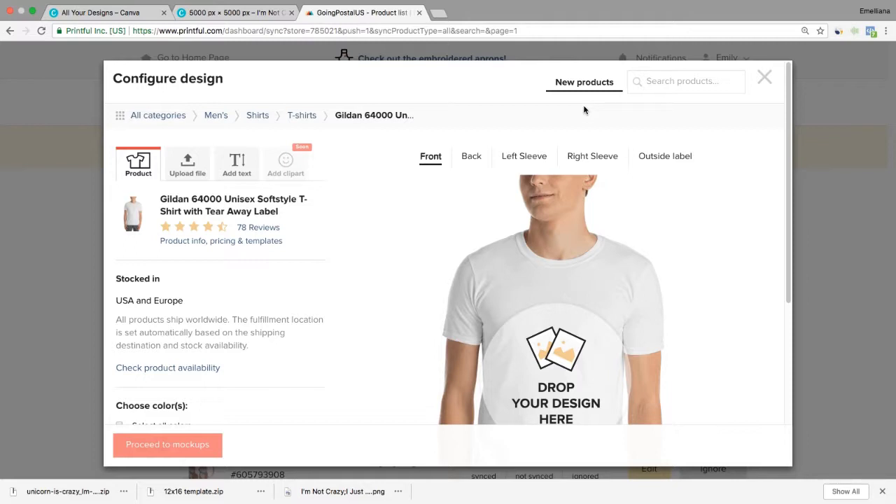
Step: Place the 12x16" unicorn-is-crazy printfile with the USPS lettering from the store's file library on the shirt front
scroll(788, 85, "down", 1)
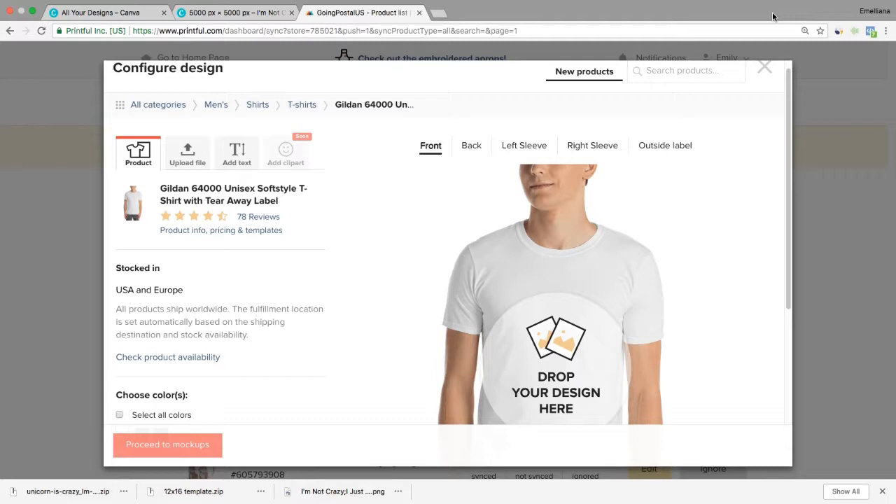
scroll(786, 96, "down", 3)
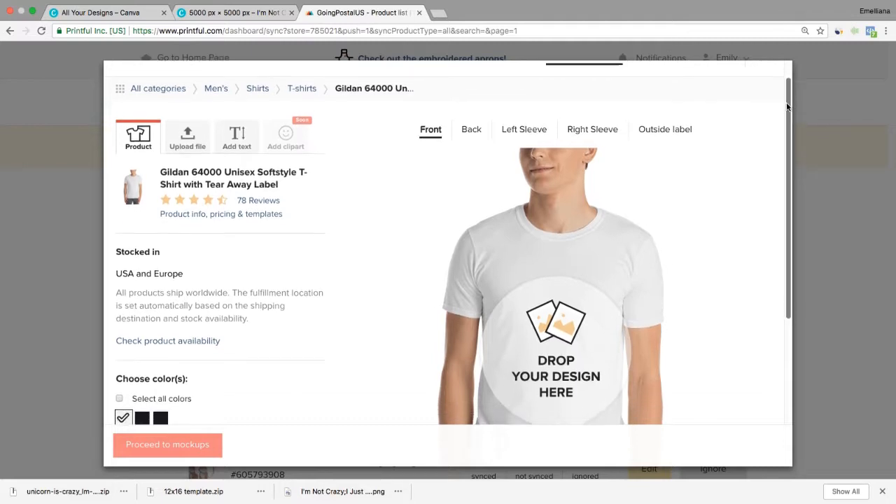
left_click(190, 122)
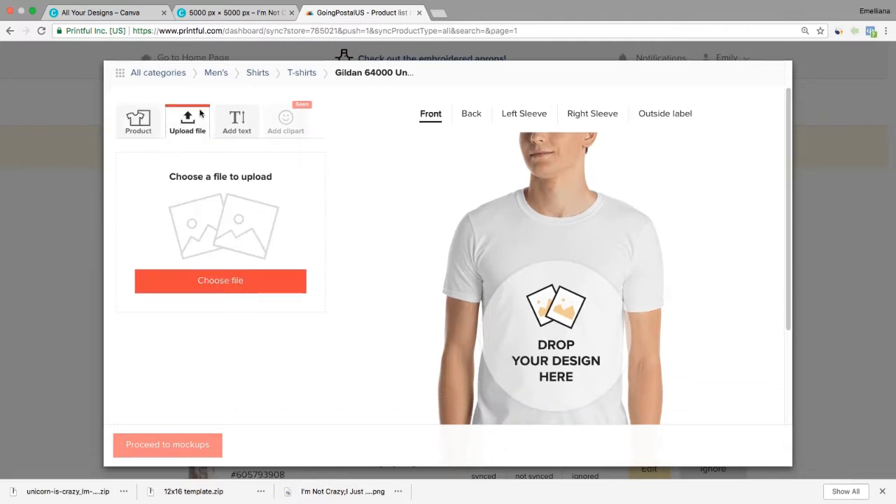
left_click(239, 271)
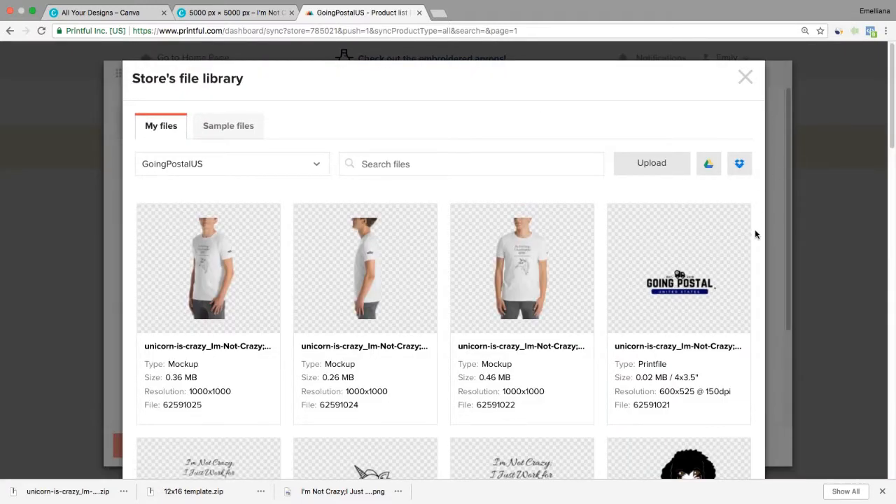
left_click_drag(891, 98, 891, 160)
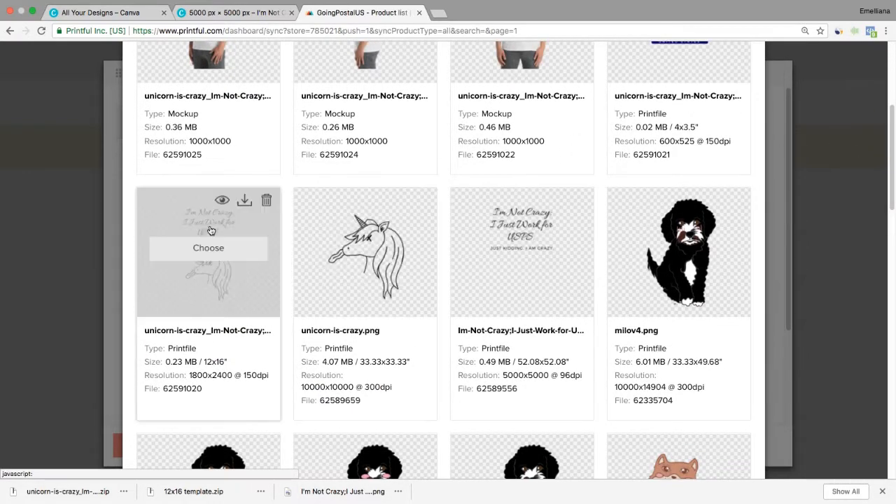
left_click(209, 249)
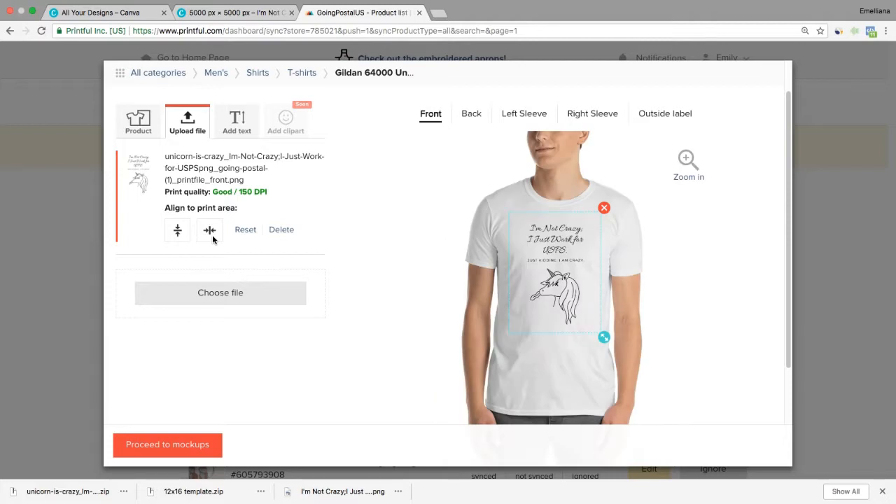
Step: Nudge the unicorn design slightly on the shirt front and enlarge it a little
left_click_drag(585, 236, 589, 233)
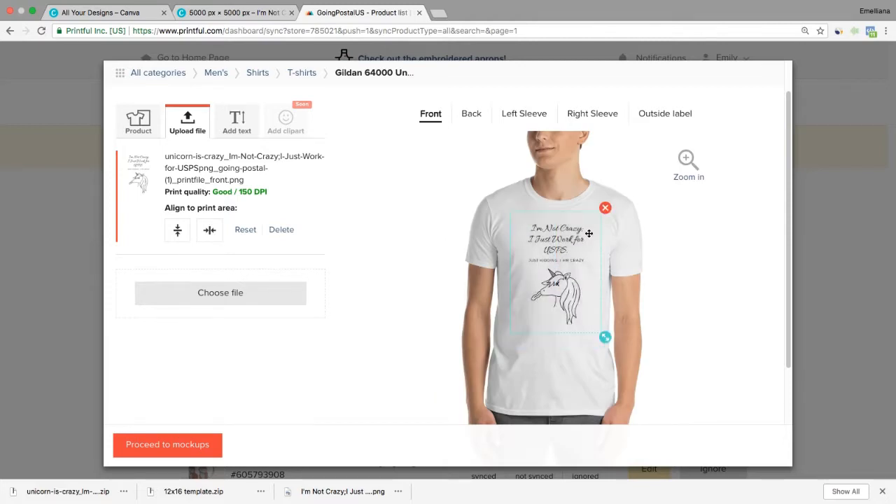
left_click_drag(605, 337, 619, 352)
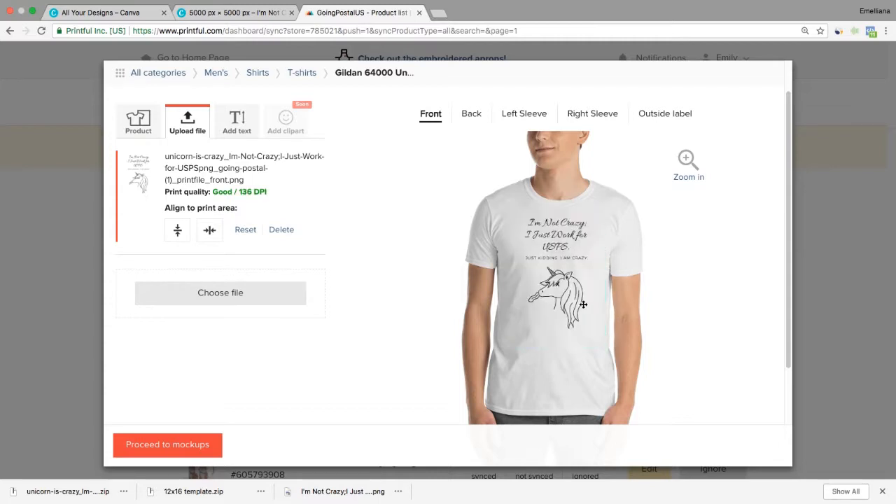
Step: Fine-tune the position of the unicorn design on the shirt front using an enlarged view
mouse_move(569, 269)
left_mouse_down()
mouse_move(561, 261)
mouse_move(567, 270)
left_mouse_up()
left_click(688, 165)
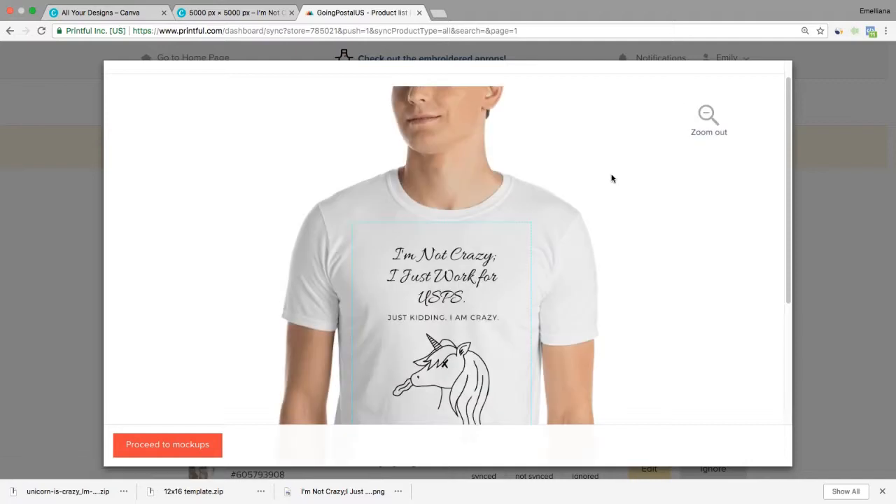
left_click_drag(788, 150, 780, 209)
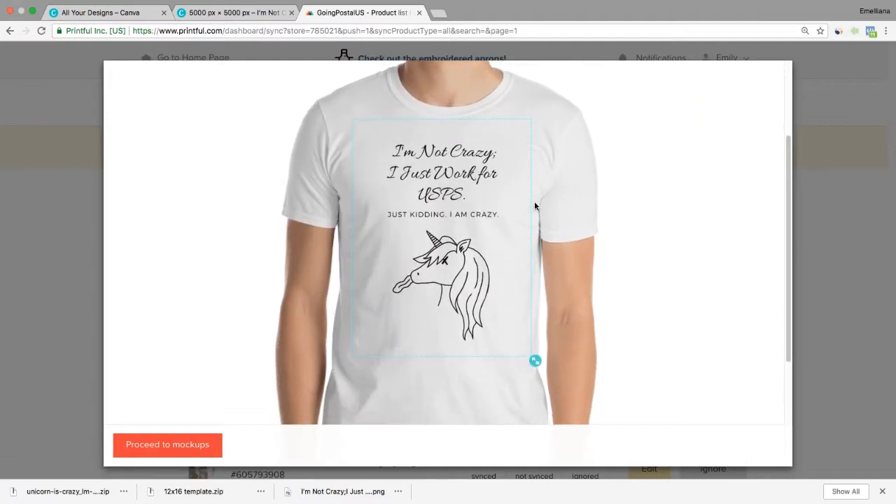
left_click_drag(473, 213, 472, 208)
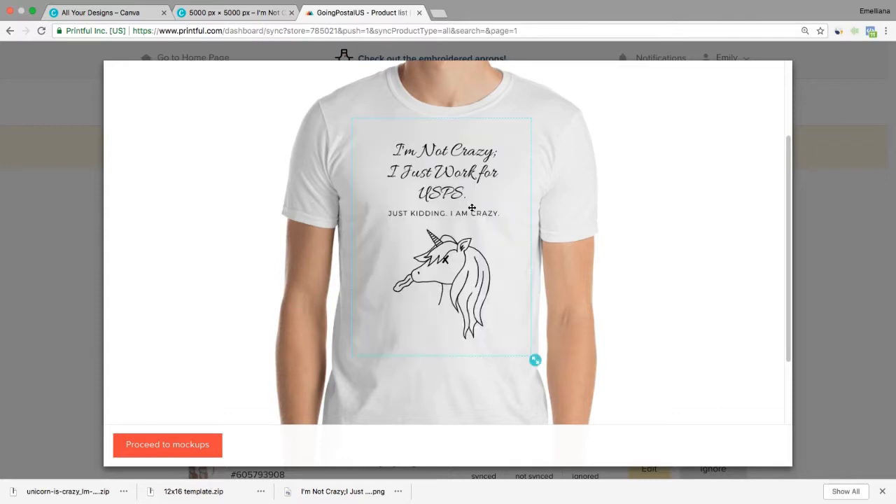
scroll(788, 155, "up", 5)
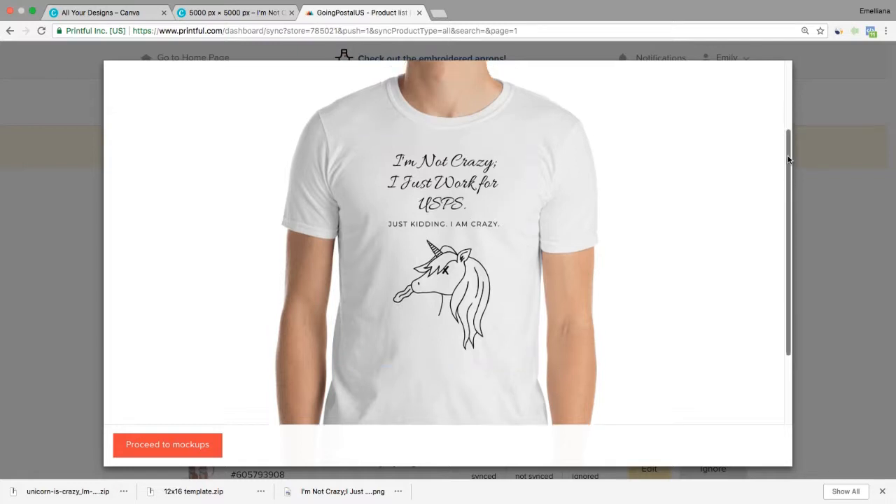
left_click(707, 143)
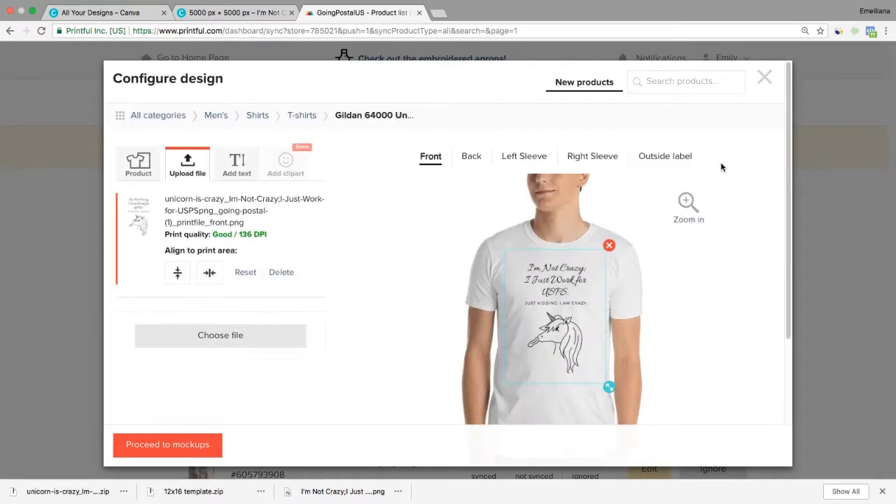
Step: Place the 4x3.5" Going Postal printfile from the store's file library on the left sleeve
scroll(777, 169, "down", 2)
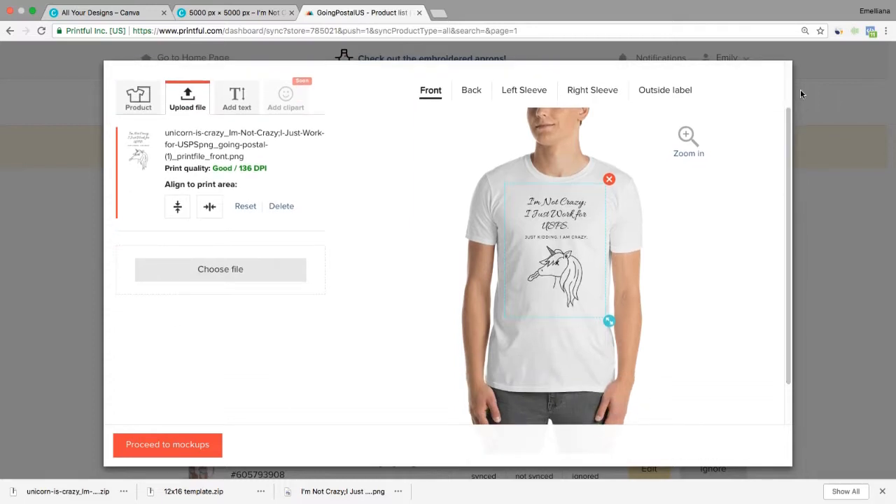
left_click(524, 90)
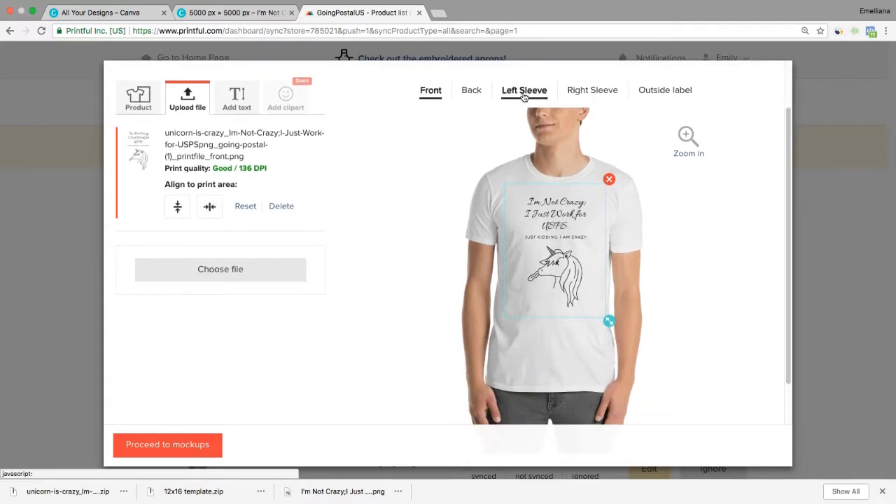
left_click(271, 323)
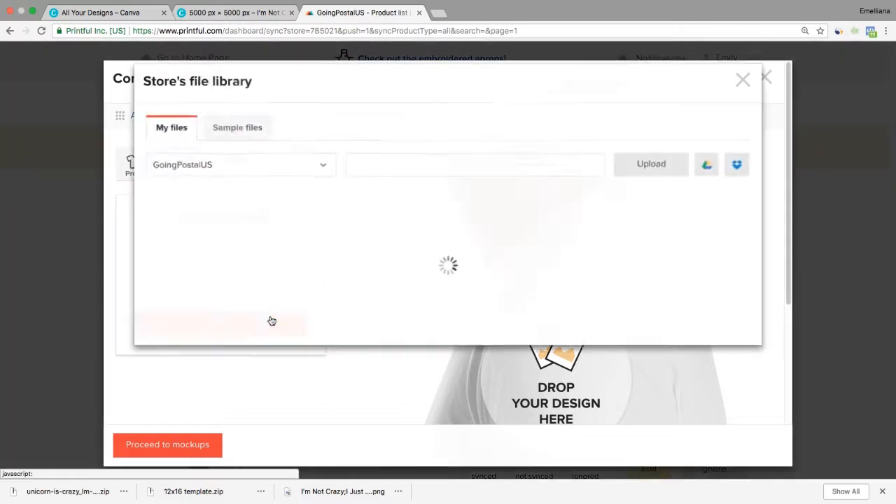
left_click(680, 269)
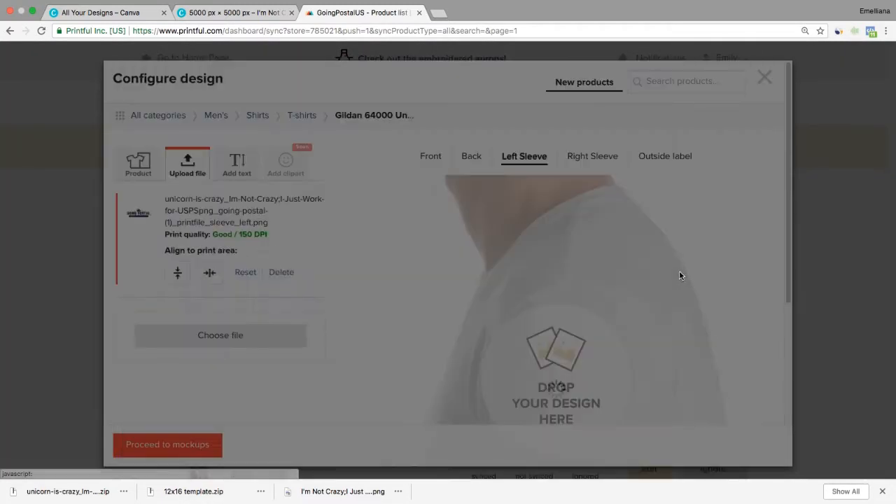
Step: Reposition the Going Postal logo lower on the left sleeve and adjust its size slightly
left_click_drag(789, 141, 781, 246)
mouse_move(617, 243)
left_mouse_down()
mouse_move(619, 253)
mouse_move(617, 245)
left_mouse_up()
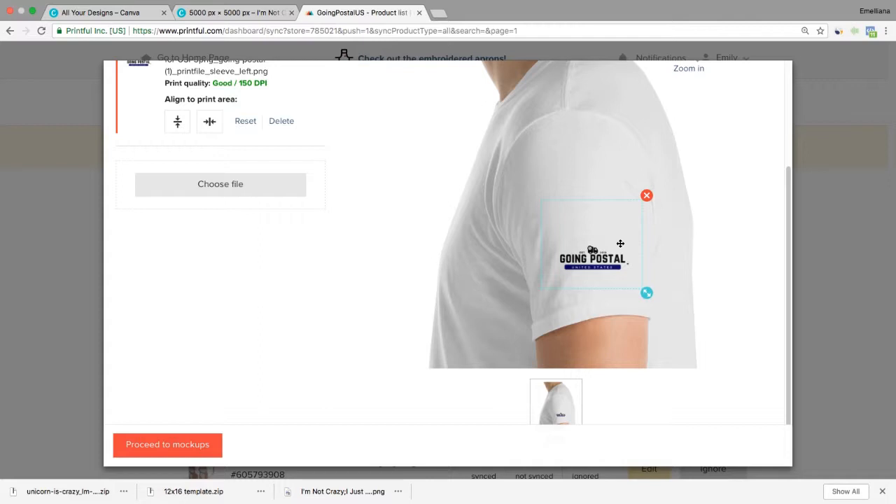
left_click_drag(610, 236, 610, 246)
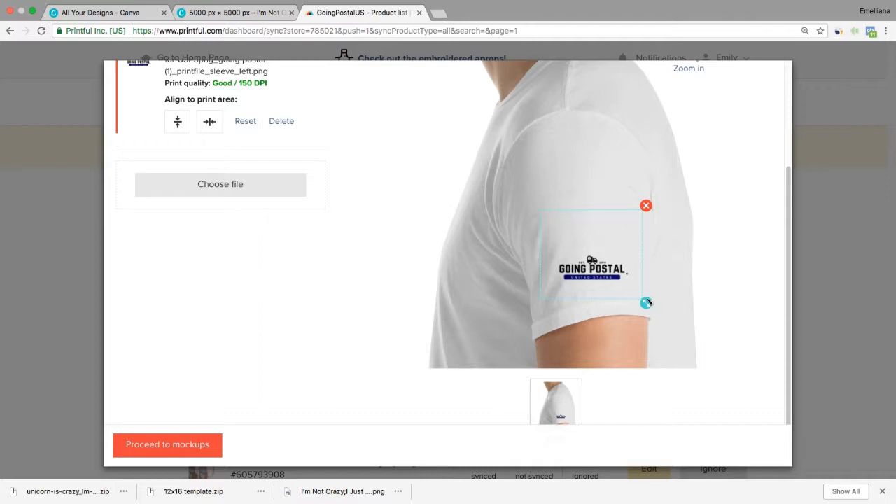
left_click_drag(647, 303, 645, 300)
mouse_move(616, 241)
left_mouse_down()
mouse_move(611, 249)
mouse_move(614, 236)
left_mouse_up()
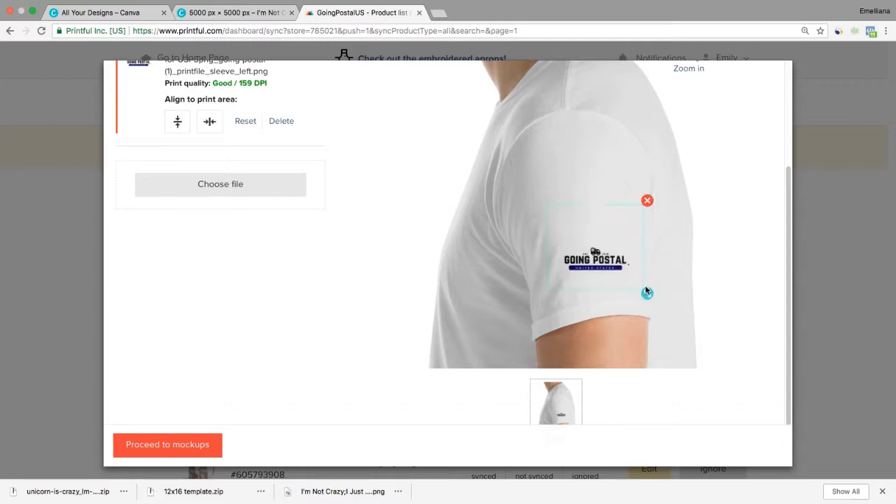
left_click_drag(647, 292, 651, 301)
left_click_drag(627, 243, 625, 249)
scroll(784, 247, "up", 3)
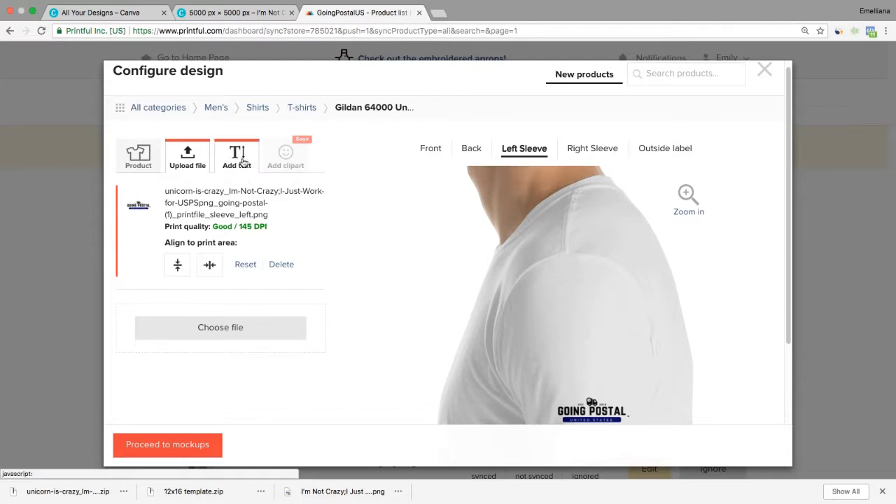
left_click(244, 162)
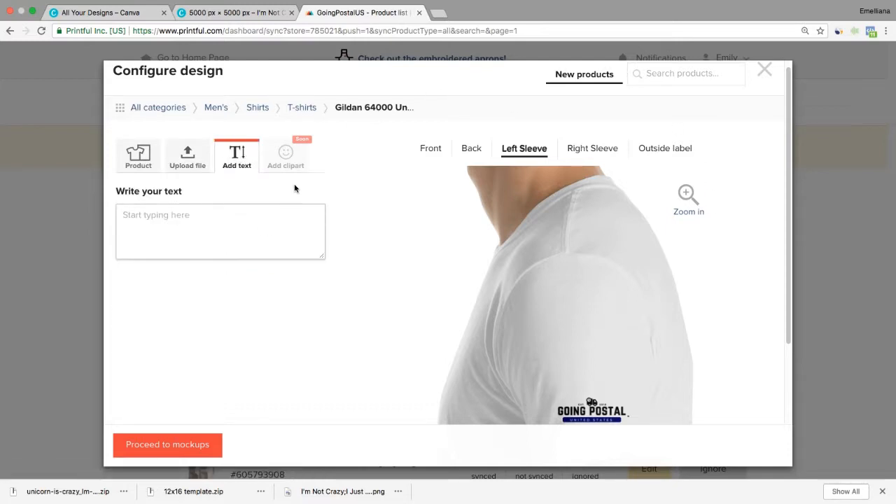
left_click(295, 154)
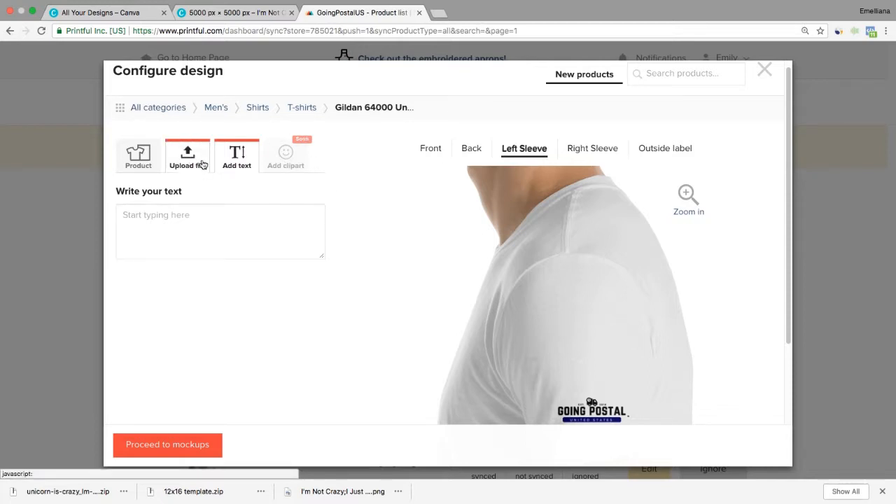
left_click(140, 154)
left_click(189, 151)
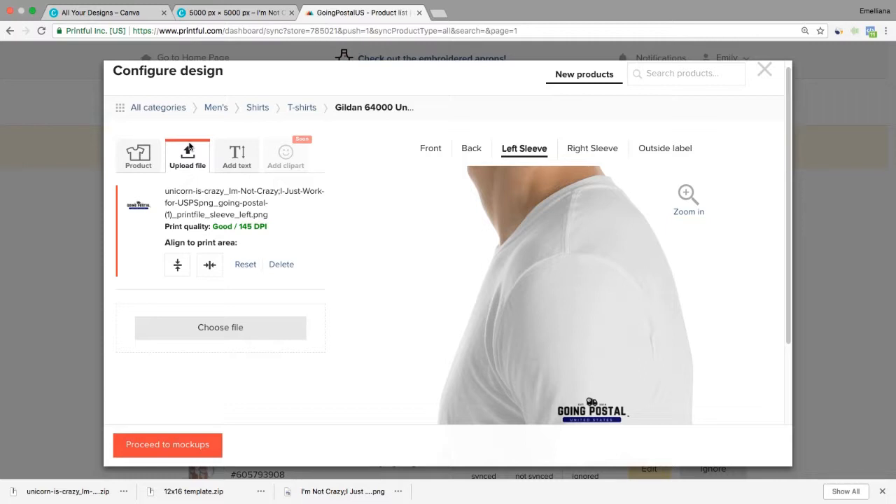
Step: Shrink the Going Postal logo on the left sleeve and move it higher
scroll(726, 249, "down", 3)
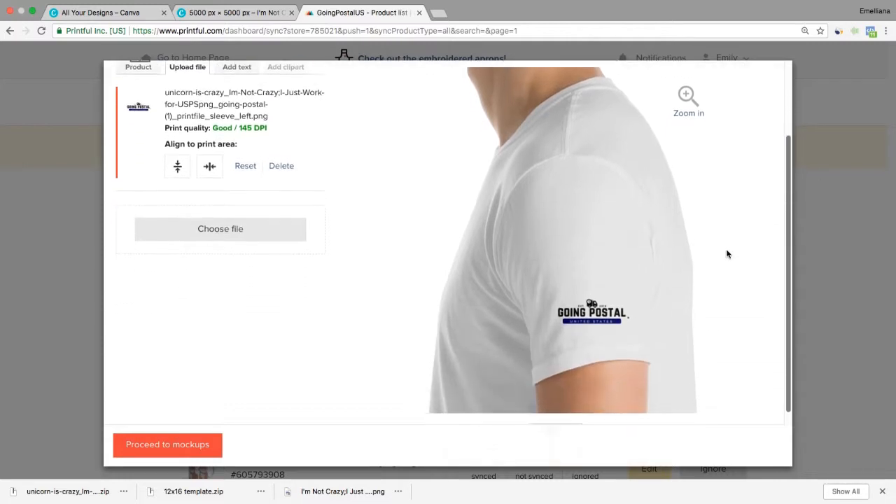
left_click(606, 311)
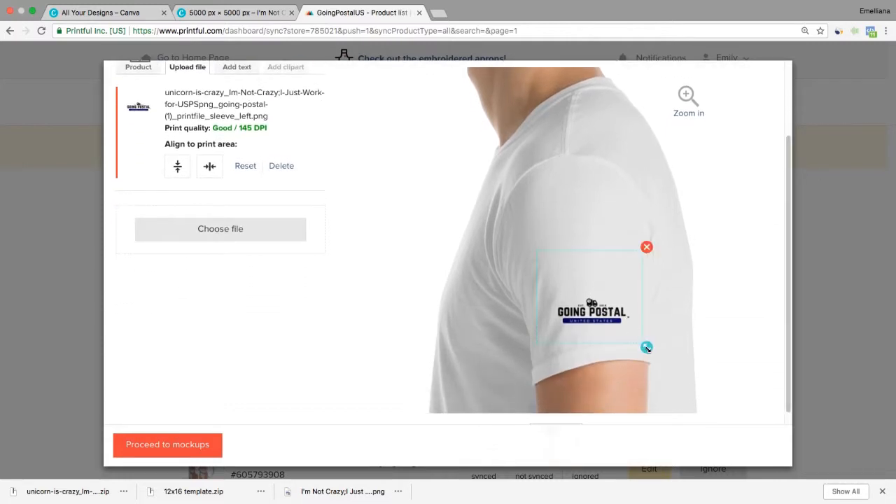
left_click_drag(646, 347, 640, 328)
left_click_drag(607, 301, 603, 280)
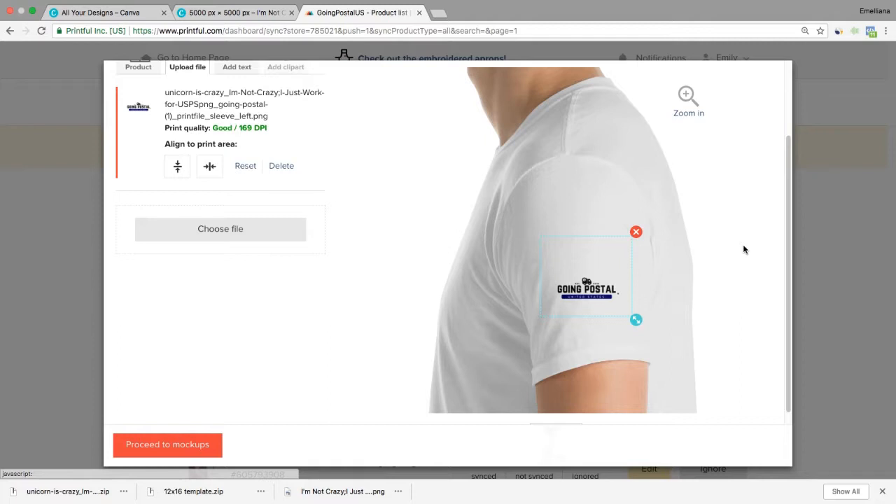
Step: Replace the left sleeve's printfile with going-postal-(1).png from the store's file library
left_click(636, 232)
left_click_drag(793, 242, 786, 206)
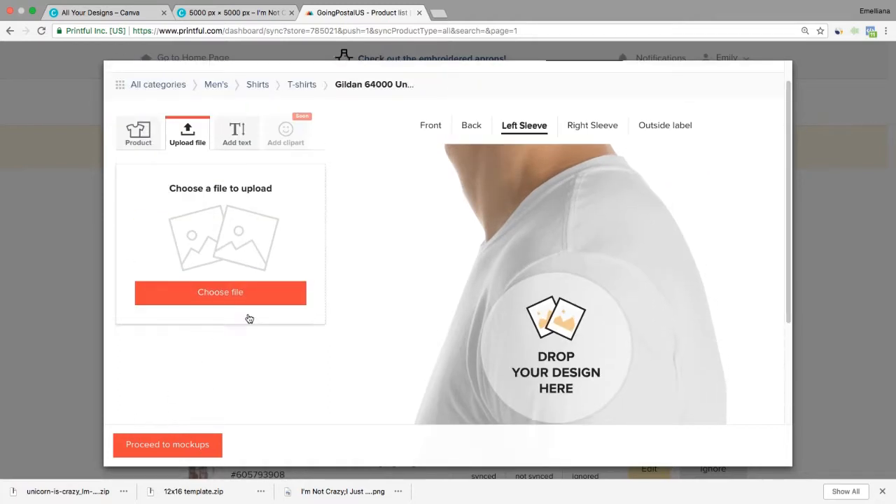
left_click(265, 293)
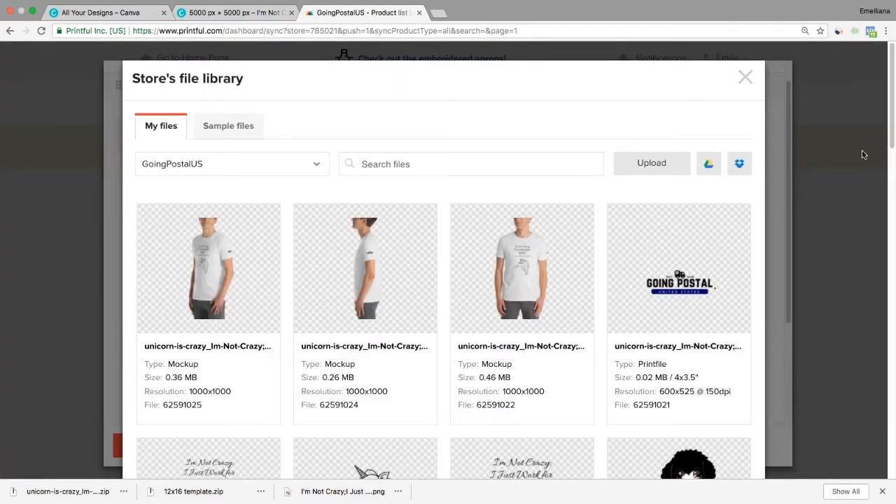
left_click_drag(889, 130, 871, 436)
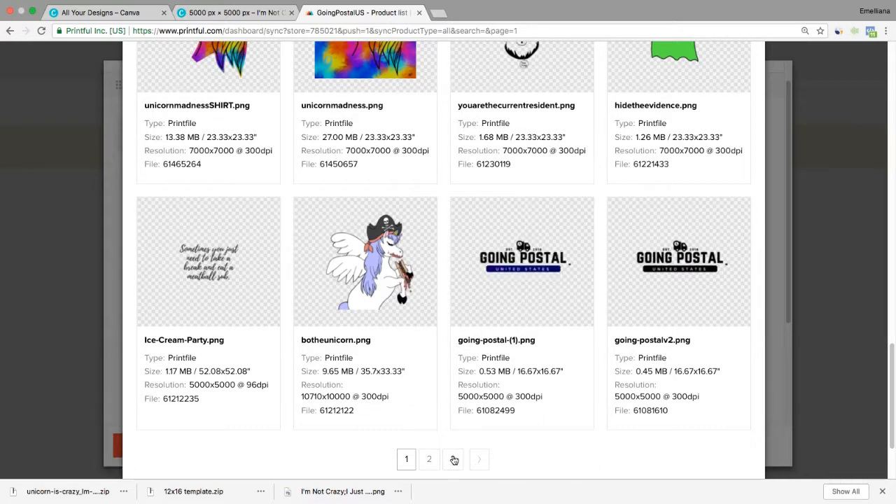
left_click(536, 259)
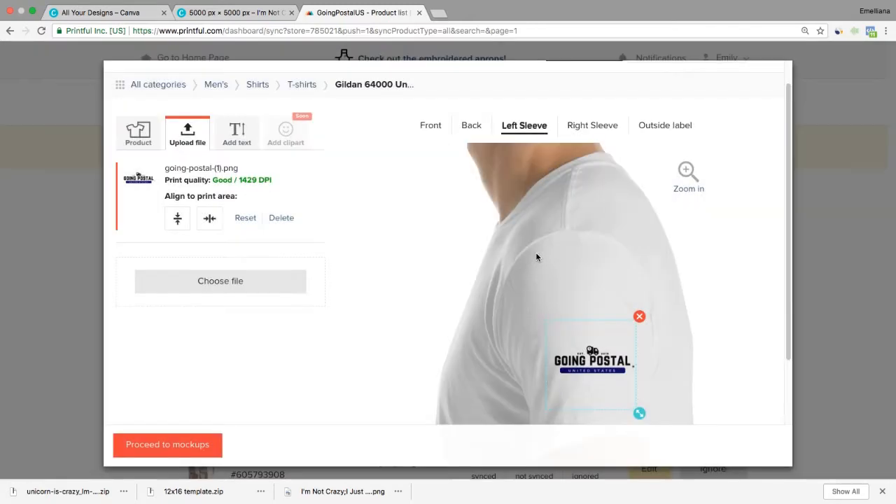
Step: Move the new Going Postal logo closer to the left sleeve's hem and make it slightly smaller
left_click_drag(788, 269, 789, 315)
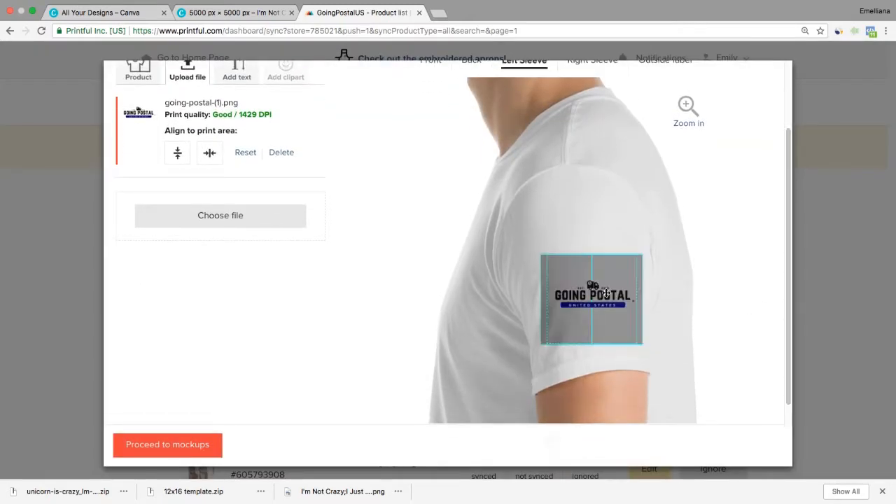
left_click_drag(604, 294, 607, 320)
left_click_drag(641, 376, 632, 362)
Step: Check the print quality and placement of going-postal-(1).png on the left sleeve and the product details
scroll(789, 276, "up", 3)
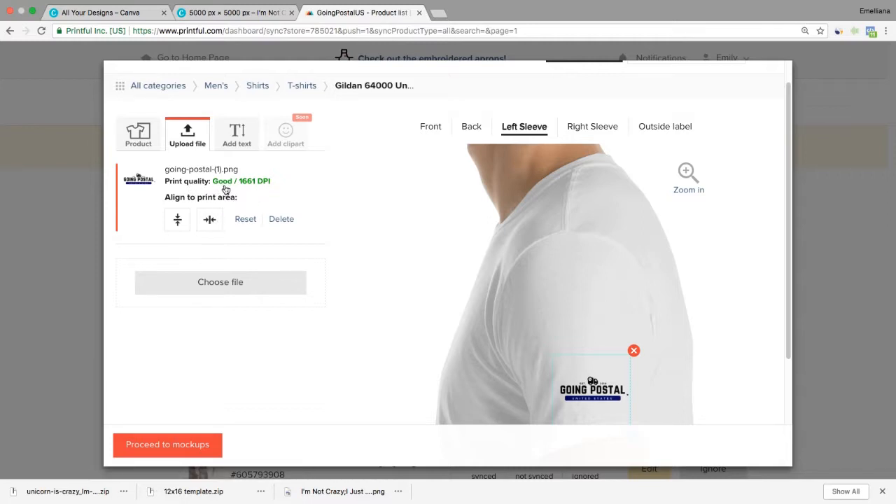
scroll(784, 298, "down", 3)
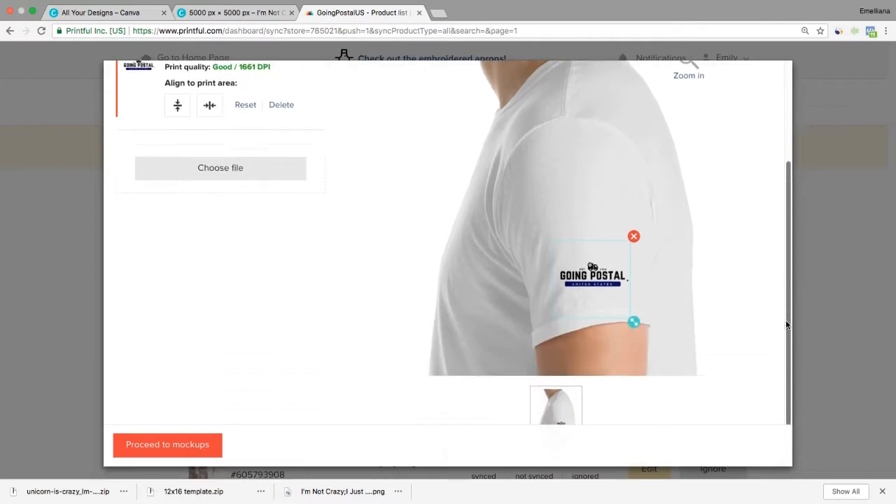
scroll(783, 298, "up", 2)
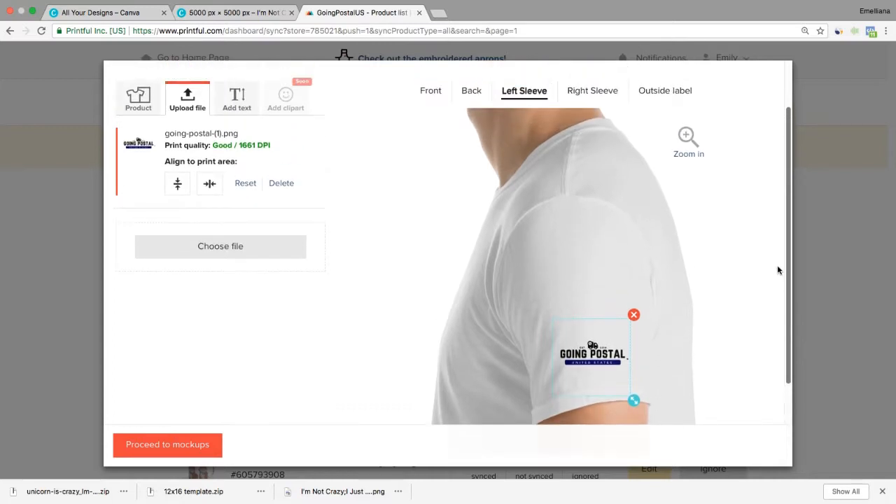
scroll(779, 263, "up", 1)
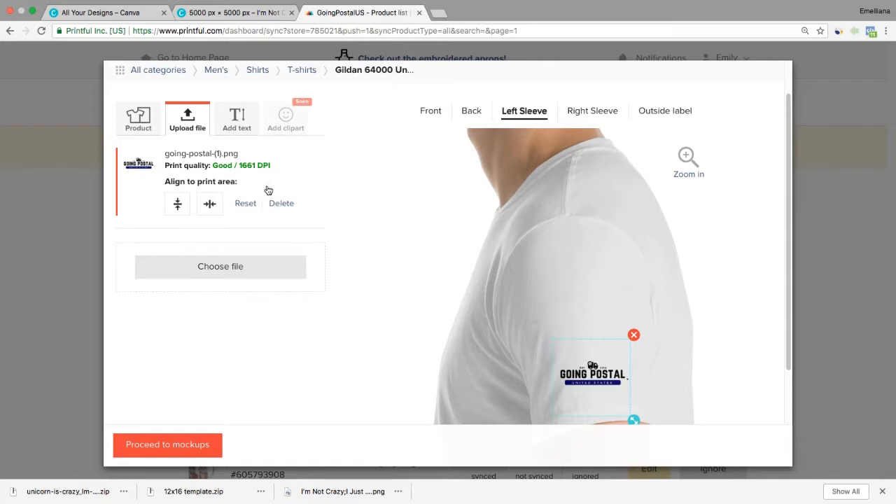
left_click_drag(790, 203, 783, 291)
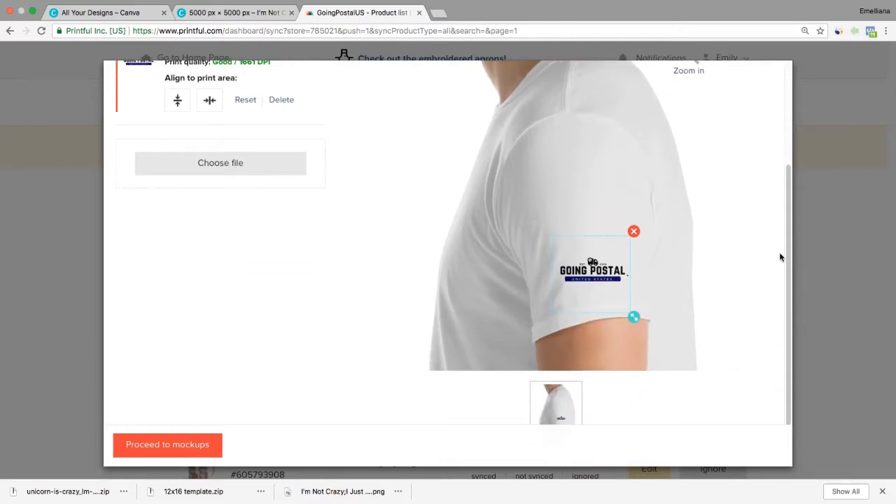
left_click_drag(788, 170, 787, 195)
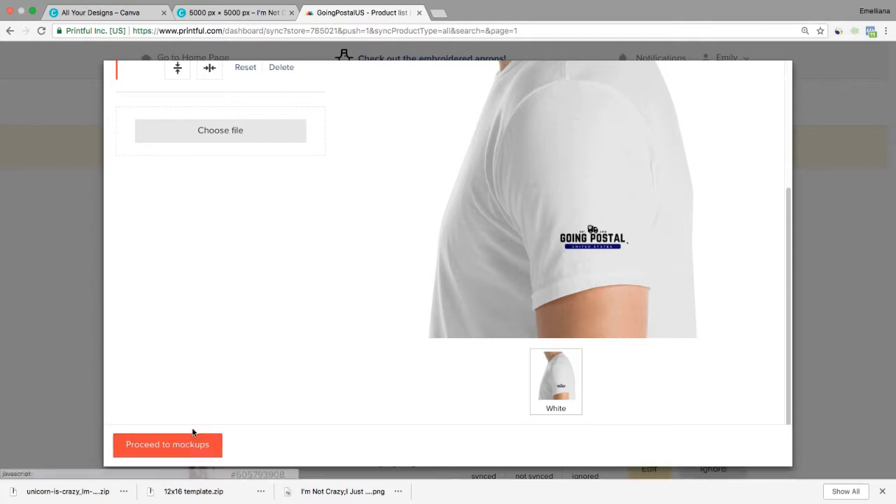
left_click_drag(786, 250, 794, 136)
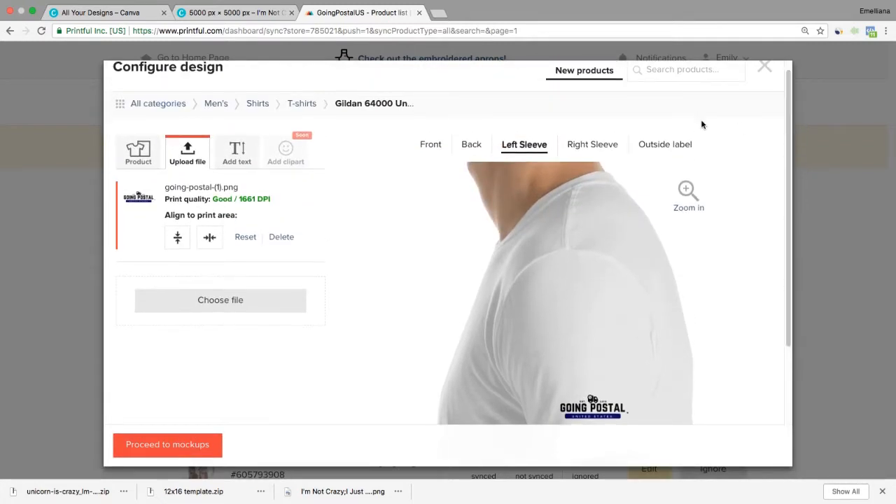
left_click(138, 150)
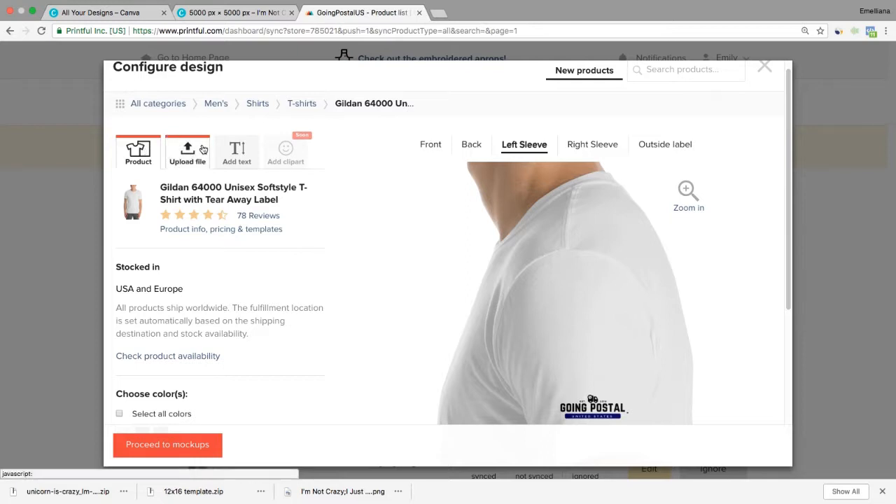
left_click(200, 153)
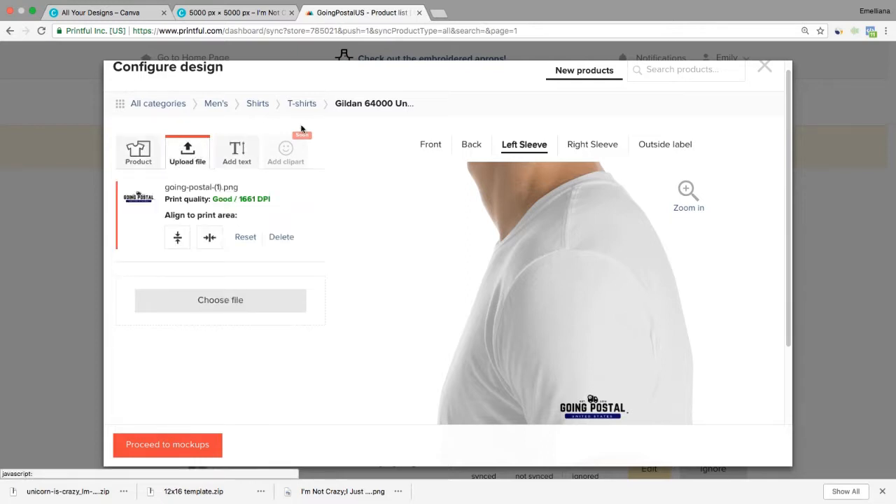
Step: Remove the unicorn printfile from the shirt front
left_click(430, 144)
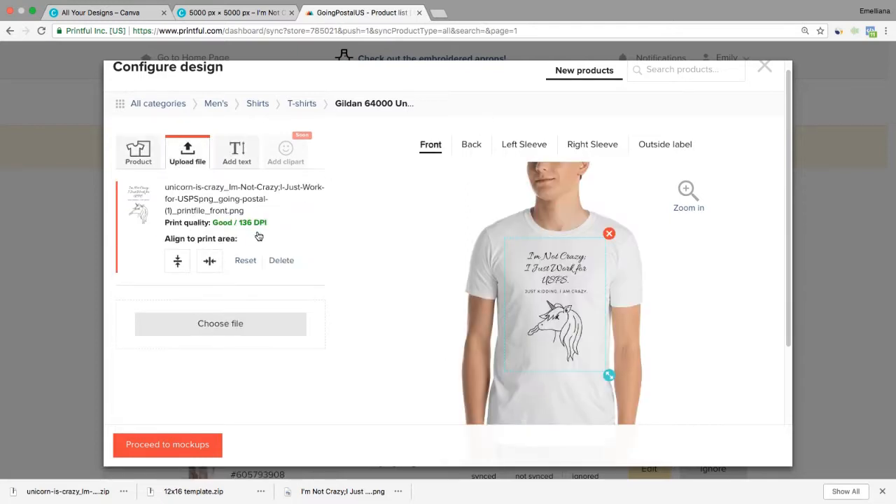
left_click(610, 234)
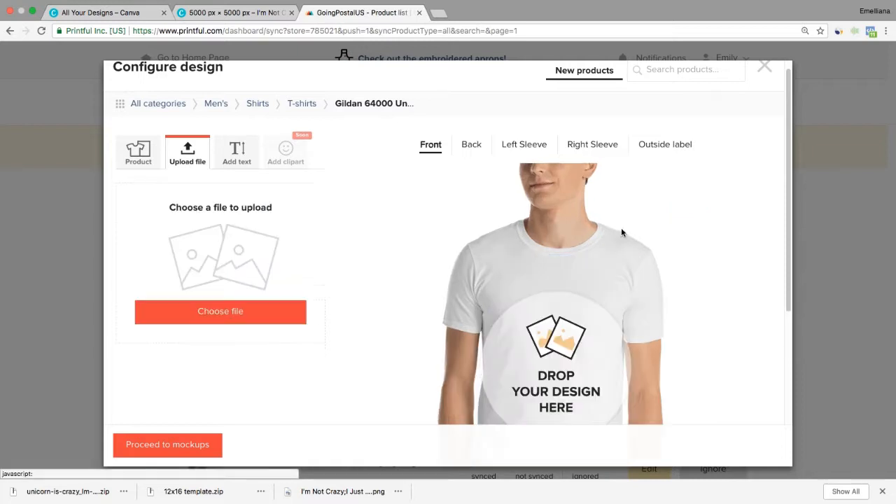
Step: Delete the combined text-and-unicorn 12x16" printfile and the 4x3.5" Going Postal printfile from the store's file library
left_click(271, 309)
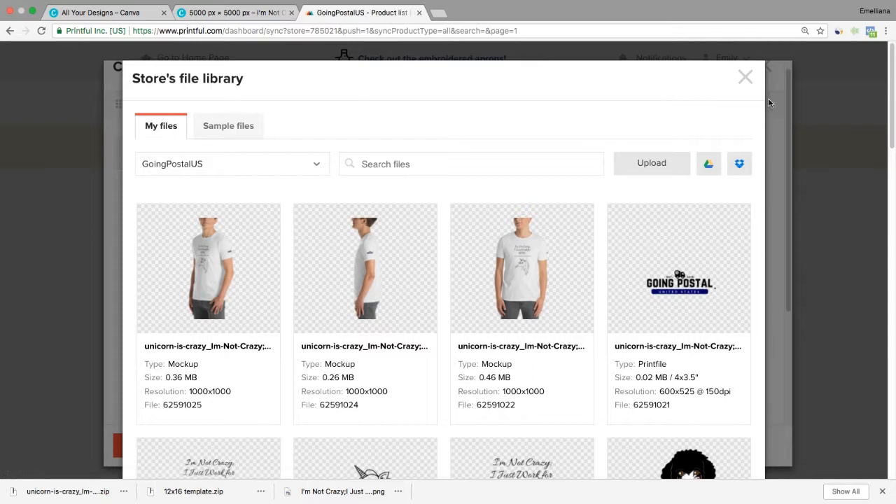
scroll(301, 140, "down", 5)
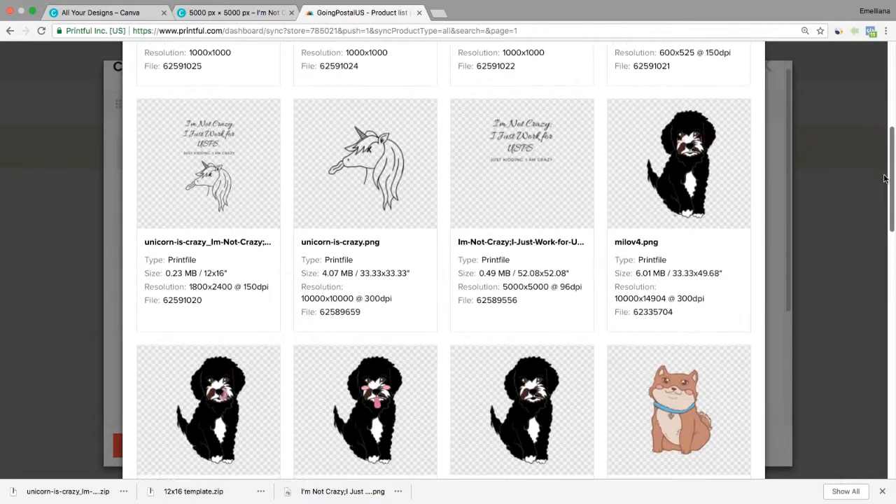
left_click(272, 98)
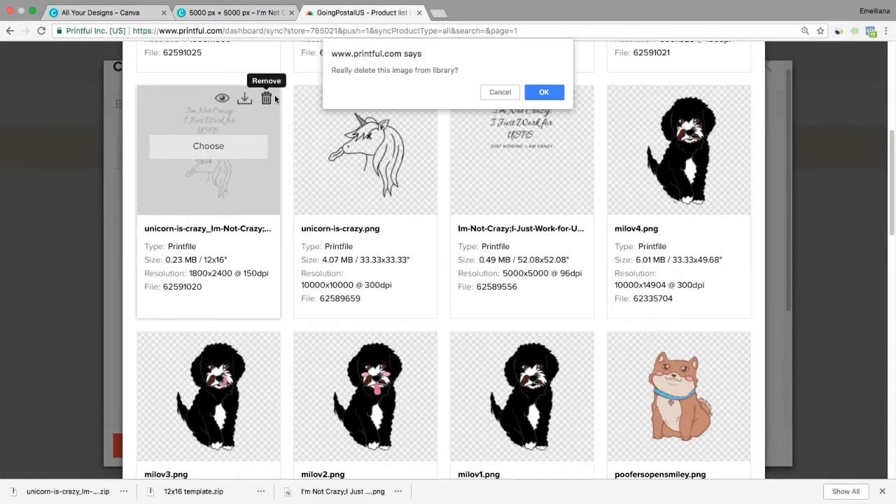
left_click(543, 93)
scroll(750, 124, "up", 5)
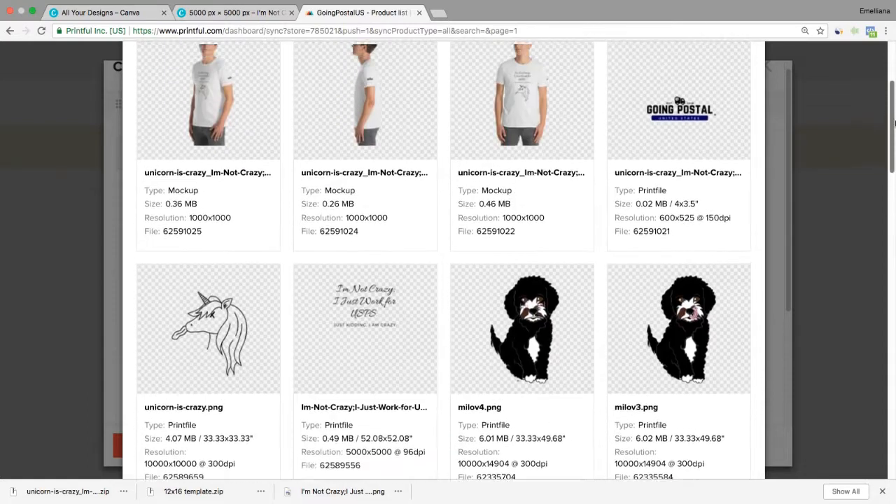
left_click(737, 139)
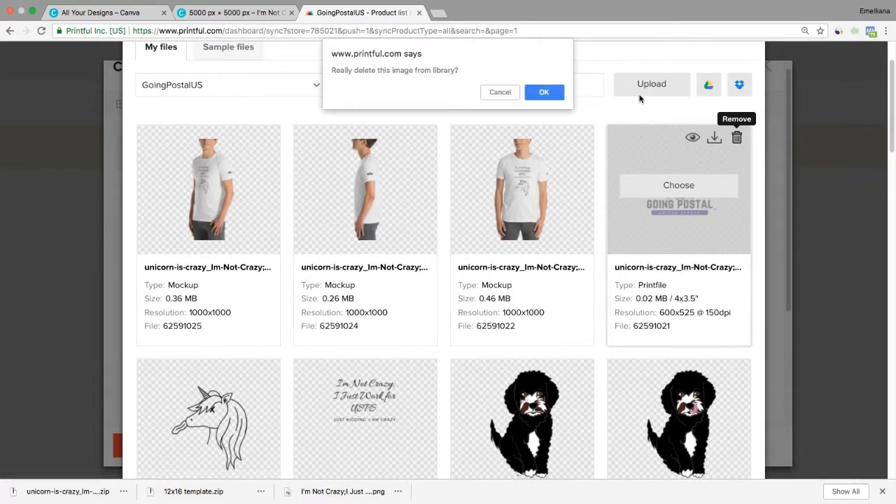
left_click(546, 92)
Step: Add the Im-Not-Crazy;I-Just-Work-for-USPS text printfile to the shirt front and move it slightly higher on the chest
scroll(815, 138, "down", 2)
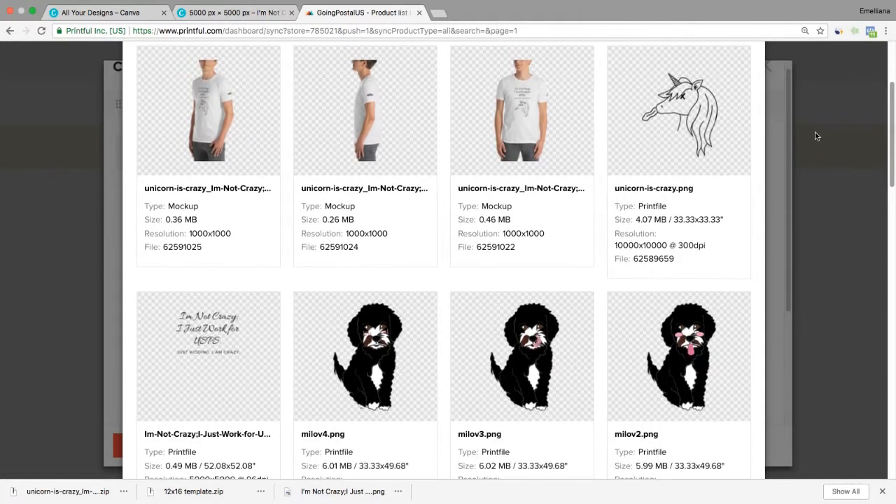
left_click(209, 353)
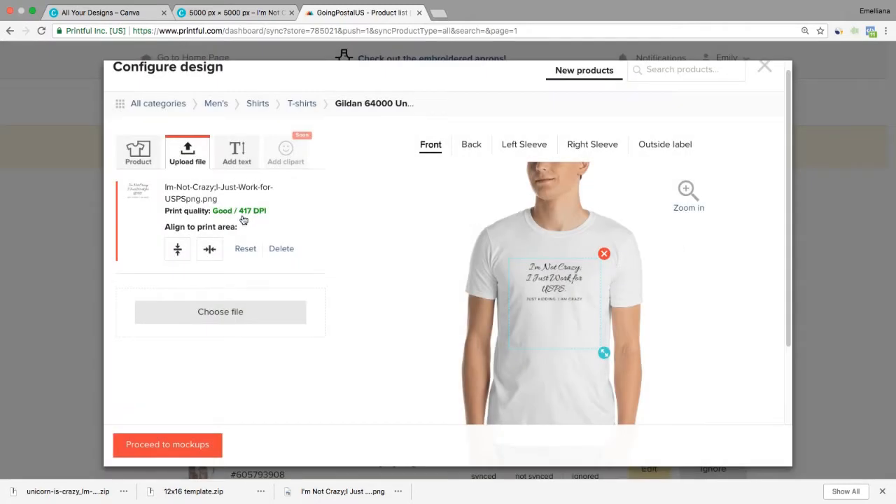
left_click_drag(577, 278, 580, 265)
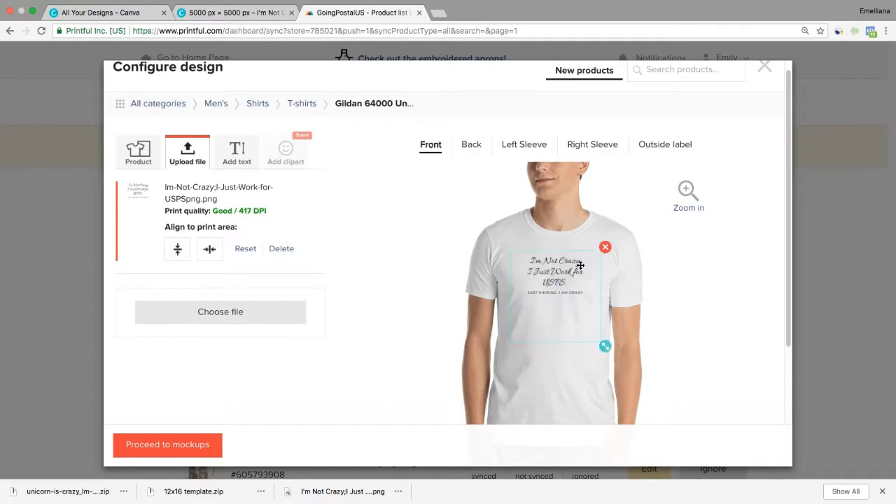
Step: Add unicorn-is-crazy.png to the shirt front and place it directly beneath the text design
left_click(257, 313)
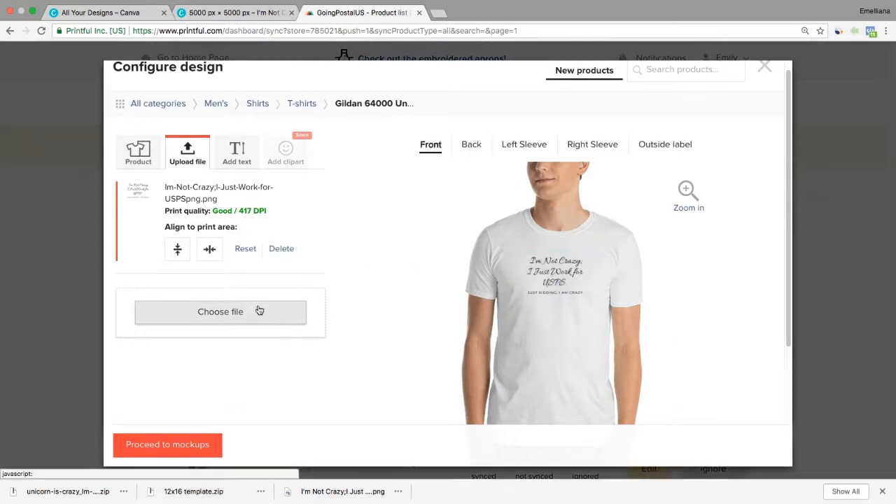
left_click(677, 266)
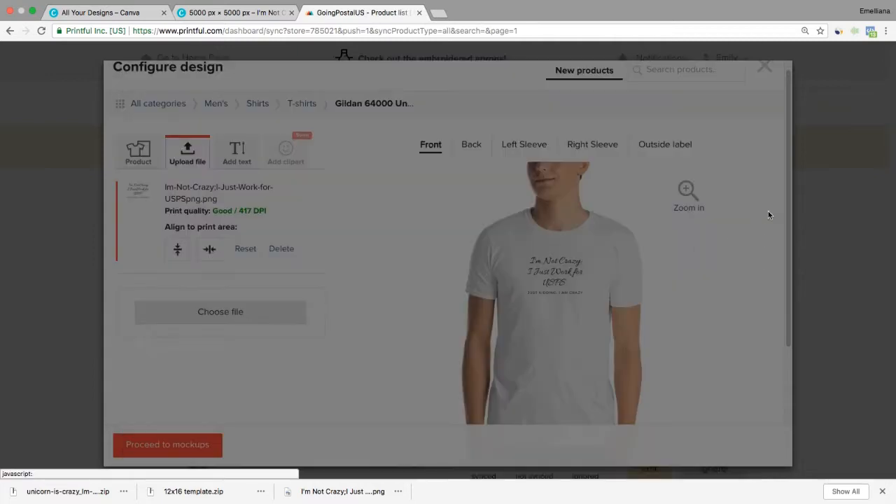
left_click_drag(792, 132, 786, 210)
left_click_drag(563, 236, 581, 223)
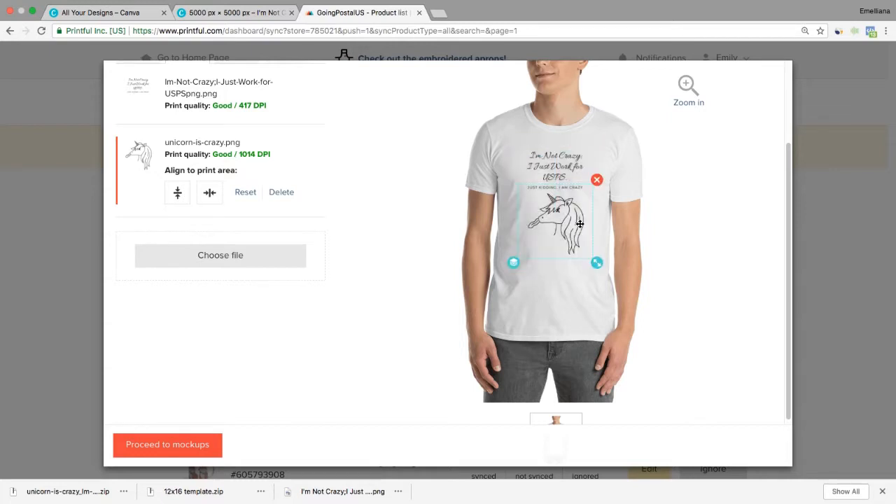
left_click(705, 271)
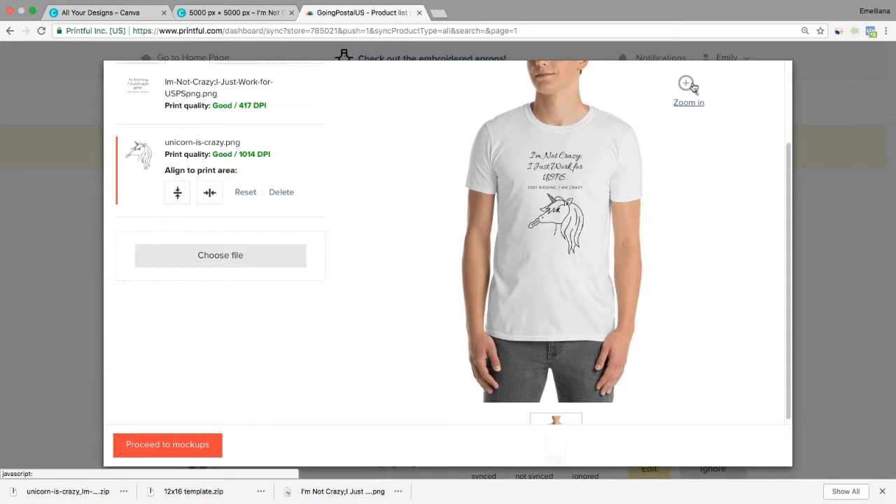
Step: Nudge the unicorn and make the text design above it slightly larger, working in the enlarged shirt view
left_click(689, 85)
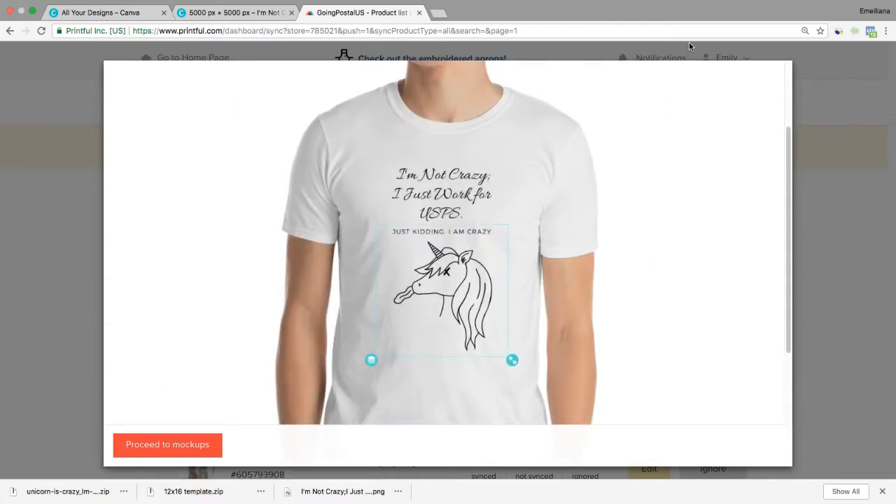
left_click_drag(790, 147, 788, 179)
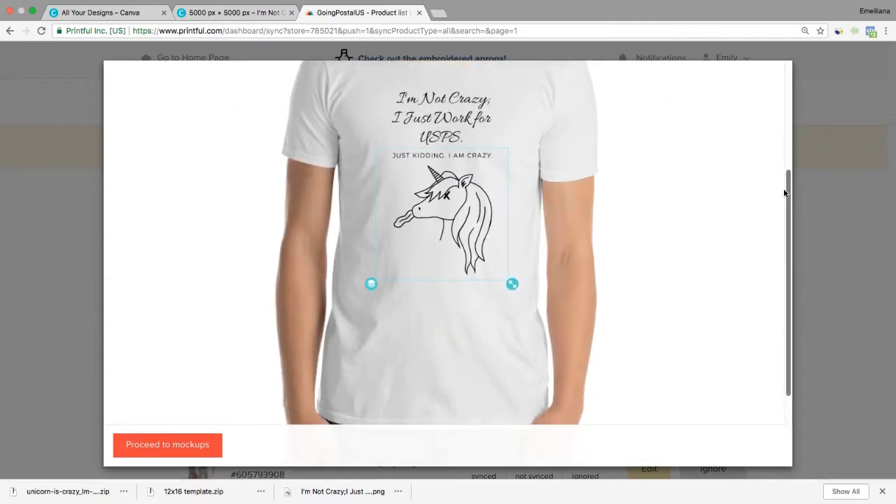
left_click_drag(449, 219, 451, 222)
left_click(465, 127)
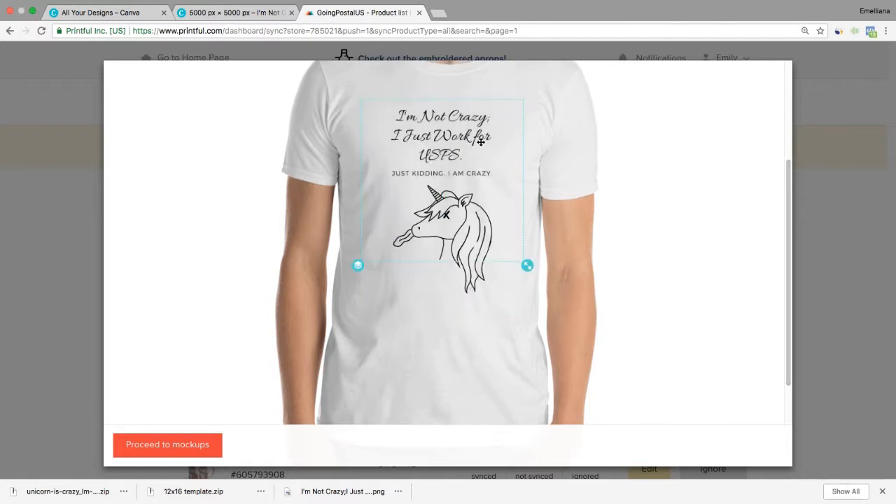
left_click_drag(528, 265, 546, 273)
left_click_drag(789, 214, 785, 116)
left_click(708, 144)
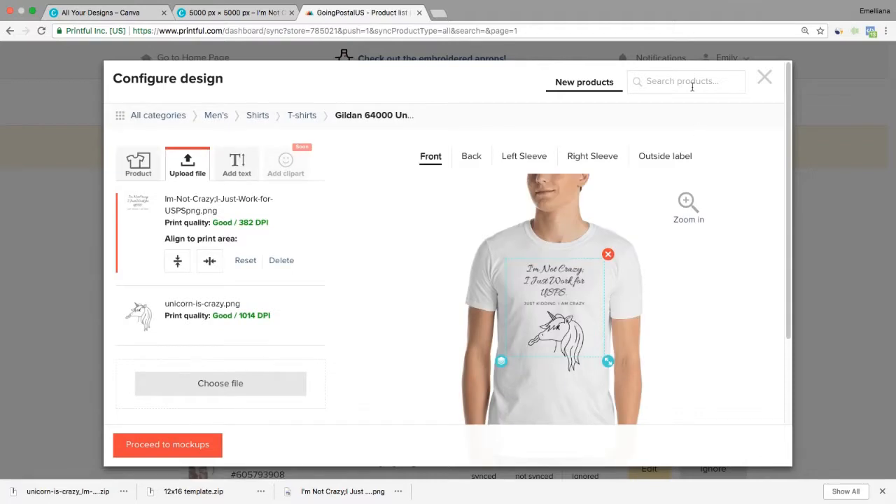
Step: Reduce the text design very slightly and keep it in place above the unicorn within the print area
scroll(724, 240, "down", 3)
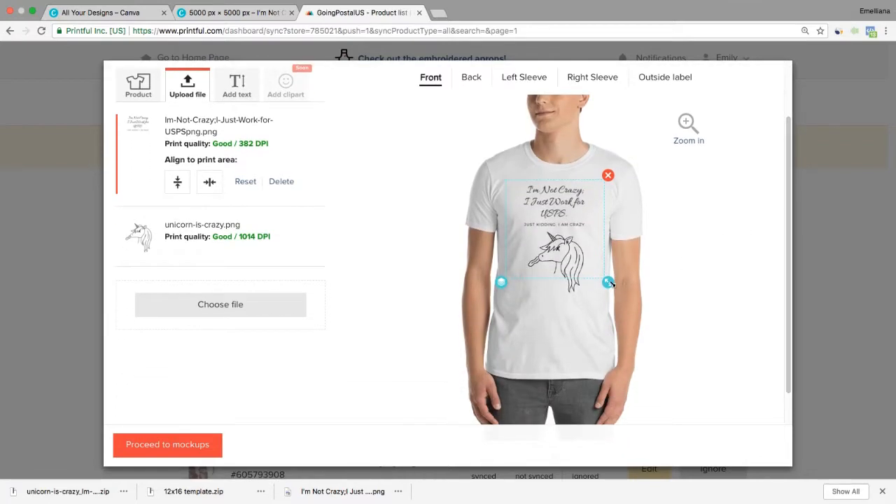
left_click_drag(608, 282, 608, 282)
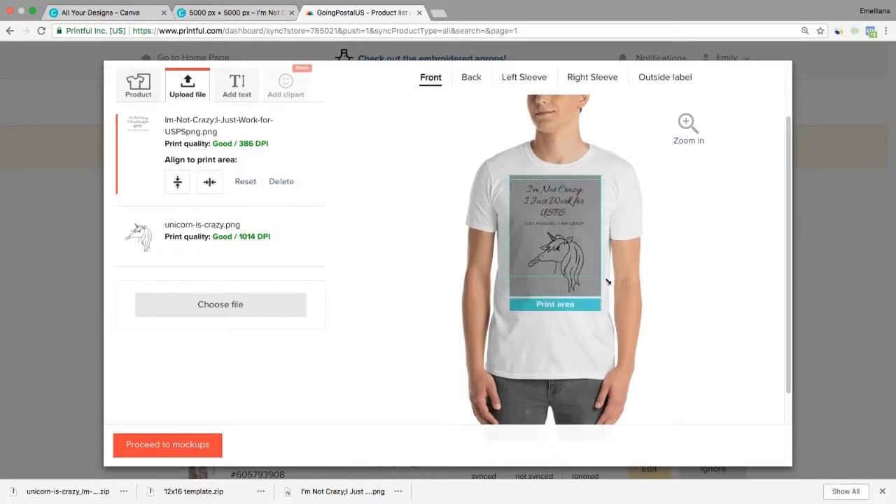
left_click_drag(565, 204, 565, 205)
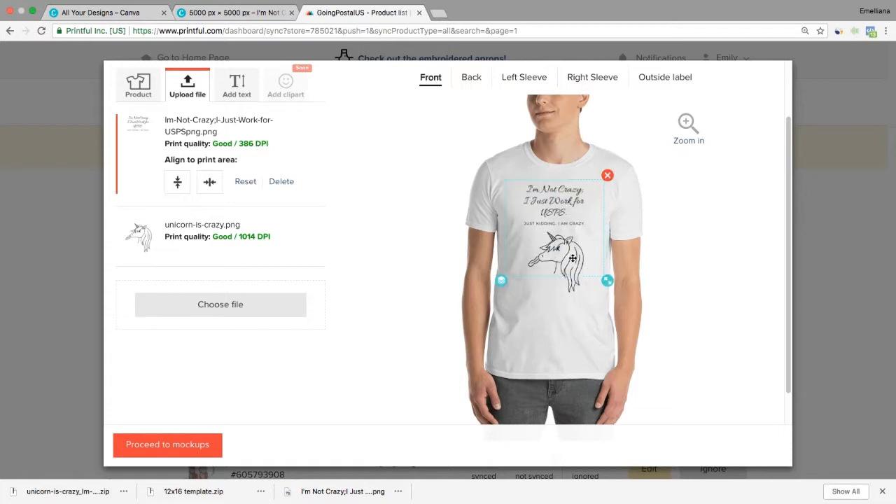
Step: Enlarge the unicorn slightly and reposition it centred beneath the text design
left_click(573, 258)
left_click(575, 302)
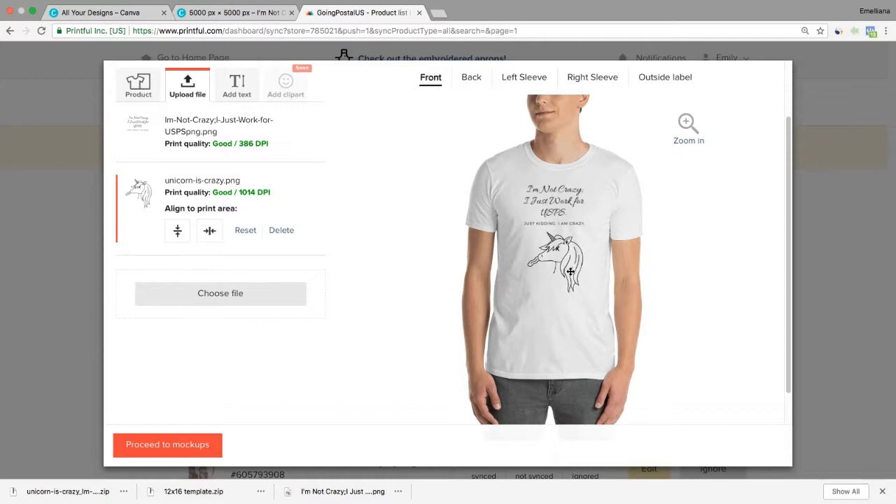
left_click_drag(571, 272, 566, 264)
left_click_drag(589, 292, 592, 297)
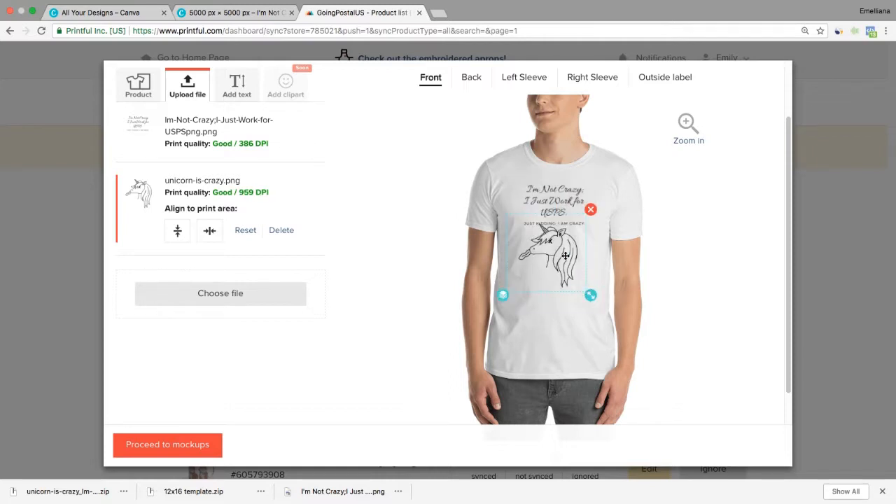
left_click_drag(565, 256, 573, 261)
left_click(694, 295)
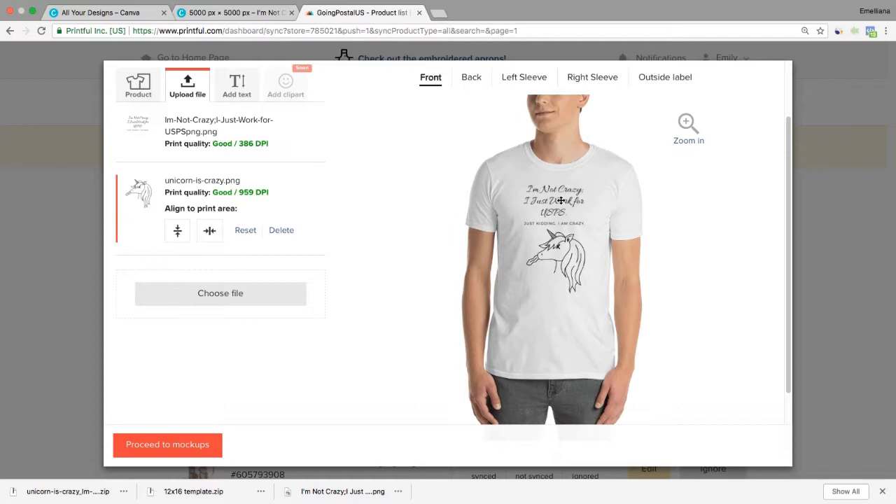
Step: Try the reversed layout with the unicorn high on the chest and the text design below it
left_click_drag(559, 204, 559, 315)
left_click_drag(565, 244, 563, 195)
left_click_drag(556, 290, 565, 229)
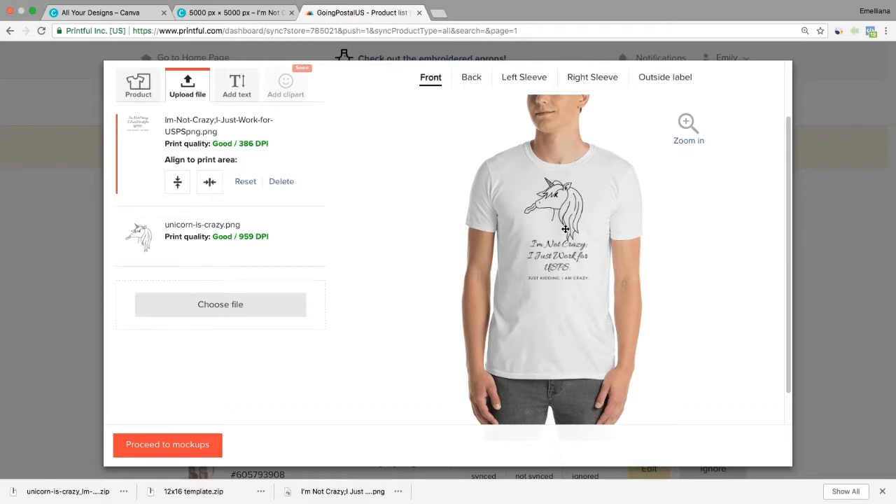
Step: Return the text design to the upper chest and the unicorn to its place beneath it
left_click_drag(564, 202, 579, 283)
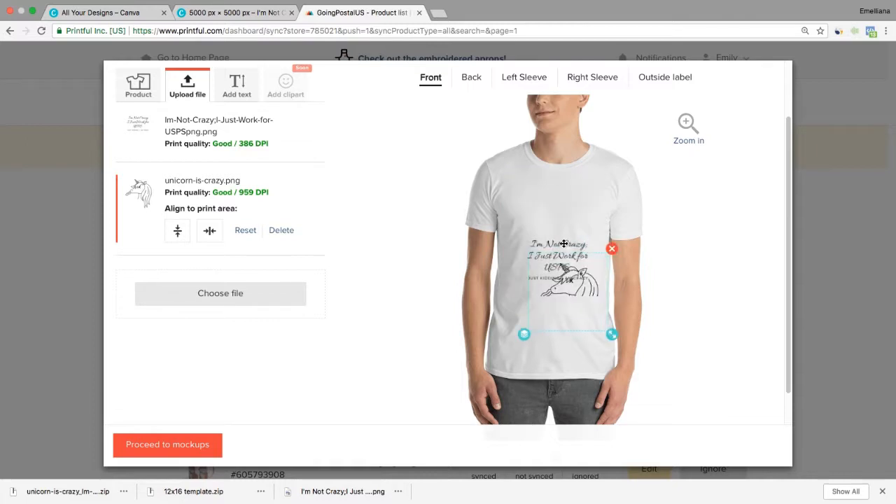
left_click_drag(565, 243, 567, 201)
left_click_drag(589, 286, 569, 260)
left_click_drag(570, 205, 570, 203)
left_click_drag(569, 267, 569, 267)
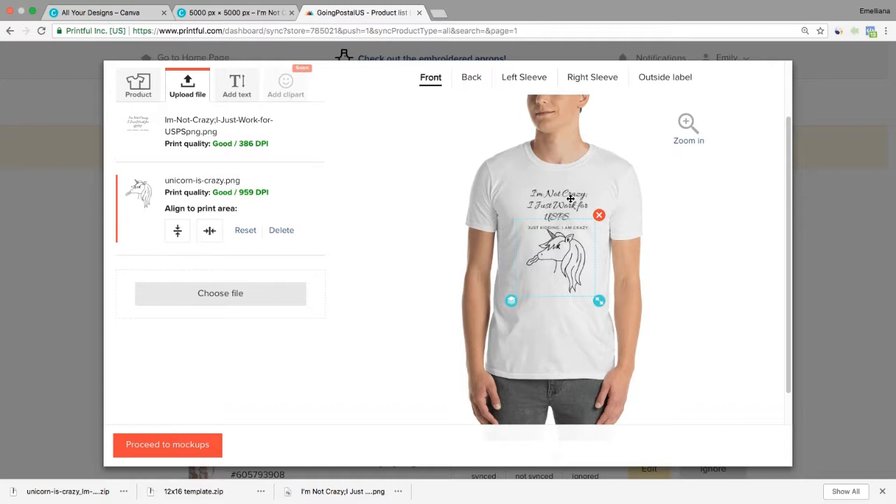
Step: Fine-tune the alignment of the text design and the unicorn in the enlarged view, moving the text slightly up and left
left_click_drag(570, 199, 570, 195)
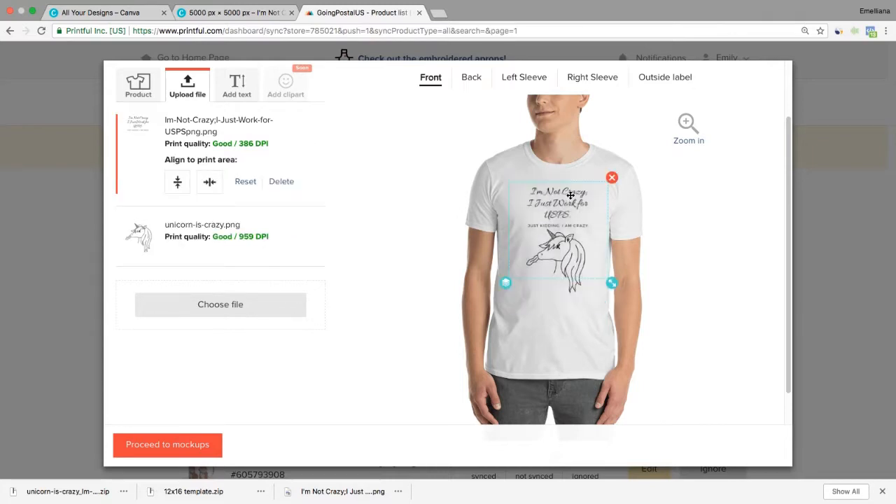
left_click(689, 126)
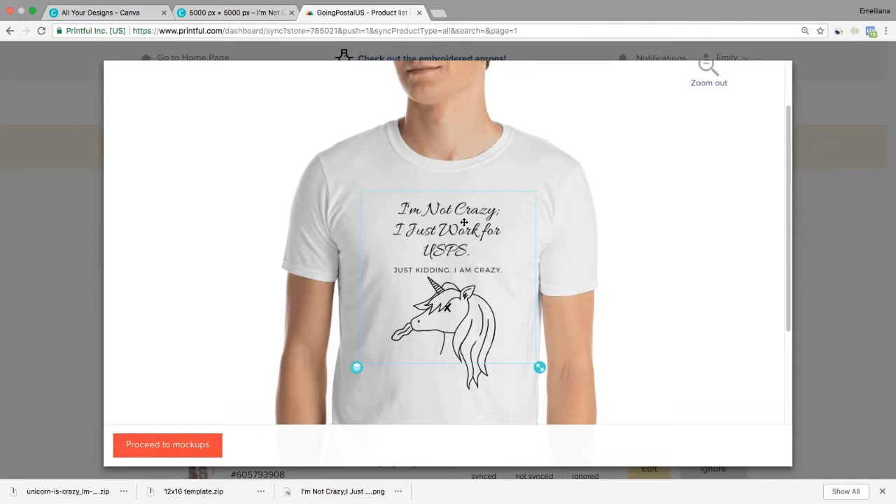
left_click_drag(464, 222, 458, 221)
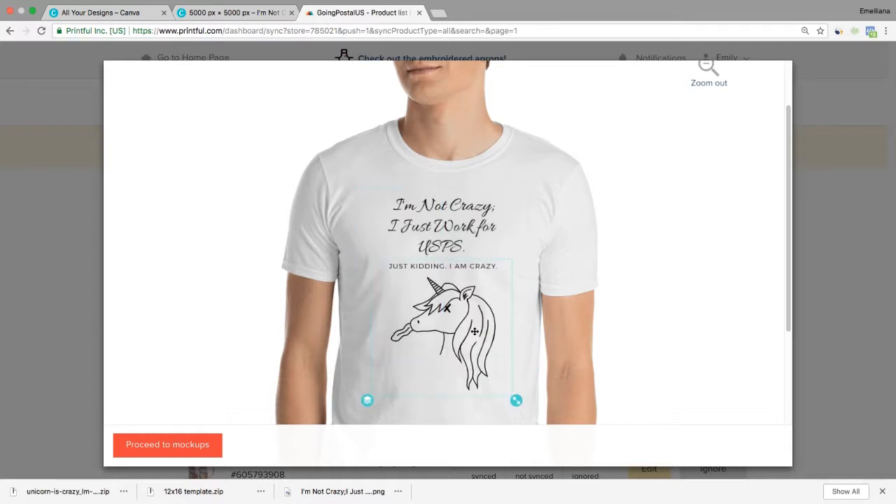
left_click_drag(476, 345, 472, 344)
scroll(779, 279, "down", 3)
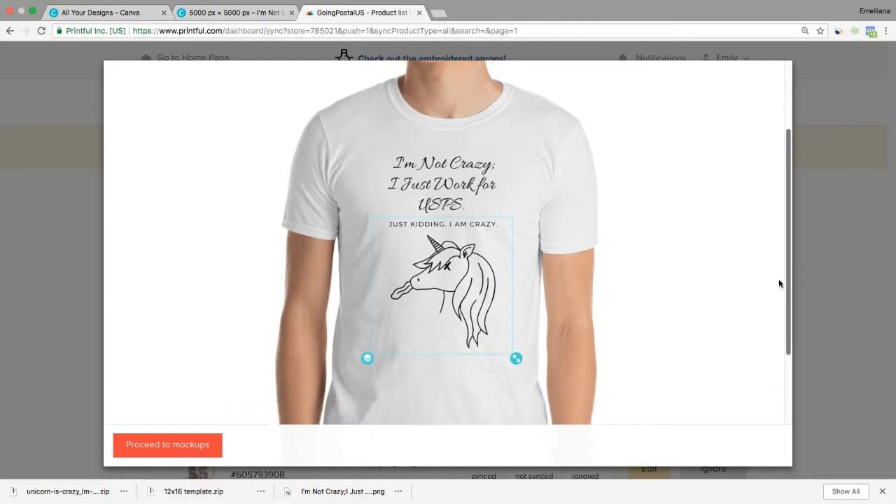
scroll(764, 376, "up", 5)
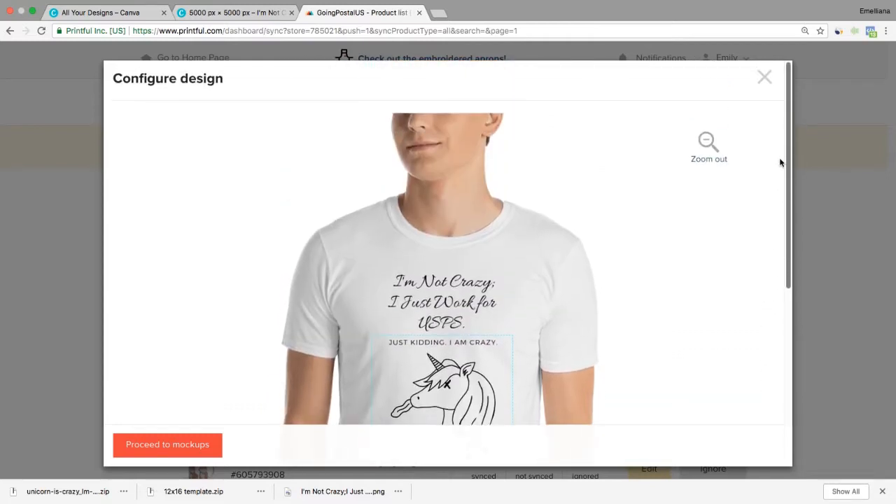
left_click(703, 139)
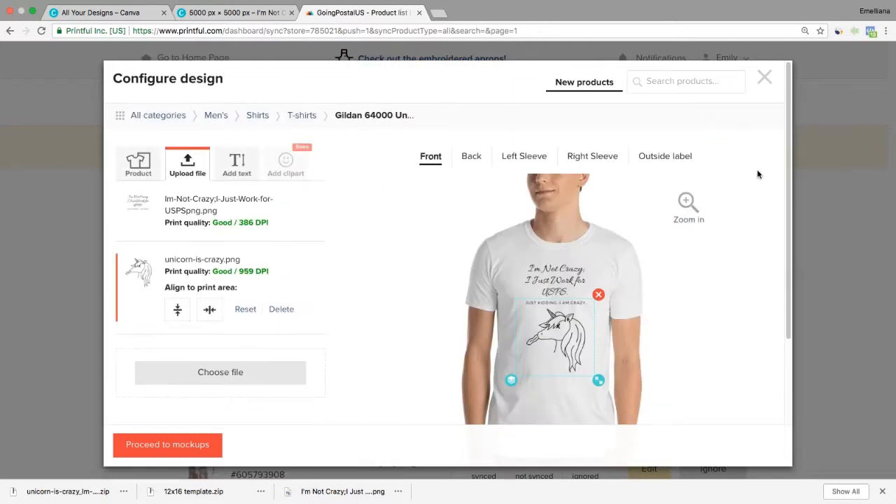
Step: Review the finished front design and continue to the shirt's mockups
left_click_drag(788, 128, 786, 169)
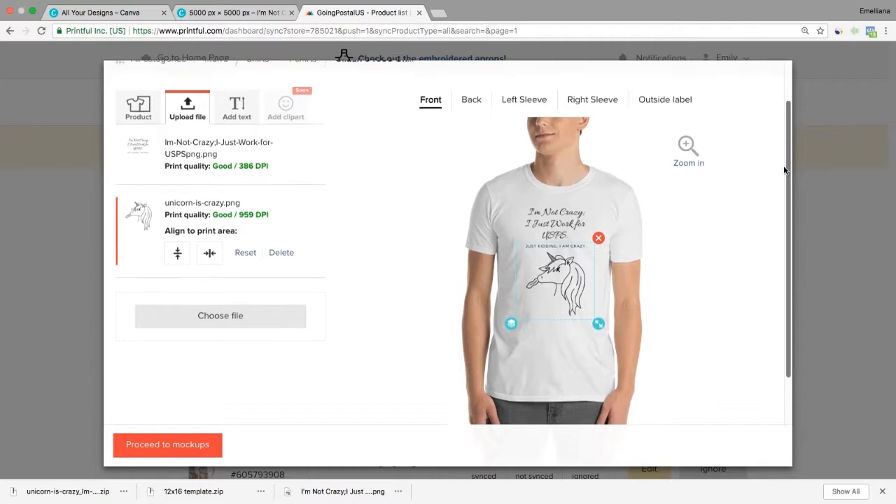
left_click_drag(785, 170, 711, 198)
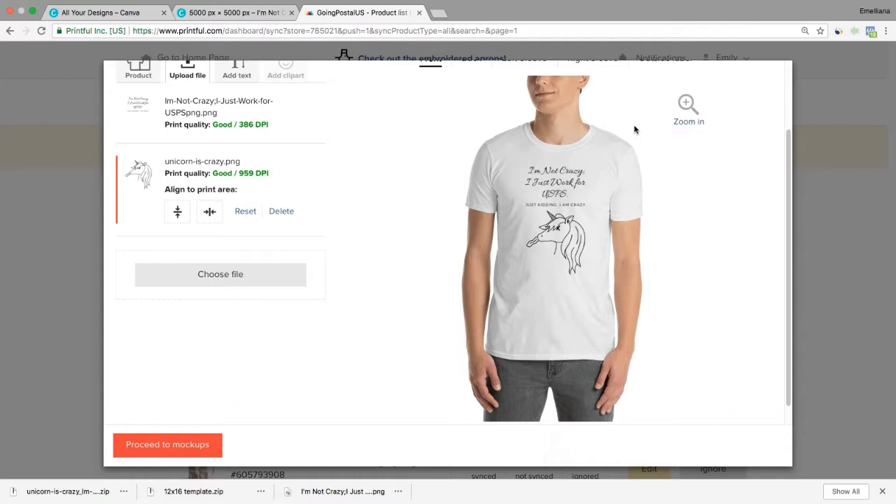
left_click_drag(790, 144, 784, 164)
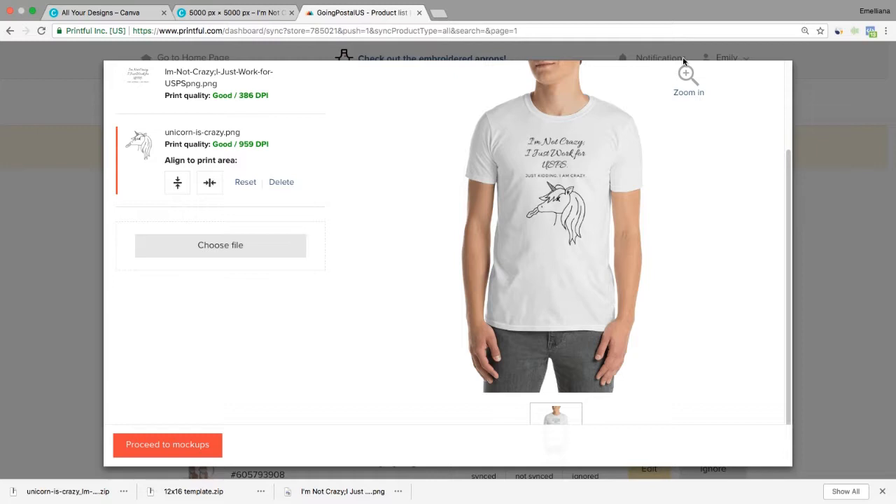
left_click(191, 445)
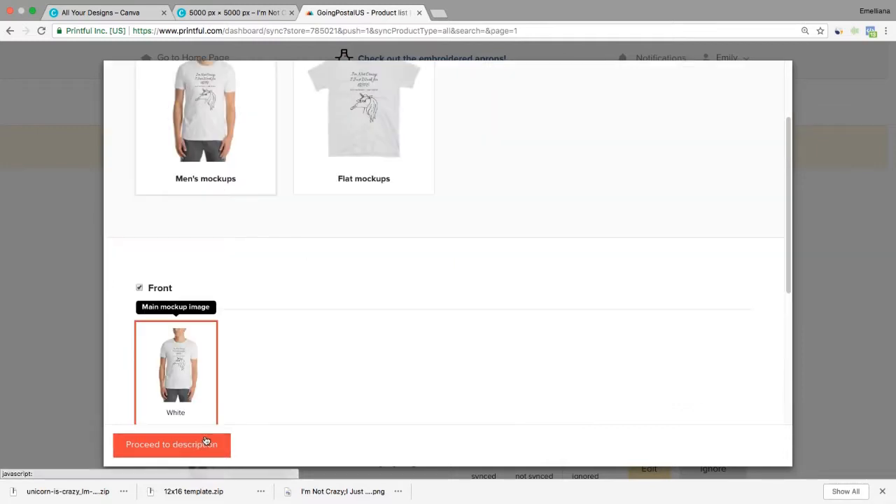
Step: Choose the flat mockups for the white shirt's front image and continue to the product description
left_click_drag(792, 199, 788, 143)
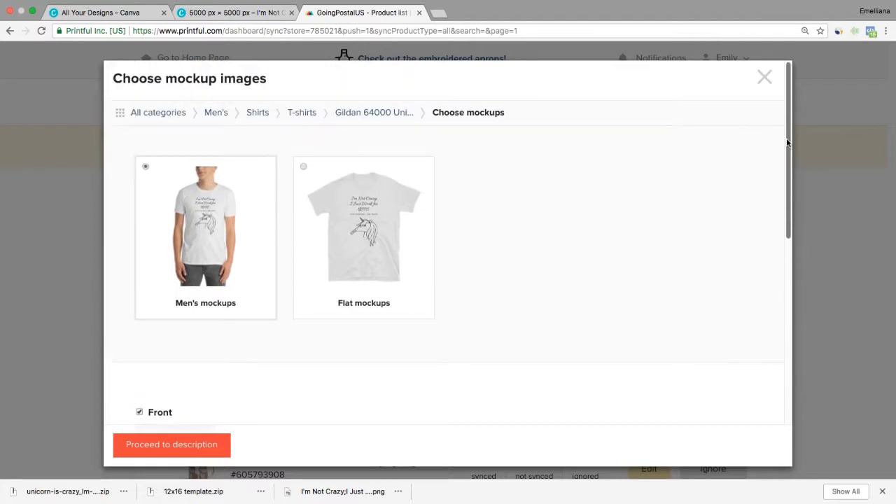
scroll(786, 150, "down", 2)
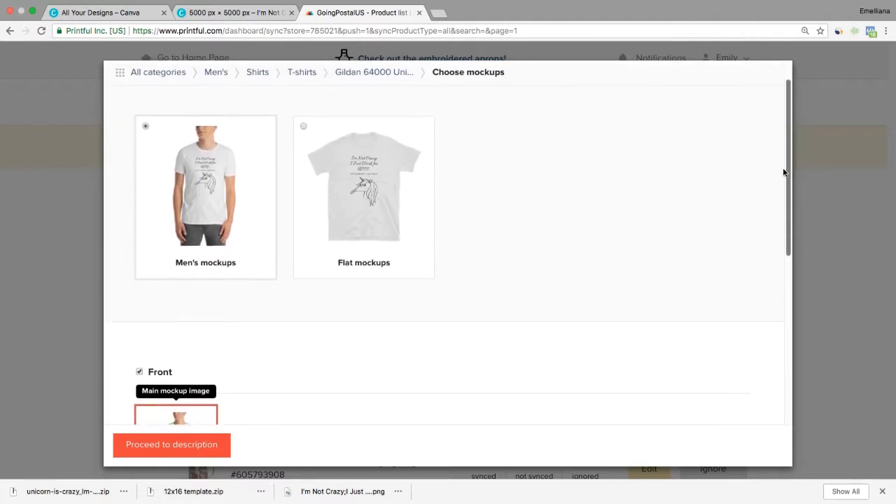
scroll(770, 173, "down", 1)
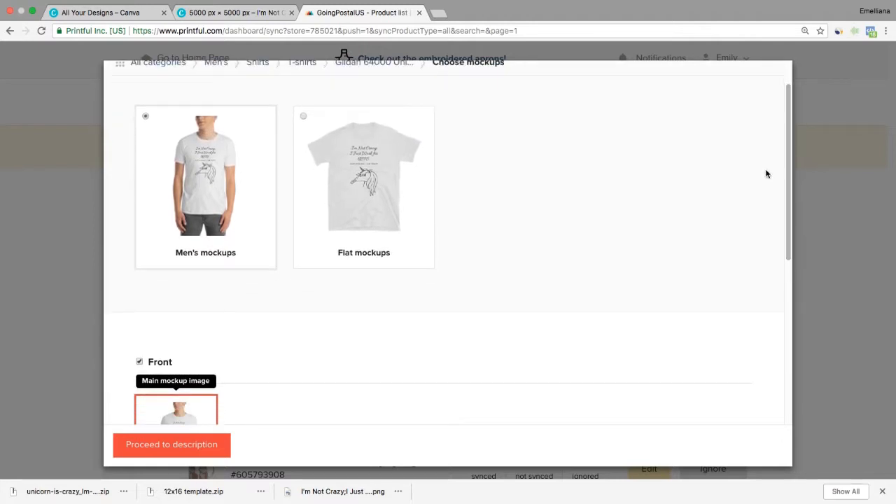
left_click(304, 117)
scroll(781, 174, "down", 4)
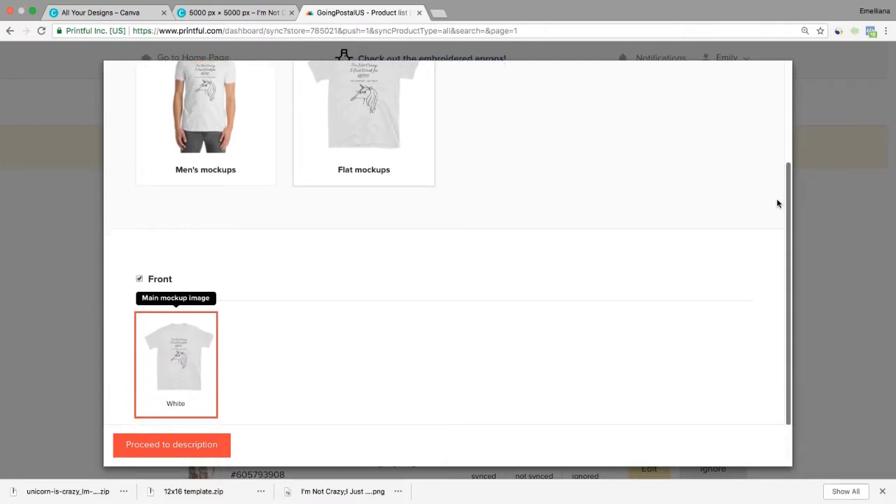
scroll(778, 161, "up", 5)
scroll(769, 185, "down", 5)
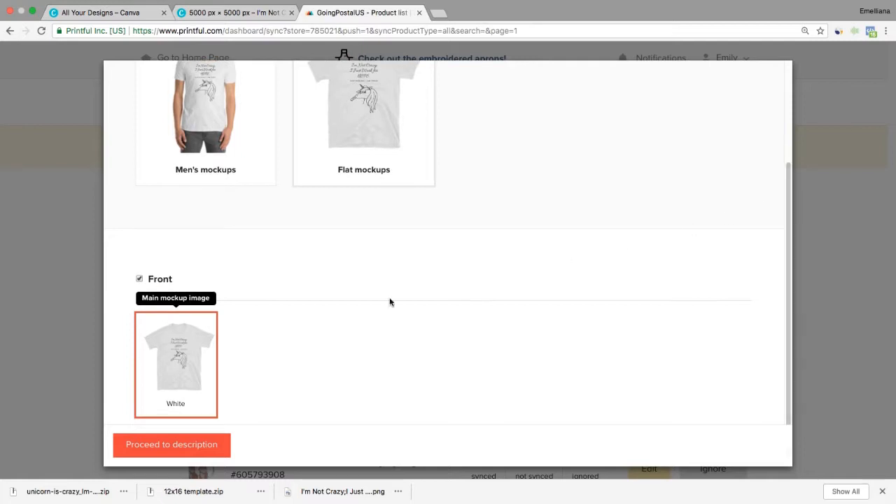
left_click(170, 443)
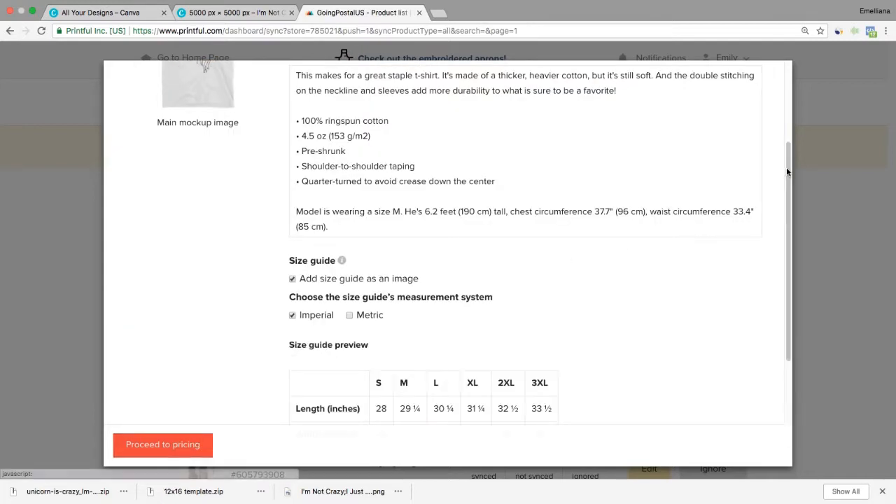
Step: Delete the opening paragraph about the staple t-shirt's cotton and double stitching from the description
scroll(787, 172, "up", 4)
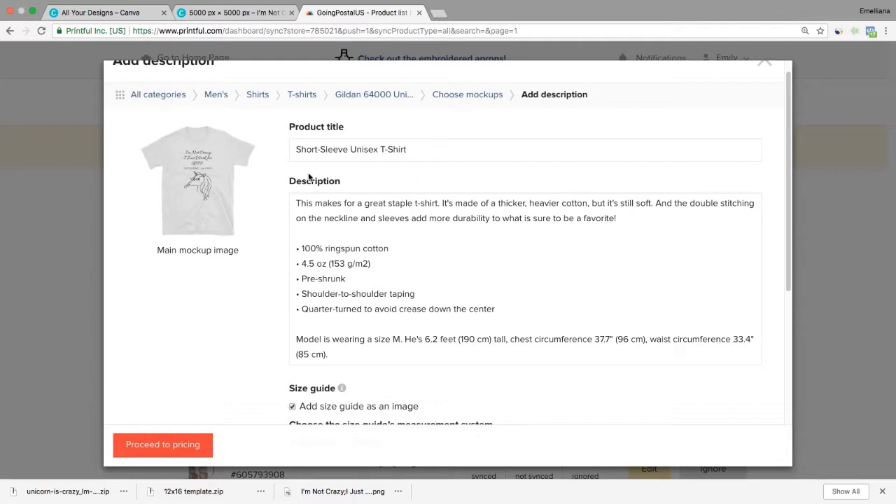
left_click_drag(296, 202, 629, 204)
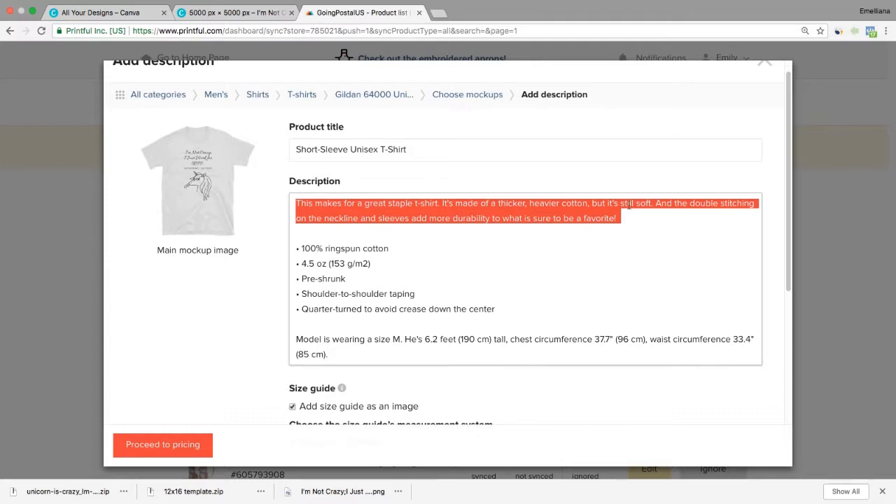
left_click_drag(784, 128, 802, 78)
left_click(847, 99)
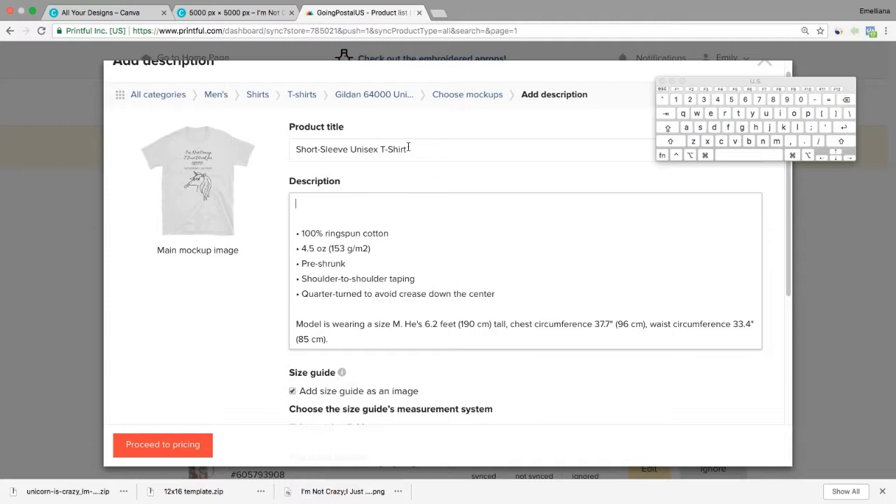
Step: Insert "I'm Not Crazy...." at the start of the product title, before "Short-Sleeve Unisex T-Shirt"
left_click(297, 150)
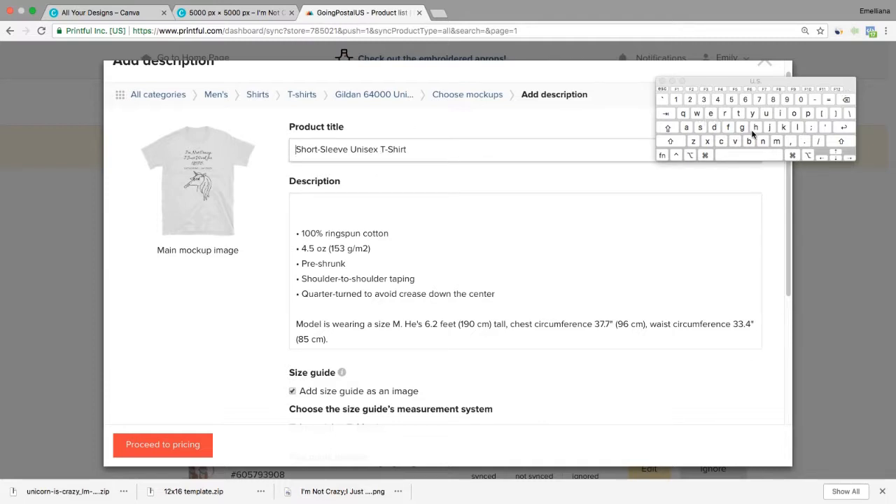
left_click(669, 128)
left_click(782, 113)
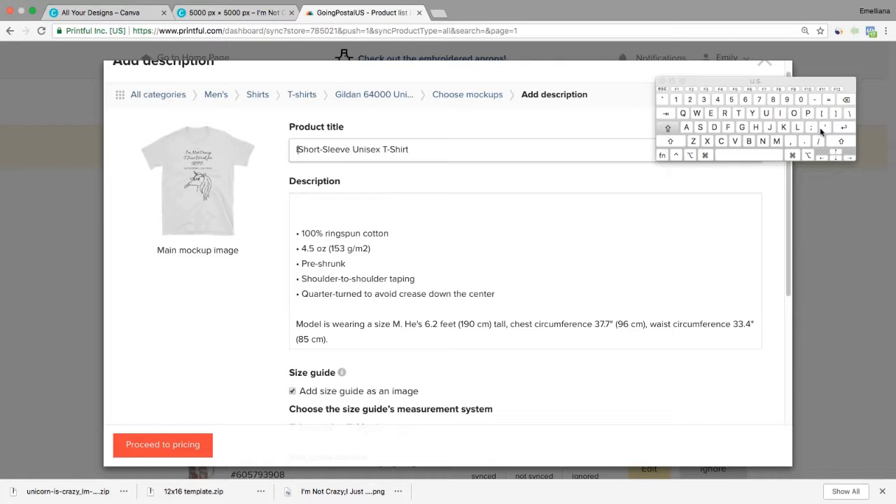
left_click(821, 126)
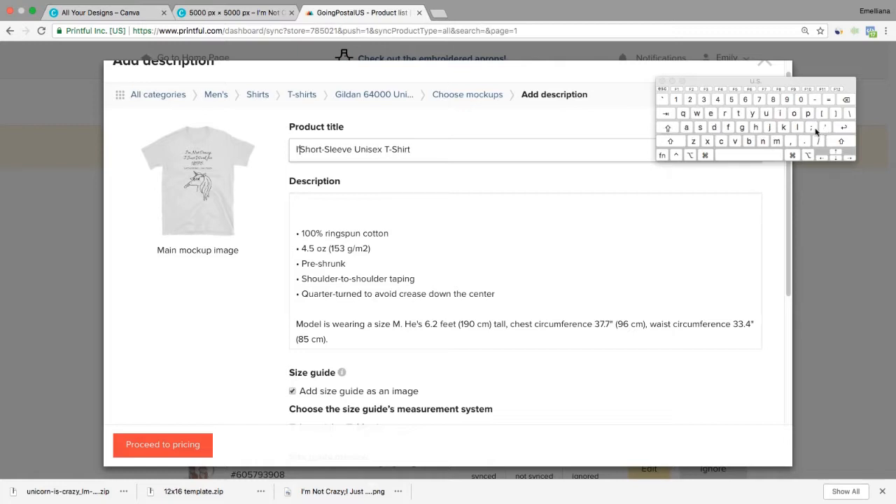
left_click(776, 141)
left_click(763, 153)
left_click(670, 128)
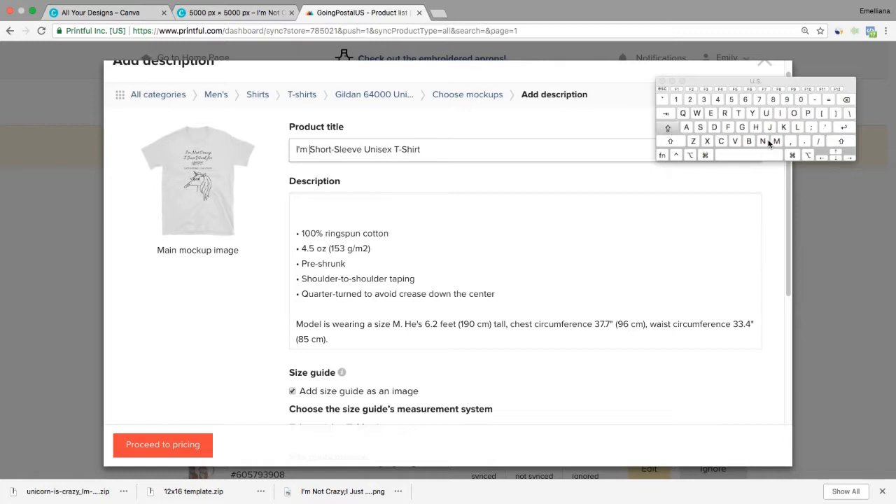
left_click(763, 141)
left_click(673, 128)
left_click(796, 114)
left_click(741, 114)
left_click(728, 151)
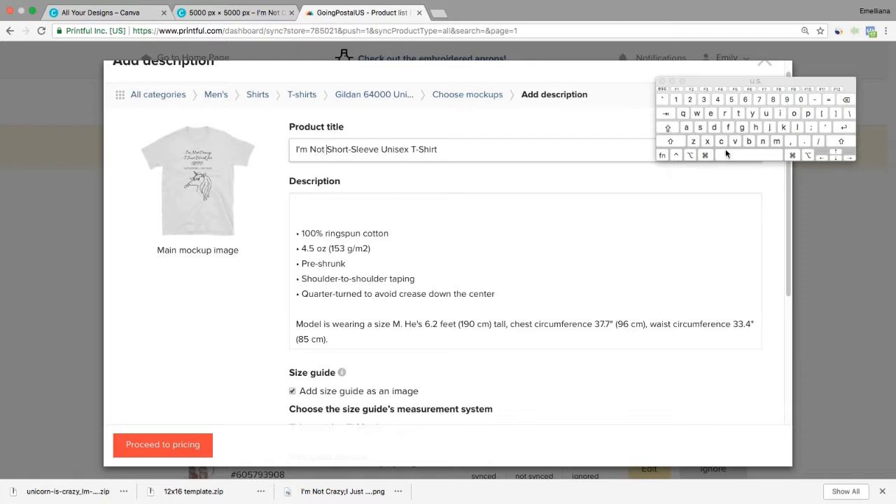
left_click(674, 130)
left_click(722, 141)
left_click(668, 128)
left_click(725, 114)
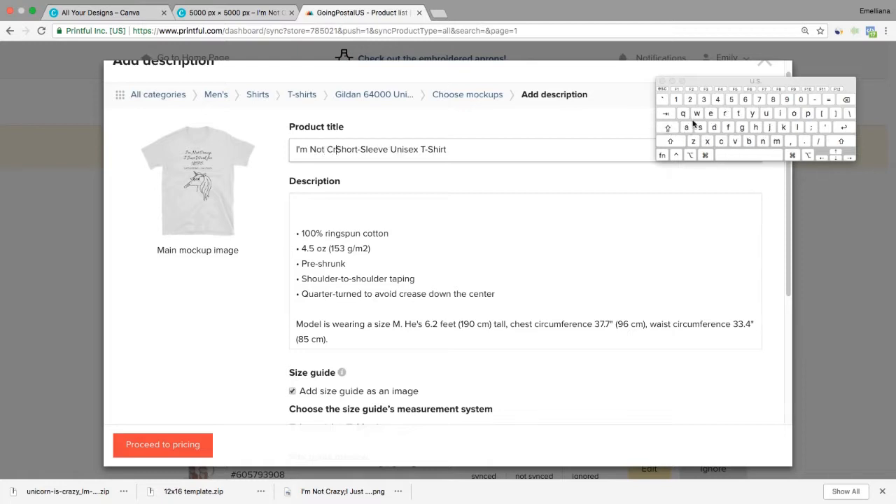
left_click(687, 127)
left_click(694, 141)
left_click(743, 114)
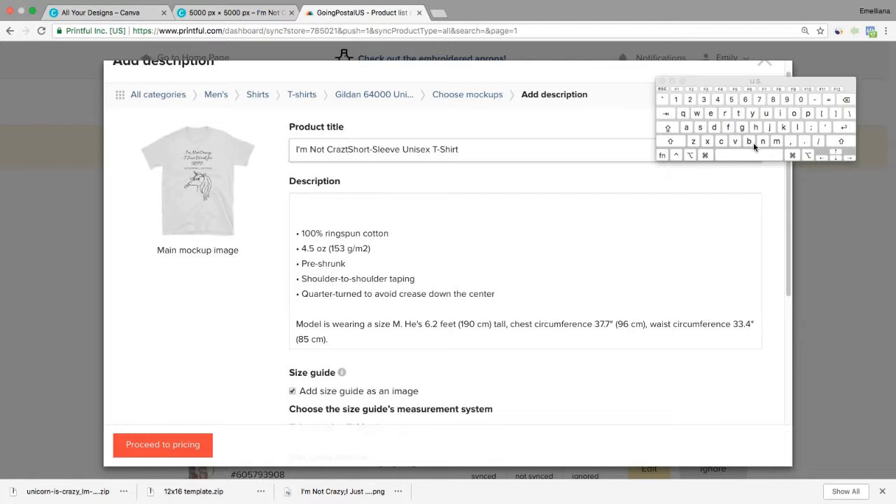
left_click(845, 101)
left_click(753, 114)
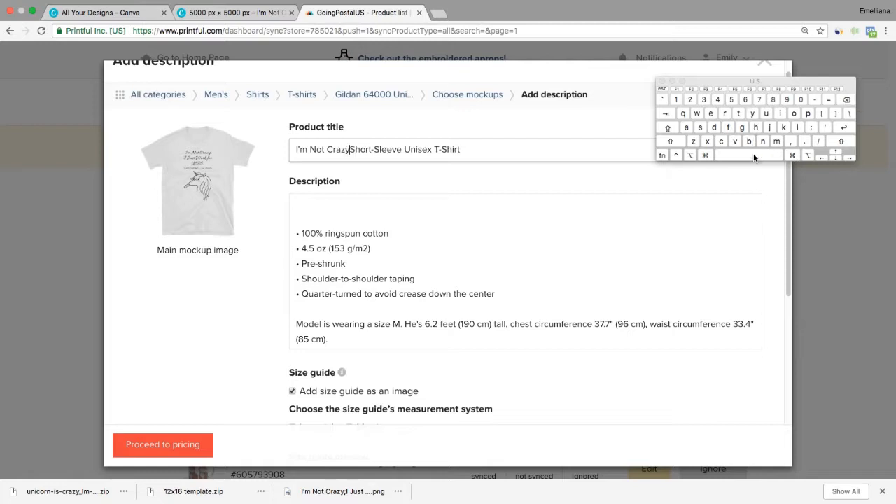
left_click(807, 142)
left_click(806, 142)
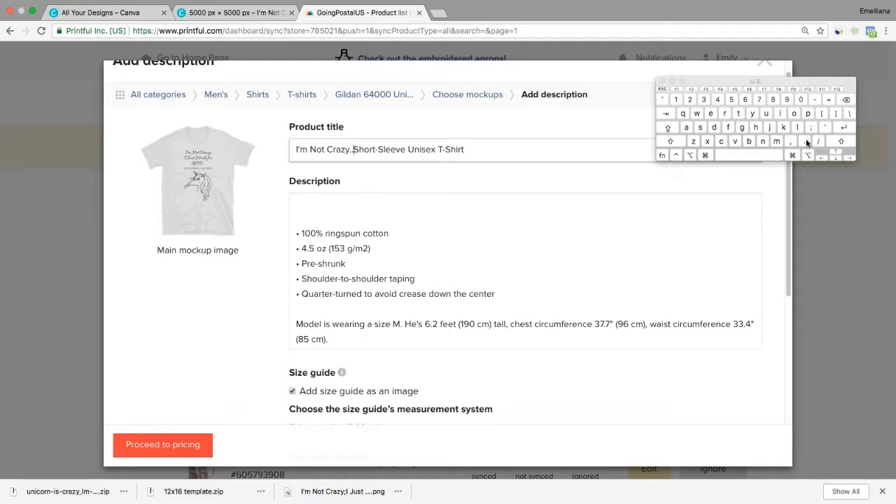
left_click(804, 142)
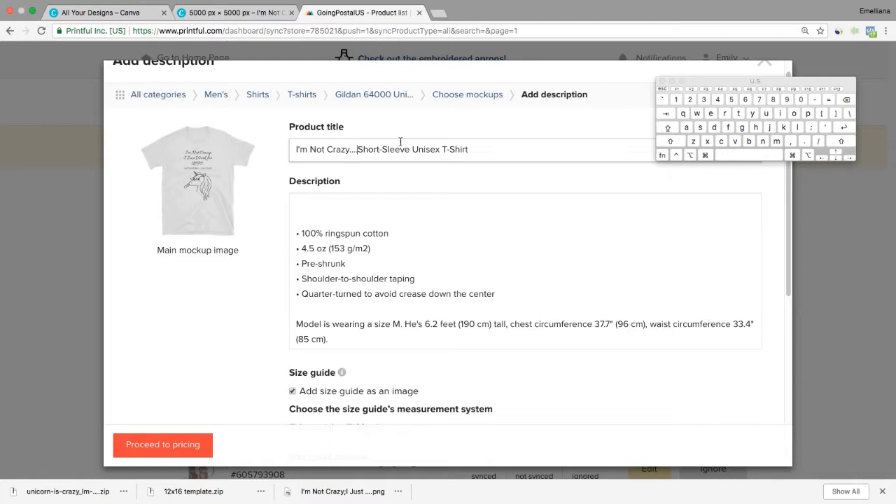
Step: Add the word "Postal" and a space after "I'm Not Crazy...." in the product title
left_click(668, 127)
left_click(806, 115)
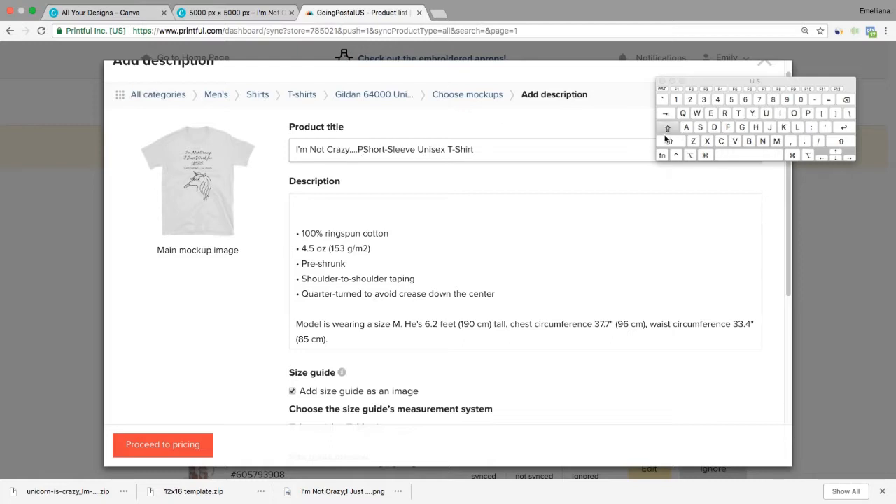
left_click(668, 128)
left_click(793, 115)
left_click(701, 127)
left_click(739, 113)
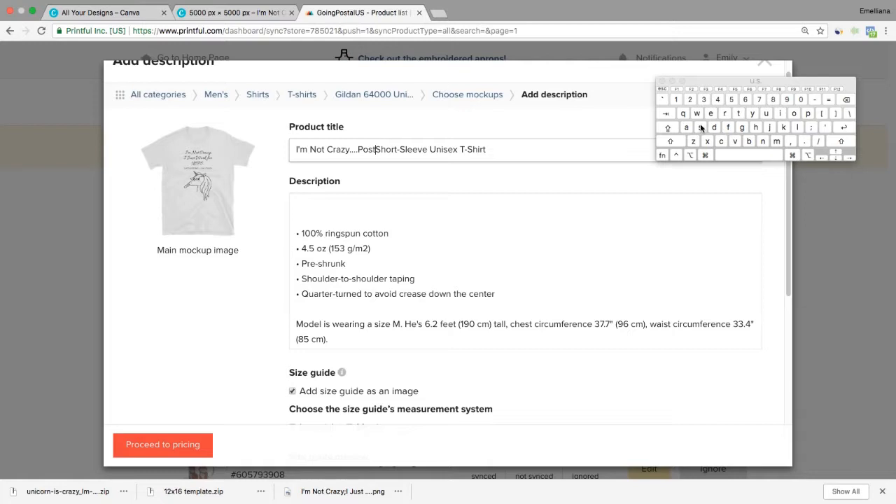
left_click(687, 127)
left_click(798, 128)
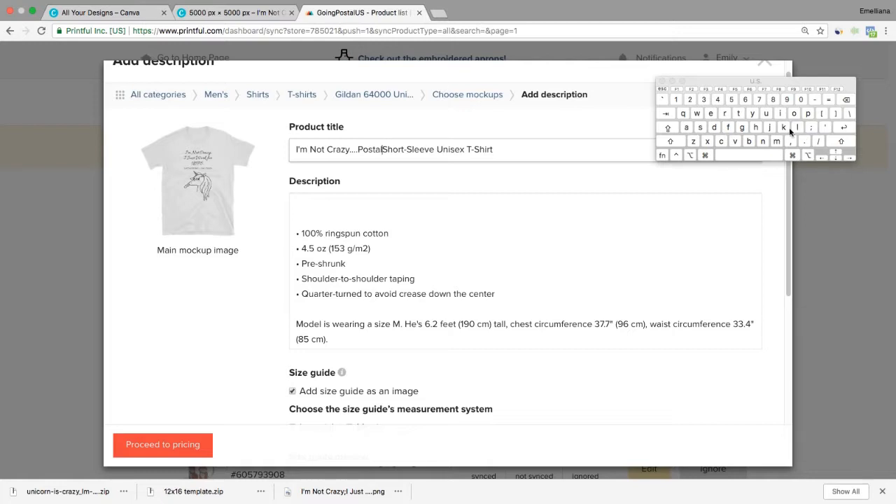
left_click(746, 155)
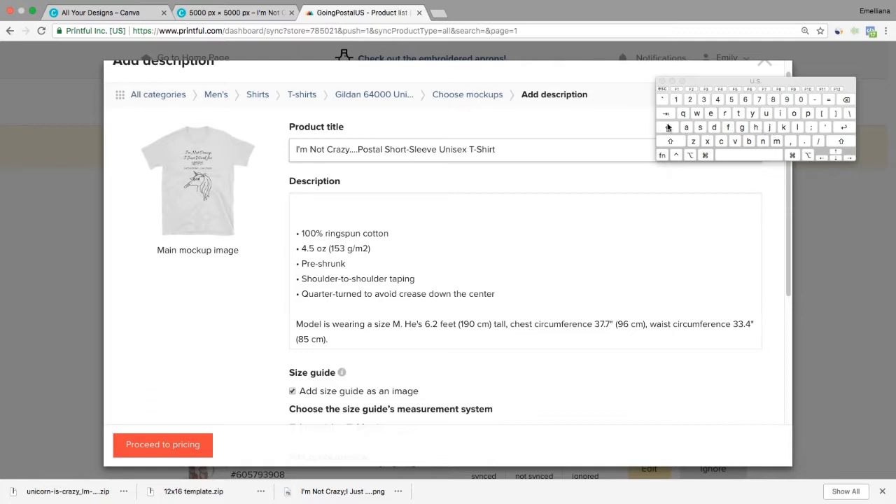
Step: Delete the closing paragraph about the model's size and measurements from the description
left_click(321, 201)
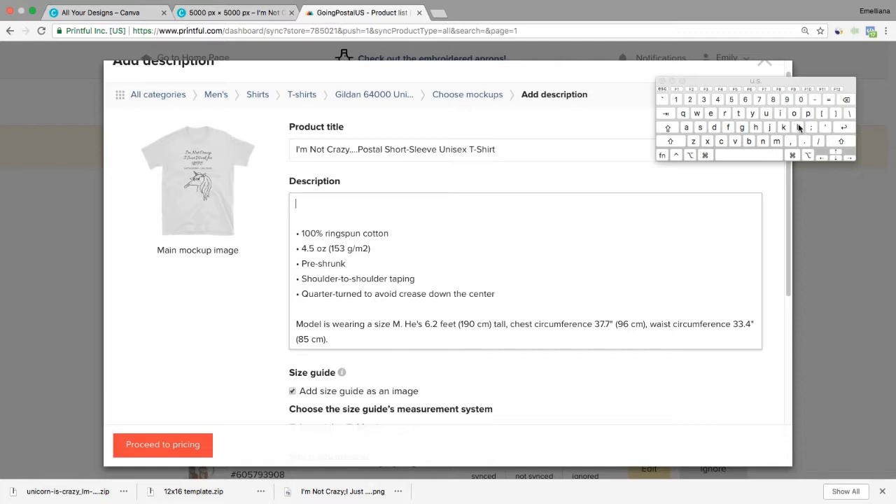
left_click_drag(297, 322, 344, 340)
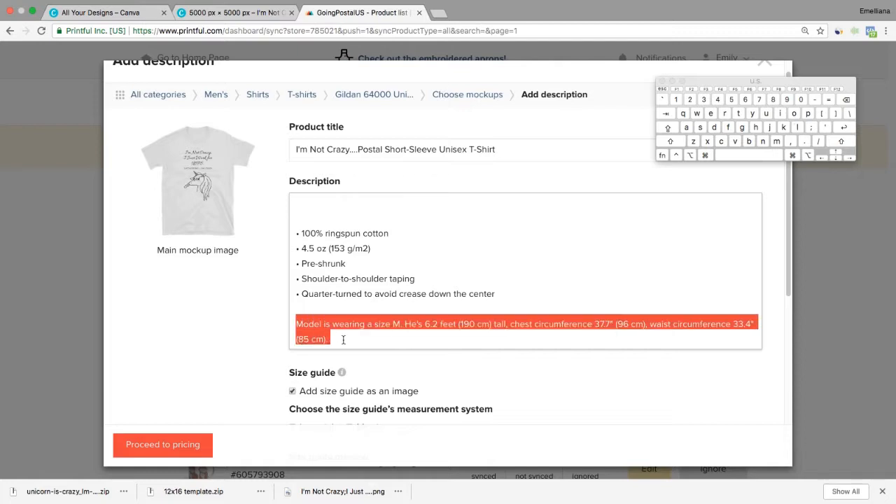
left_click(849, 99)
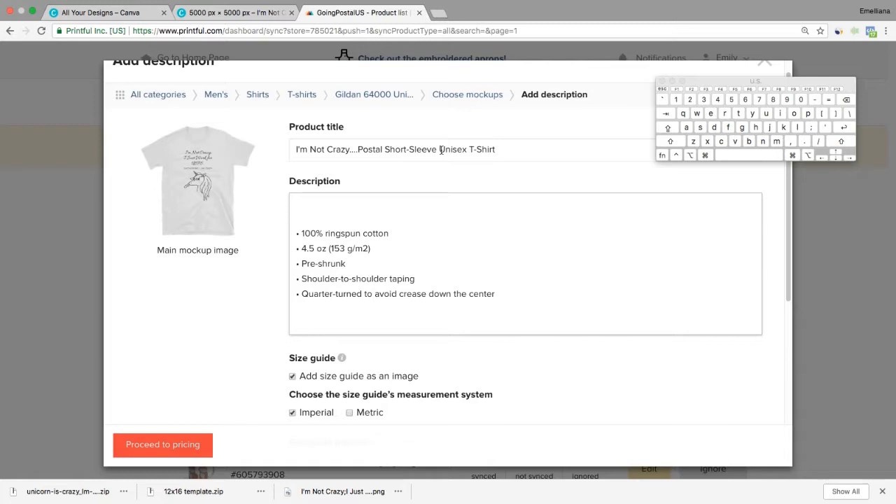
Step: Enter "A fun postal t-shirt that is a great conversation-starter." as the description's opening sentence, above the bullet list
left_click(304, 200)
type("A fun")
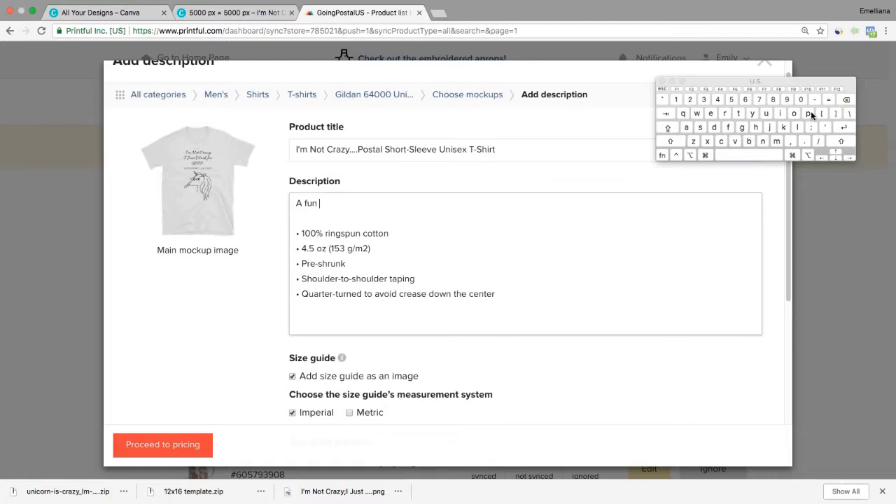
type(" postal t-shirt")
left_click(738, 112)
left_click(755, 127)
left_click(689, 126)
left_click(739, 112)
left_click(739, 155)
left_click(780, 114)
left_click(700, 127)
left_click(739, 154)
left_click(686, 127)
left_click(743, 155)
left_click(743, 127)
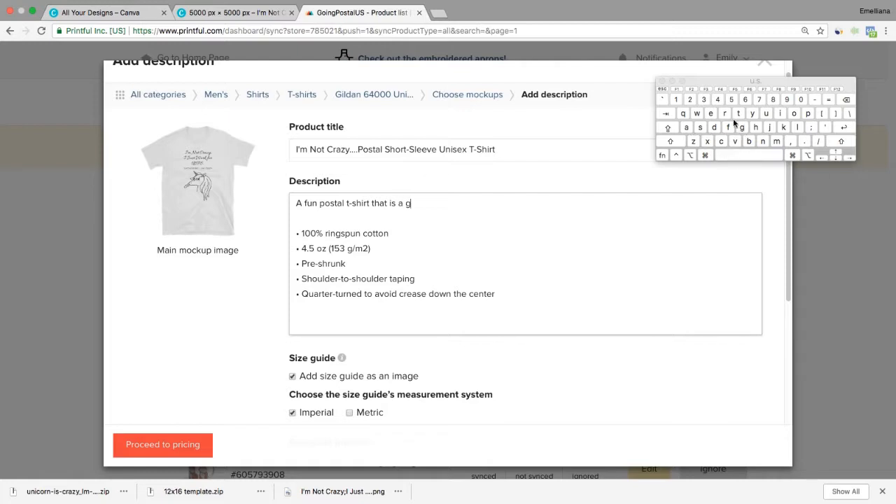
left_click(724, 113)
left_click(711, 113)
left_click(687, 128)
left_click(739, 113)
left_click(741, 154)
left_click(721, 142)
left_click(794, 113)
left_click(763, 142)
left_click(735, 142)
left_click(711, 114)
left_click(725, 114)
left_click(700, 127)
left_click(686, 127)
left_click(739, 114)
left_click(781, 113)
left_click(795, 114)
left_click(763, 141)
left_click(816, 100)
left_click(702, 129)
left_click(737, 112)
left_click(690, 128)
left_click(725, 112)
left_click(739, 113)
left_click(711, 114)
left_click(725, 113)
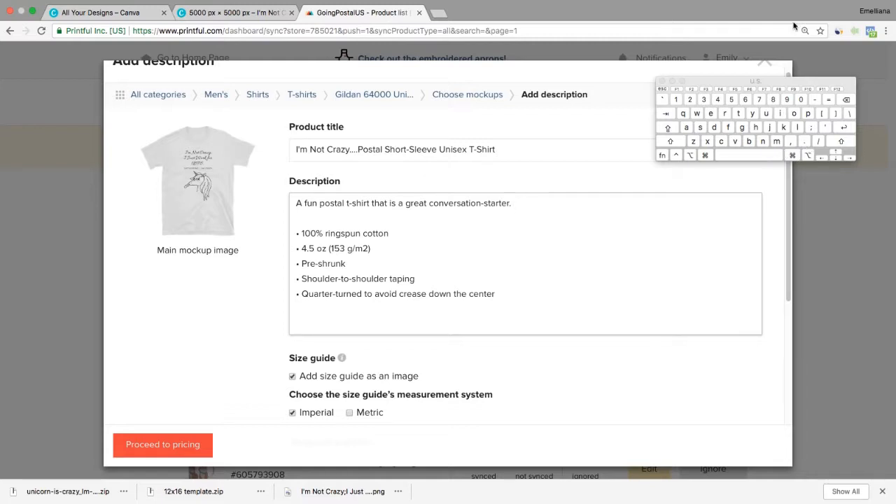
Step: Continue the description's opening line with "It describes USPS employees to a "T""
left_click(668, 127)
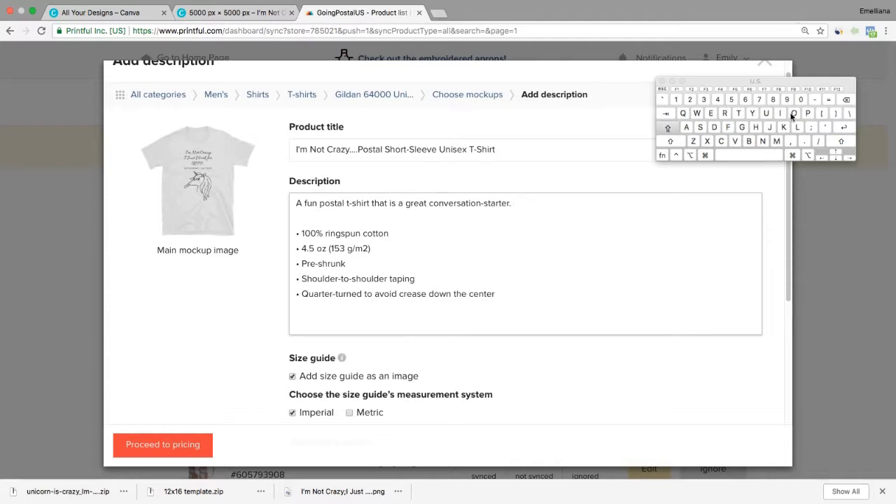
left_click(781, 113)
left_click(668, 127)
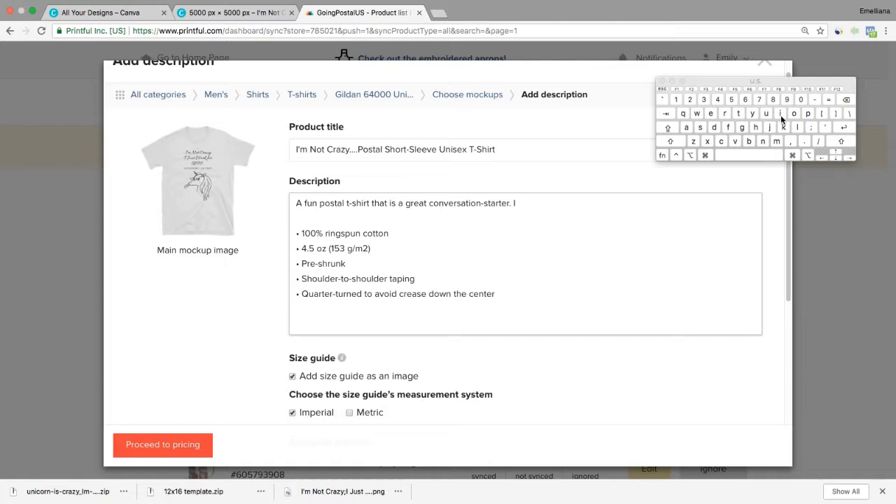
left_click(739, 114)
left_click(741, 150)
left_click(714, 128)
left_click(710, 113)
left_click(700, 127)
left_click(721, 142)
left_click(725, 113)
left_click(780, 113)
left_click(749, 141)
left_click(711, 114)
left_click(700, 128)
left_click(744, 155)
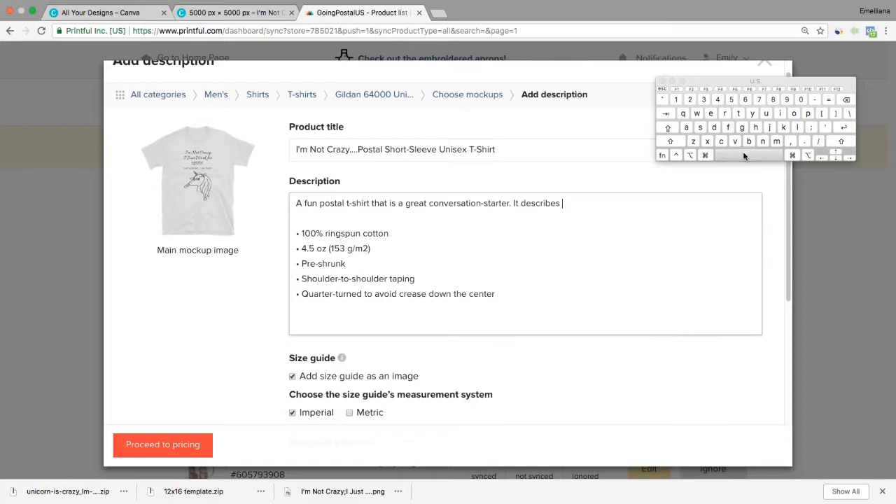
left_click(668, 128)
left_click(767, 114)
left_click(700, 127)
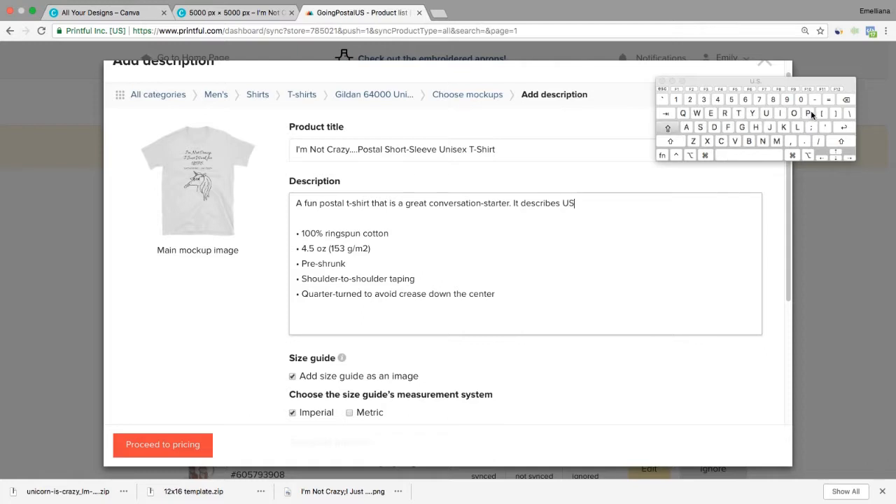
left_click(809, 114)
left_click(700, 128)
left_click(670, 127)
left_click(737, 156)
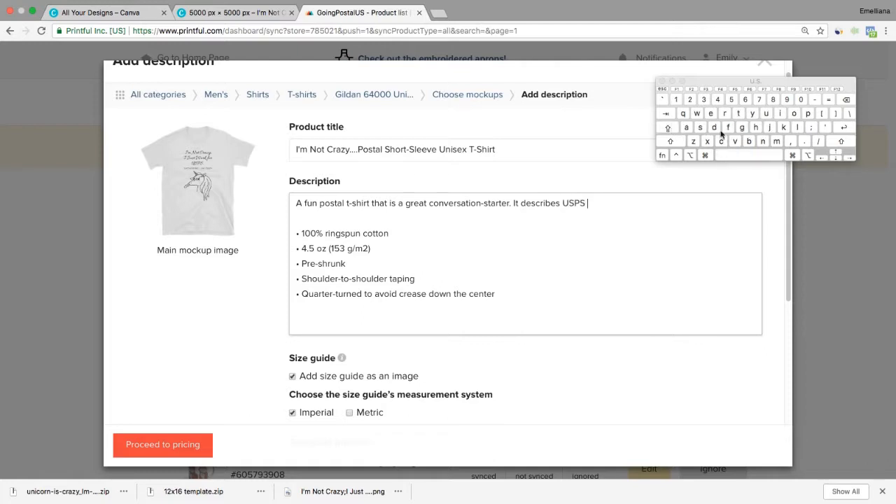
left_click(711, 113)
left_click(776, 142)
left_click(808, 114)
left_click(798, 127)
left_click(794, 114)
left_click(753, 114)
left_click(711, 114)
left_click(711, 113)
left_click(701, 127)
left_click(739, 156)
left_click(739, 113)
left_click(795, 114)
left_click(764, 155)
left_click(686, 128)
left_click(748, 153)
key("shift")
key("shift")
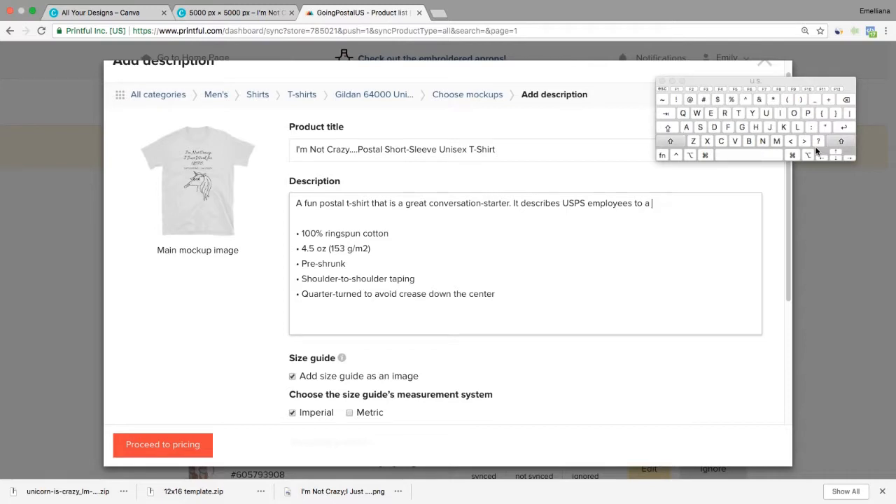
type("\"T\"")
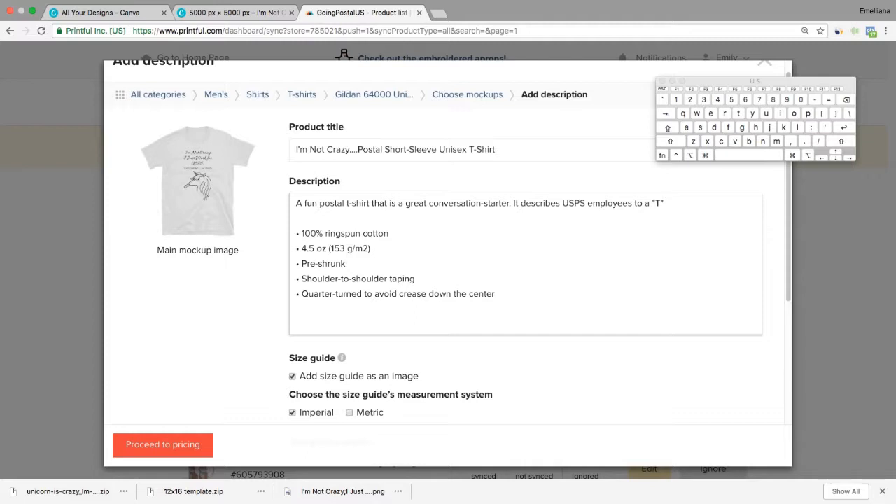
Step: Add ".... pun indended" after "T" in the description's opening paragraph
left_click(805, 143)
left_click(805, 143)
left_click(806, 142)
left_click(769, 156)
left_click(808, 114)
left_click(766, 113)
left_click(763, 141)
left_click(764, 155)
left_click(780, 114)
left_click(763, 142)
left_click(715, 128)
left_click(711, 114)
left_click(762, 142)
left_click(714, 127)
left_click(711, 114)
left_click(715, 127)
left_click(764, 155)
left_click(749, 141)
left_click(766, 113)
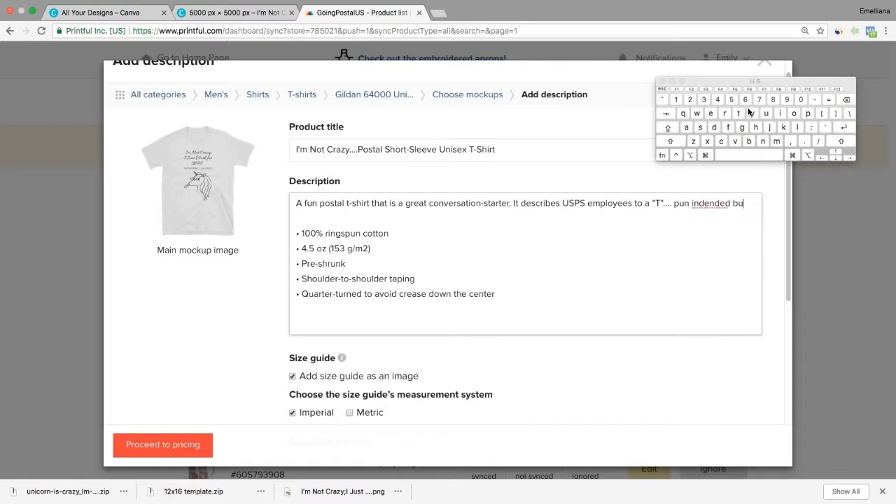
left_click(849, 100)
left_click(849, 100)
left_click(848, 100)
left_click(848, 101)
left_click(849, 100)
left_click(713, 114)
left_click(715, 127)
left_click(749, 154)
Step: Correct the spelling of "indended" to "intended" in the description
double_click(704, 202)
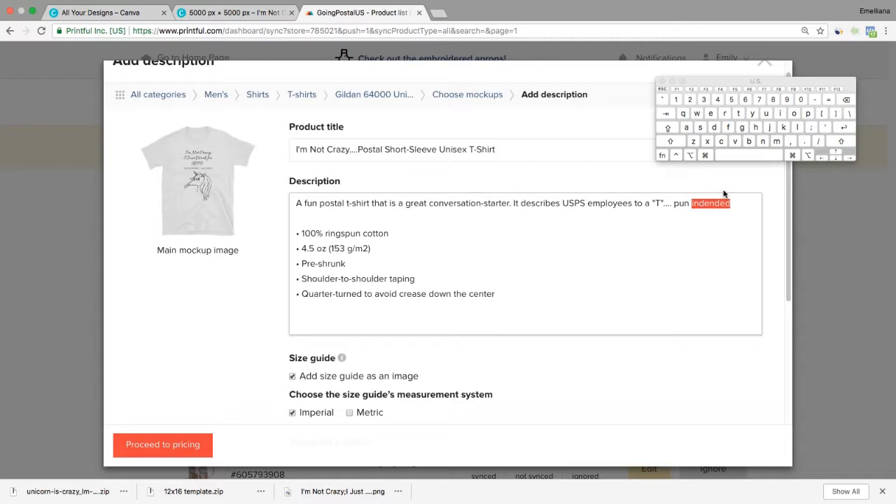
left_click(704, 203)
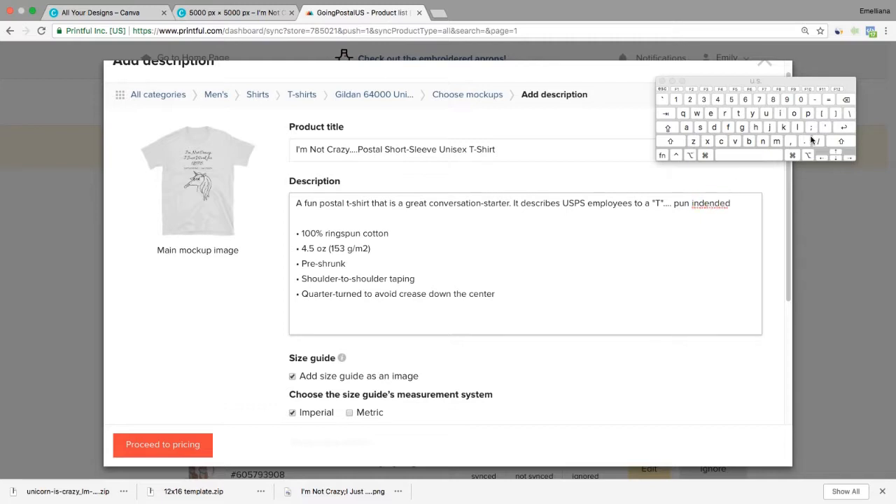
left_click(838, 102)
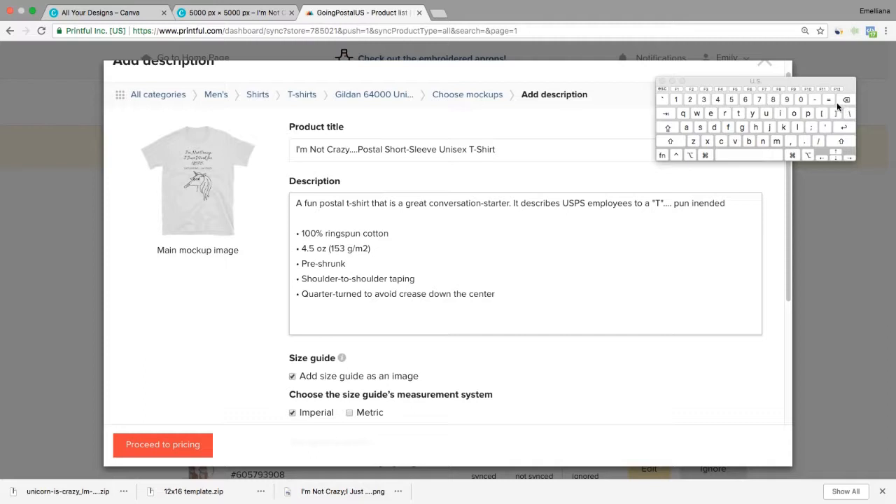
left_click(740, 113)
Step: Continue the description after "pun intended" with "; but, really," and a space
left_click(734, 203)
left_click(804, 142)
left_click(767, 150)
left_click(847, 100)
left_click(790, 141)
left_click(721, 155)
left_click(748, 142)
left_click(846, 100)
left_click(847, 99)
left_click(811, 128)
left_click(742, 155)
left_click(749, 141)
left_click(766, 114)
left_click(739, 115)
left_click(763, 155)
left_click(725, 113)
left_click(711, 113)
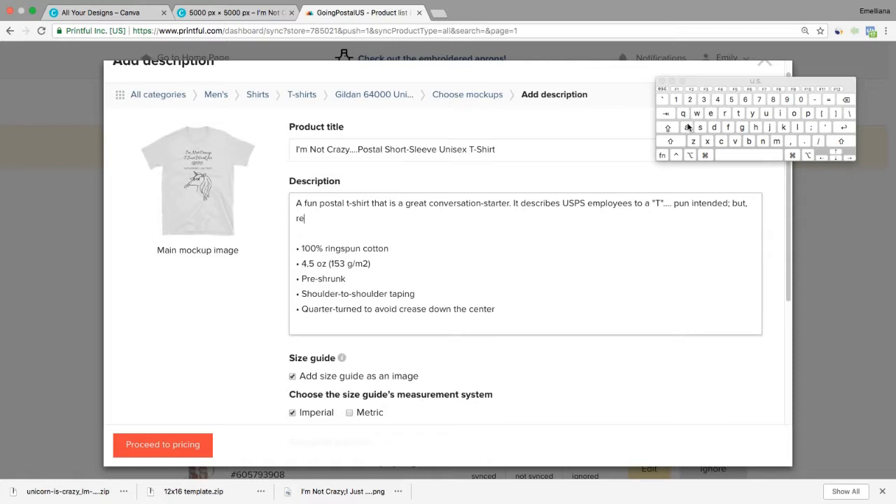
left_click(686, 128)
left_click(798, 128)
left_click(797, 128)
left_click(753, 114)
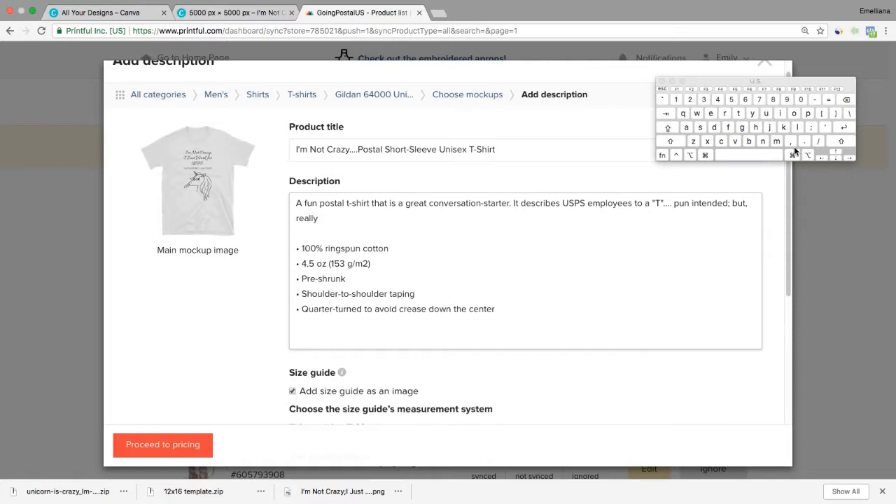
left_click(792, 142)
left_click(769, 154)
Step: Finish the description's opening paragraph with "it was a happy accident." and close the on-screen keyboard
left_click(781, 114)
left_click(739, 114)
left_click(733, 155)
left_click(696, 113)
left_click(687, 128)
left_click(701, 128)
left_click(732, 155)
left_click(687, 128)
left_click(741, 155)
left_click(756, 127)
left_click(687, 127)
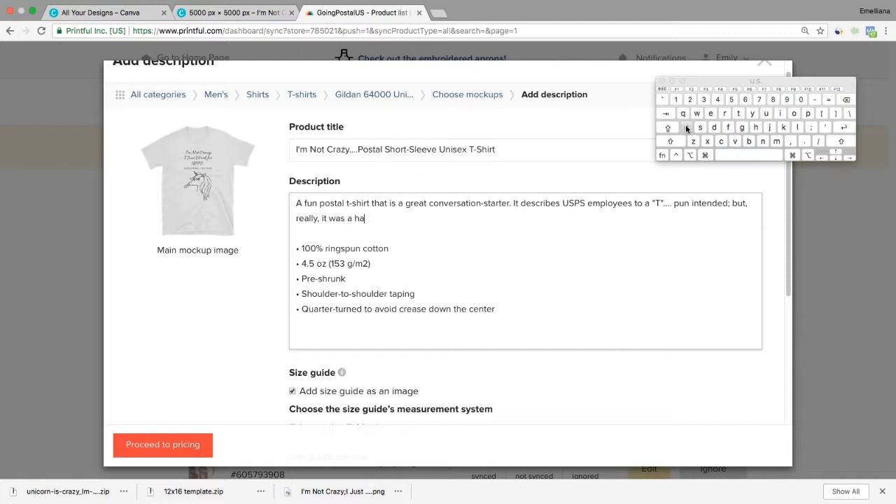
double_click(810, 114)
left_click(753, 114)
left_click(762, 156)
left_click(687, 127)
double_click(722, 141)
left_click(780, 113)
left_click(714, 128)
left_click(711, 113)
left_click(763, 142)
left_click(738, 113)
left_click(804, 141)
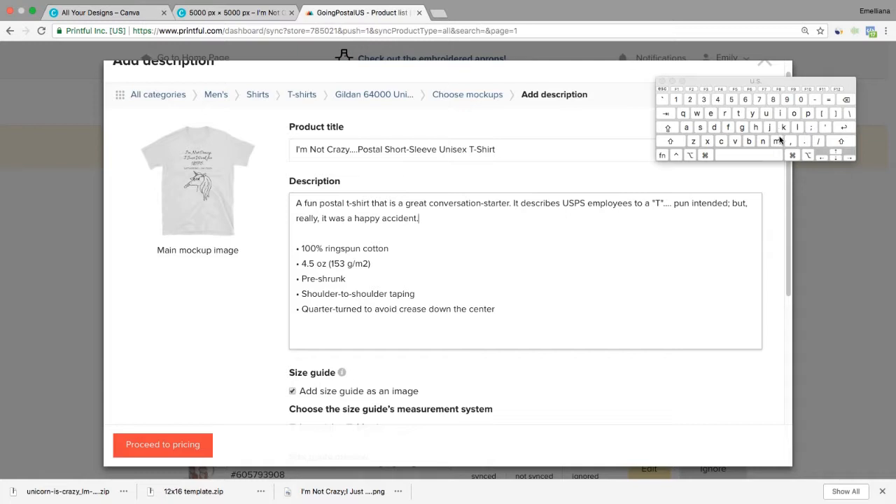
left_click(663, 81)
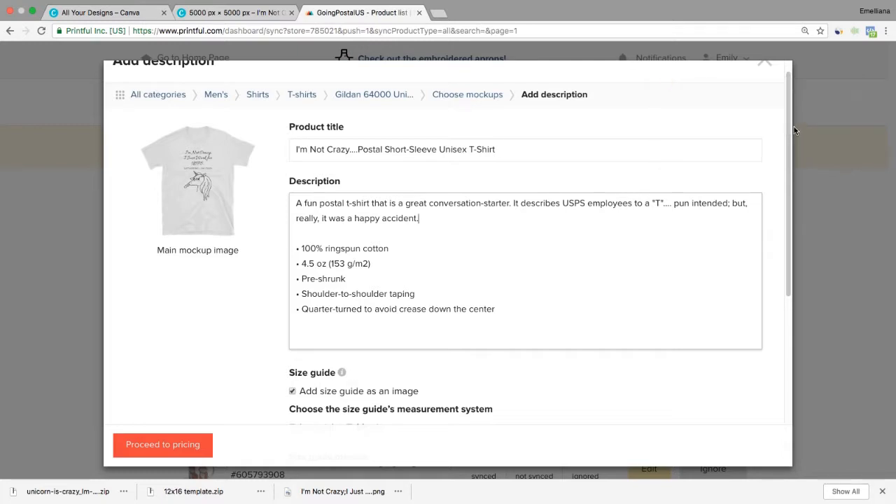
Step: Preview the size guide with Metric measurements alongside Imperial, and turn Metric off again
scroll(790, 110, "up", 1)
left_click_drag(791, 110, 768, 217)
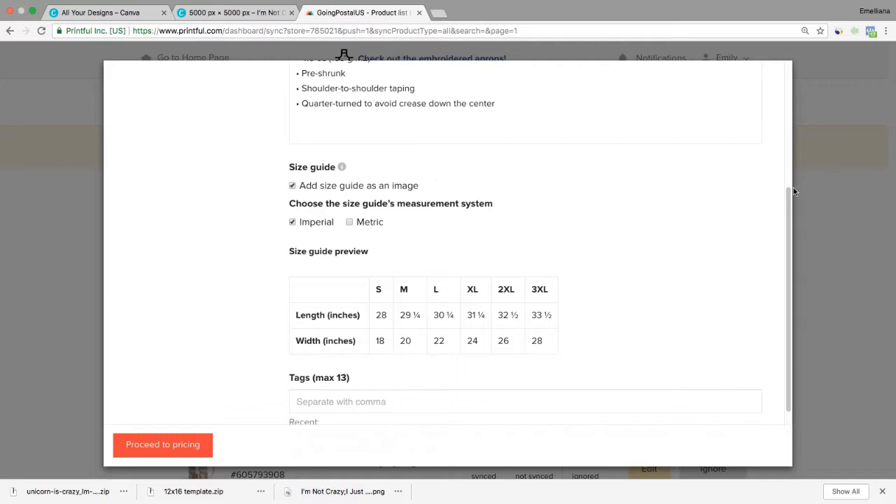
left_click_drag(792, 188, 779, 236)
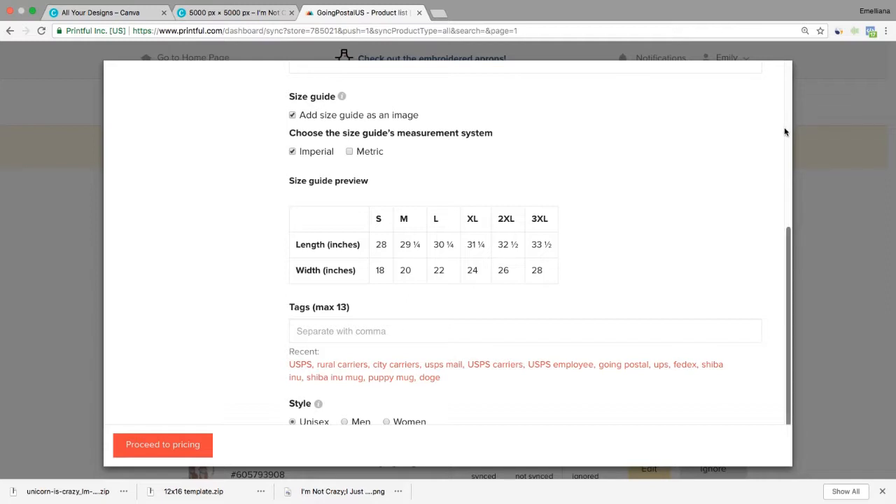
mouse_move(787, 236)
left_mouse_down()
mouse_move(788, 212)
mouse_move(782, 250)
left_mouse_up()
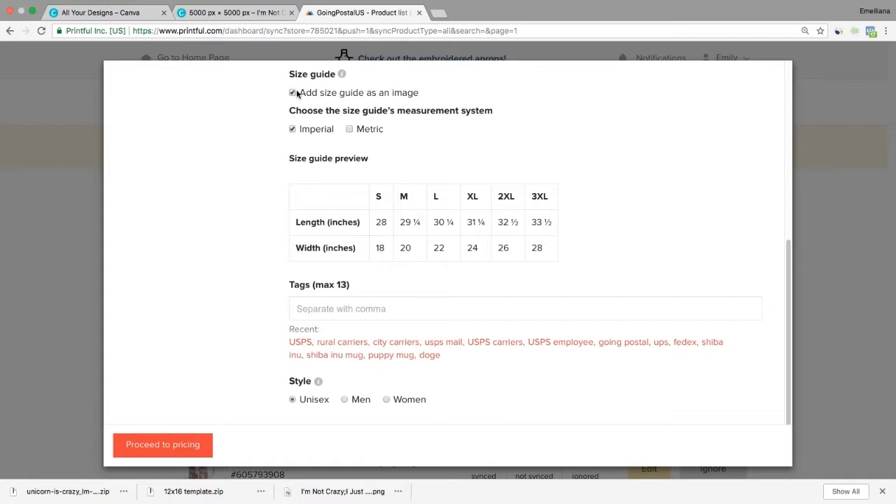
left_click(349, 128)
scroll(359, 124, "down", 3)
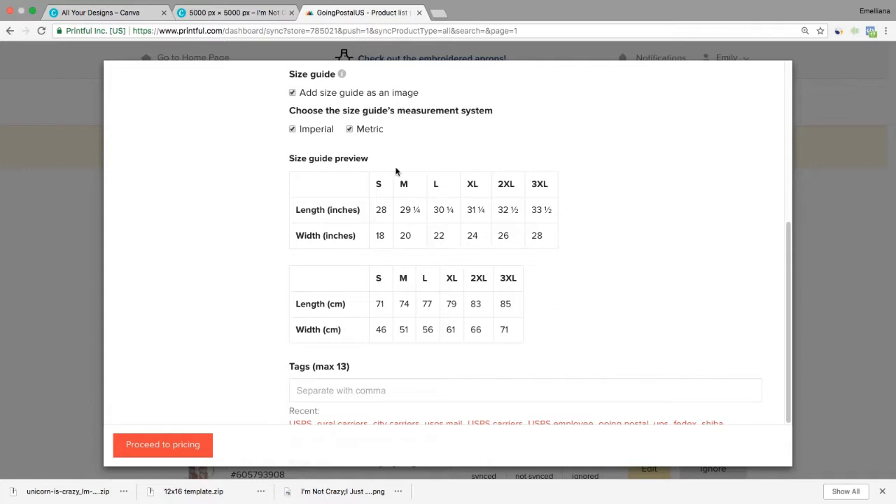
left_click(349, 130)
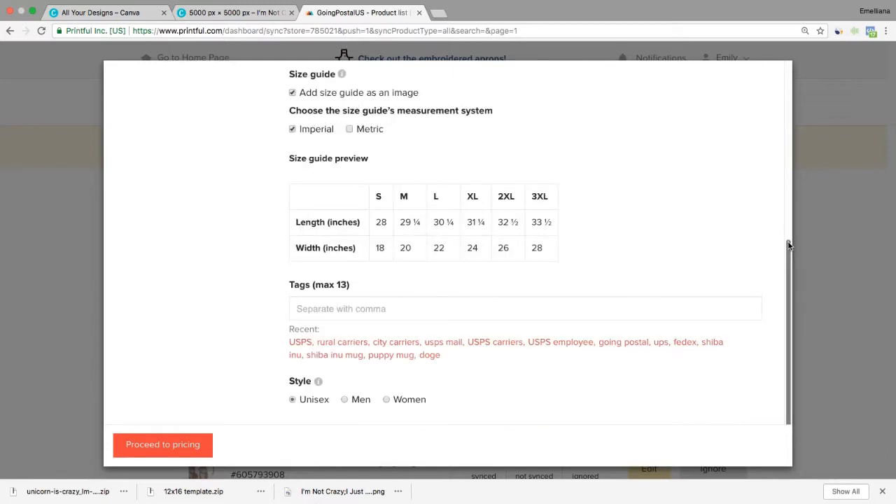
Step: Add the recent tags USPS, rural carriers, city carriers, USPS carriers and going postal to the product
left_click(301, 342)
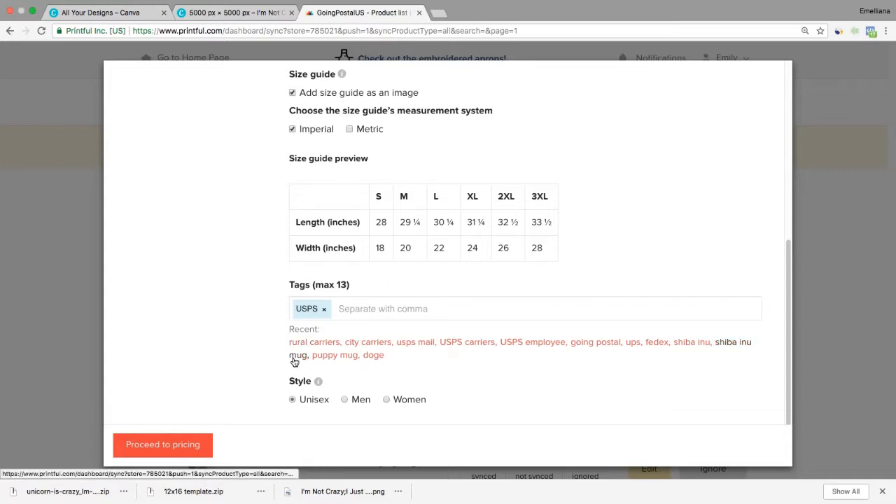
left_click(325, 344)
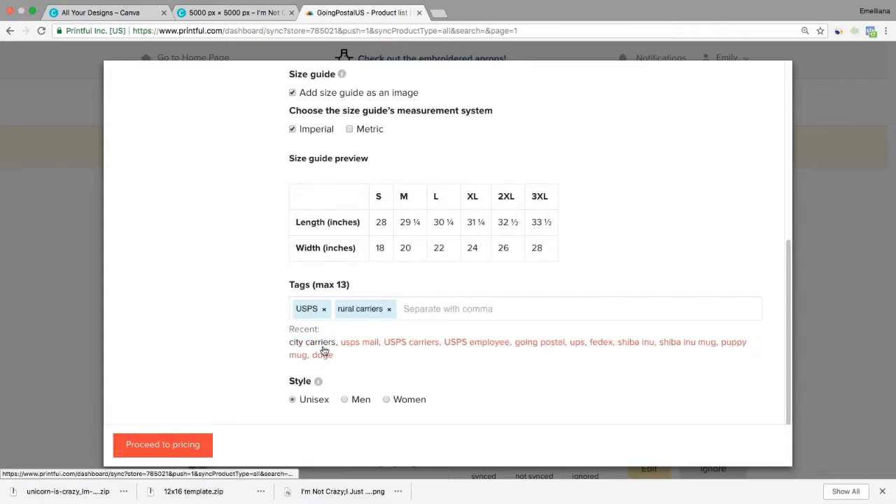
left_click(316, 342)
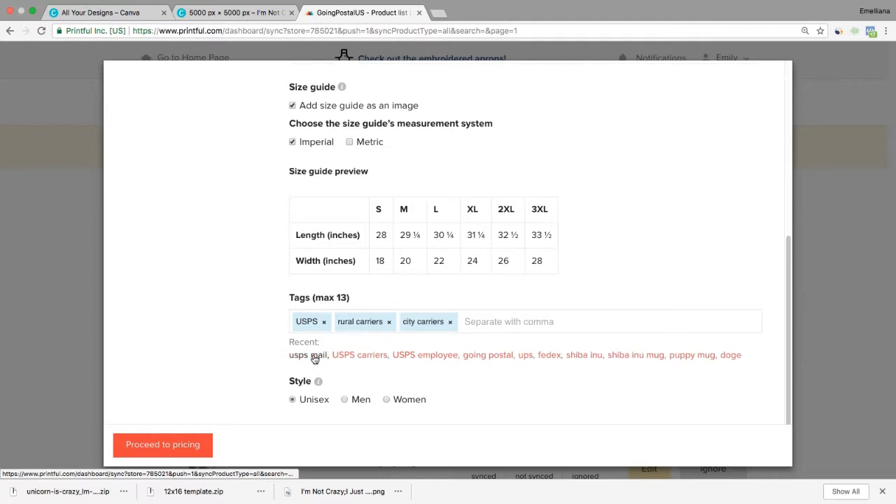
left_click(315, 357)
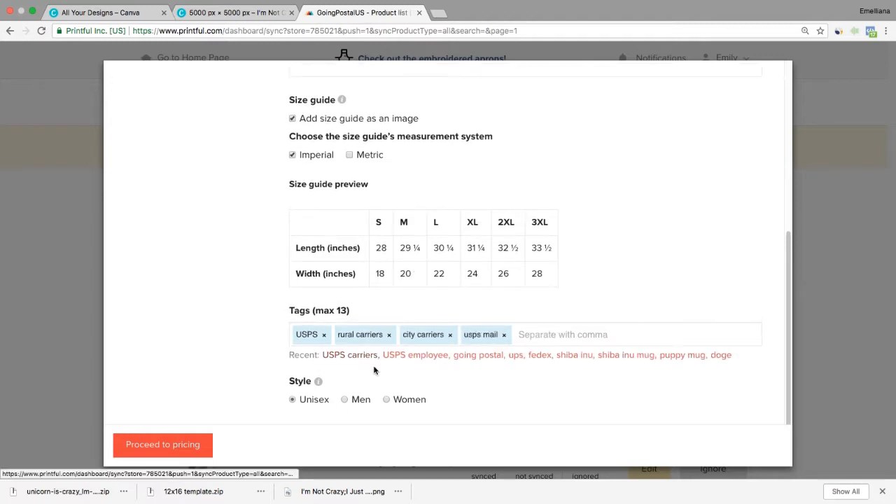
left_click(503, 335)
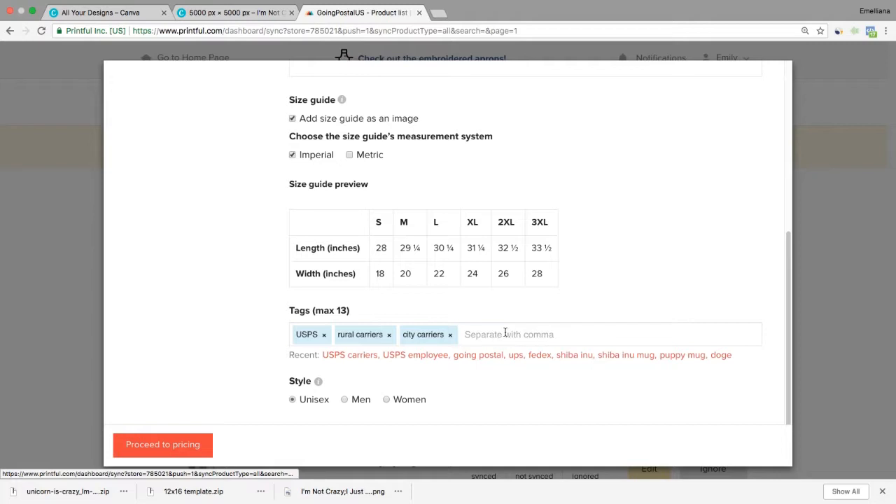
left_click(353, 356)
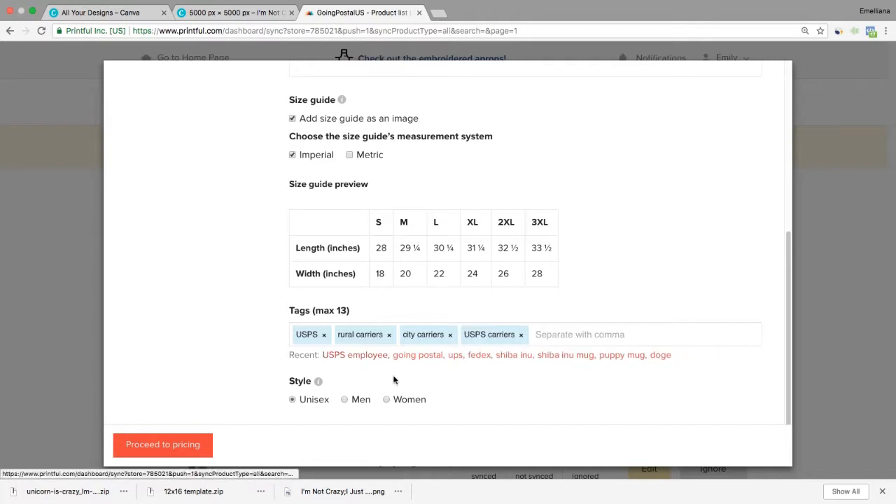
left_click(426, 356)
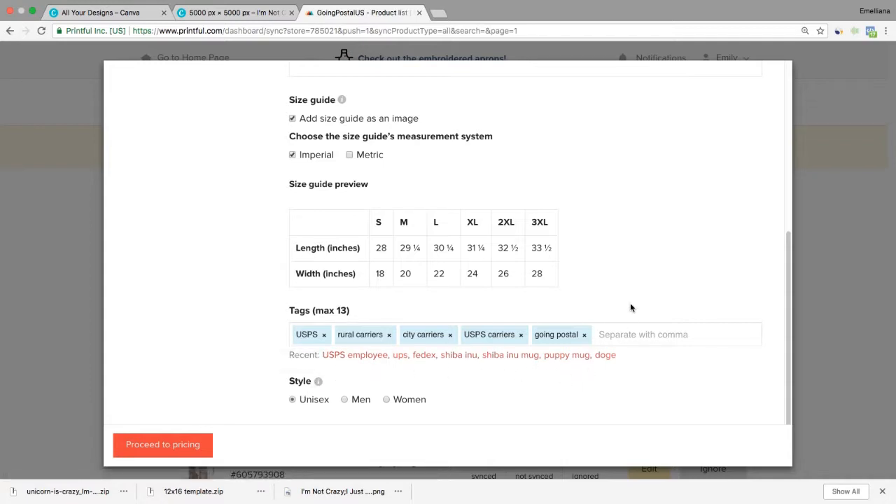
Step: Bring up the on-screen keyboard, clear an unfinished "fe" tag entry and remove the "going postal" tag
key("alt+super+F5")
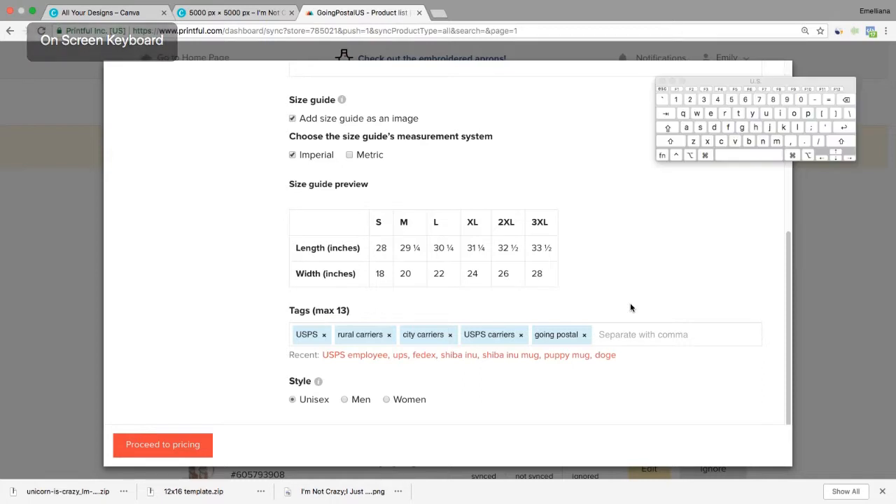
left_click(728, 130)
left_click(713, 113)
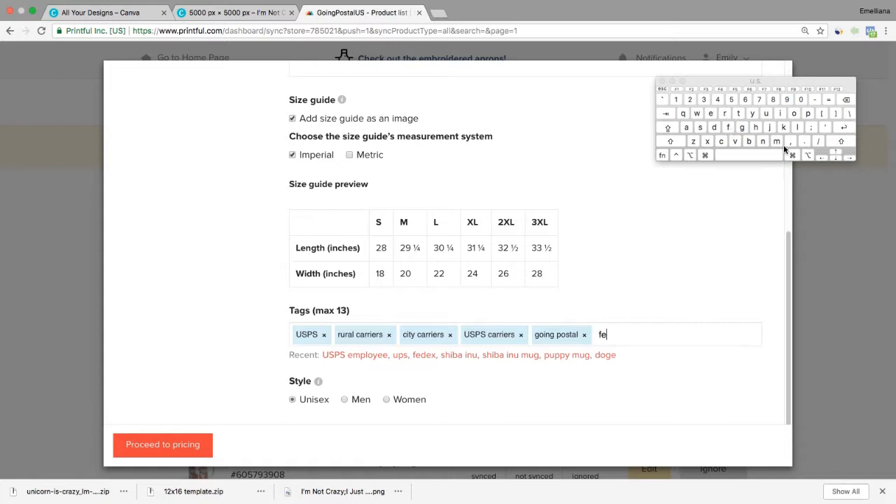
left_click(847, 100)
left_click(847, 99)
left_click(847, 100)
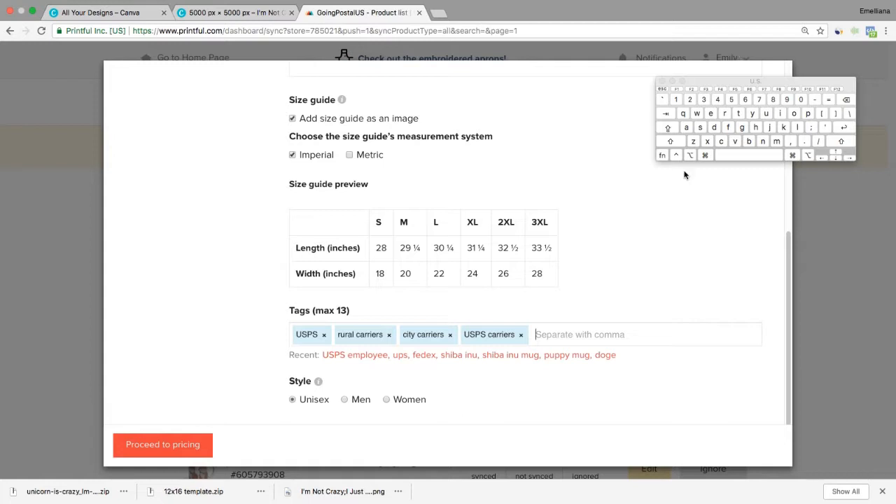
Step: Add the custom tag "womens usps" to the product
left_click(697, 113)
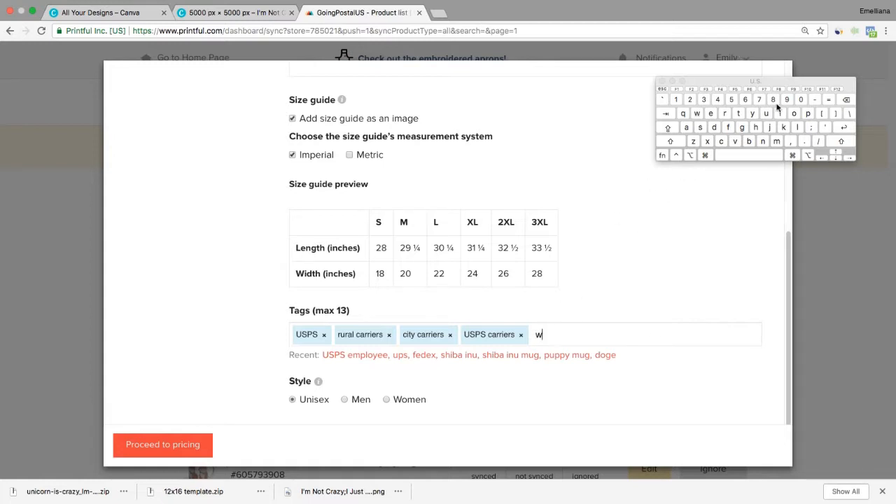
left_click(794, 114)
left_click(777, 141)
left_click(711, 114)
left_click(763, 142)
left_click(700, 128)
left_click(748, 156)
left_click(766, 113)
left_click(700, 128)
left_click(808, 113)
left_click(700, 128)
left_click(844, 128)
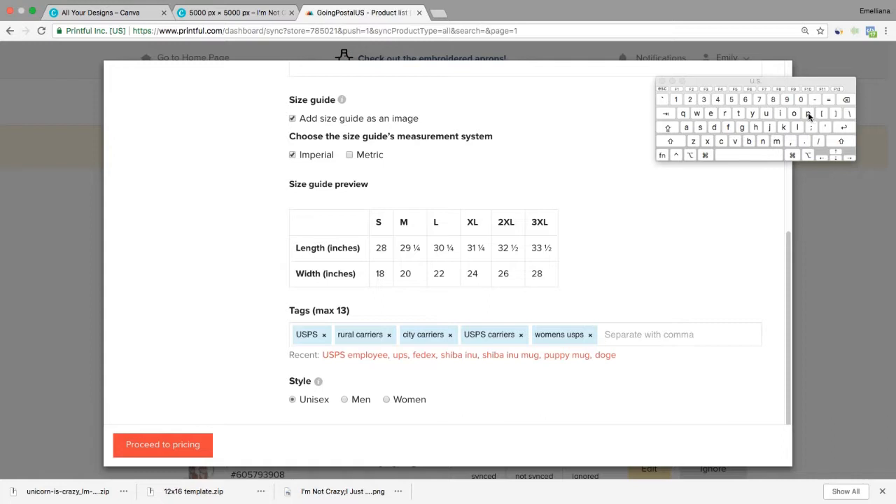
Step: Start a new product tag with the capitalized text "USPS"
left_click(670, 127)
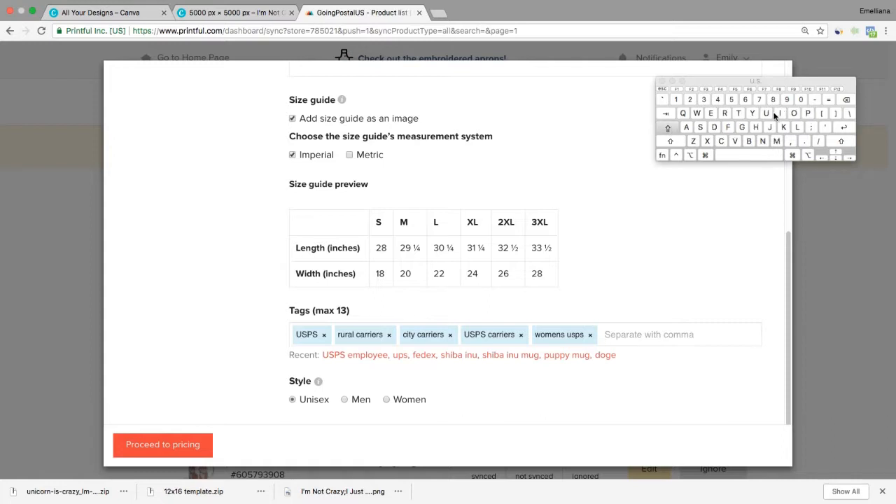
left_click(766, 112)
left_click(700, 127)
left_click(808, 112)
left_click(700, 127)
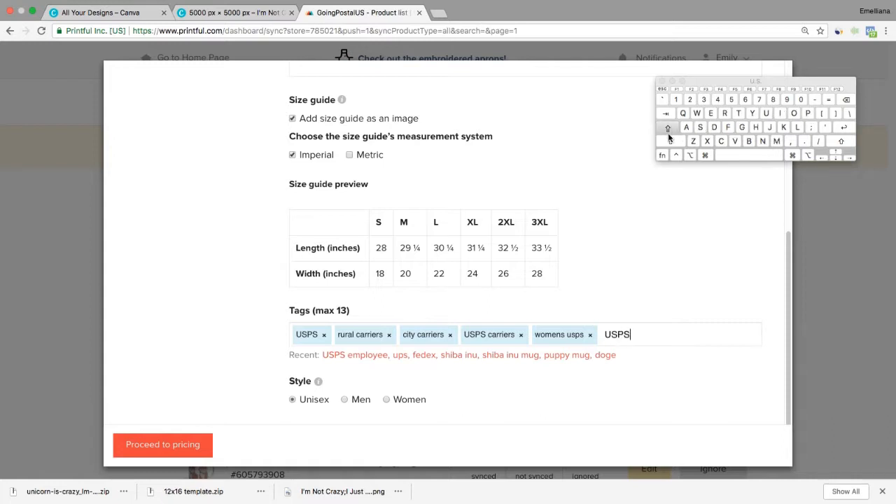
left_click(669, 127)
left_click(809, 113)
left_click(794, 113)
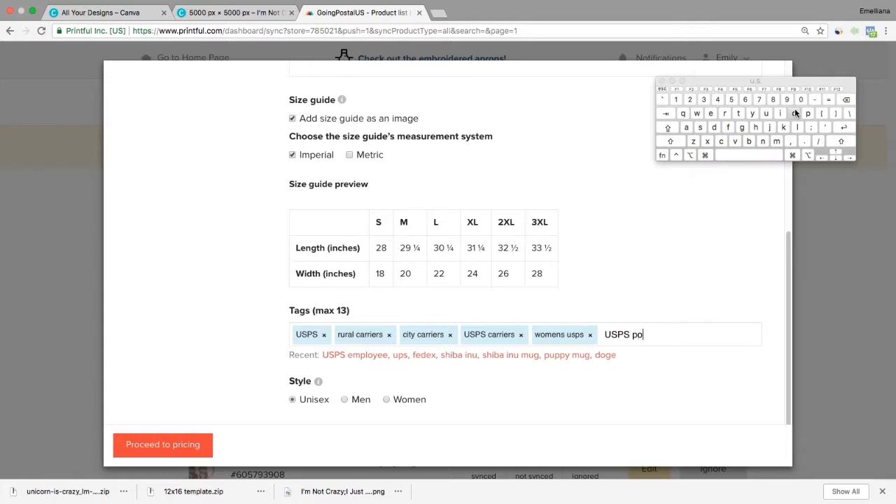
left_click(780, 113)
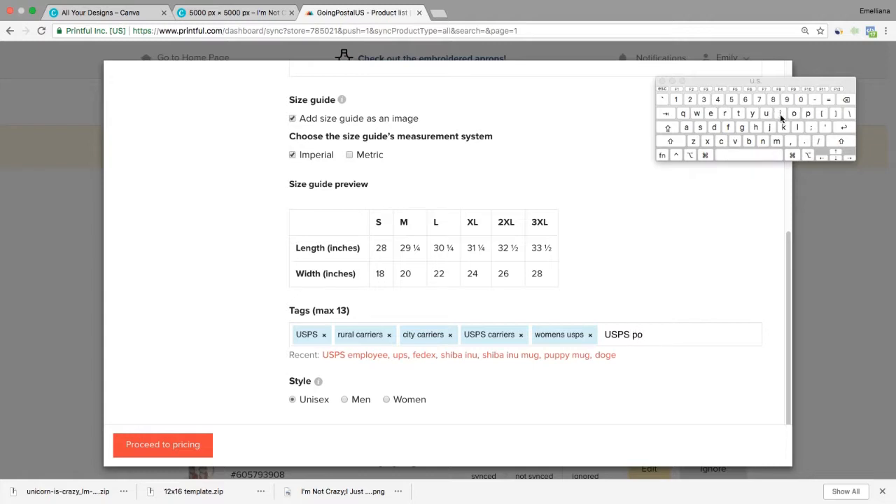
left_click(846, 100)
left_click(846, 100)
left_click(846, 100)
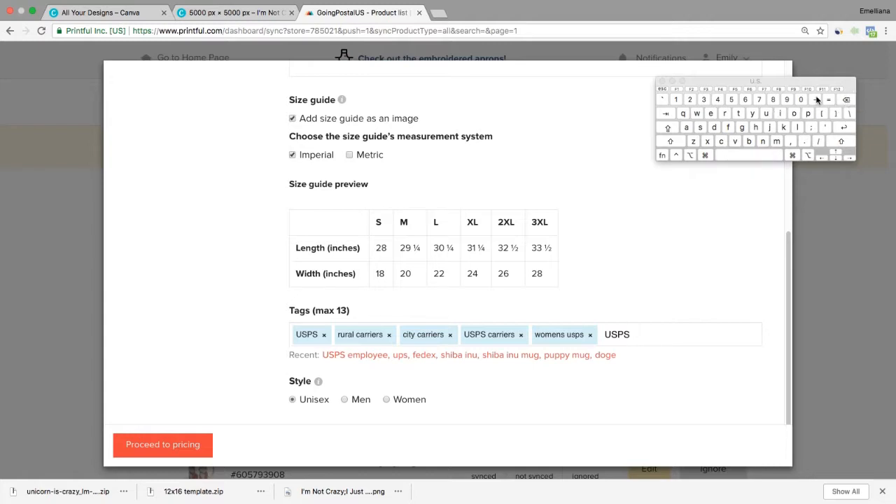
Step: Complete the started entry as the custom tag "USPS tee shirt" and add it to the product
left_click(739, 113)
left_click(710, 113)
left_click(711, 113)
left_click(740, 154)
left_click(701, 127)
left_click(755, 127)
left_click(780, 112)
left_click(725, 113)
left_click(739, 113)
left_click(844, 127)
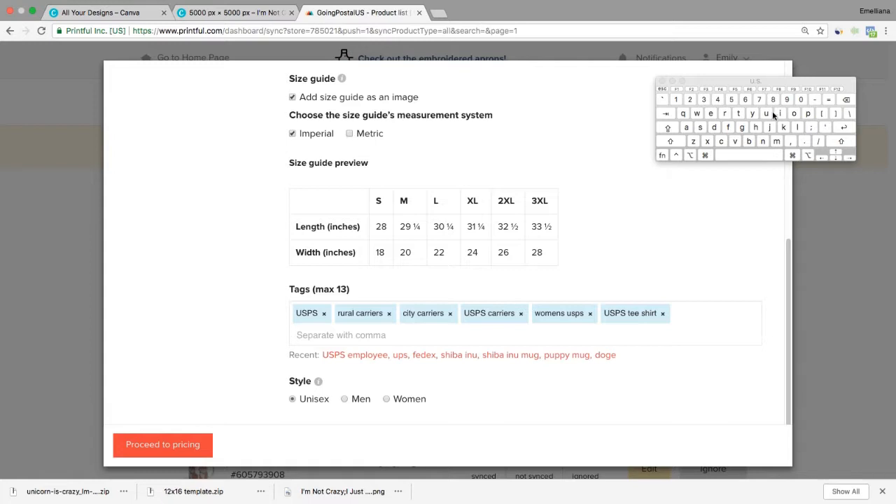
Step: Add the custom tag "postal shirt" to the product
left_click(808, 113)
left_click(794, 113)
left_click(700, 127)
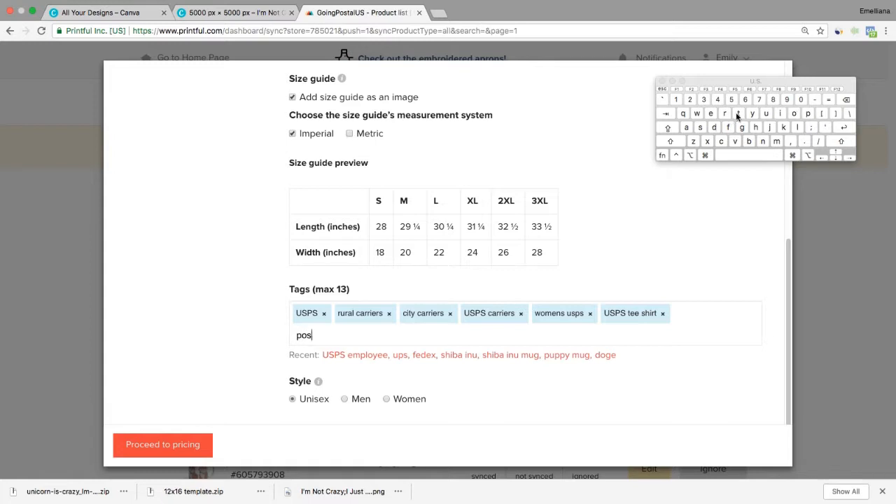
left_click(738, 113)
left_click(689, 127)
left_click(701, 126)
left_click(756, 127)
left_click(780, 113)
left_click(725, 112)
left_click(740, 113)
left_click(844, 127)
Step: Add the custom tag "usps tshirt" to the product
left_click(768, 113)
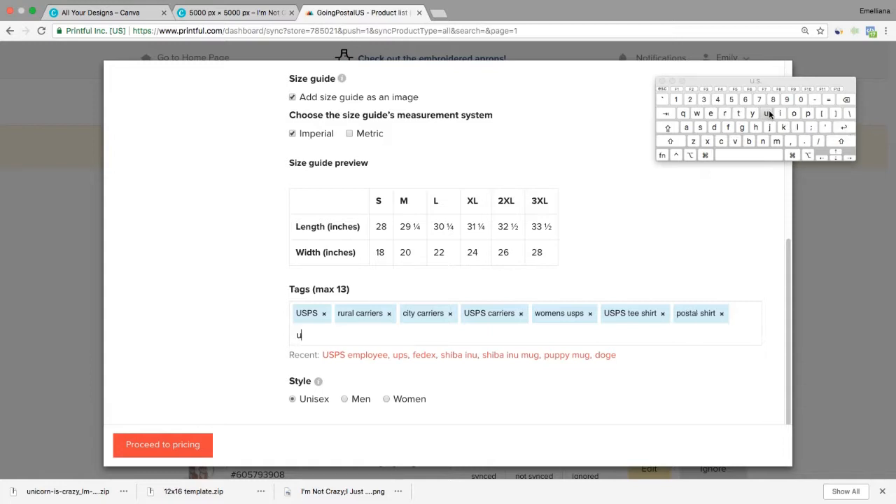
type("s")
left_click(808, 113)
left_click(700, 126)
left_click(743, 152)
type("t")
left_click(701, 126)
left_click(757, 127)
left_click(780, 113)
left_click(725, 113)
left_click(739, 112)
left_click(844, 128)
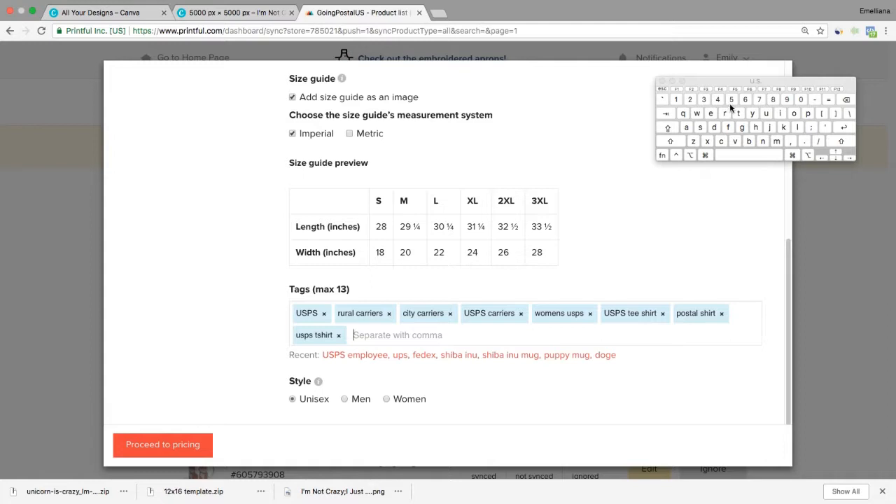
Step: Add the custom tag "funny usps" to the product
type("funny")
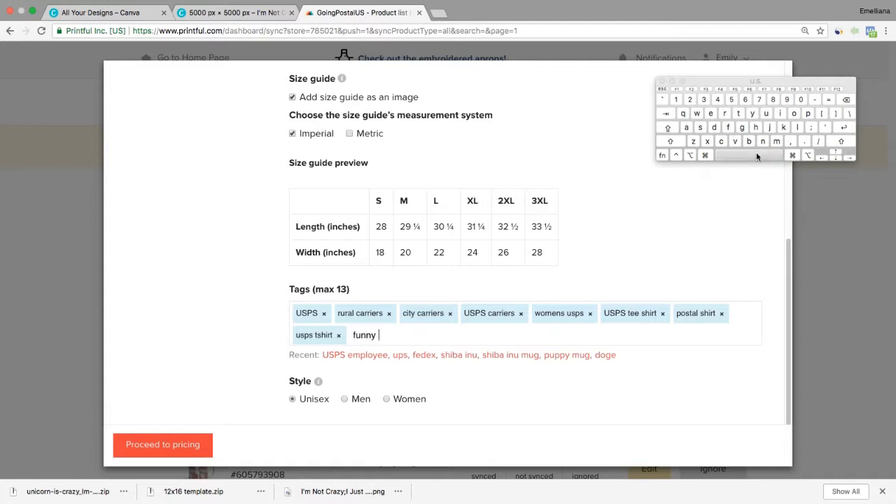
left_click(767, 113)
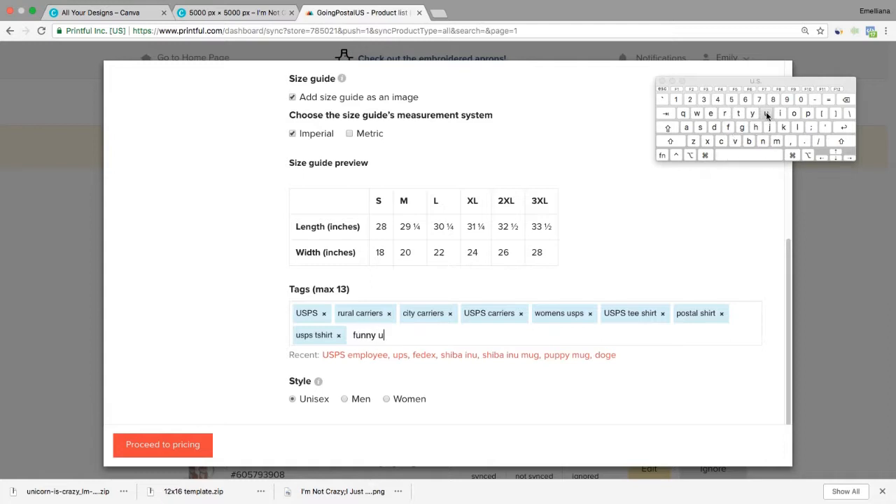
type("s")
left_click(809, 113)
left_click(702, 126)
key("Return")
Step: Add the custom tag "funny usps shirt" to the product
left_click(729, 127)
left_click(767, 114)
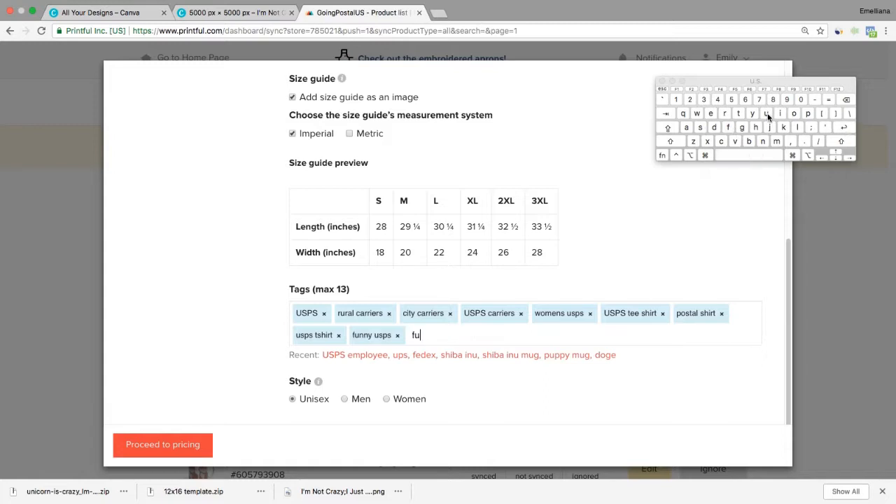
left_click(764, 141)
left_click(764, 141)
left_click(749, 155)
left_click(766, 113)
left_click(809, 114)
left_click(700, 128)
left_click(741, 154)
left_click(700, 127)
left_click(757, 127)
left_click(780, 113)
left_click(725, 114)
left_click(739, 113)
left_click(845, 129)
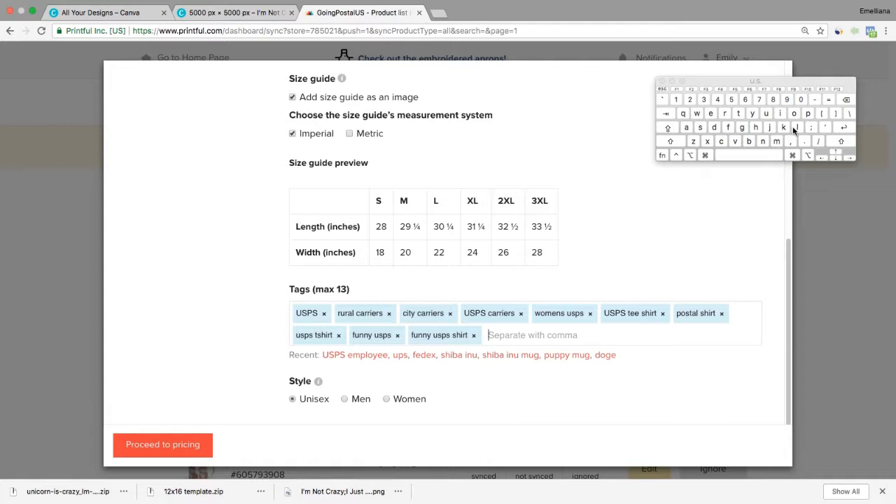
Step: Add the custom tag "usps shirt" to the product and close the on-screen keyboard
type("usp")
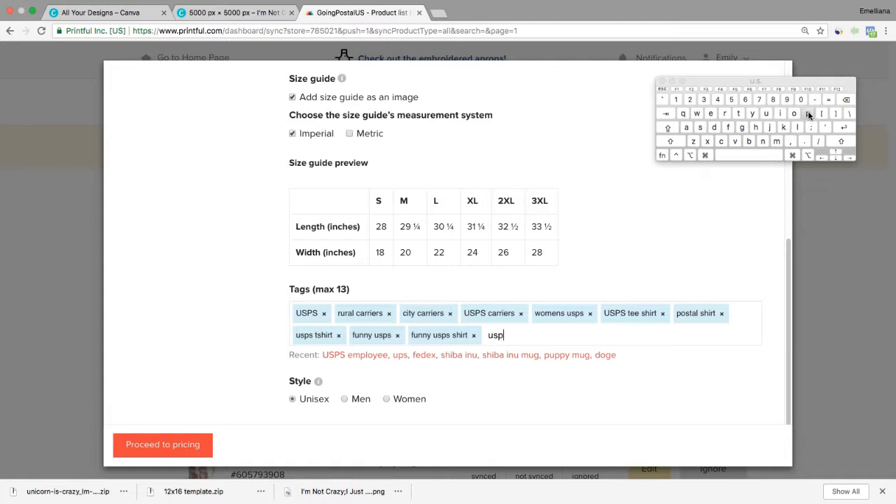
type("s shirt")
key("Return")
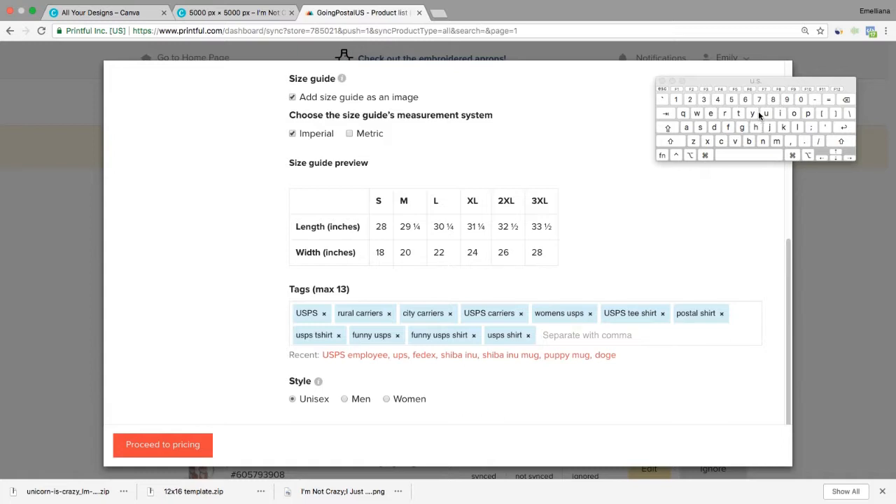
left_click(663, 81)
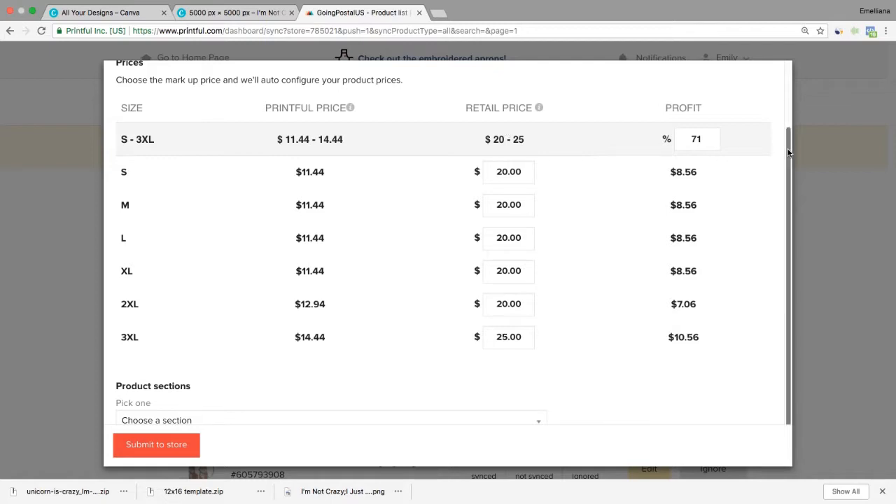
Step: Assign the product to the Tops section below the price table
left_click_drag(790, 140, 790, 160)
left_click(541, 400)
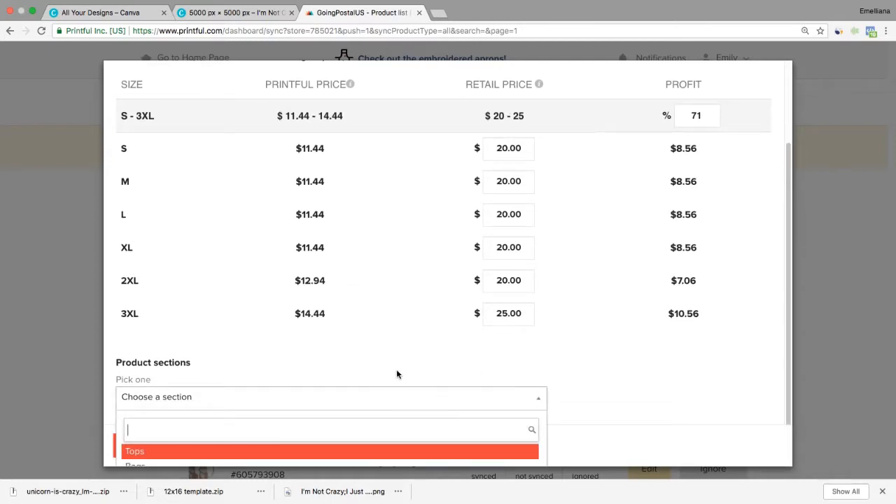
left_click(318, 448)
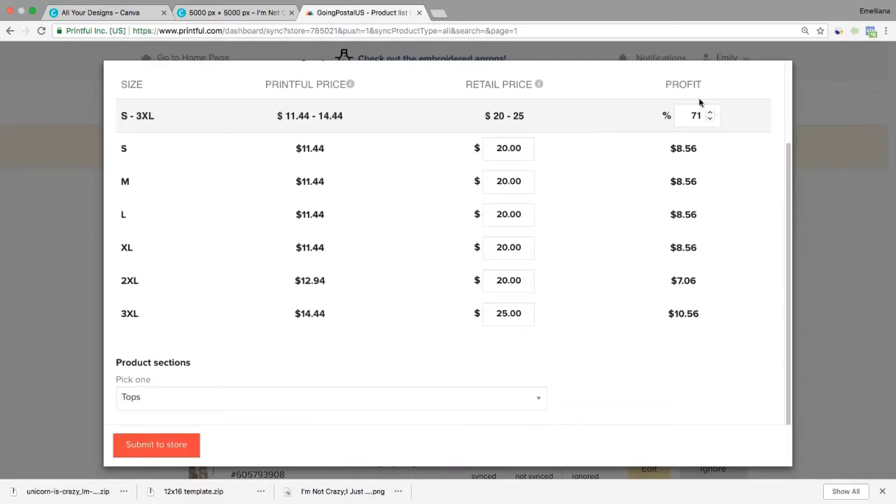
Step: Try lowering the profit markup for sizes S to 3XL to 40 percent
left_click_drag(710, 121, 714, 116)
left_click(710, 120)
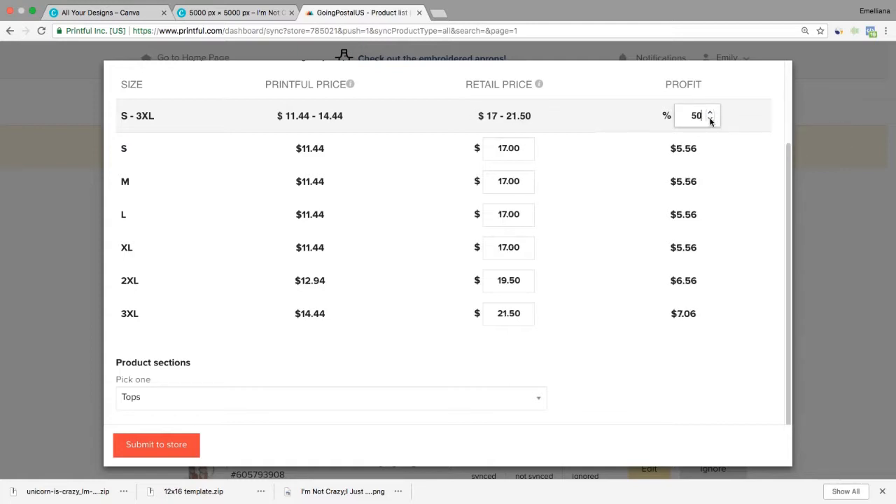
left_click(710, 120)
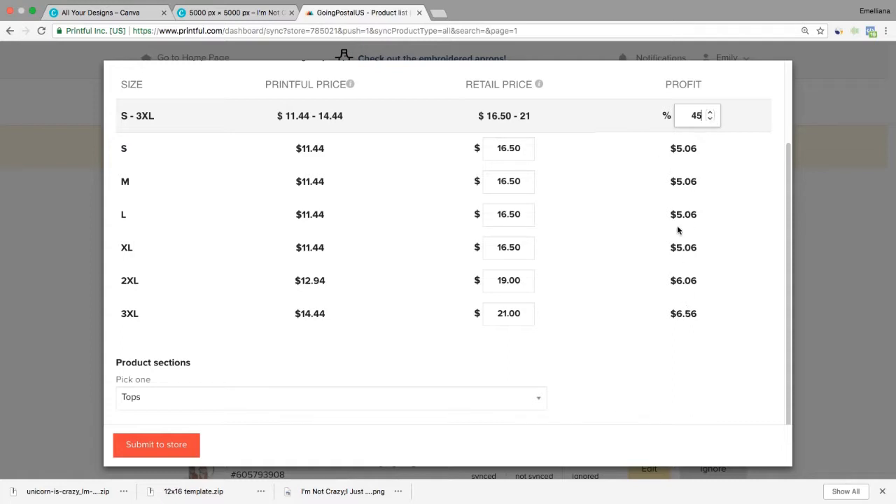
left_click(710, 119)
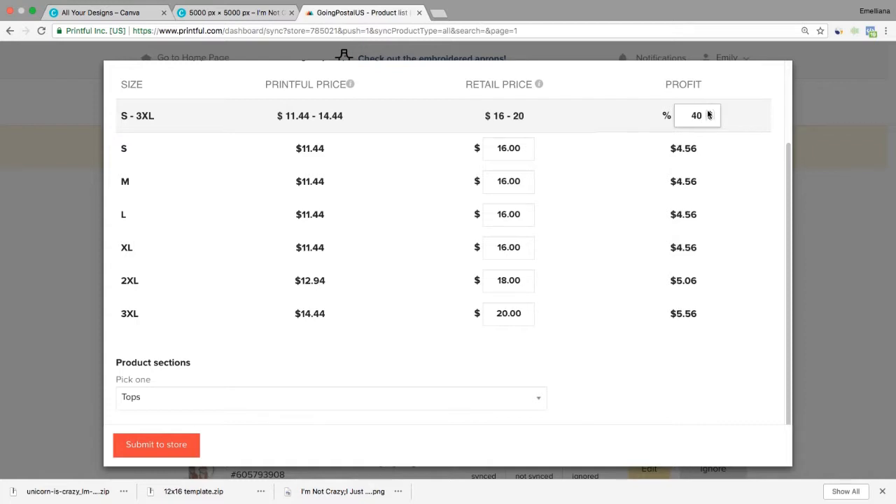
Step: Set the profit markup for sizes S to 3XL to 45 percent
left_click_drag(788, 147, 786, 122)
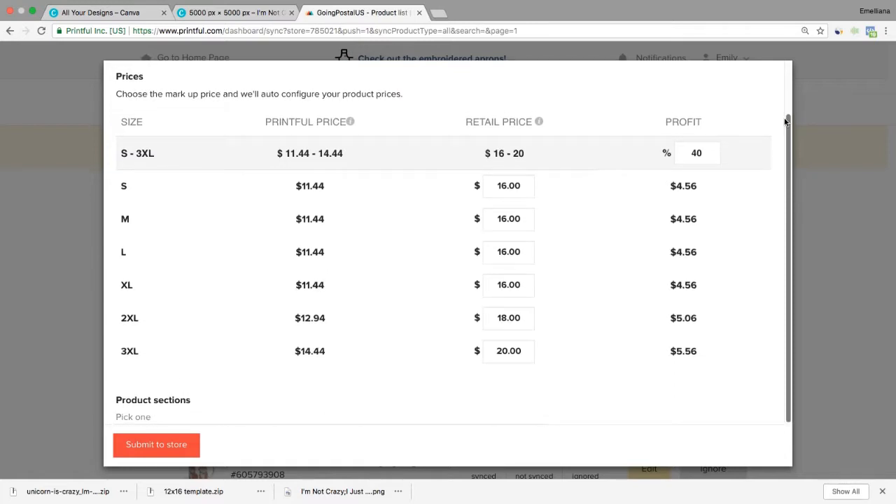
scroll(785, 122, "down", 2)
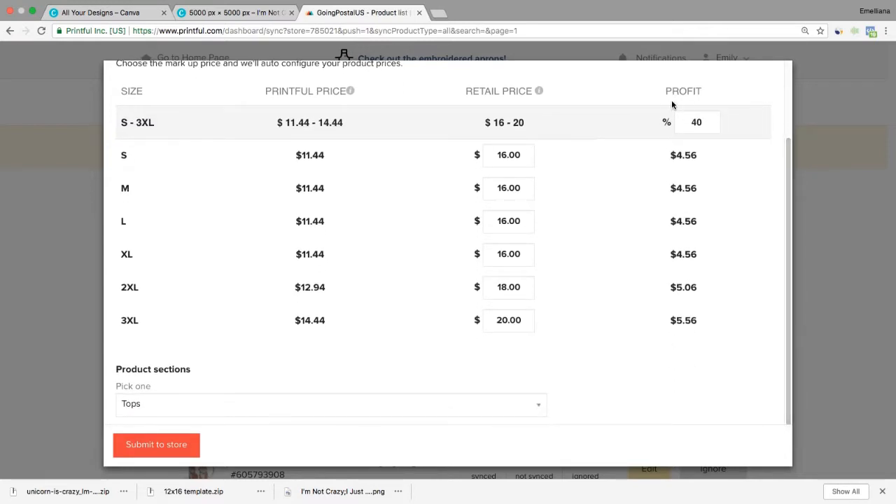
left_click(710, 119)
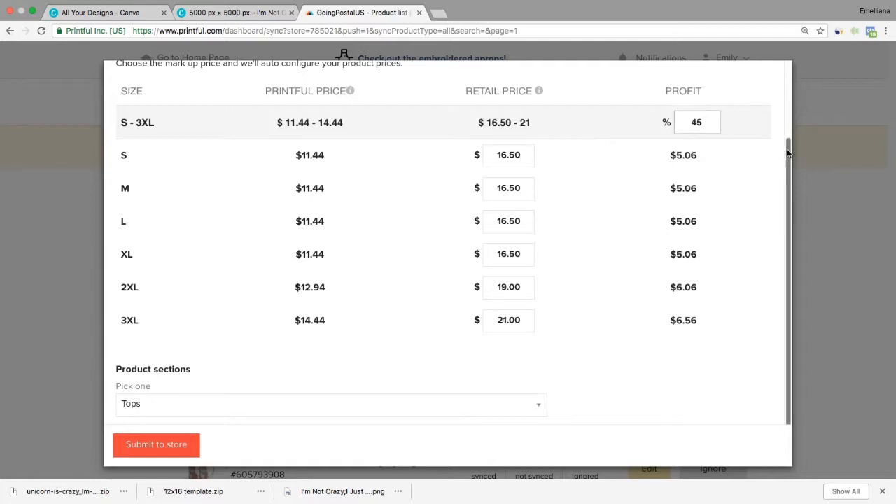
Step: Set the retail price to $20.00 for 2XL and $22.00 for 3XL, using the on-screen keyboard and closing it when done
scroll(783, 168, "down", 1)
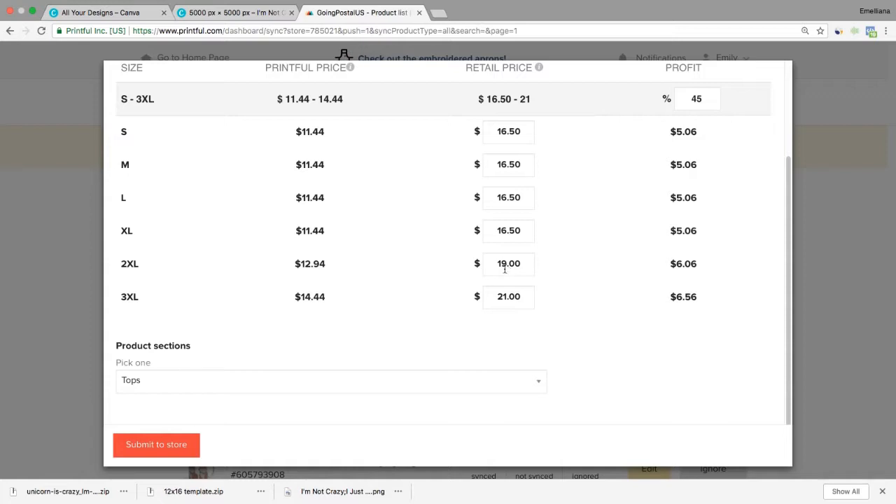
left_click_drag(497, 264, 506, 256)
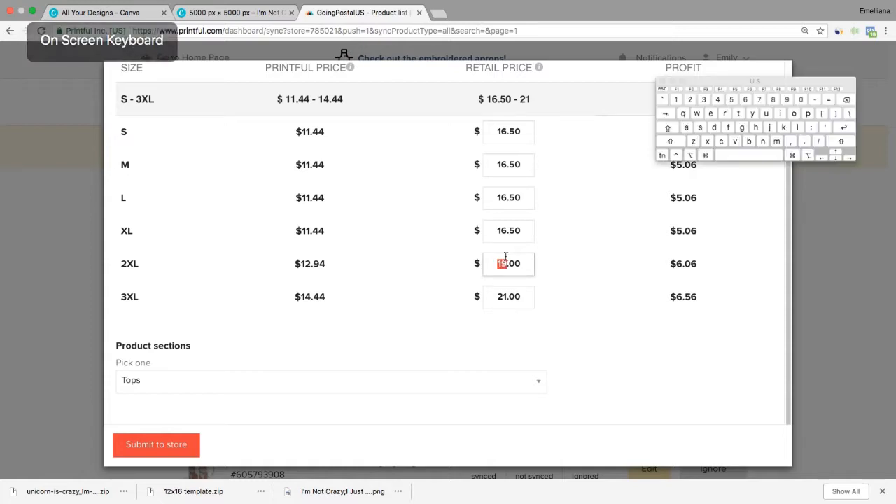
type("2")
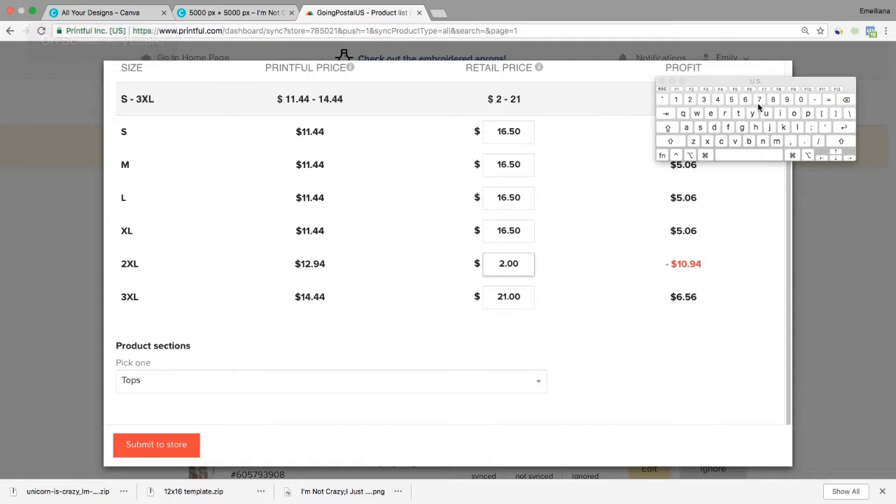
left_click(803, 99)
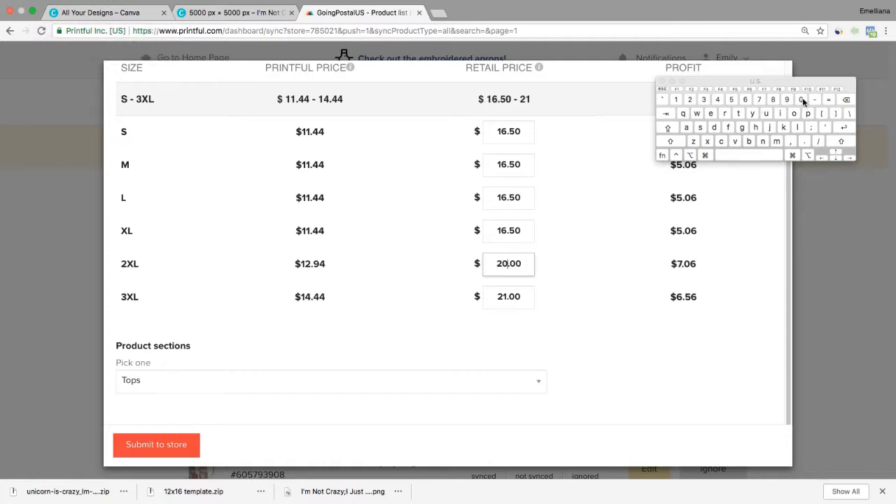
left_click(505, 297)
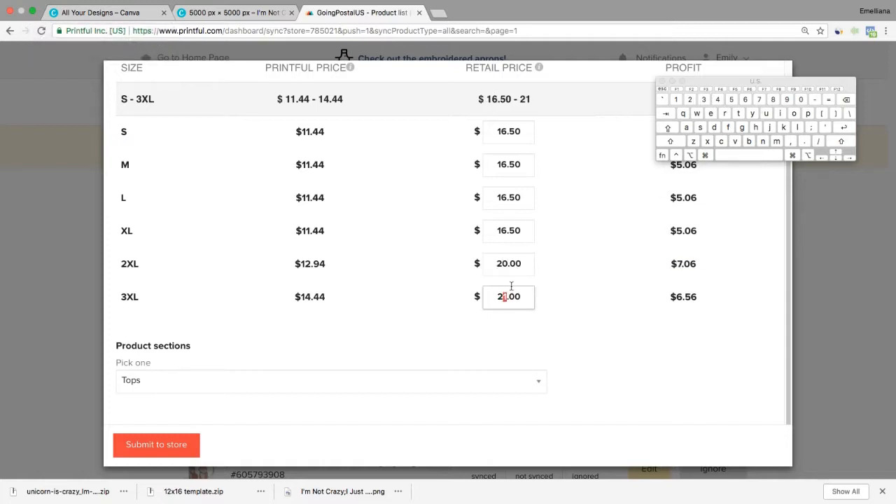
left_click(691, 99)
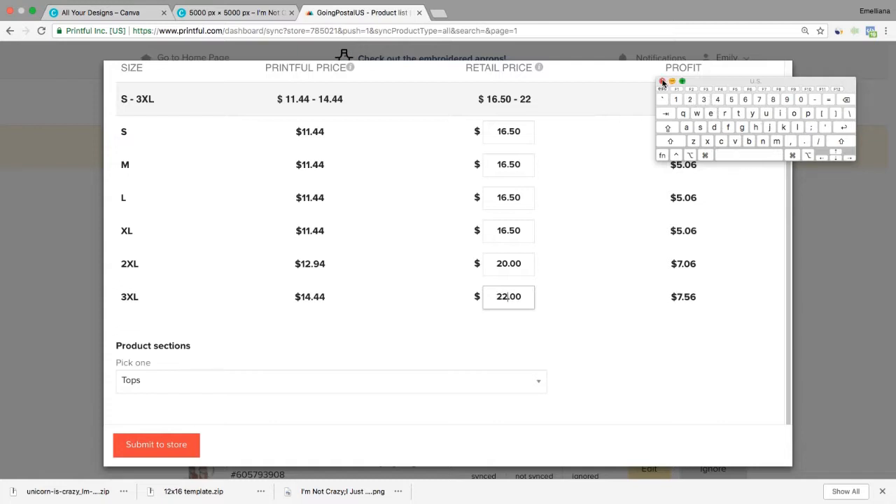
left_click(662, 82)
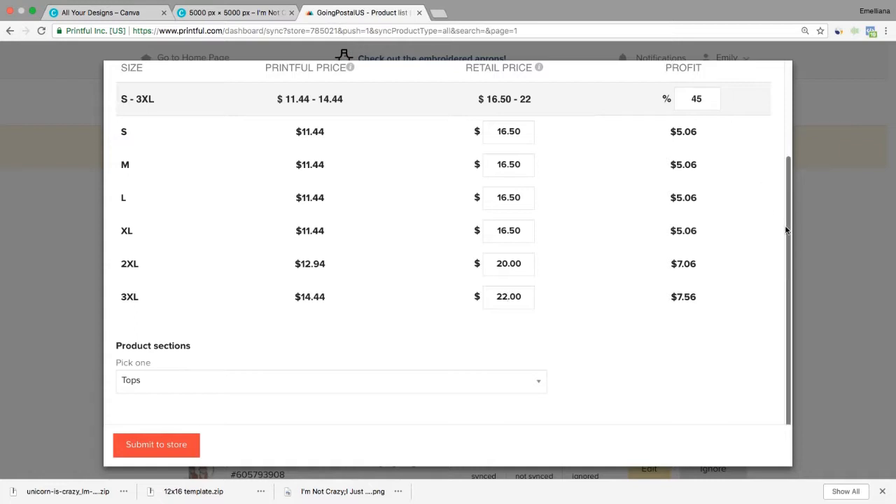
Step: Review the prices, submit the T-shirt to the store and check its upload progress above the product list
scroll(786, 181, "up", 1)
scroll(785, 180, "up", 2)
scroll(780, 201, "down", 3)
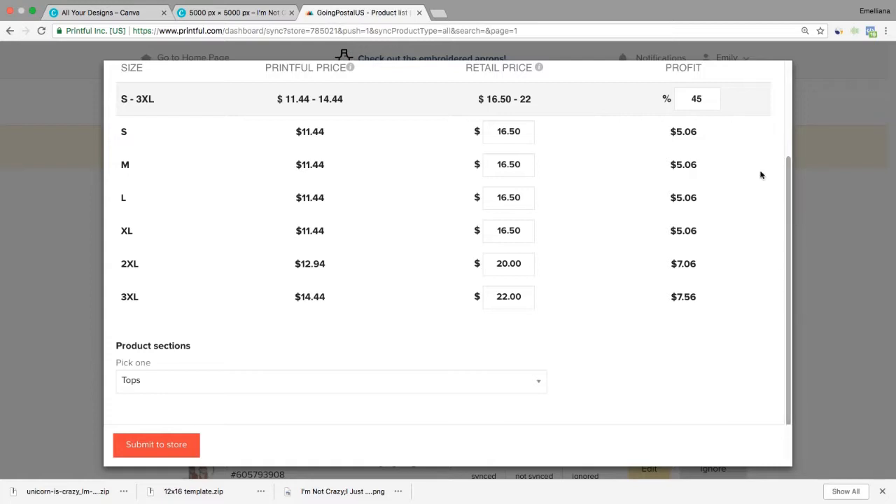
left_click(166, 445)
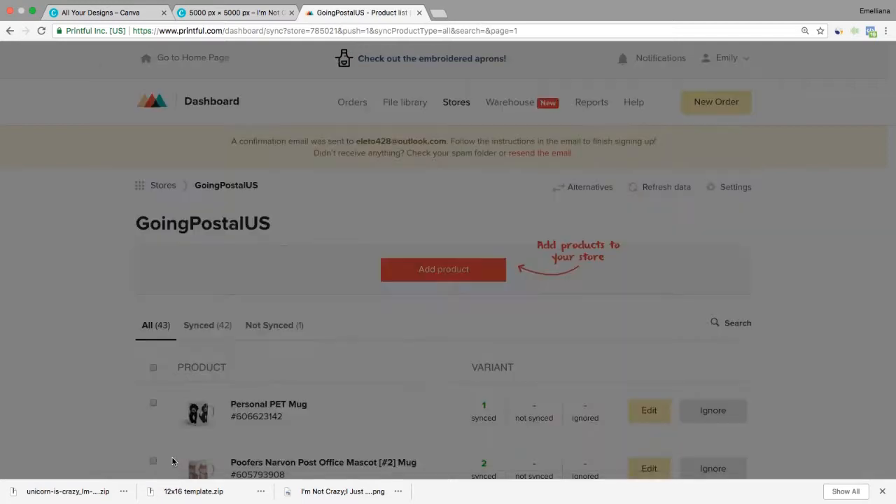
scroll(869, 84, "down", 3)
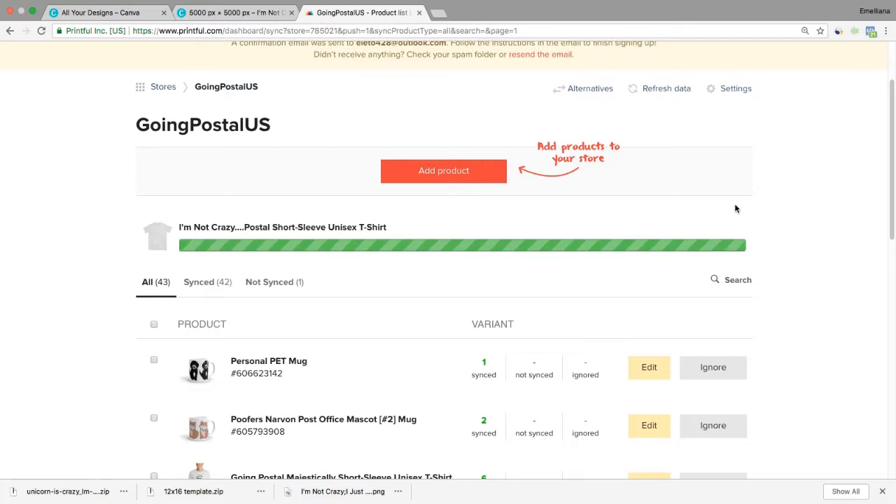
Step: Open a new browser tab
left_click(441, 14)
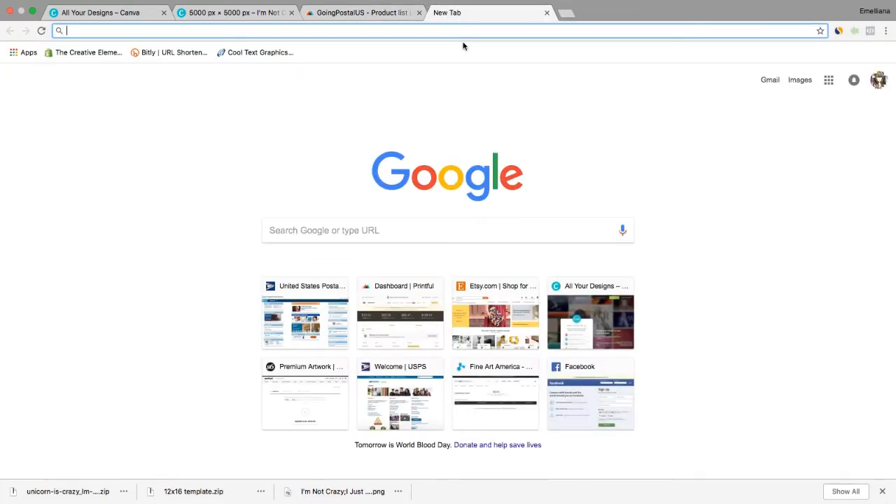
Step: Go to etsy.com and open the Shop Manager dashboard
type("etsy.com")
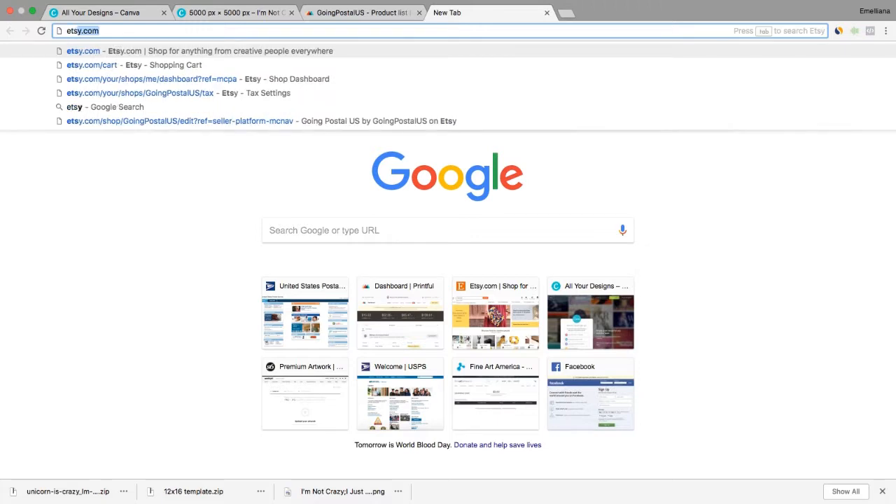
key("Return")
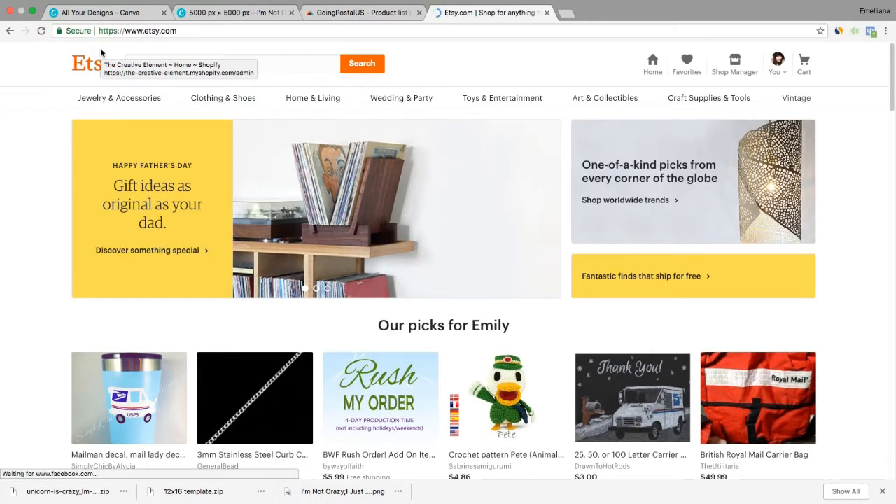
left_click(781, 75)
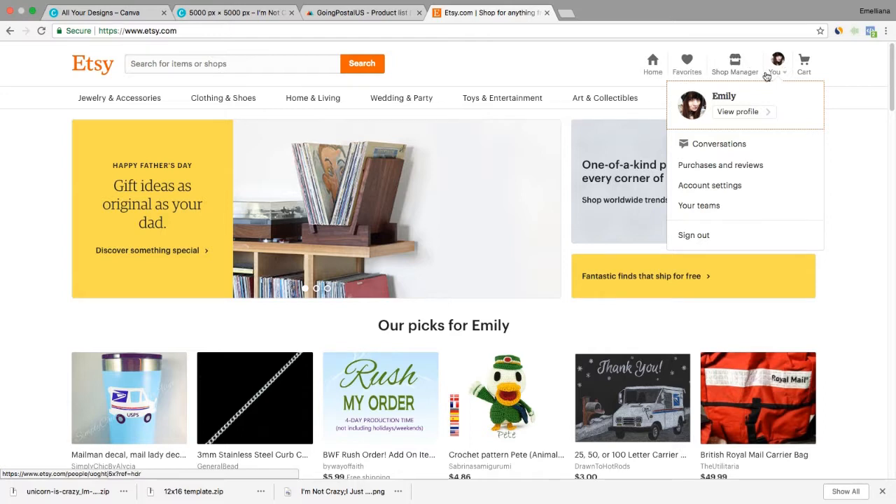
left_click(732, 63)
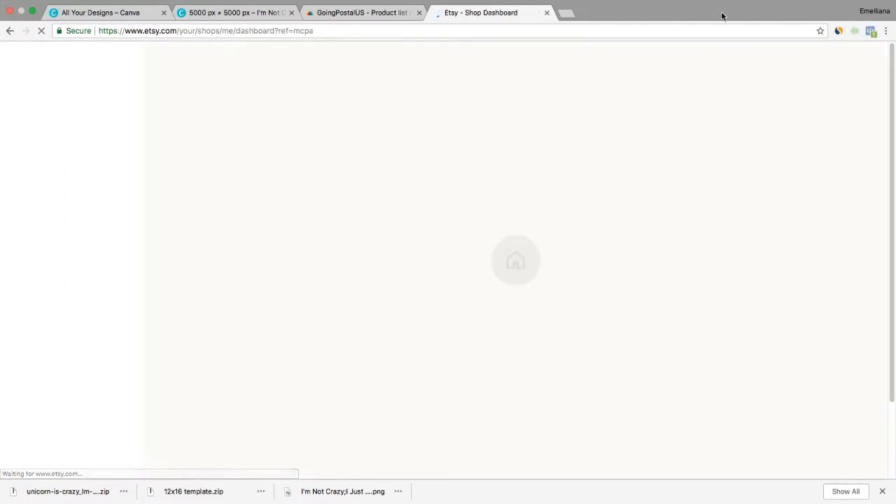
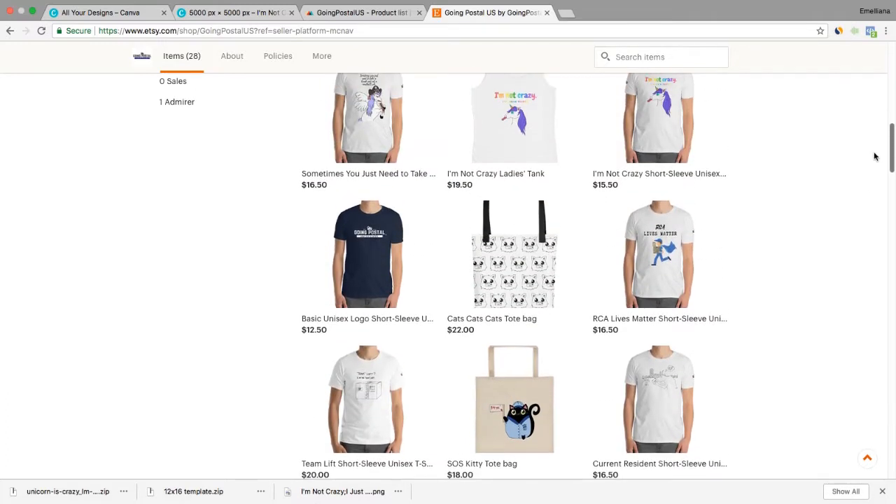
Step: Switch to the Printful product list and open the newly added "I'm Not Crazy....Postal" T-shirt for editing in Etsy
scroll(884, 136, "up", 4)
scroll(884, 119, "up", 5)
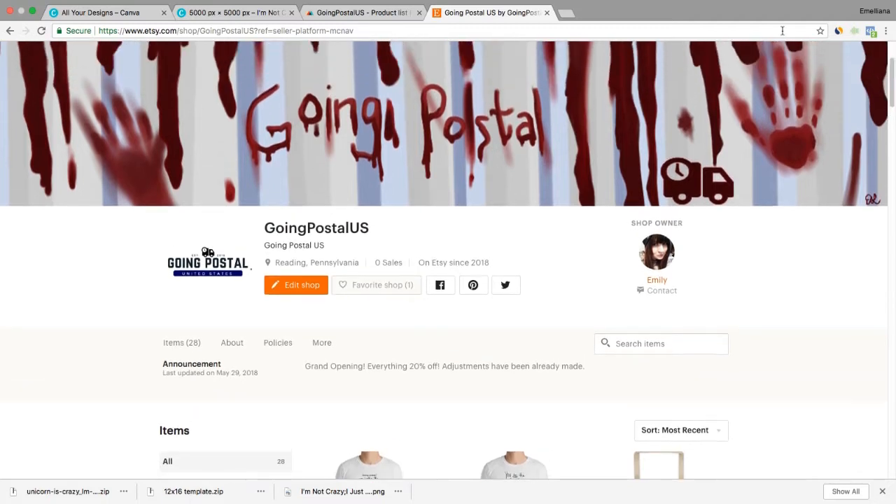
left_click(363, 14)
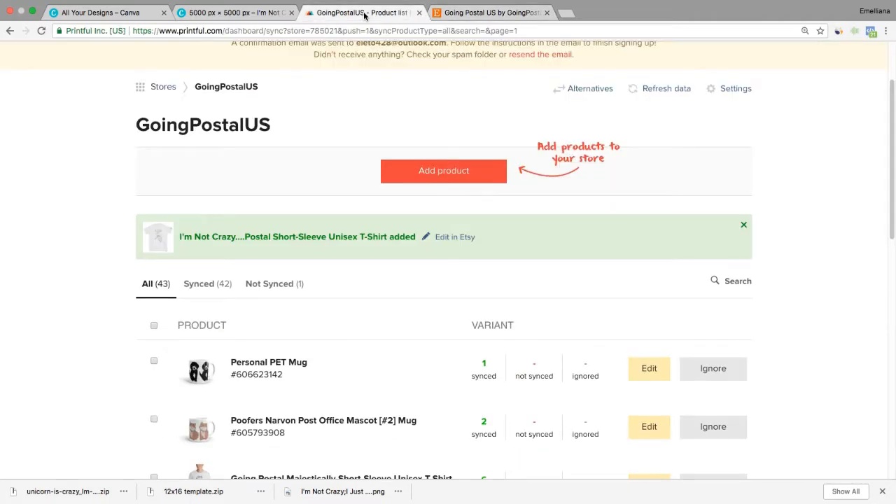
left_click(456, 236)
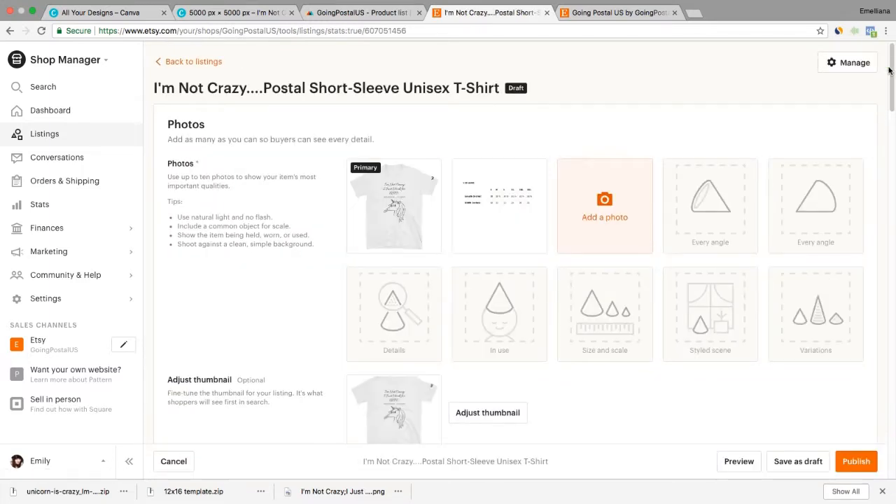
Step: Set the T-shirt listing's primary color to White and its secondary color to Black
left_click_drag(891, 73, 876, 160)
scroll(877, 161, "down", 2)
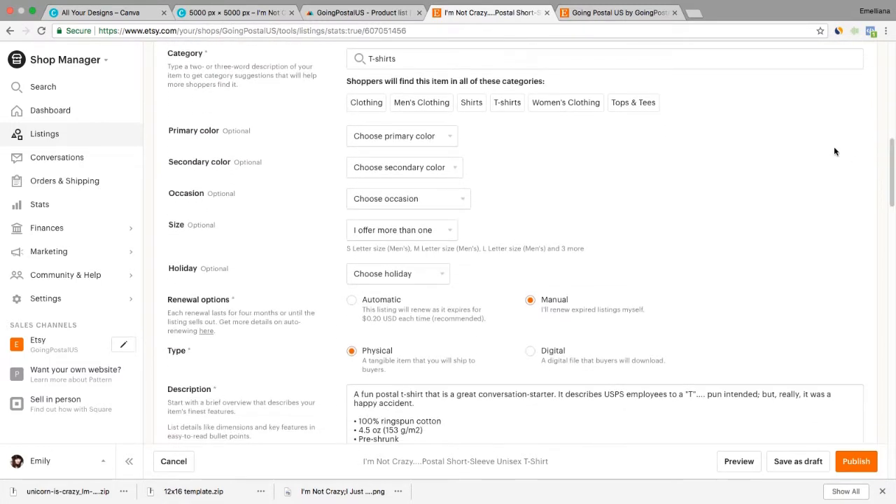
left_click(413, 137)
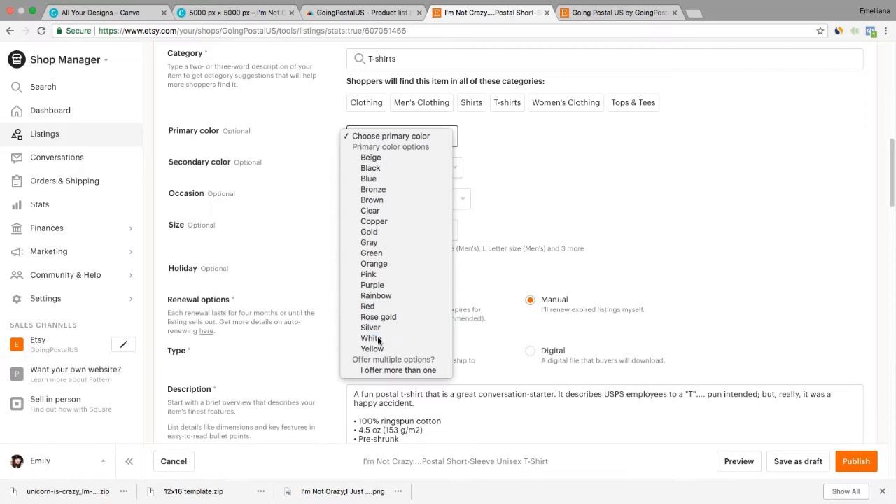
left_click(371, 338)
left_click(414, 168)
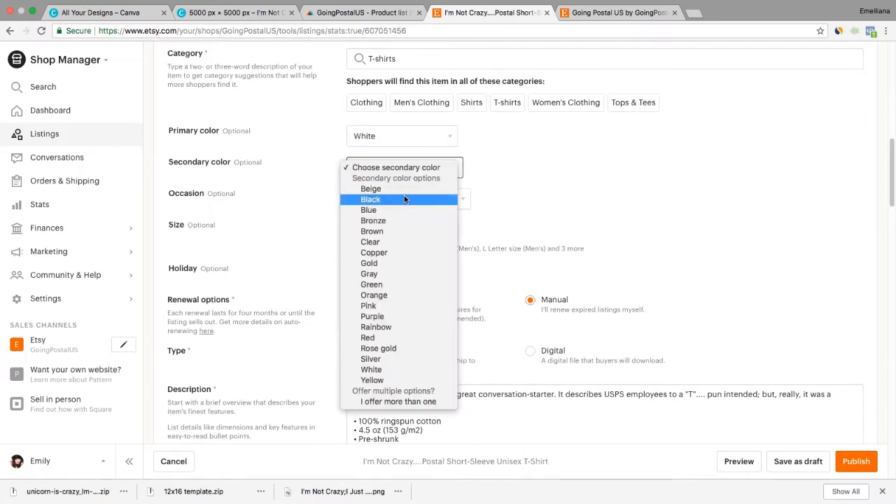
left_click(405, 199)
Step: Set the listing's occasion to Birthday and its holiday to Christmas, keeping the size option as it is
left_click(449, 201)
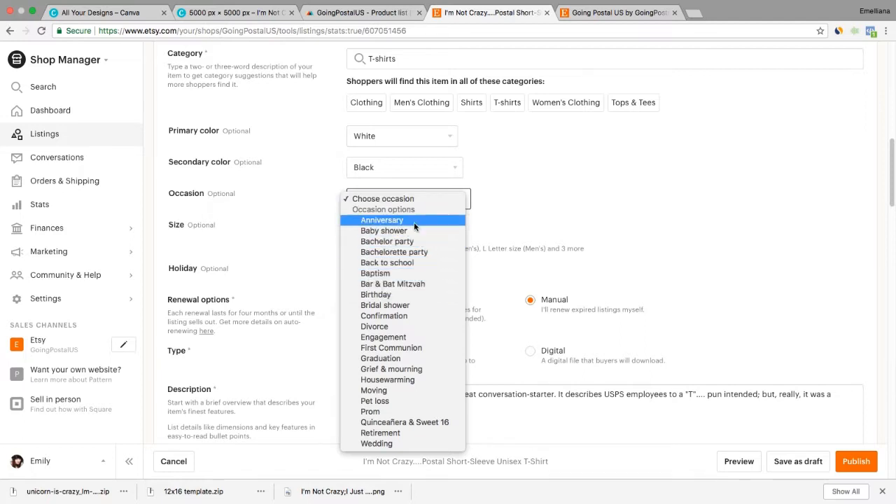
left_click(406, 295)
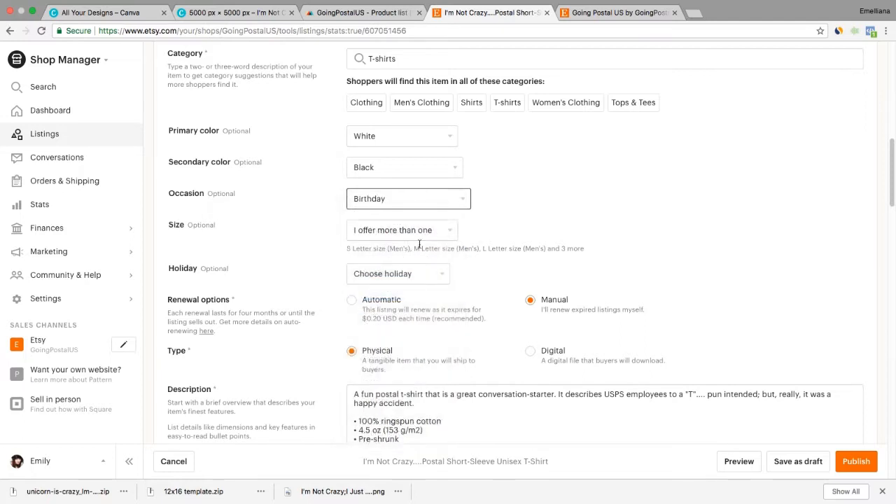
left_click(401, 230)
left_click(454, 273)
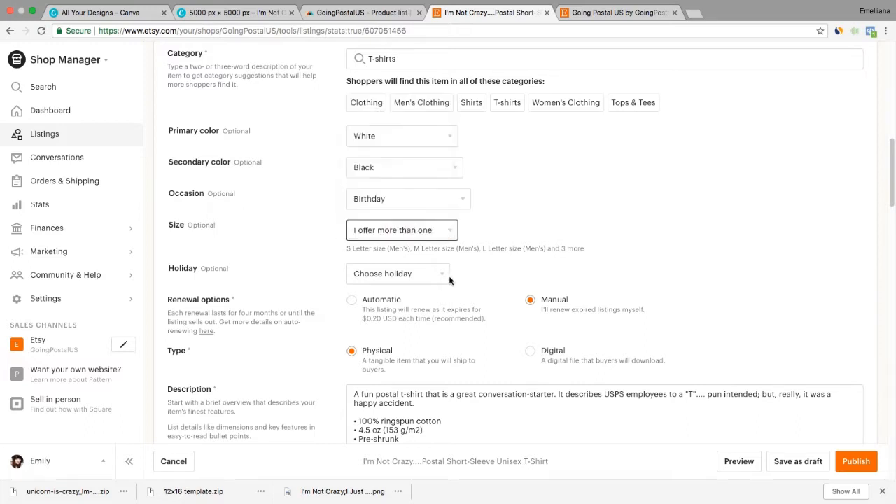
left_click(444, 274)
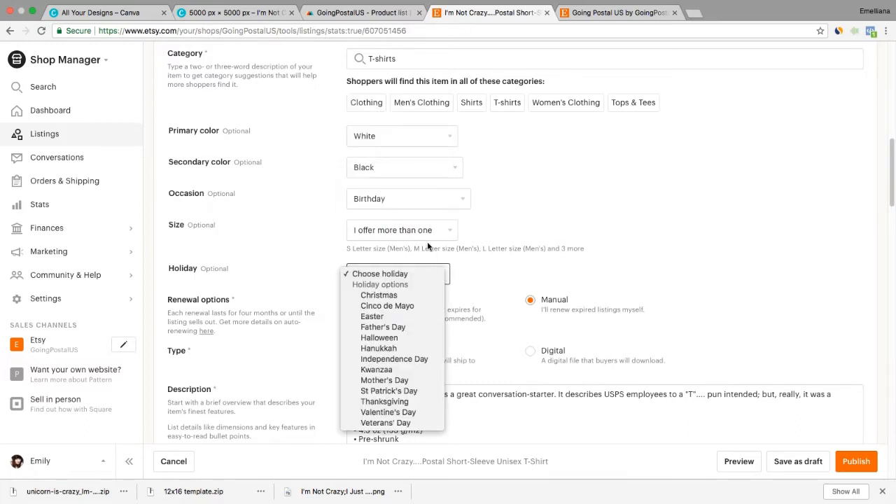
left_click(412, 295)
Step: Add cotton, tshirt and ink as the listing's materials using the on-screen keyboard, and close the keyboard
left_click_drag(890, 171, 887, 251)
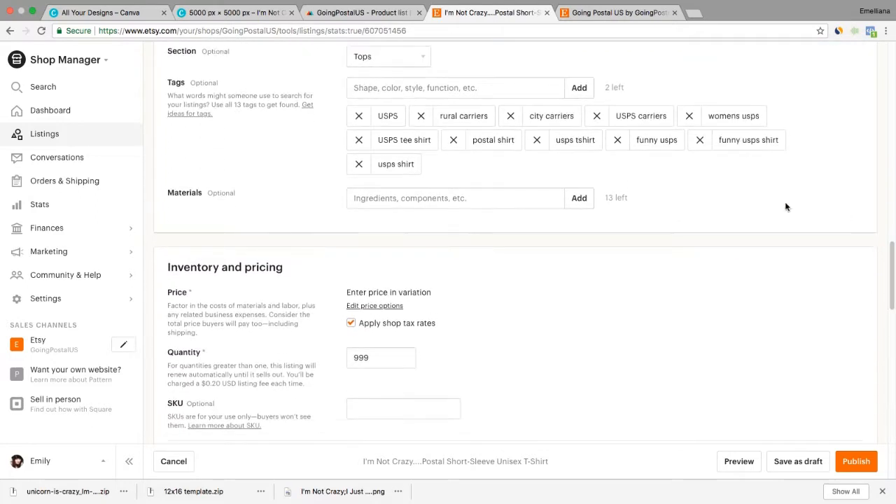
left_click(458, 199)
key("alt+super+F5")
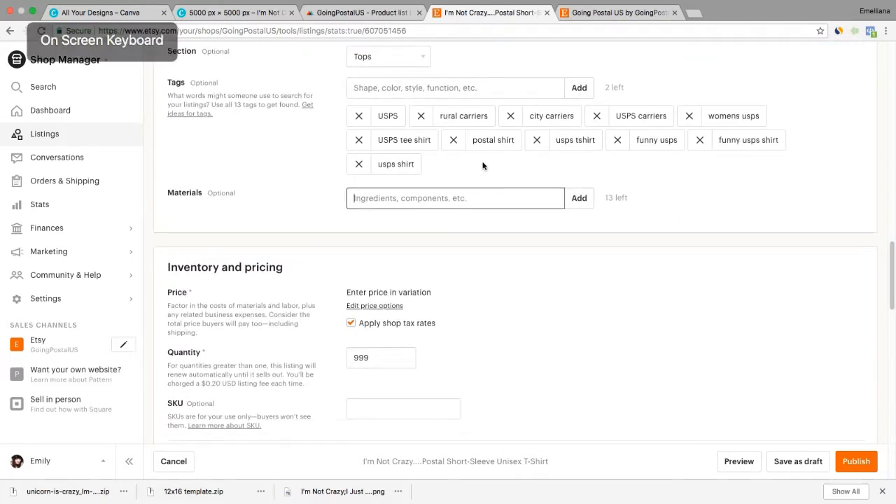
type("c")
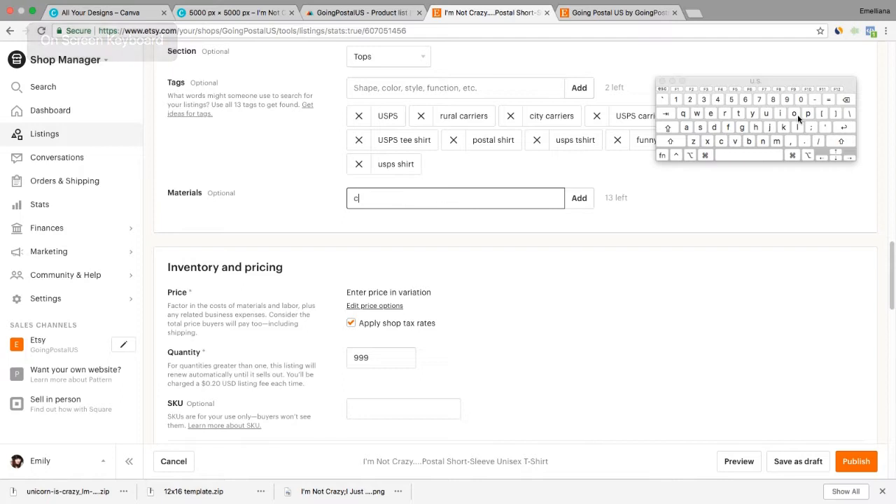
type("otton")
left_click(844, 128)
left_click(739, 114)
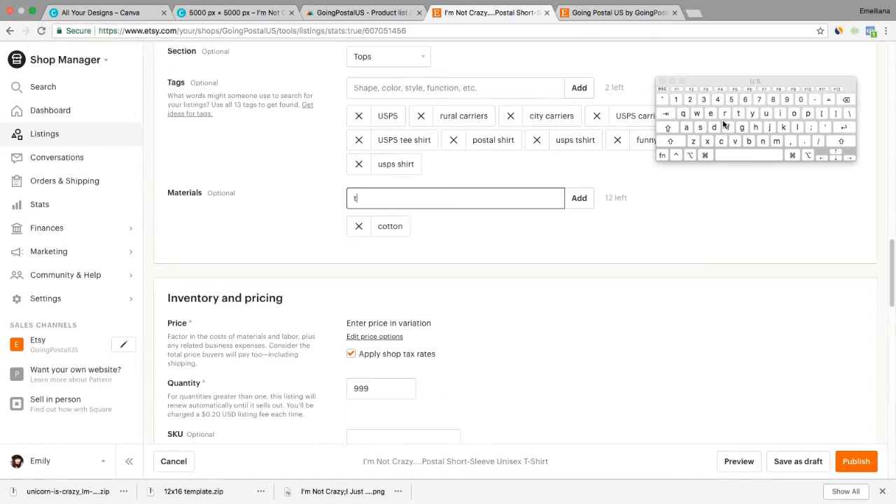
type("shirt")
left_click(846, 129)
type("ink")
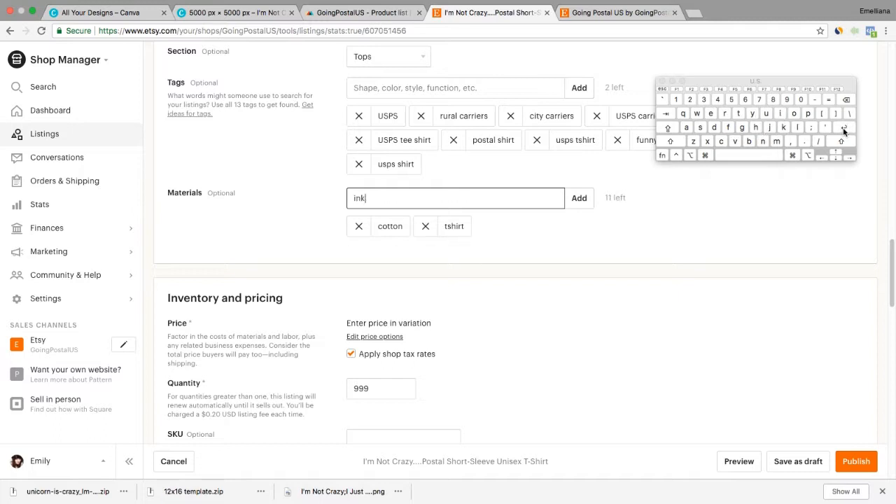
left_click(843, 128)
left_click(661, 81)
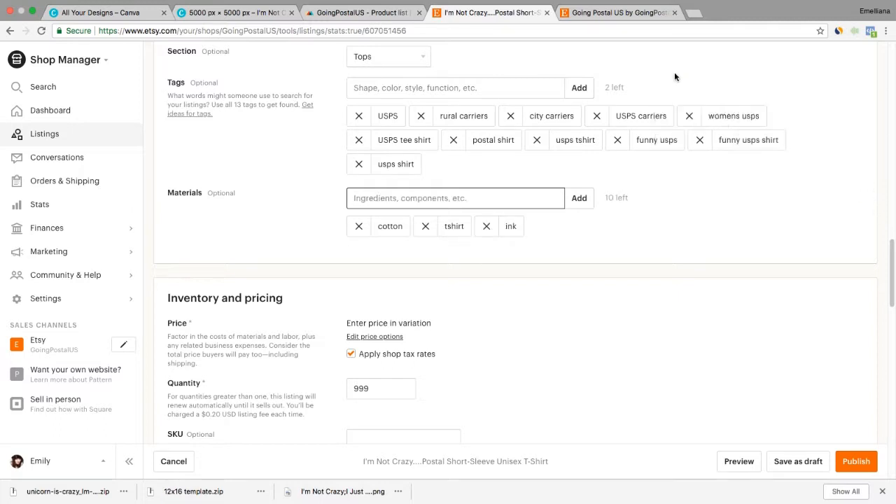
Step: Set the listing's quantity to 12 with the on-screen keyboard, and close the keyboard
scroll(892, 266, "down", 3)
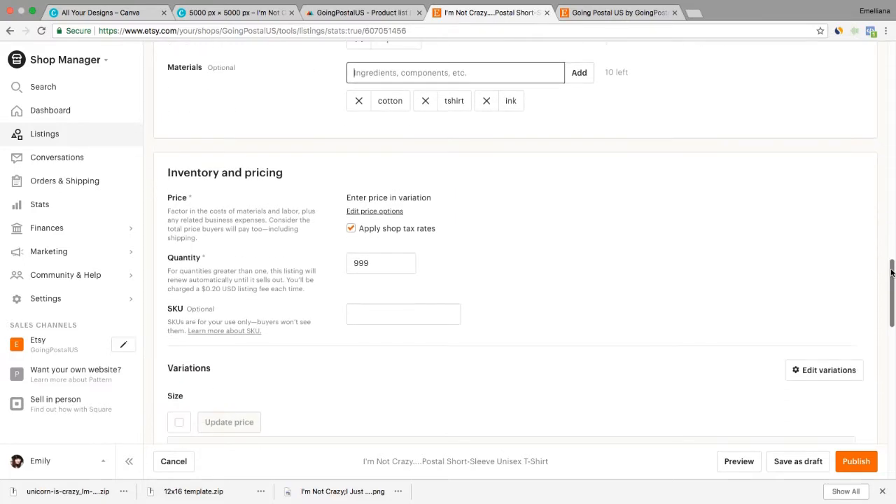
scroll(892, 266, "down", 3)
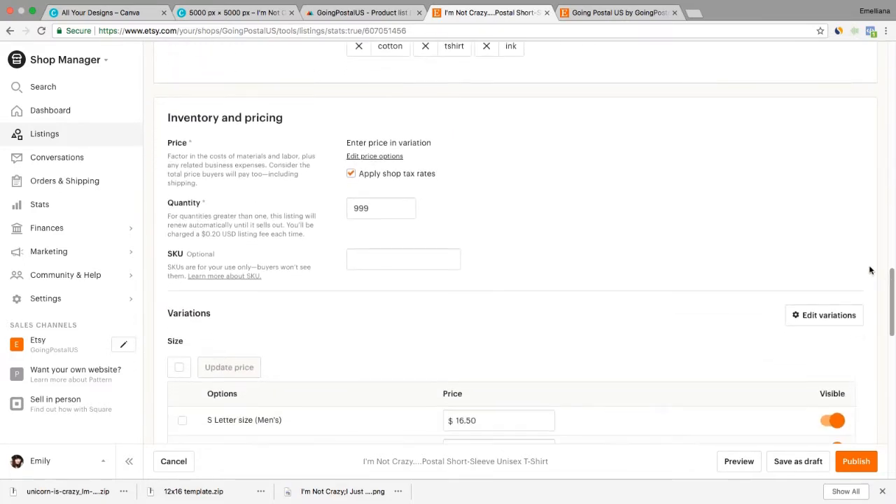
double_click(369, 209)
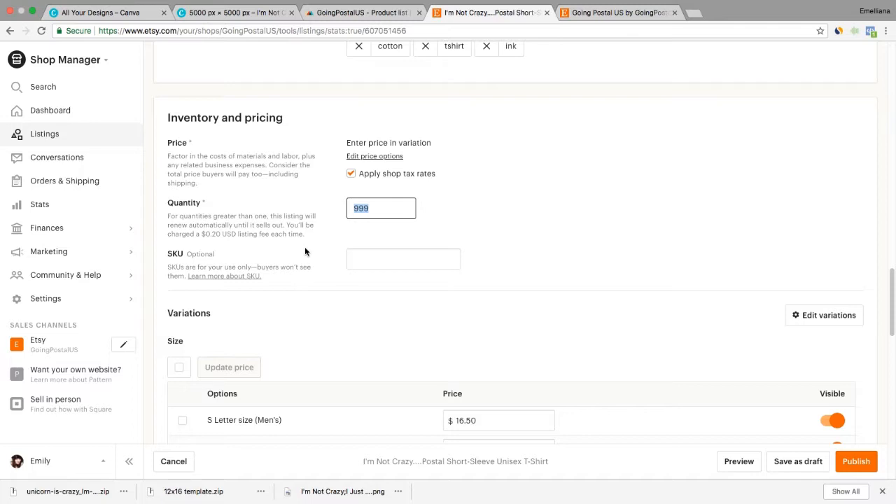
key("alt+super+F5")
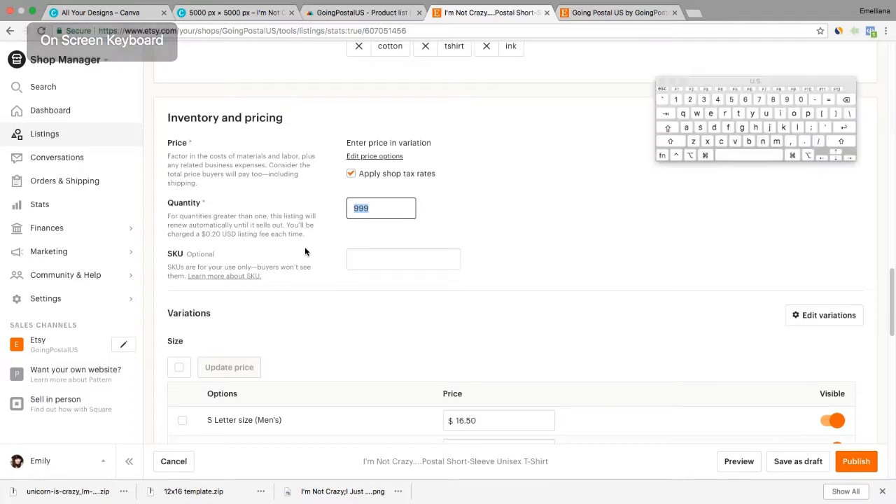
left_click(847, 100)
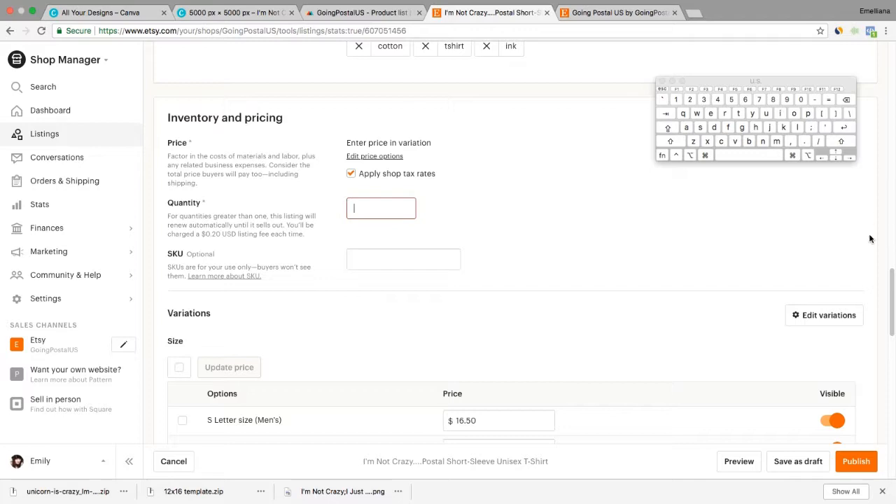
left_click_drag(894, 278, 890, 256)
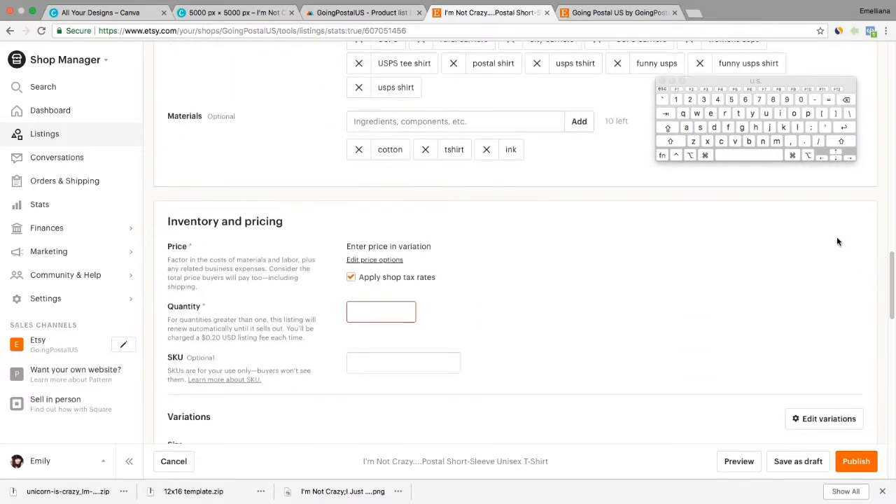
left_click(678, 100)
left_click(691, 99)
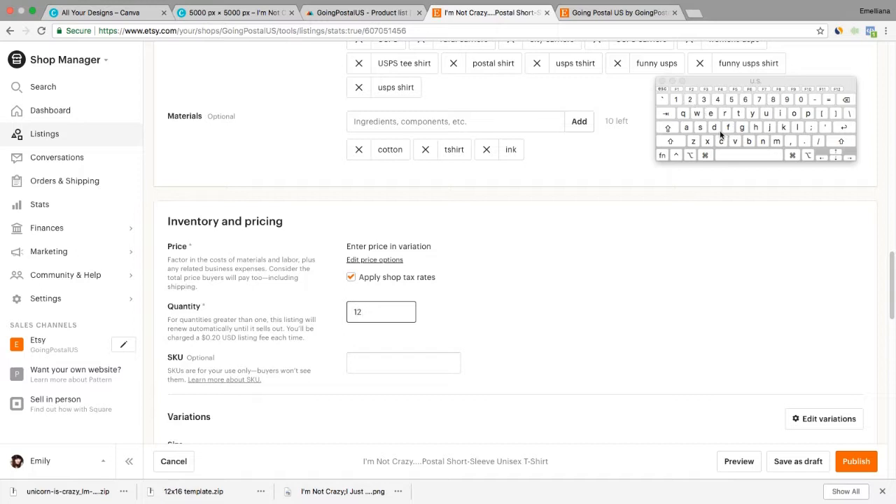
left_click(662, 81)
Step: Review the prices of the listing's size variations and the available Printful flat-rate shipping options
left_click_drag(890, 262, 874, 303)
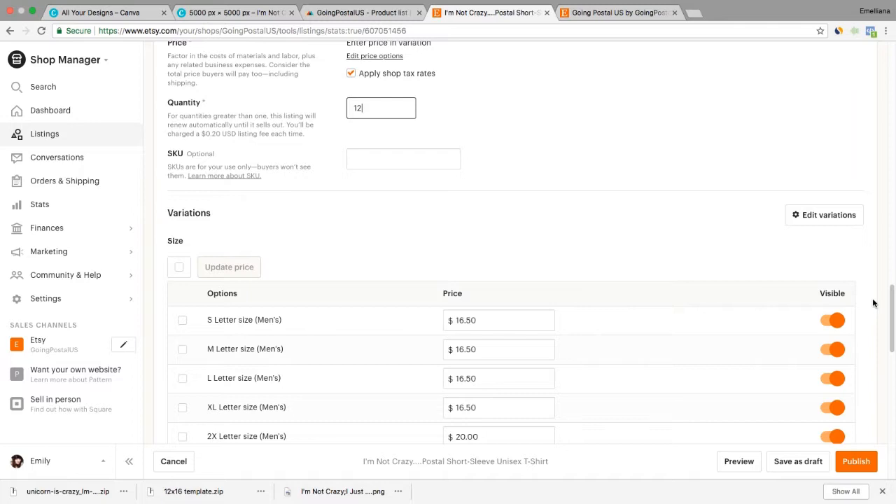
scroll(889, 300, "down", 1)
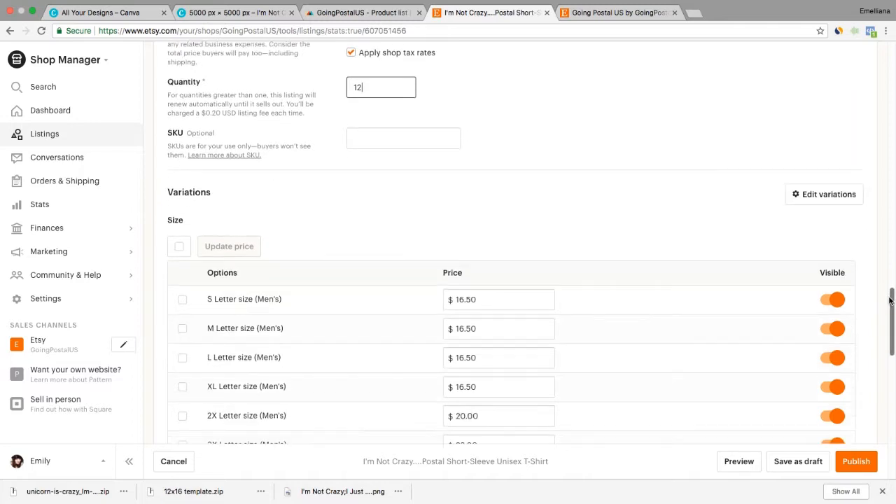
left_click_drag(891, 300, 891, 304)
scroll(866, 275, "up", 1)
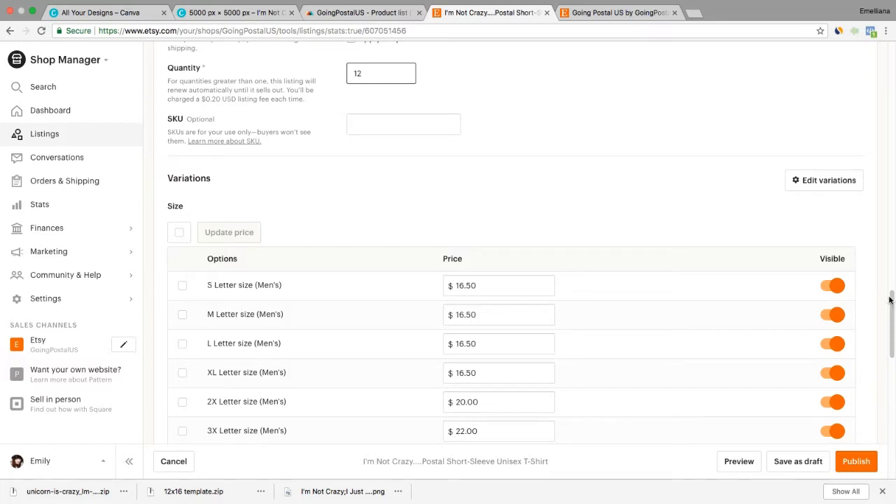
scroll(892, 306, "down", 1)
mouse_move(891, 306)
left_mouse_down()
mouse_move(891, 324)
mouse_move(892, 301)
left_mouse_up()
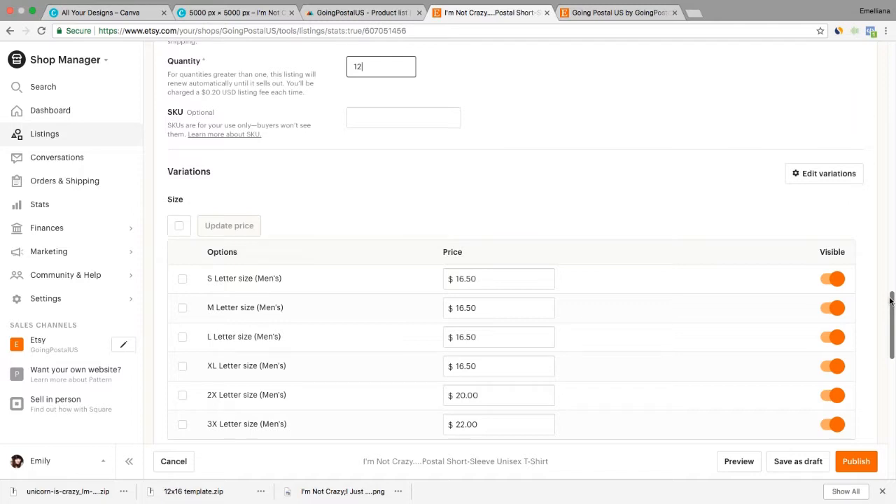
left_click_drag(892, 301, 886, 370)
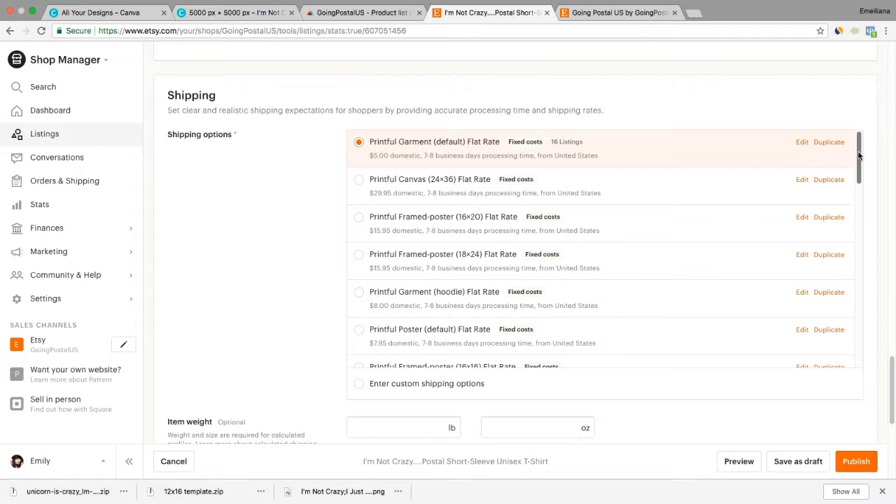
left_click_drag(860, 155, 860, 158)
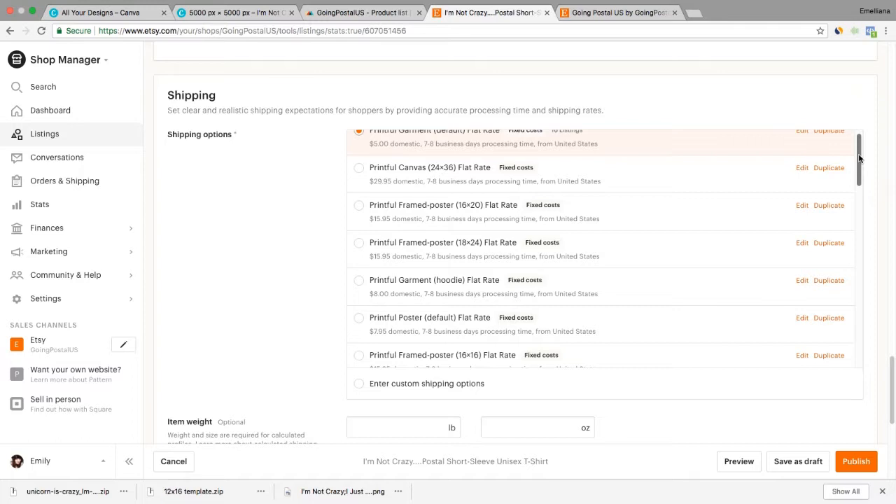
left_click_drag(860, 158, 861, 154)
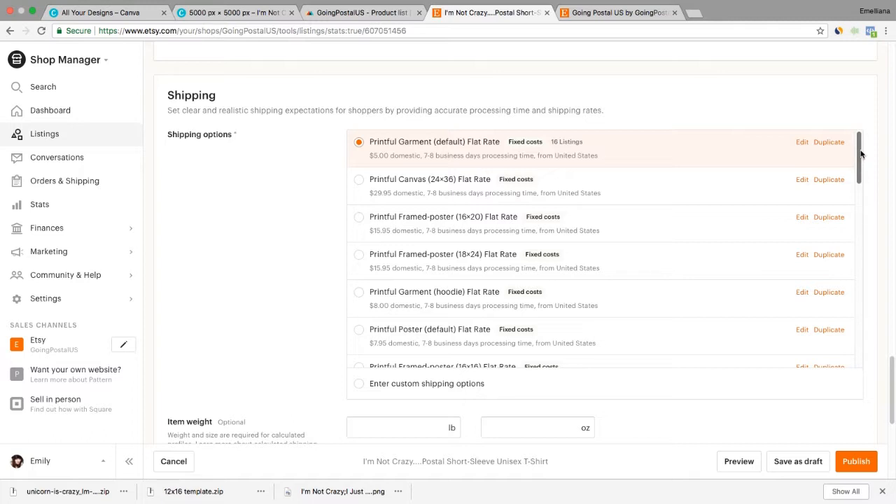
Step: Review the list of Printful flat-rate shipping options, the item weight and size fields, and the shipping cost preview for the United States
left_click_drag(861, 154, 859, 203)
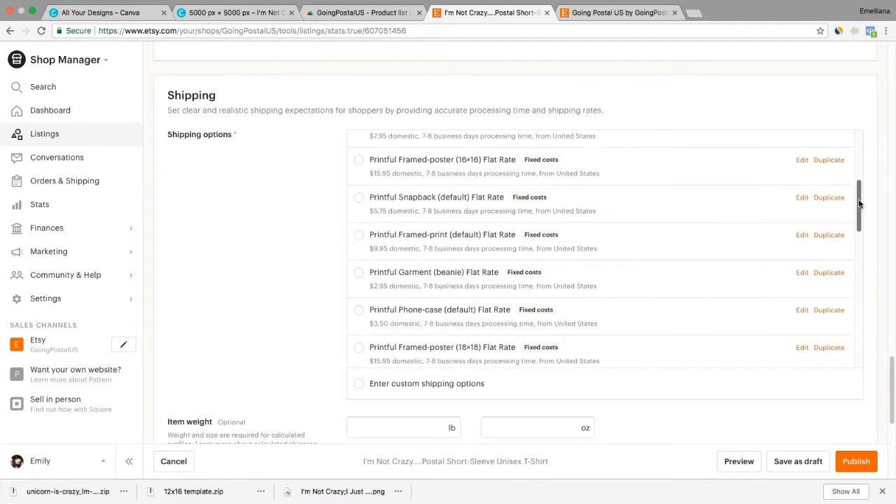
scroll(860, 203, "up", 1)
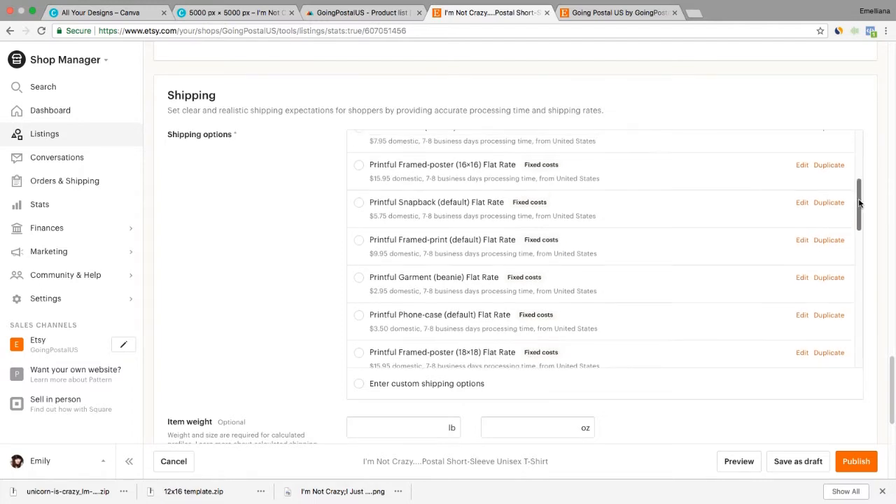
left_click_drag(860, 203, 859, 207)
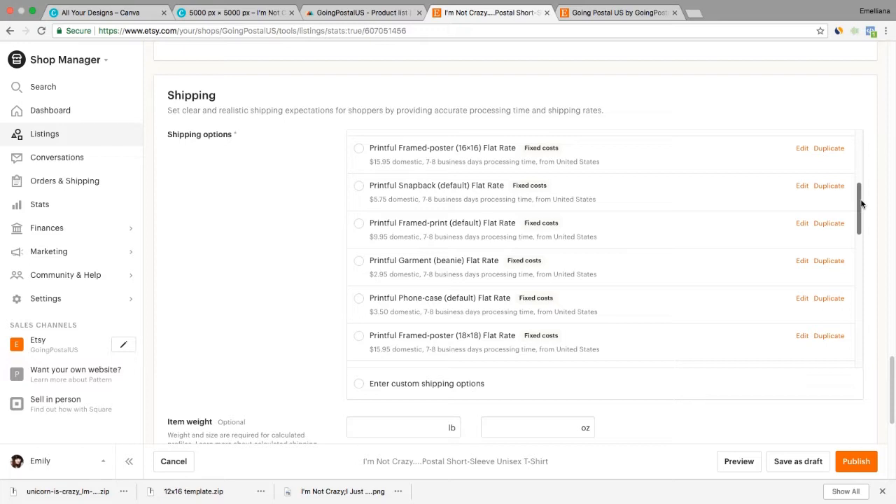
left_click_drag(863, 203, 862, 190)
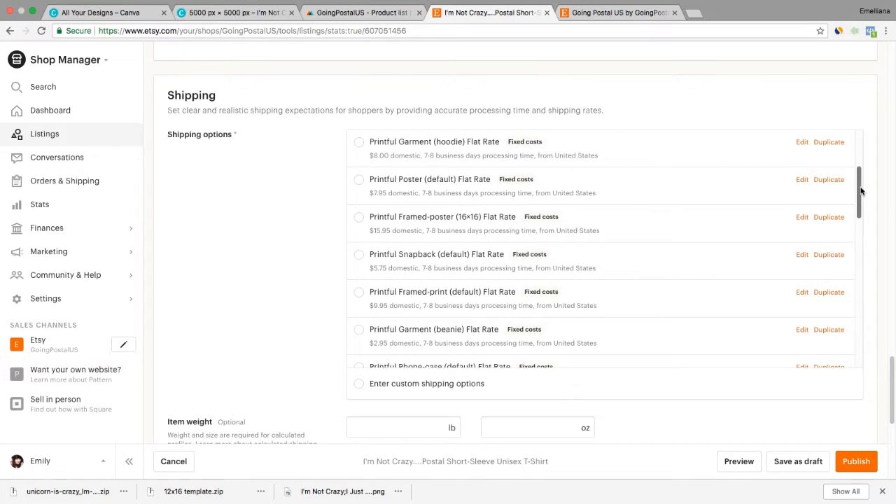
left_click_drag(861, 190, 868, 136)
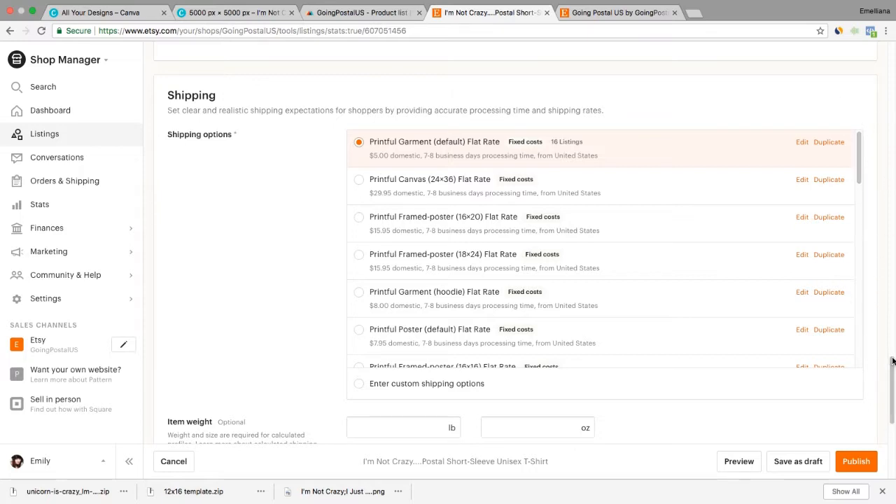
left_click_drag(892, 361, 891, 404)
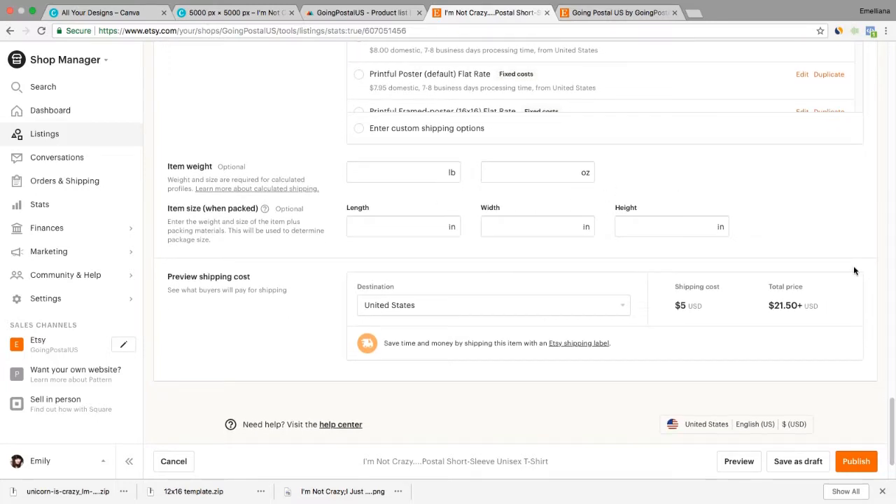
left_click_drag(890, 402, 890, 397)
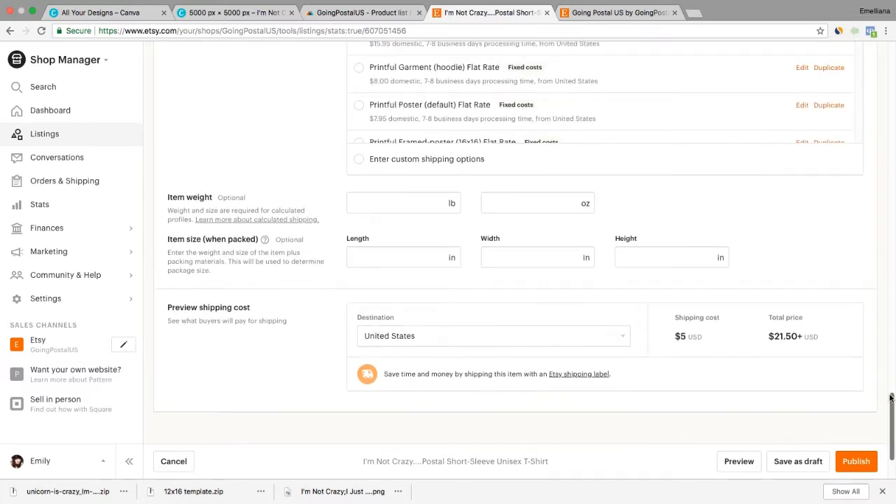
scroll(888, 394, "down", 3)
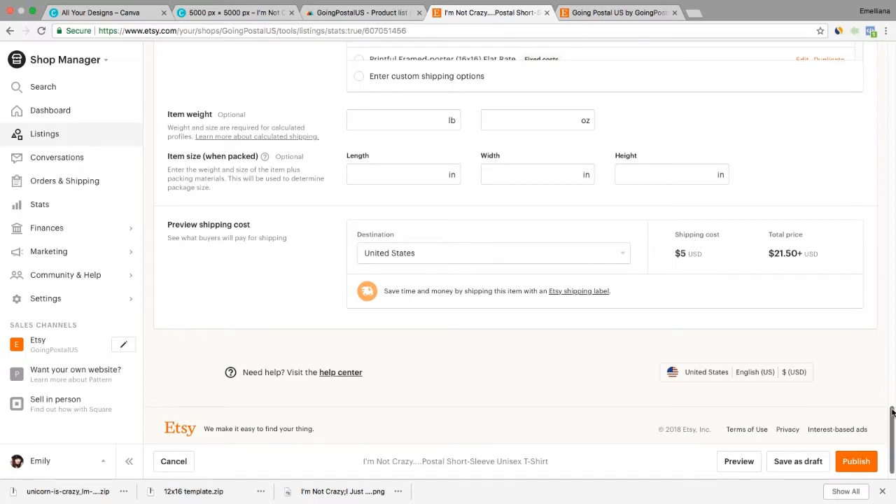
left_click_drag(888, 425, 894, 405)
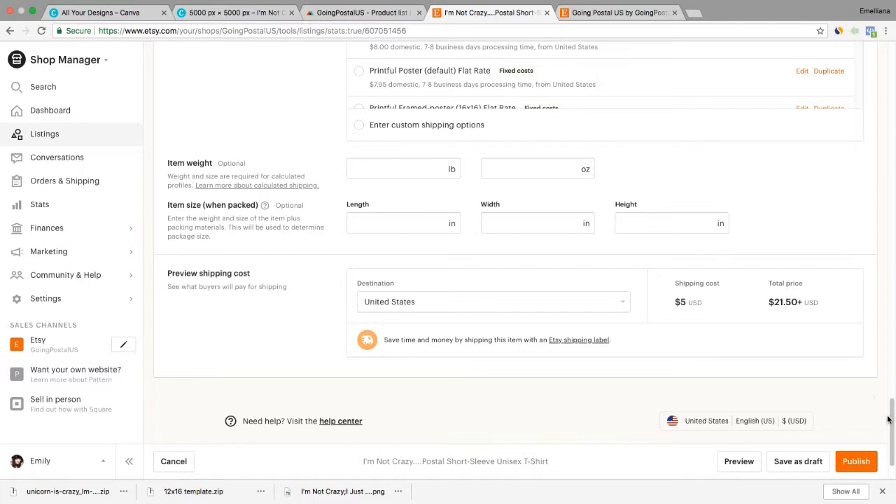
Step: Publish the "I'm Not Crazy....Postal" T-shirt listing and agree to the $0.20 listing fee
left_click_drag(889, 419, 869, 453)
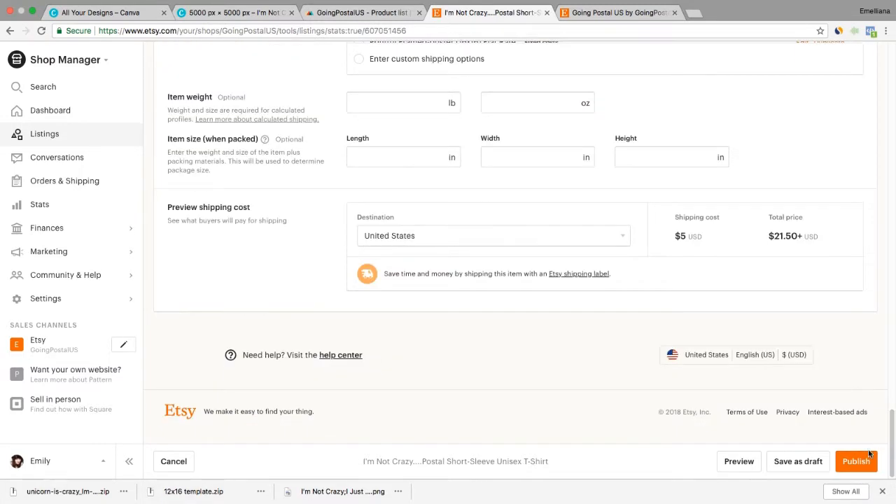
left_click(857, 463)
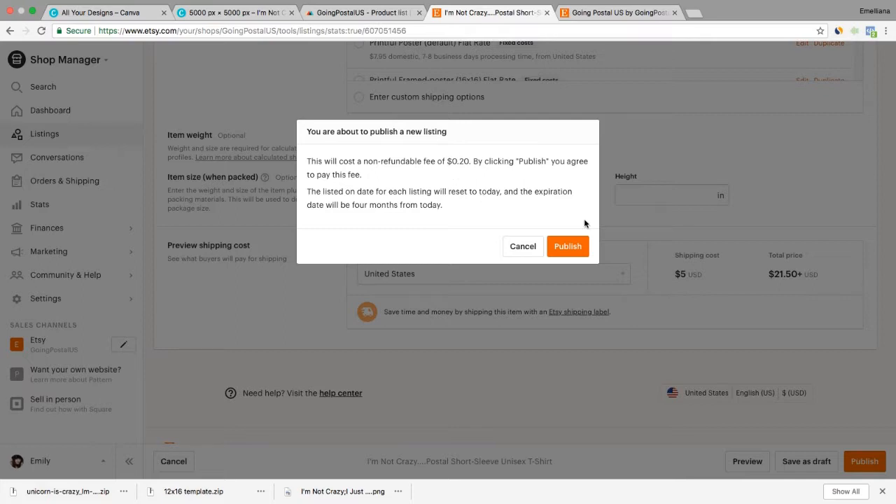
left_click(568, 248)
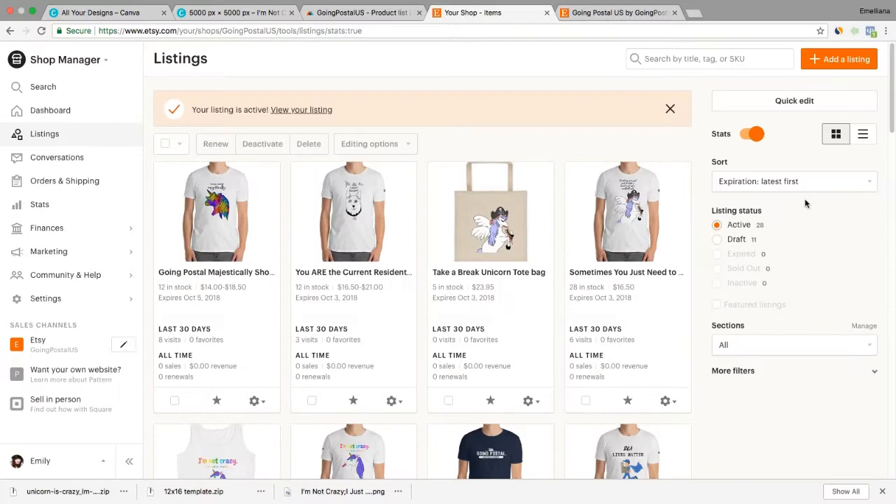
left_click_drag(891, 114, 883, 234)
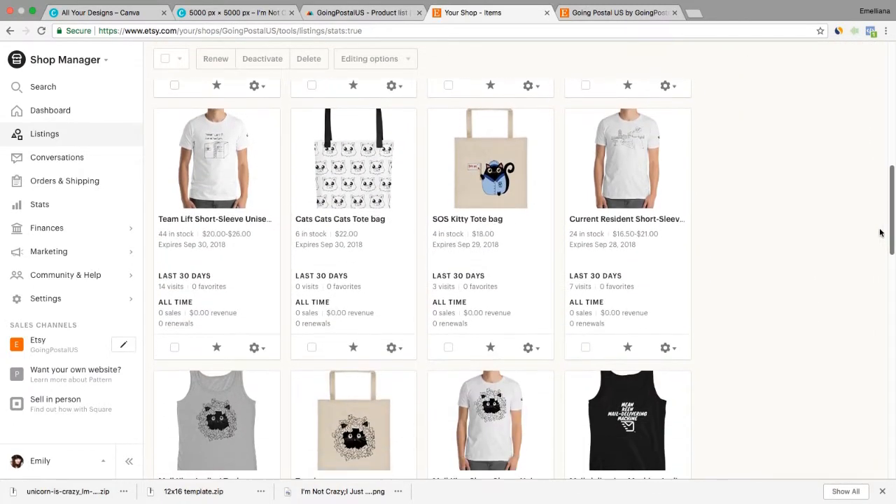
left_click(404, 353)
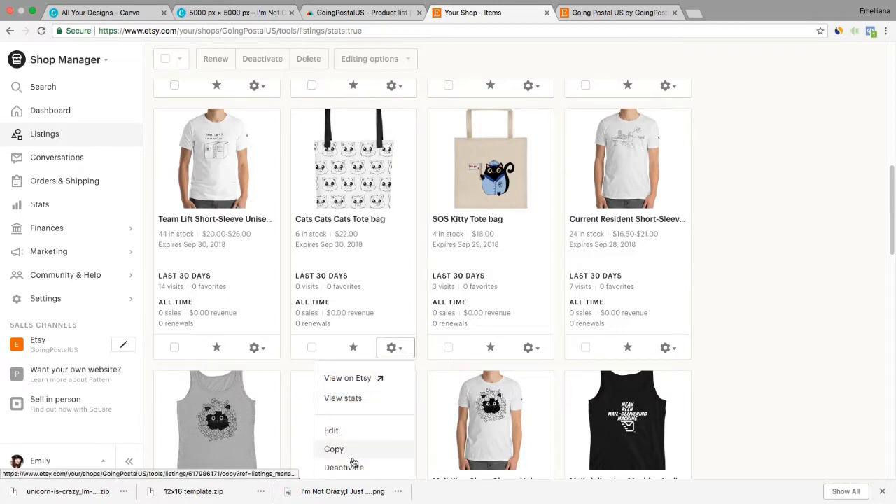
scroll(895, 212, "down", 3)
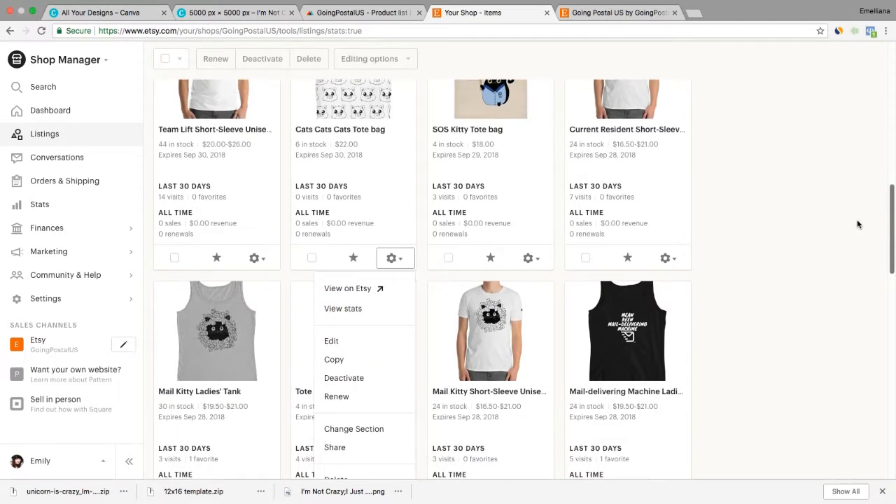
left_click(344, 378)
left_click(460, 300)
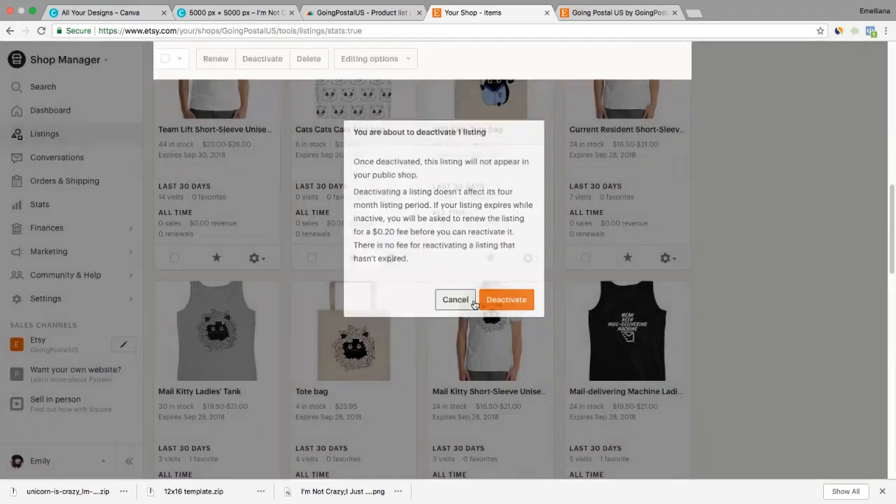
Step: Permanently delete the Cats Cats Cats Tote bag listing from the shop's active listings
left_click(396, 257)
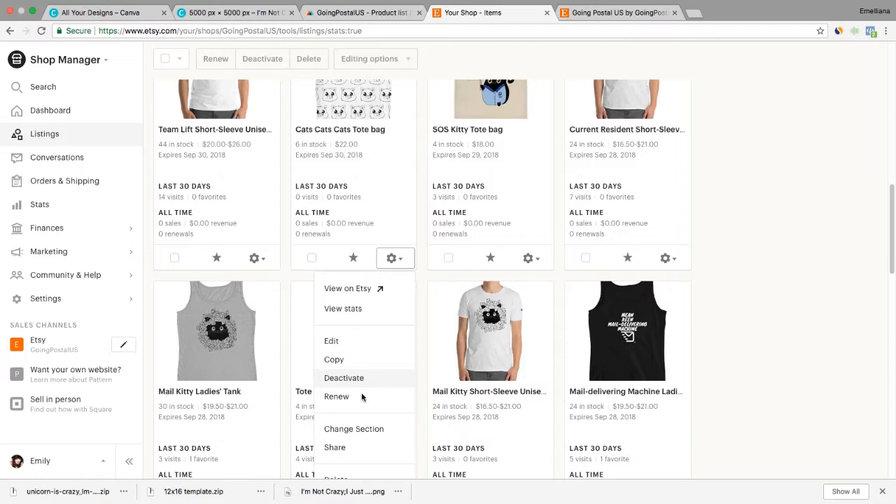
left_click(369, 479)
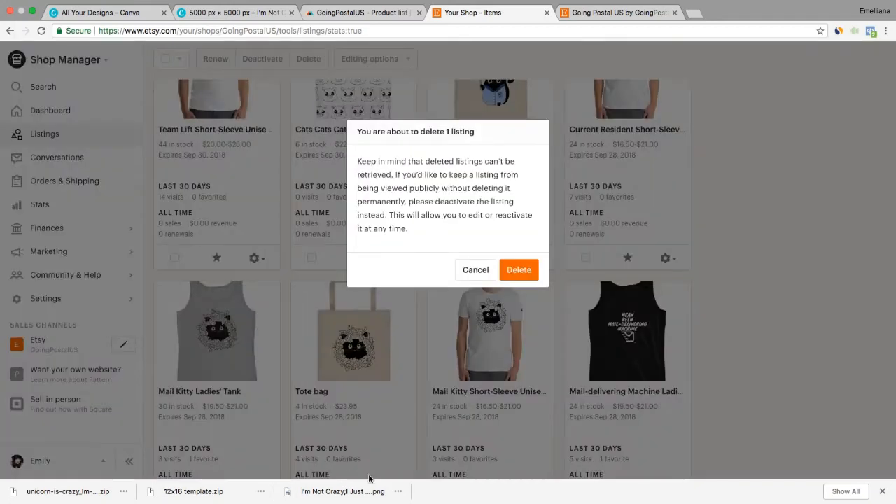
left_click(521, 270)
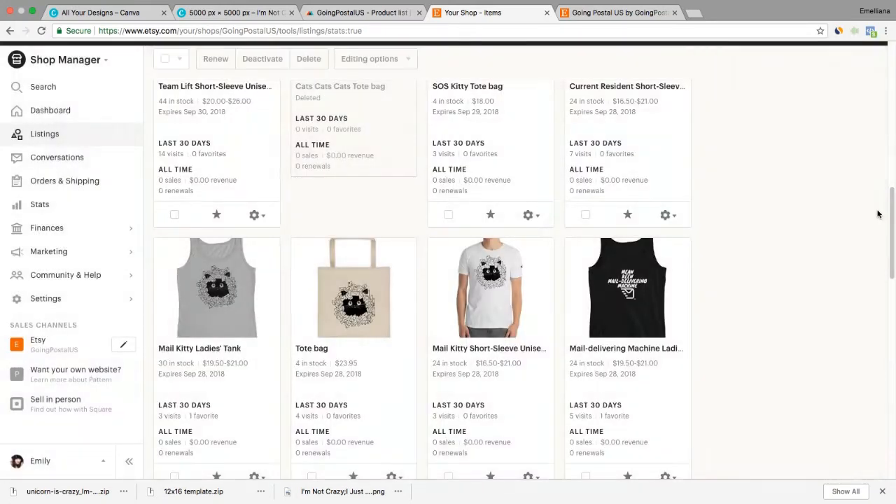
Step: Permanently delete the SOS Kitty Tote bag listing from the shop's active listings
scroll(888, 210, "up", 5)
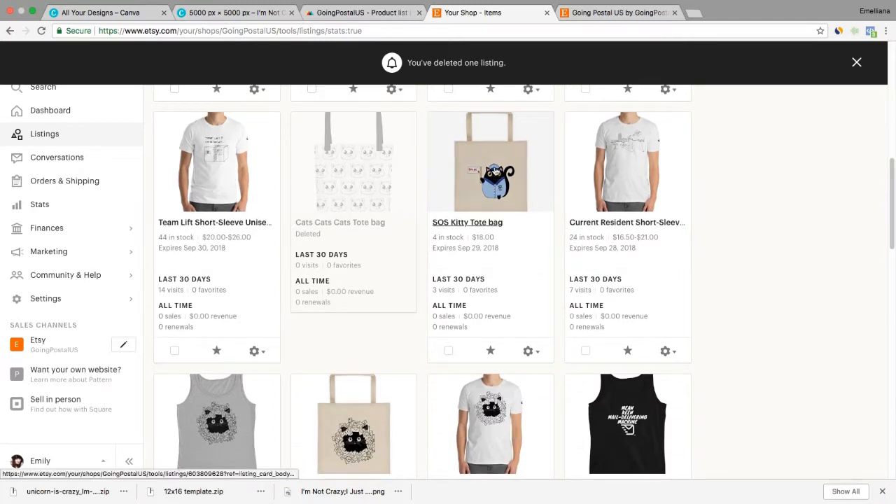
left_click(531, 351)
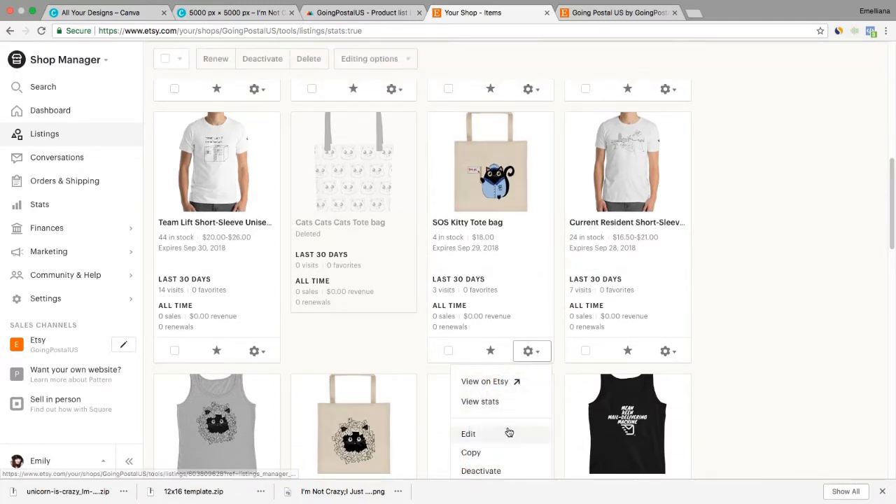
scroll(884, 238, "down", 3)
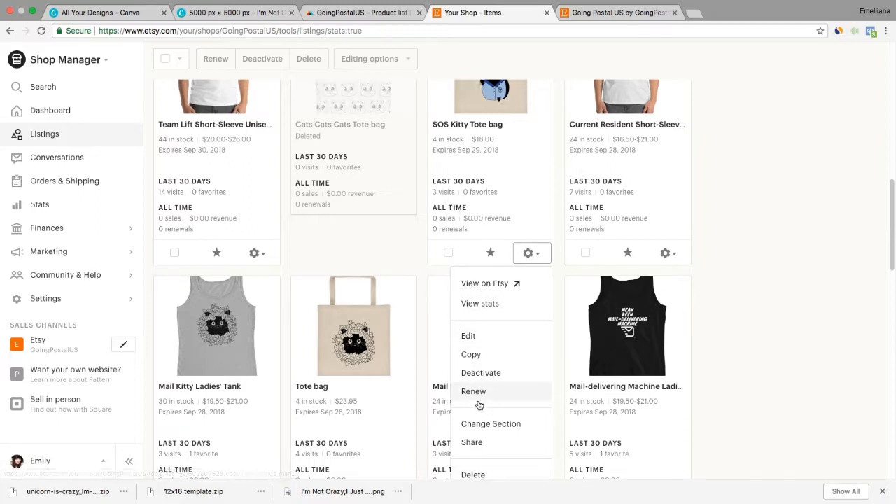
left_click(473, 474)
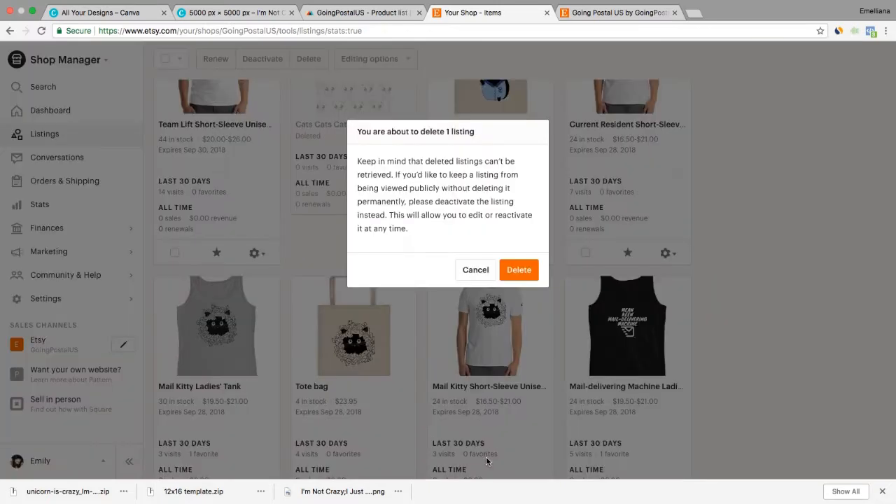
left_click(519, 273)
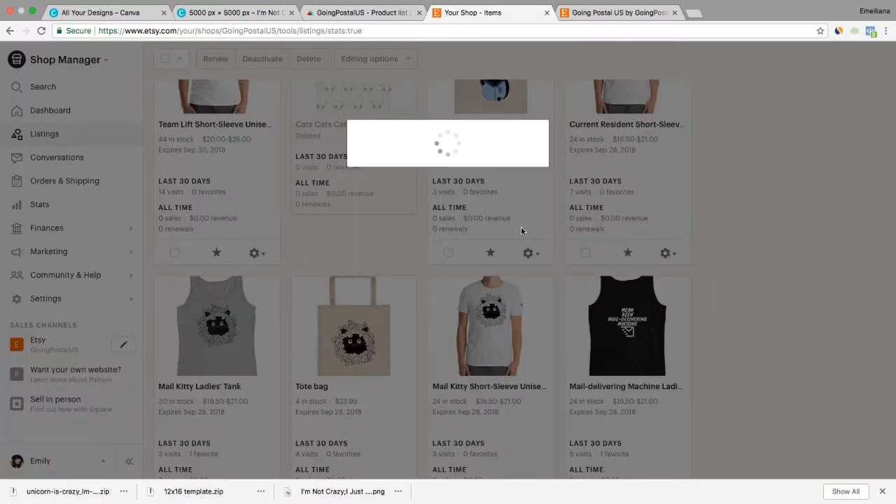
Step: Reload the shop's listings page to check the current active listings
scroll(889, 249, "down", 3)
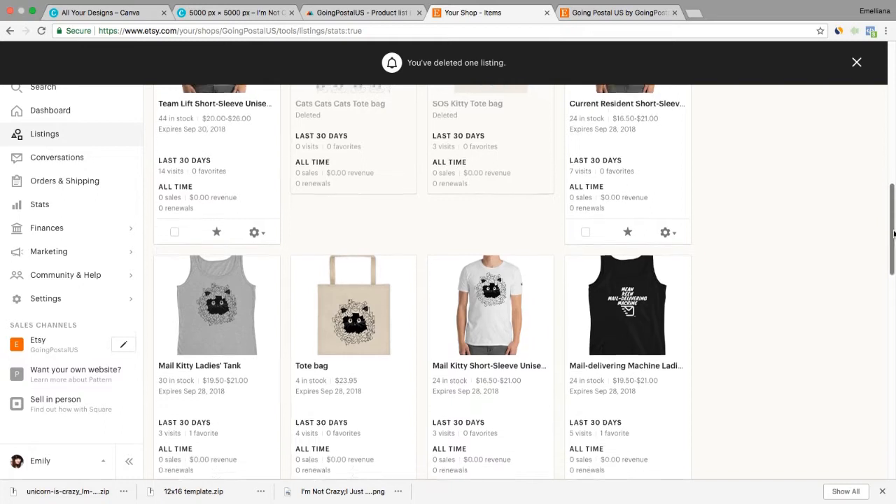
left_click_drag(893, 246, 867, 47)
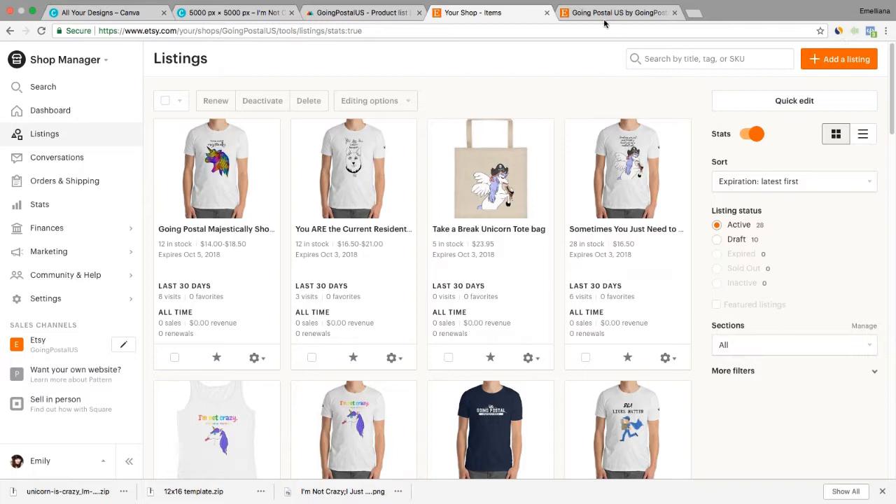
left_click(41, 31)
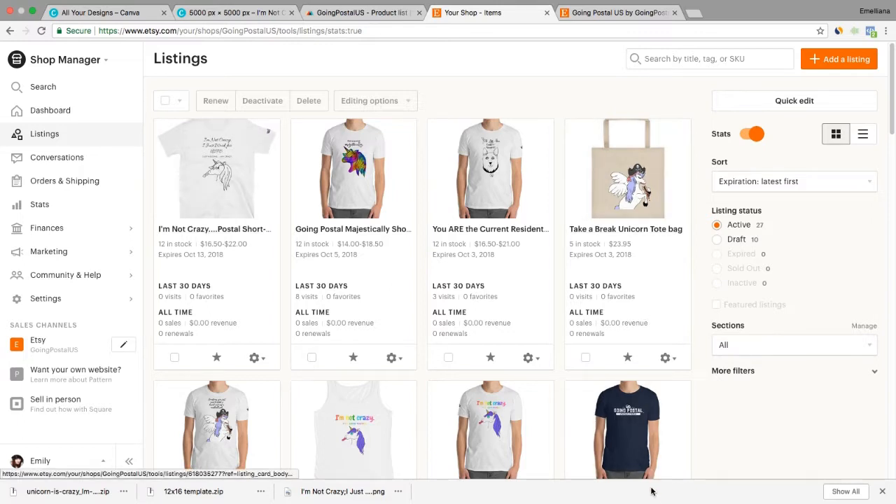
Step: Switch to the GoingPostalUS product list in Printful and start adding a new product
mouse_move(651, 499)
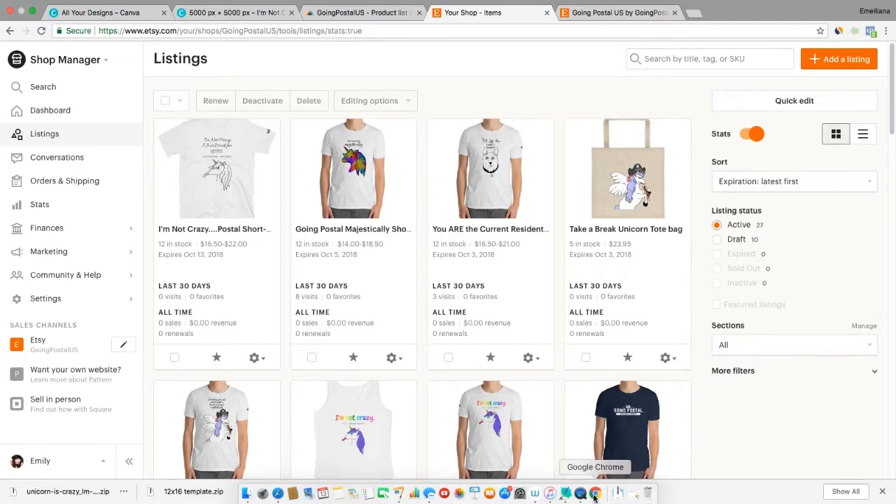
left_click(377, 15)
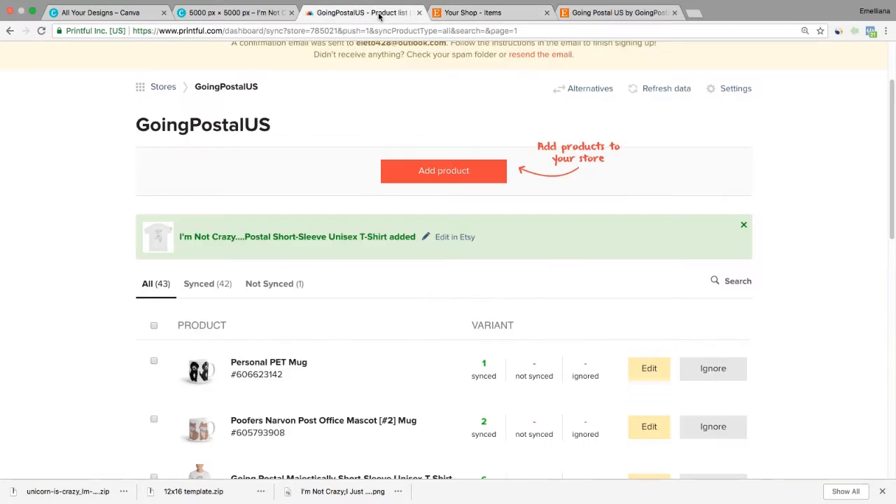
left_click(481, 170)
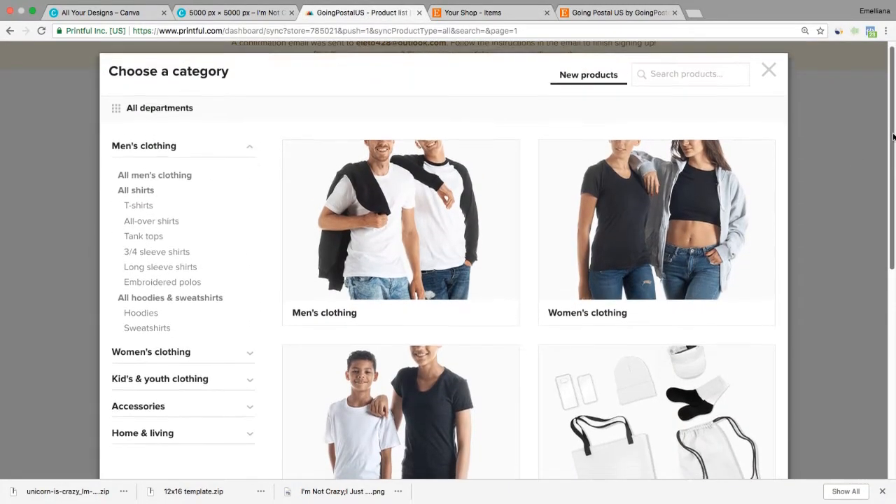
Step: Choose the White Glossy Mug from the Home & living coffee mugs as the product to design
scroll(882, 112, "down", 2)
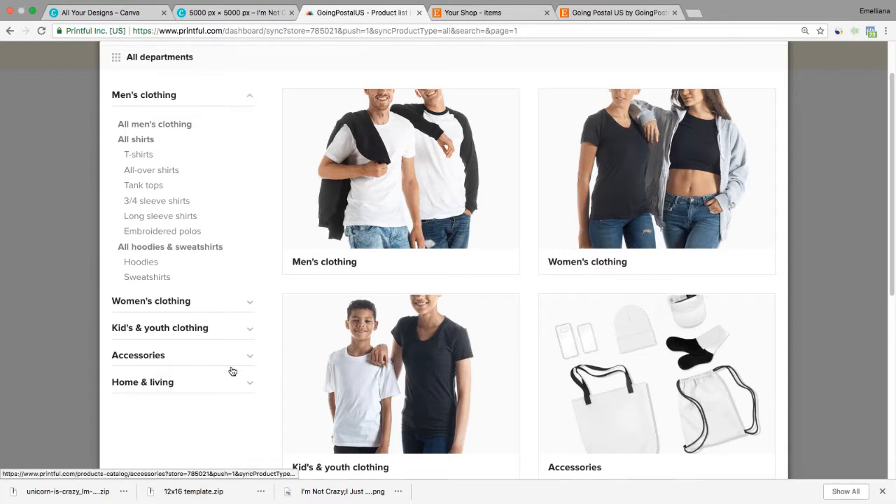
left_click(250, 383)
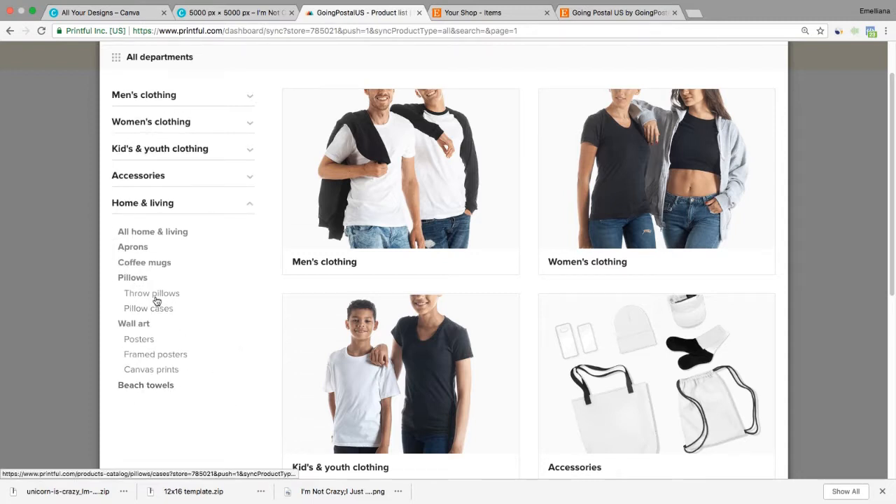
left_click(147, 263)
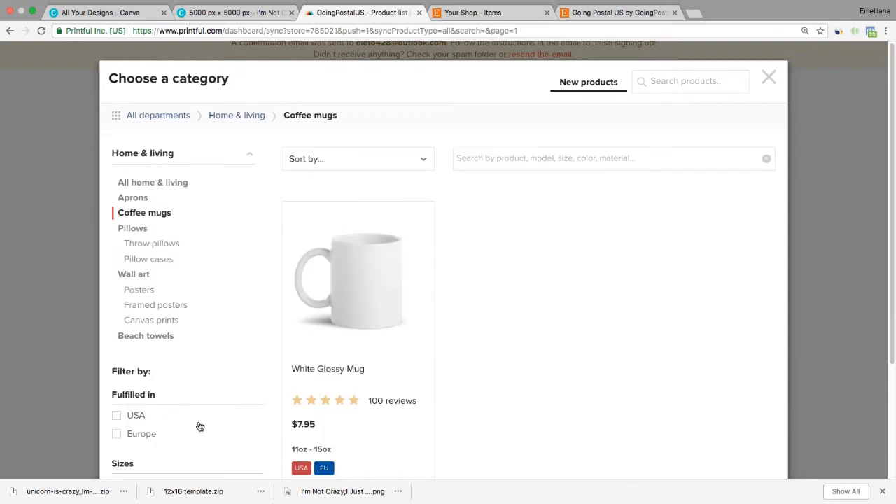
left_click_drag(884, 127, 886, 184)
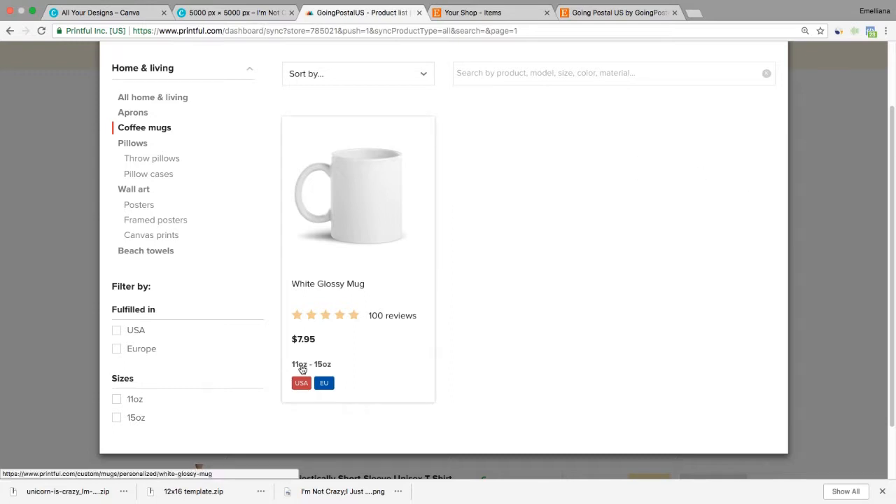
left_click(377, 201)
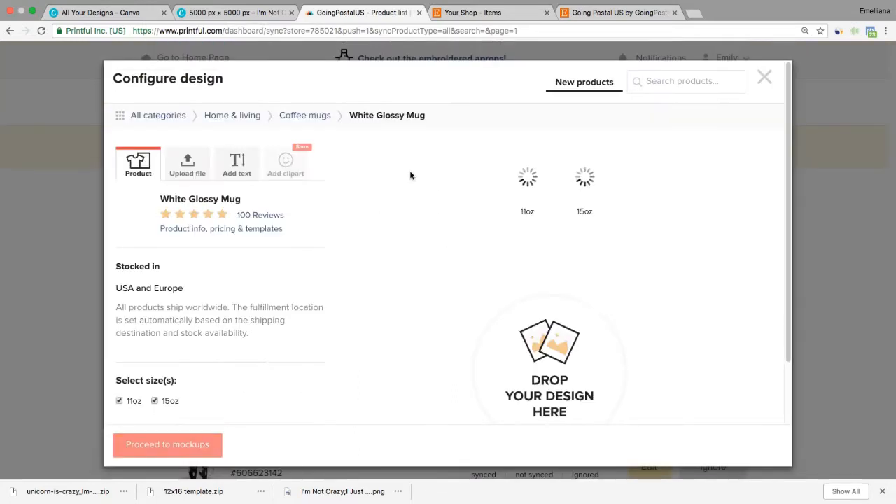
Step: Exclude the 11oz size so the White Glossy Mug is offered only in 15oz
left_click_drag(787, 159, 778, 222)
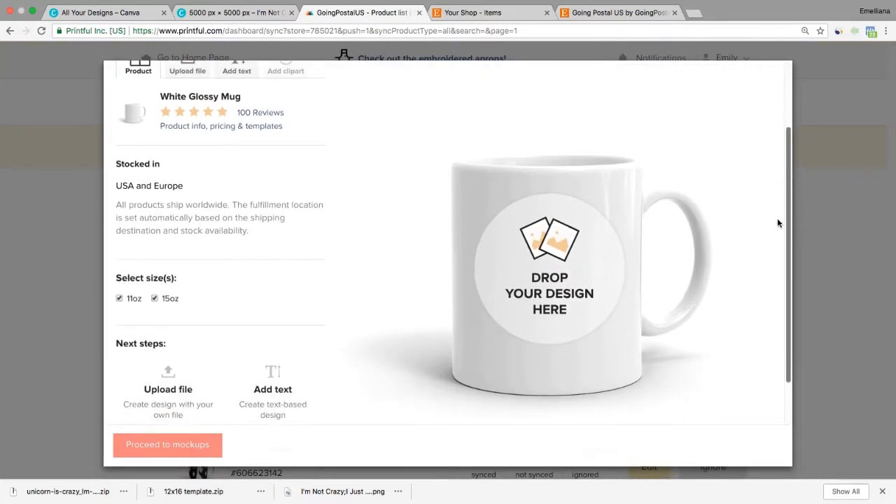
left_click_drag(787, 162, 766, 142)
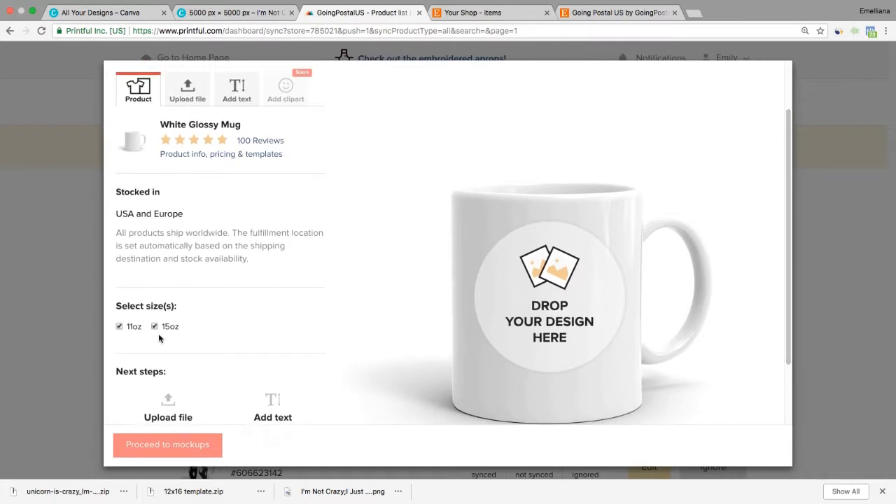
left_click(125, 327)
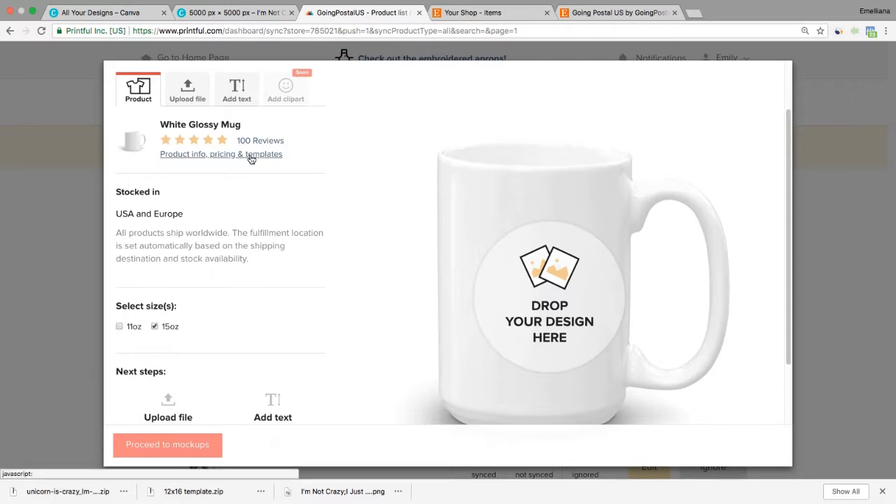
Step: Open the store's file library for the mug design and delete the three unicorn-is-crazy shirt mockup files
left_click(198, 83)
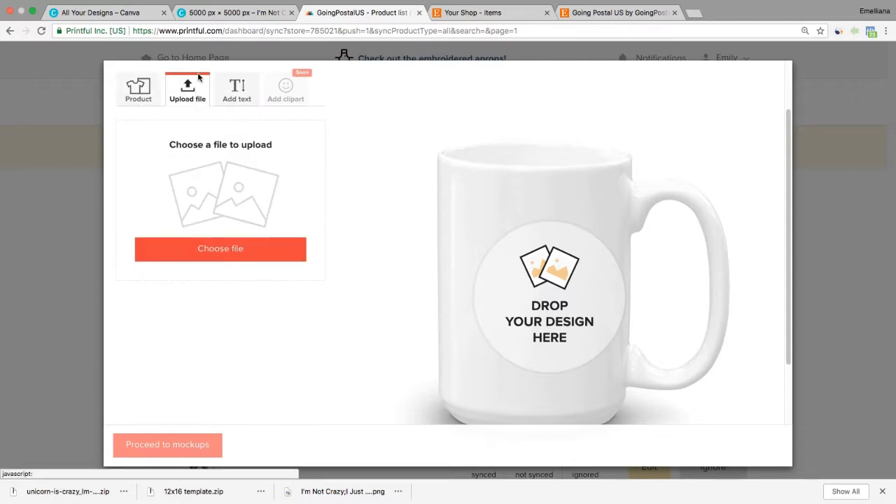
left_click(257, 257)
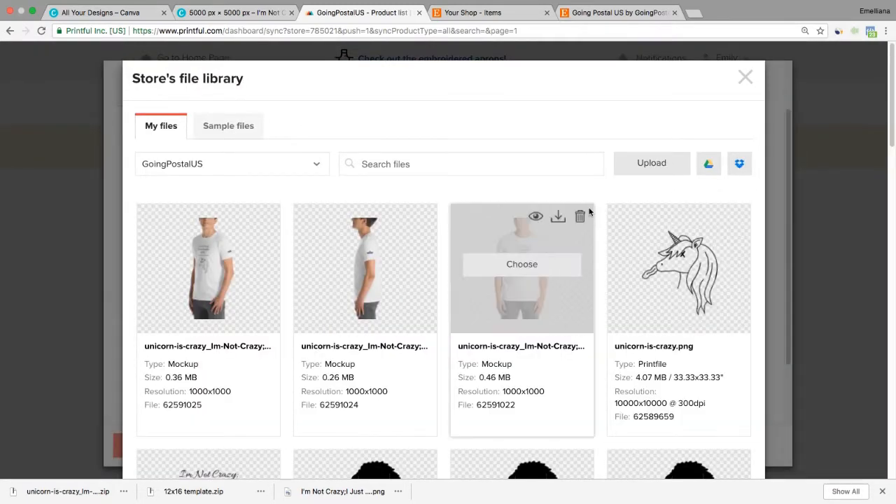
left_click(581, 216)
key("Return")
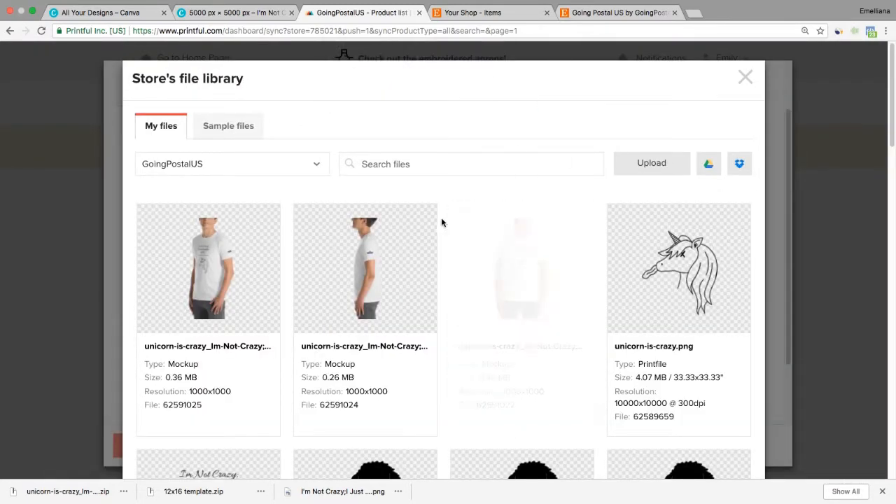
left_click(423, 217)
left_click(546, 92)
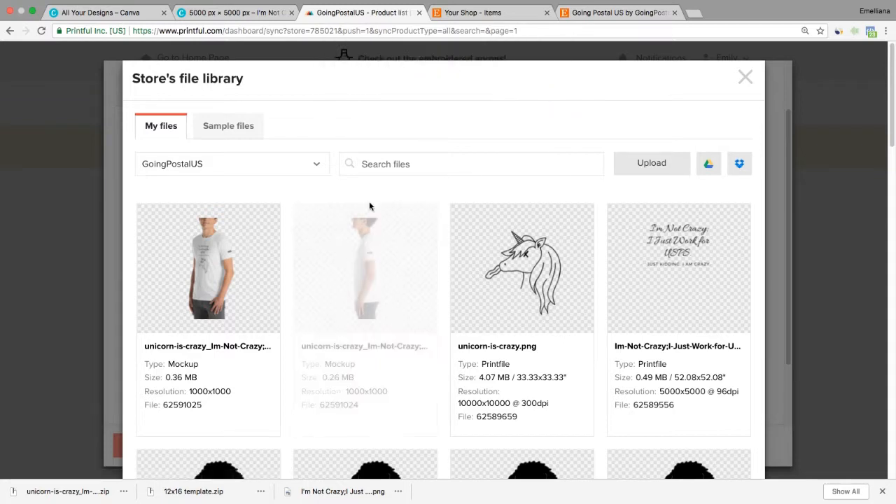
left_click(267, 216)
left_click(546, 92)
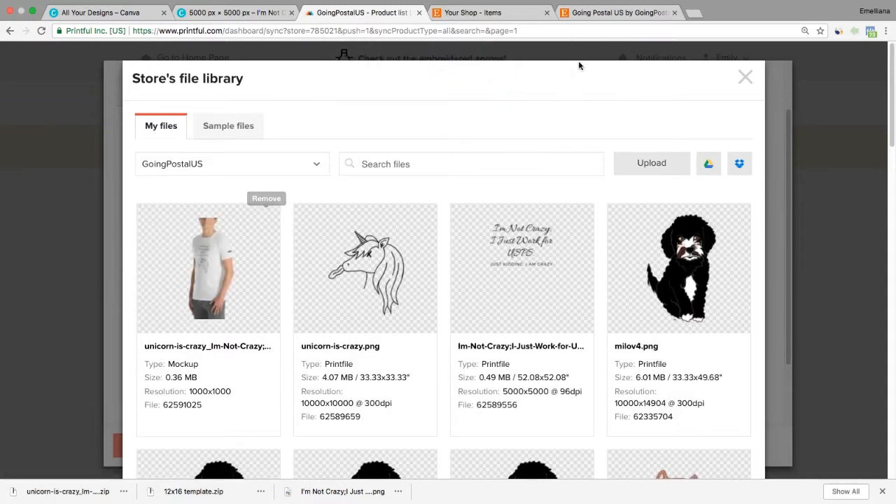
Step: Add the Im-Not-Crazy;I-Just-Work-for-USPS text file to the mug and place it at the left end of the print area
mouse_move(403, 233)
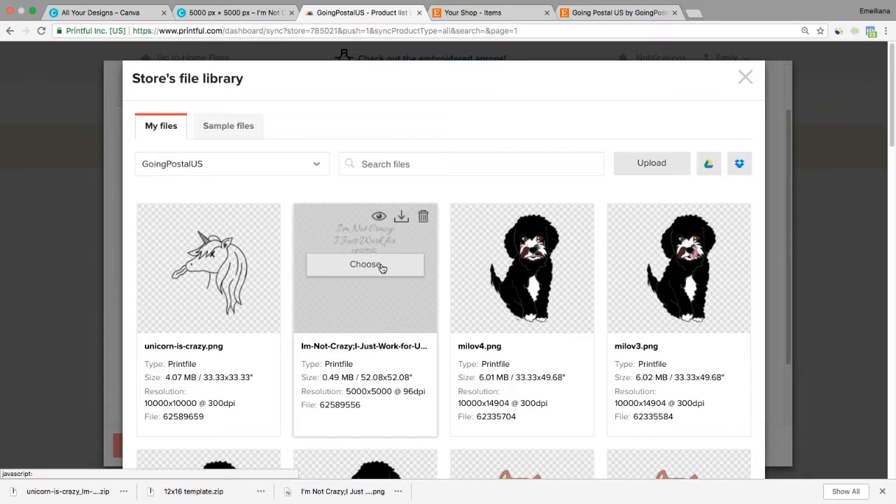
left_click(410, 262)
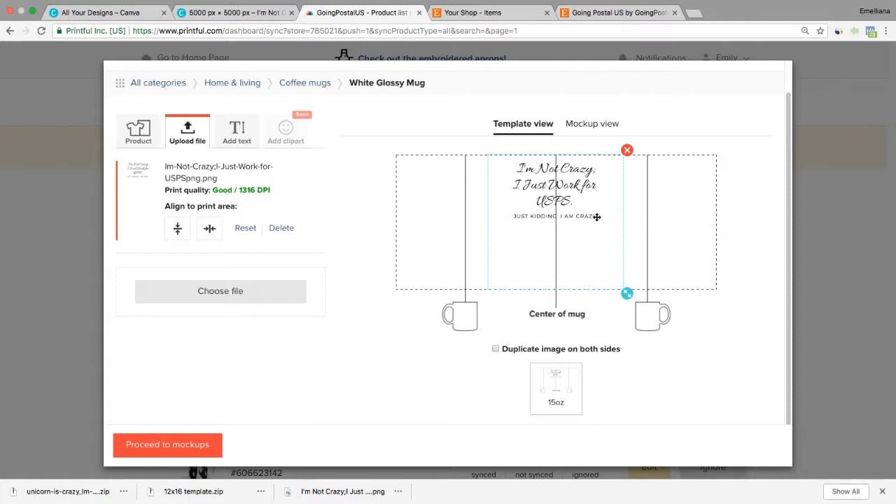
left_click_drag(598, 221, 523, 218)
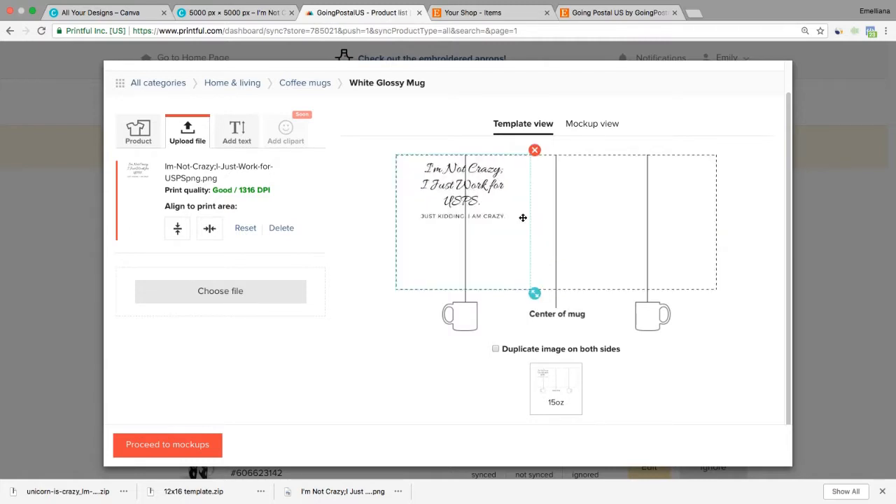
Step: Add unicorn-is-crazy.png from the file library, shrink it and place it directly beneath the text on the mug's left side
left_click(222, 293)
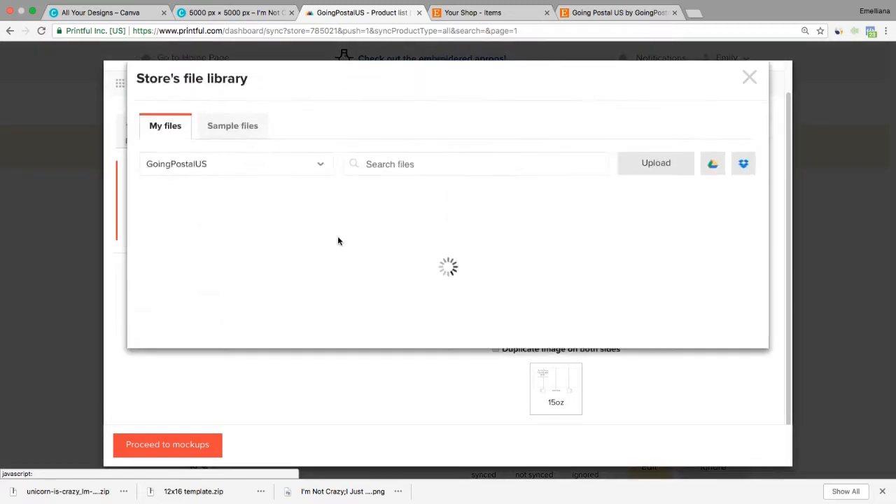
left_click(225, 266)
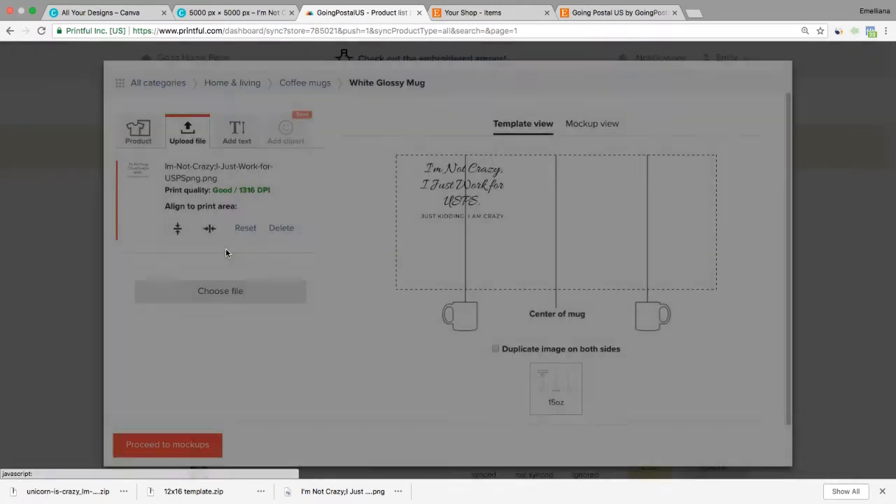
left_click_drag(578, 228, 598, 229)
left_click_drag(643, 288, 617, 260)
left_click_drag(588, 210, 479, 241)
left_click_drag(505, 293, 502, 291)
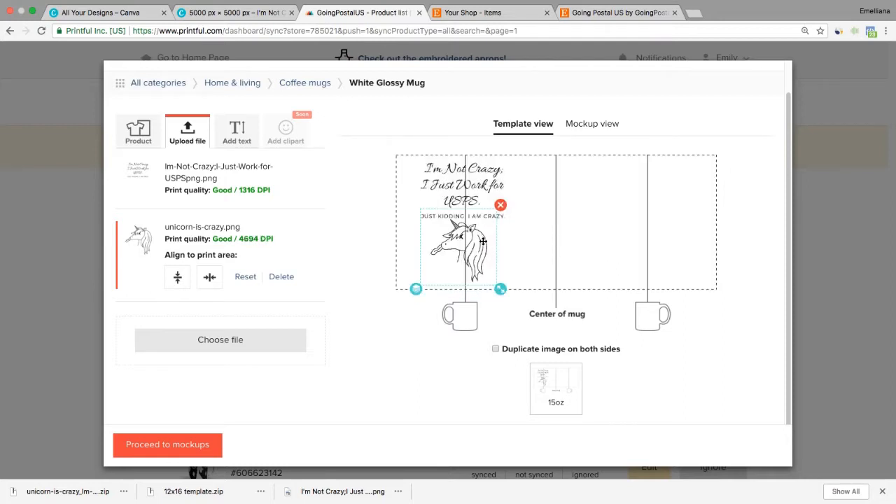
left_click_drag(485, 244, 486, 242)
left_click(588, 206)
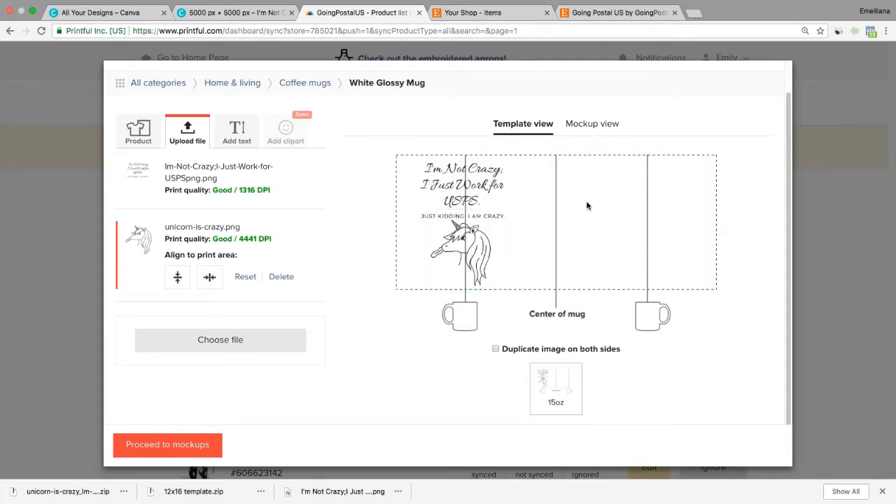
Step: Duplicate the image on both sides of the mug and nudge the right-hand text copy into alignment
left_click(495, 350)
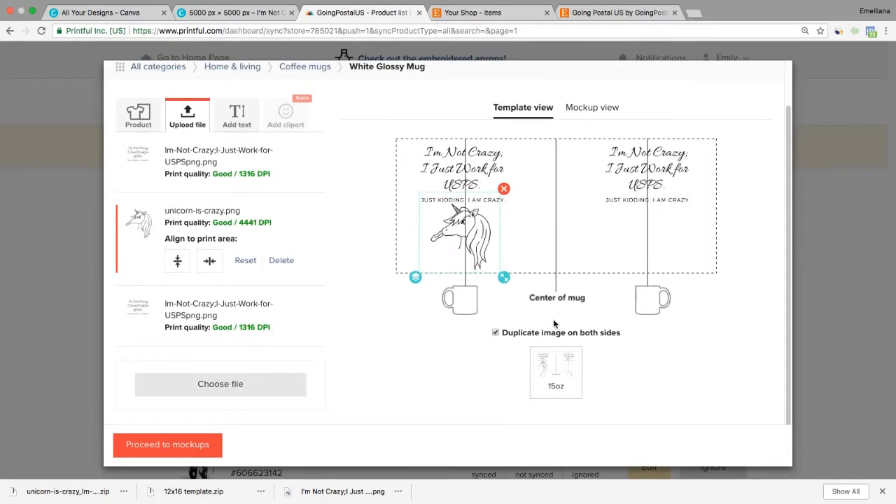
mouse_move(672, 171)
left_mouse_down()
mouse_move(673, 185)
mouse_move(669, 171)
left_mouse_up()
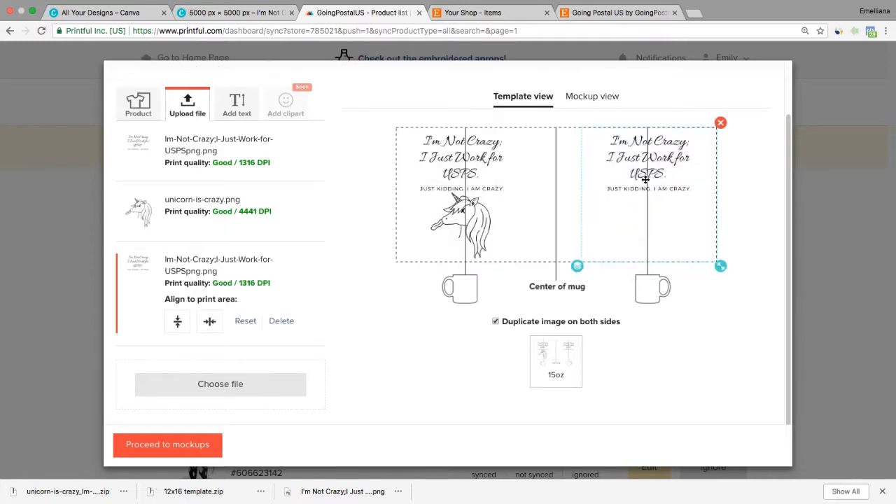
left_click(482, 236)
scroll(482, 236, "up", 1)
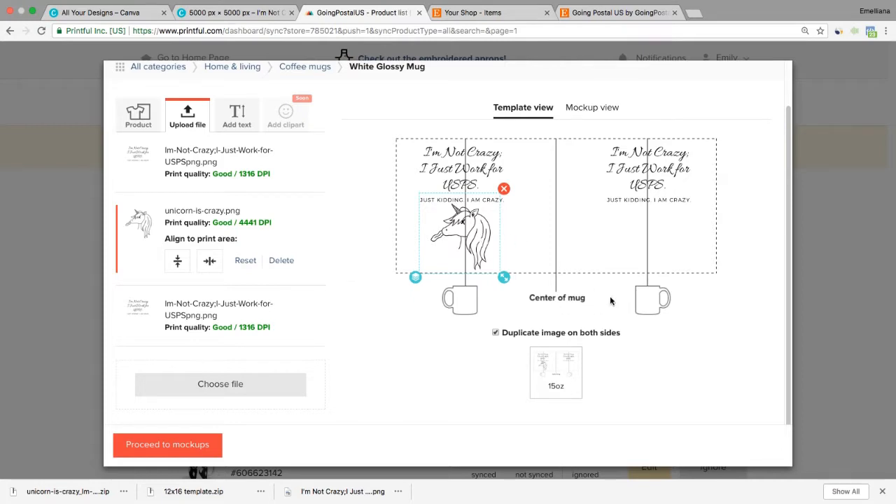
Step: Switch the both-sides duplication off and on again, and nudge the left unicorn slightly to the left beneath its text
left_click(497, 334)
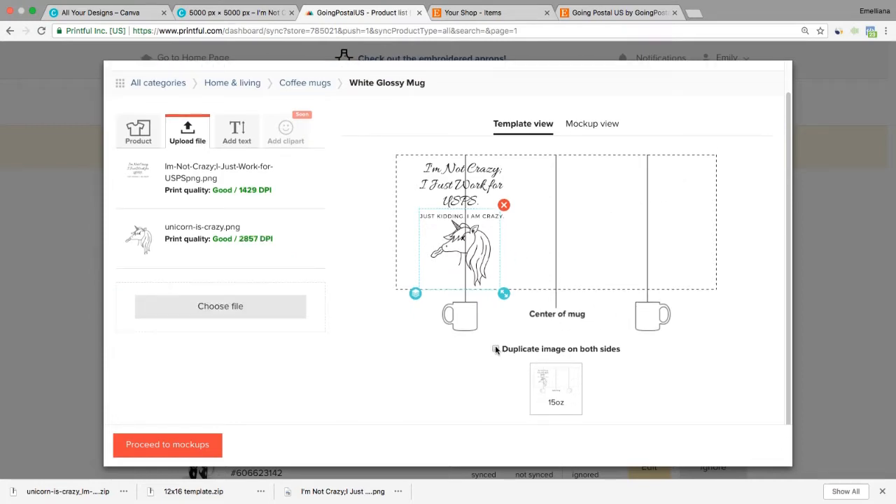
left_click(497, 350)
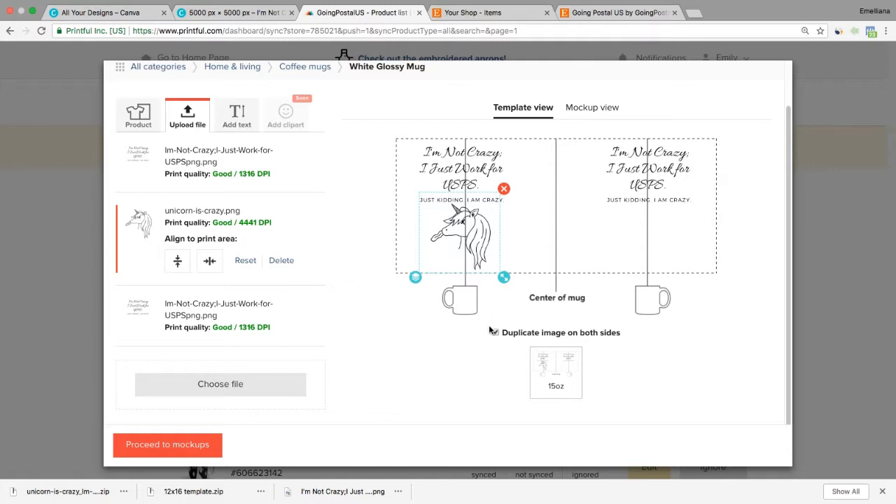
left_click(450, 349)
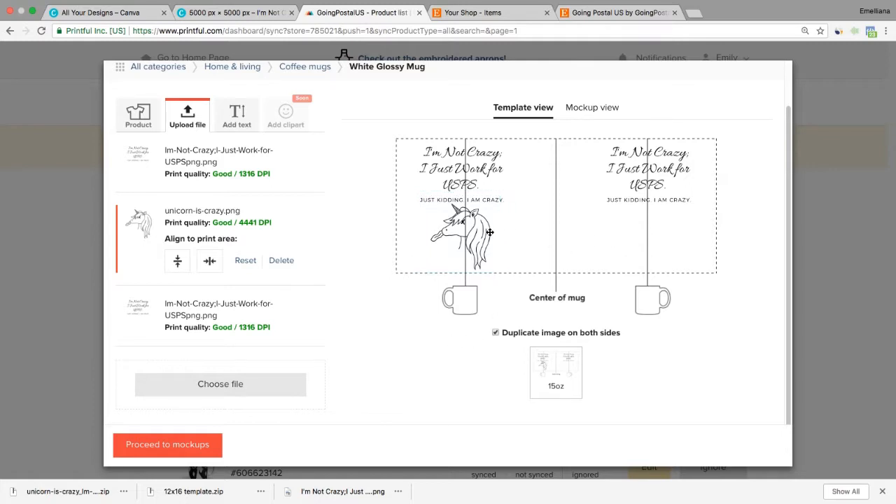
left_click_drag(487, 234, 484, 237)
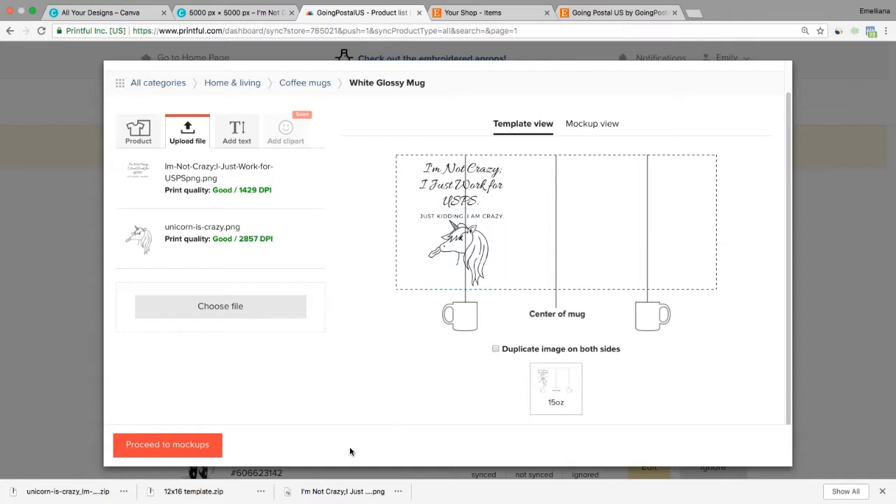
left_click(496, 348)
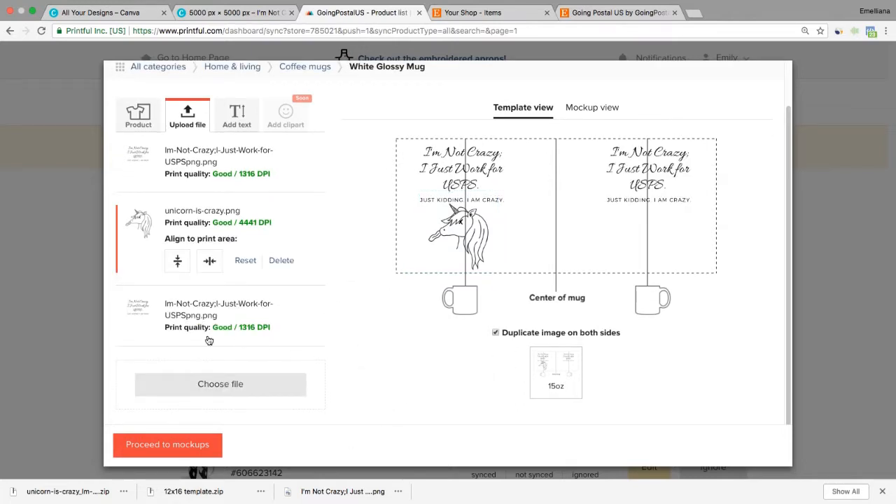
Step: Add a second unicorn-is-crazy.png from the file library and shrink it to match the left unicorn's size
left_click(263, 386)
left_click(256, 366)
left_click(253, 386)
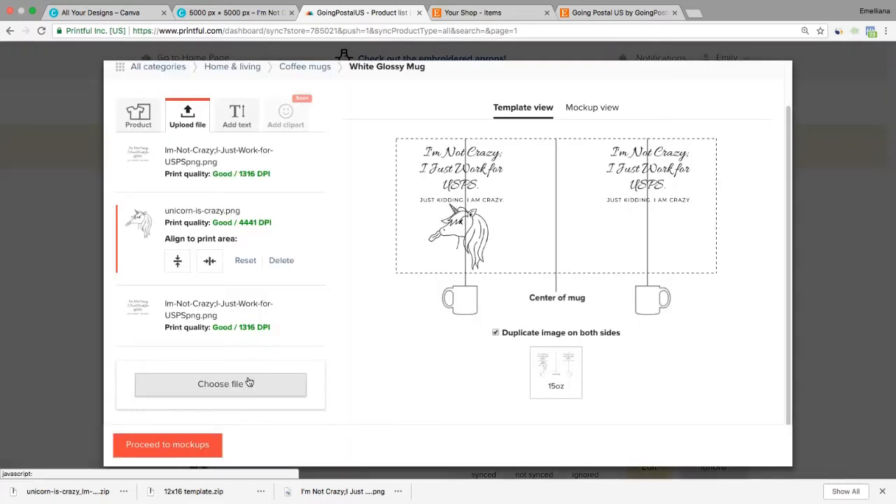
left_click(228, 267)
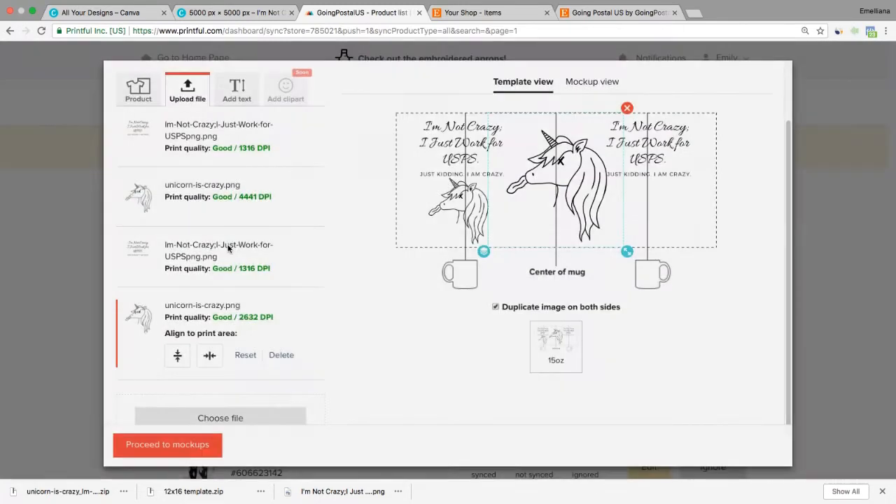
left_click_drag(611, 234, 596, 220)
left_click_drag(571, 172, 481, 201)
left_click_drag(505, 251, 501, 248)
Step: Move the second unicorn beneath the right-hand text, matching the left side's arrangement
left_click_drag(485, 205, 672, 208)
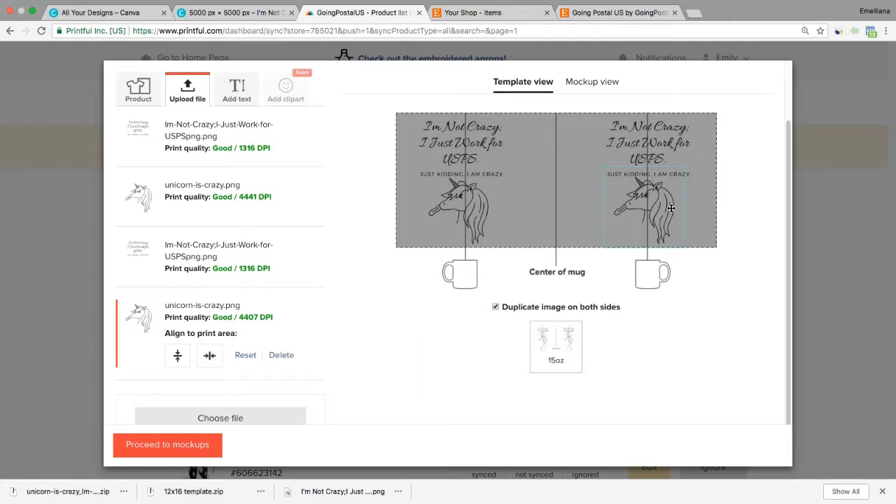
left_click_drag(671, 208, 672, 208)
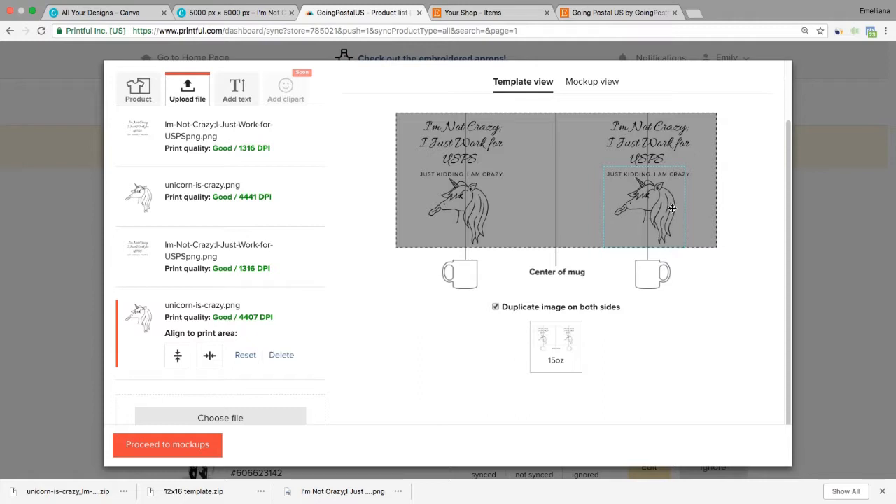
left_click_drag(671, 208, 670, 208)
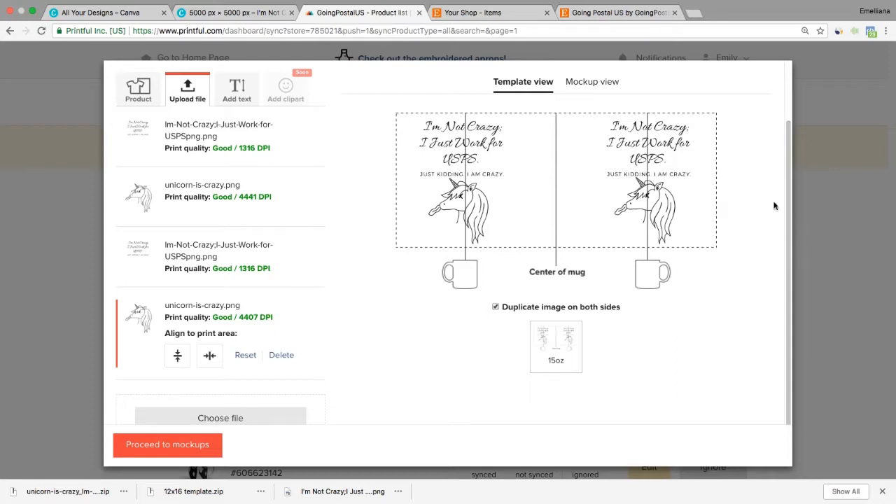
Step: Preview the mug mockup with the handle on the right, the handle on the left and from the front
left_click(606, 84)
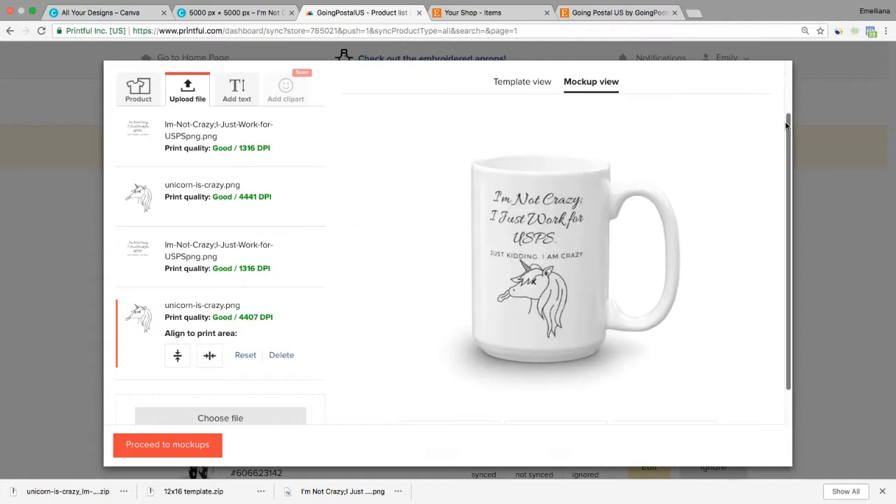
left_click_drag(788, 138, 789, 204)
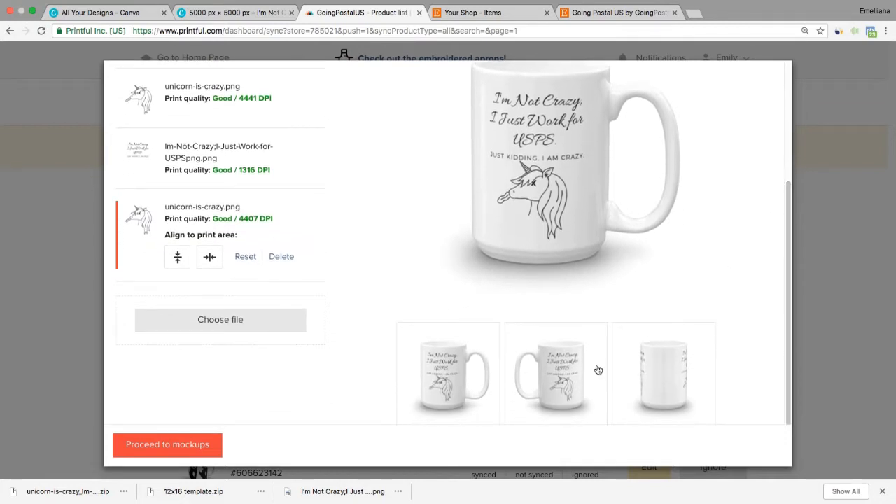
left_click(564, 385)
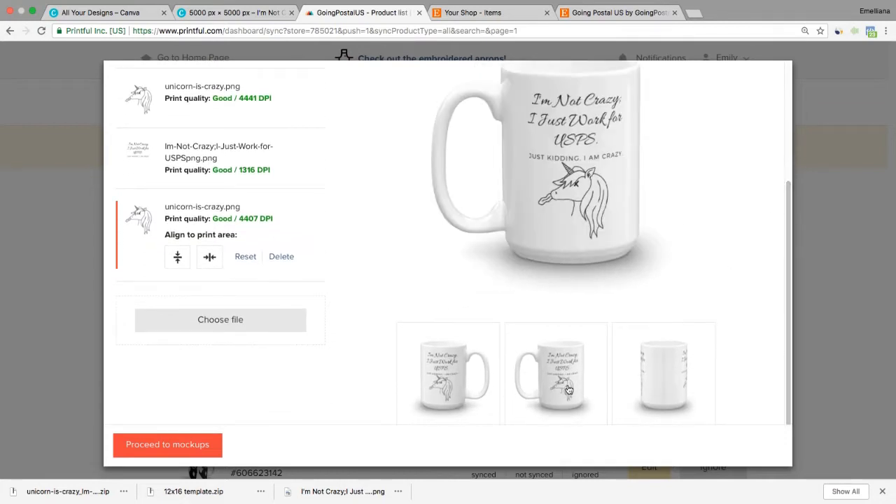
left_click(671, 389)
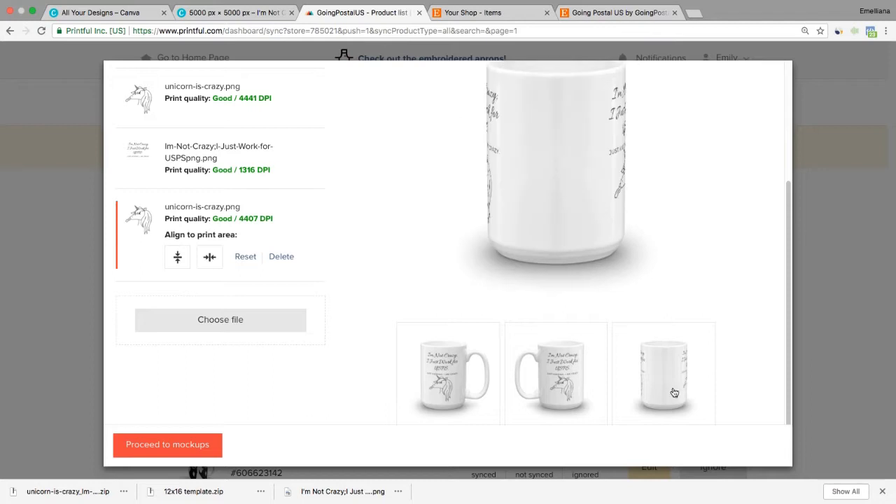
left_click(457, 386)
left_click_drag(784, 257, 784, 187)
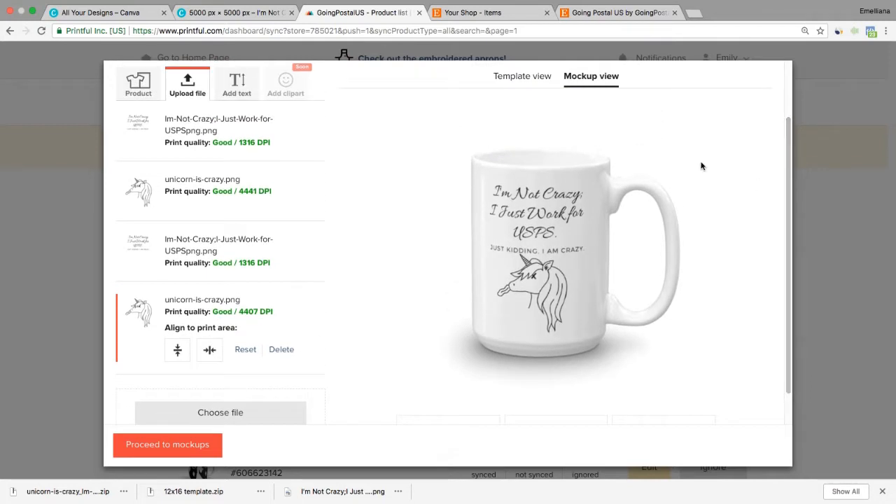
Step: Return to the print template and make the left unicorn slightly smaller
left_click(543, 77)
left_click(478, 212)
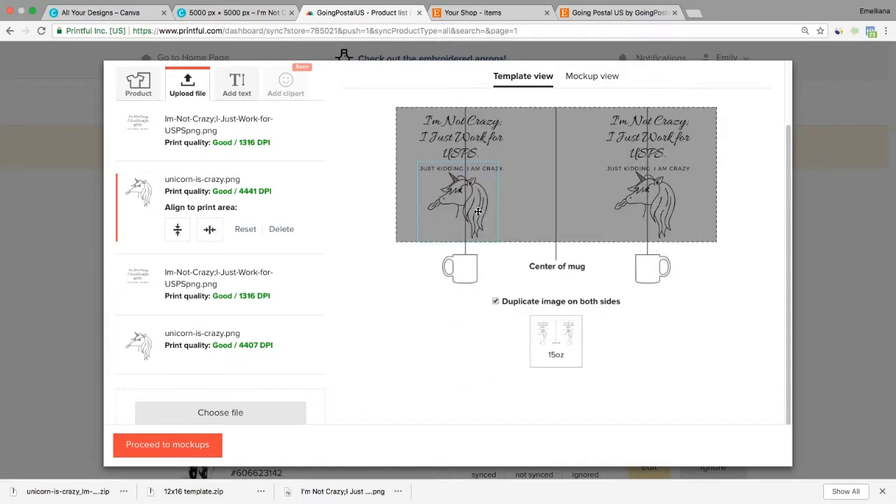
left_click_drag(503, 246, 503, 245)
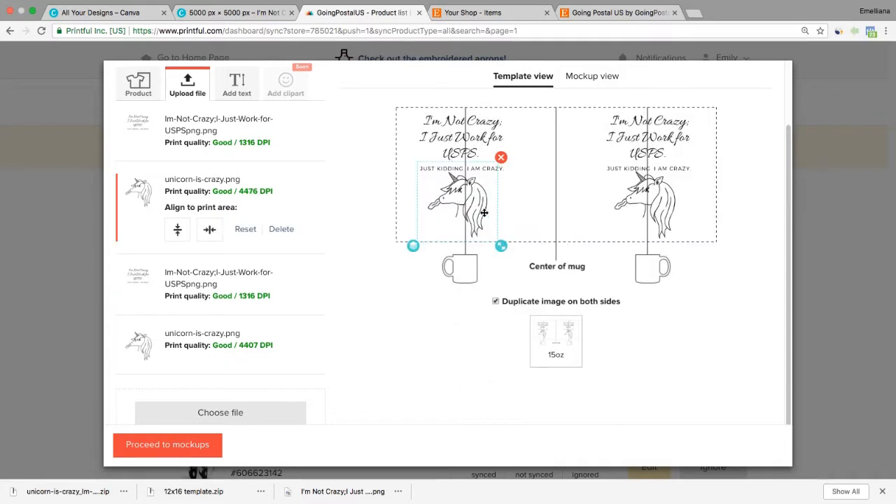
Step: Shrink both unicorns slightly and adjust their positions so each sits beneath the text on its side of the mug
left_click_drag(481, 203, 487, 202)
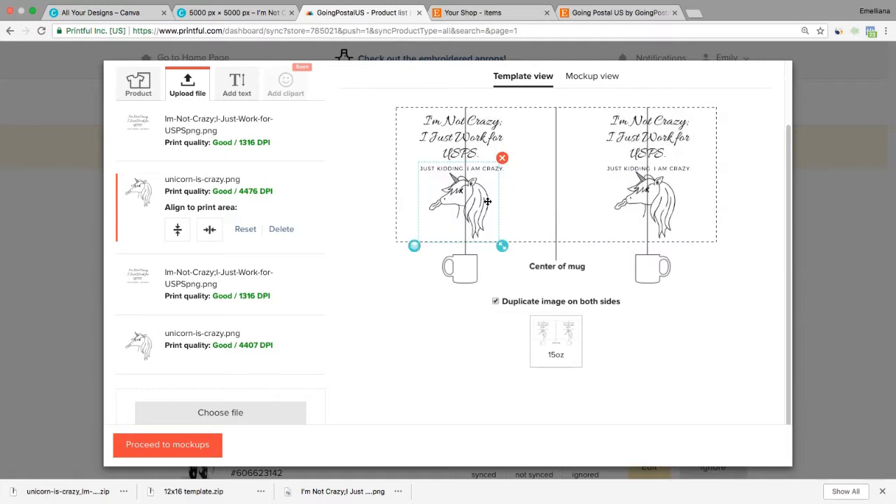
left_click_drag(502, 245, 499, 239)
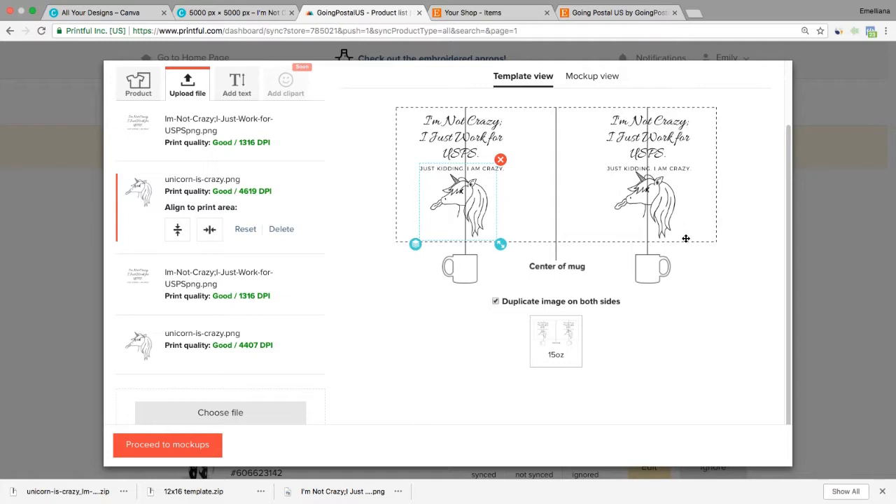
left_click(660, 212)
left_click_drag(681, 237, 685, 243)
mouse_move(660, 203)
left_mouse_down()
mouse_move(474, 202)
mouse_move(662, 203)
left_mouse_up()
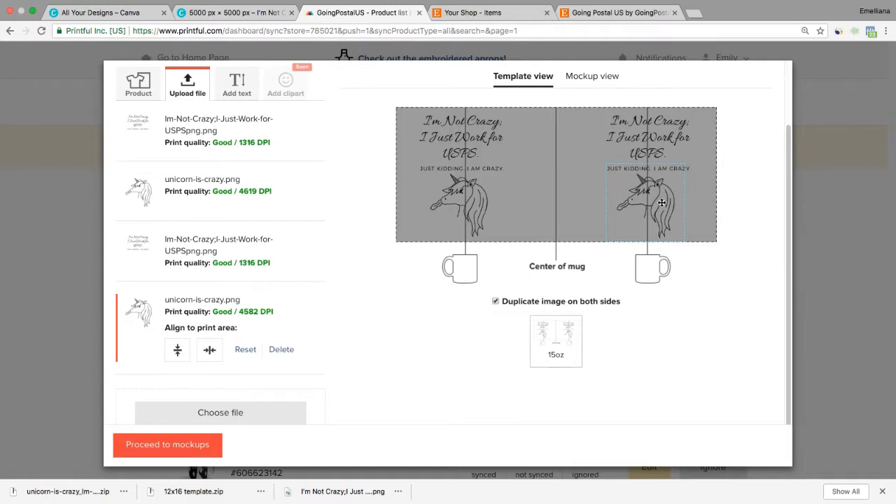
left_click_drag(662, 203, 661, 199)
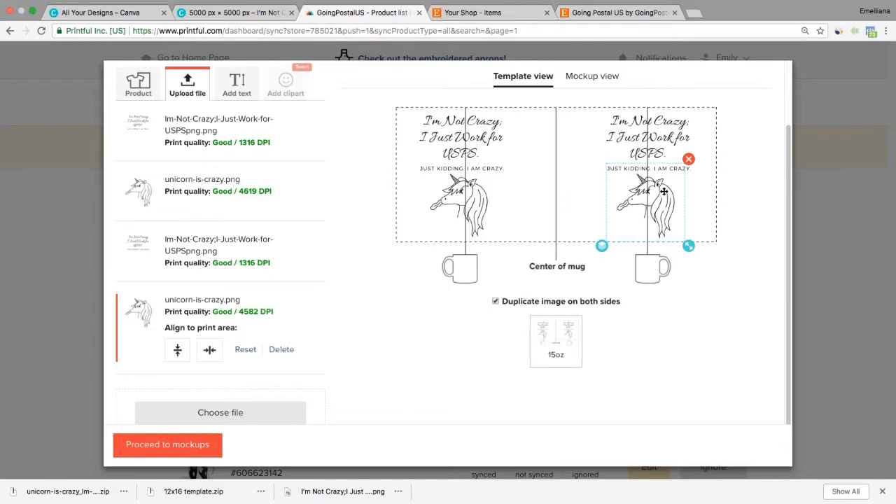
left_click_drag(660, 191, 664, 193)
left_click(720, 274)
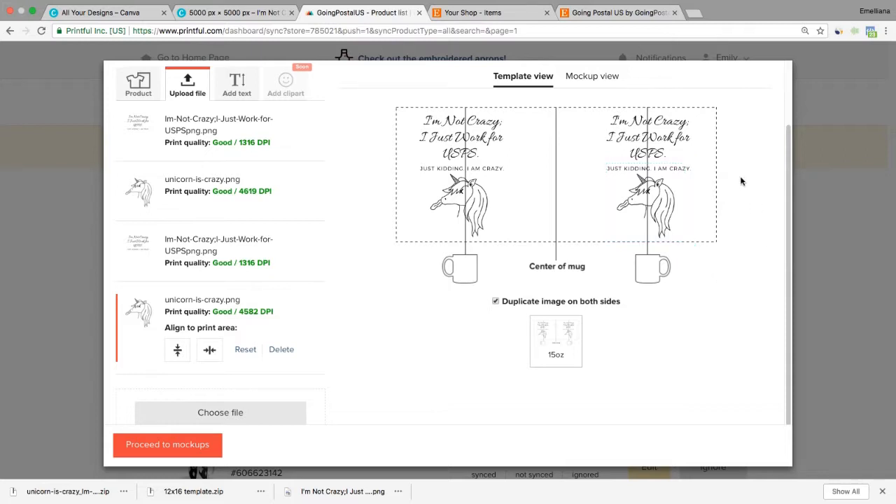
Step: Preview the updated mug mockup with the handle on the right, the handle on the left and from the front
left_click(598, 83)
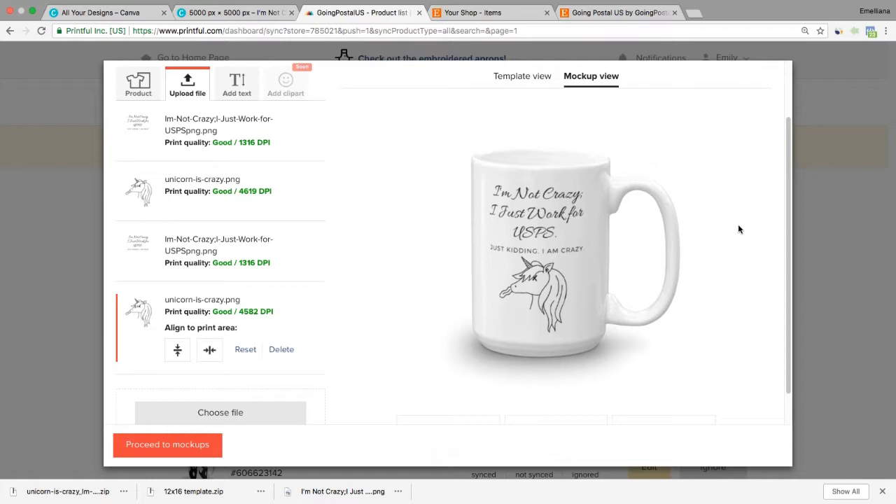
scroll(770, 266, "down", 2)
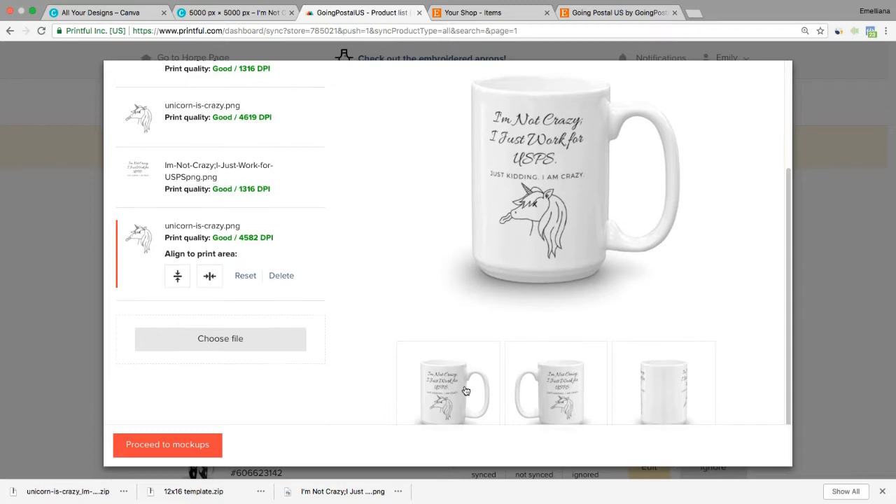
left_click(567, 405)
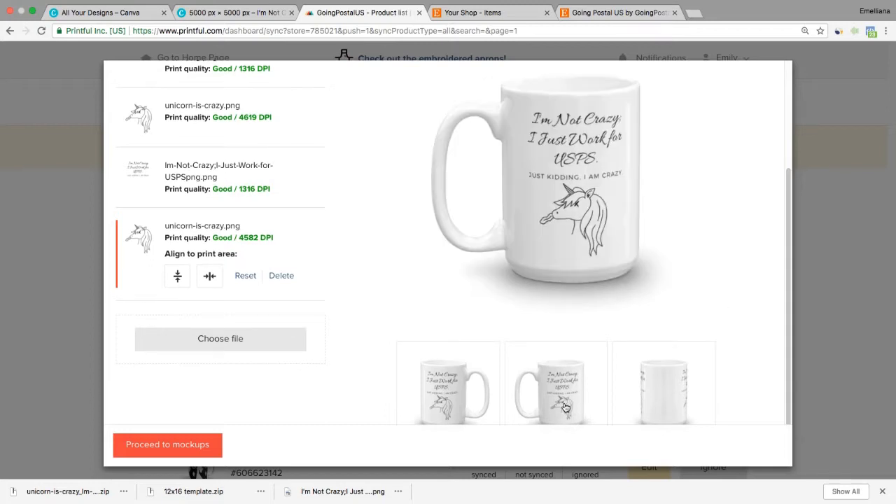
left_click(677, 405)
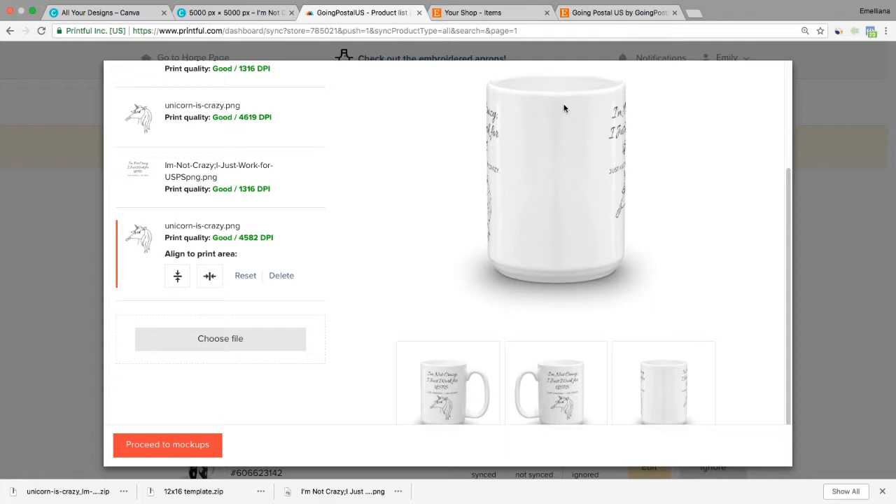
left_click_drag(788, 278, 778, 182)
scroll(779, 181, "down", 5)
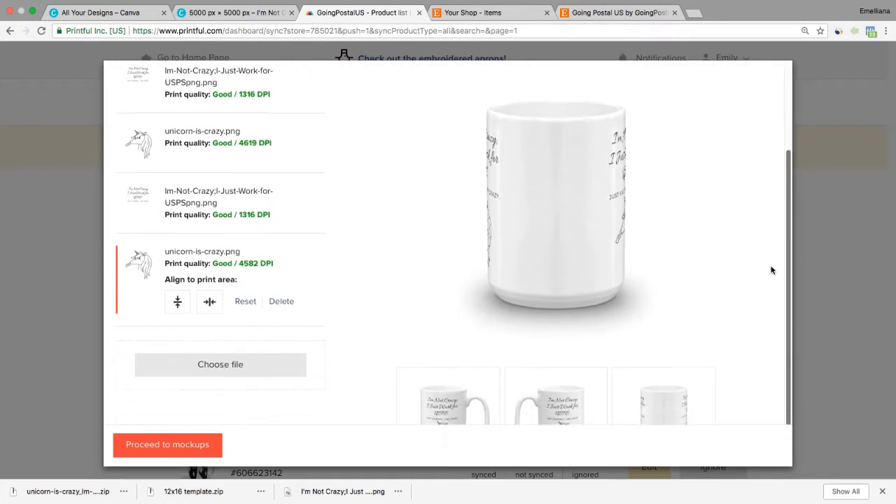
scroll(766, 257, "up", 3)
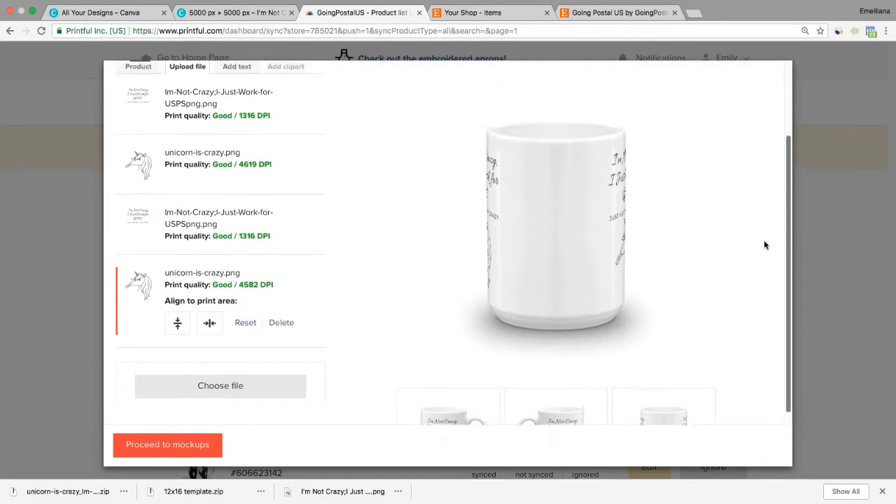
scroll(762, 214, "up", 3)
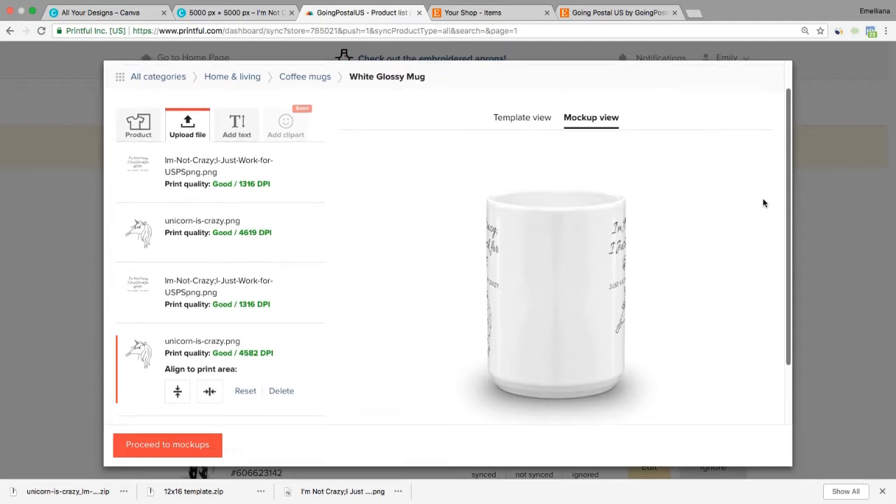
scroll(764, 171, "down", 3)
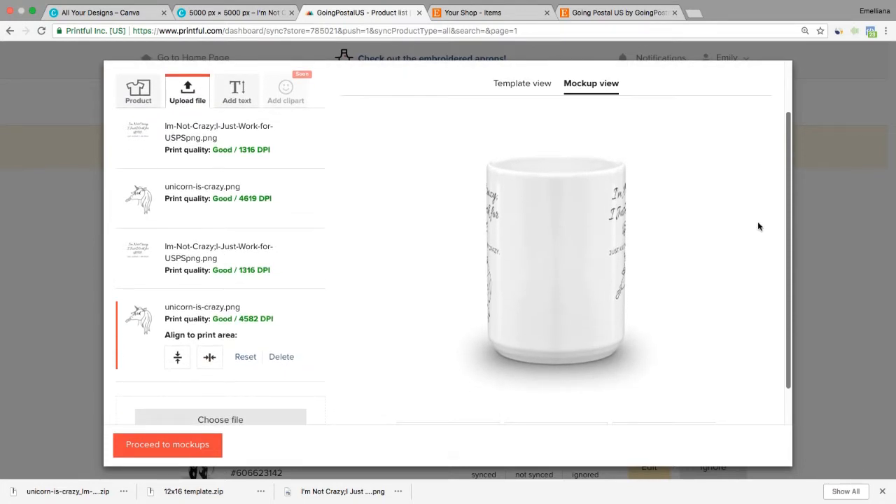
scroll(760, 222, "up", 1)
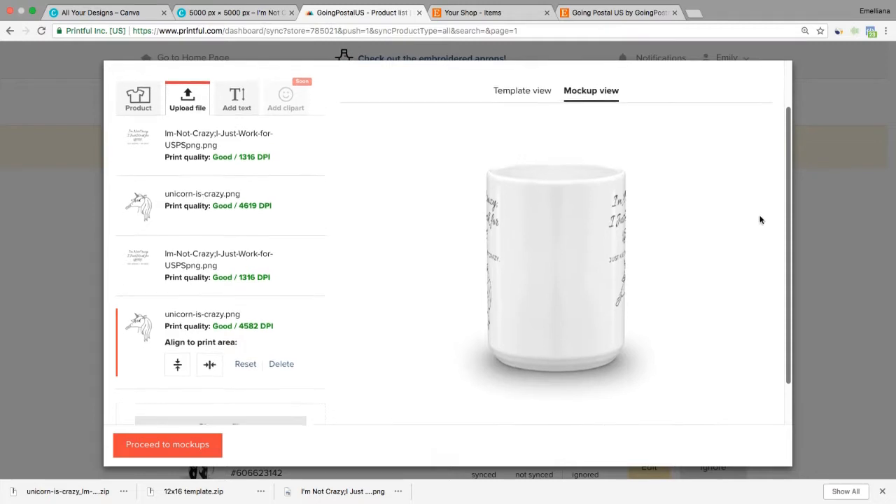
scroll(761, 219, "down", 1)
scroll(760, 238, "down", 1)
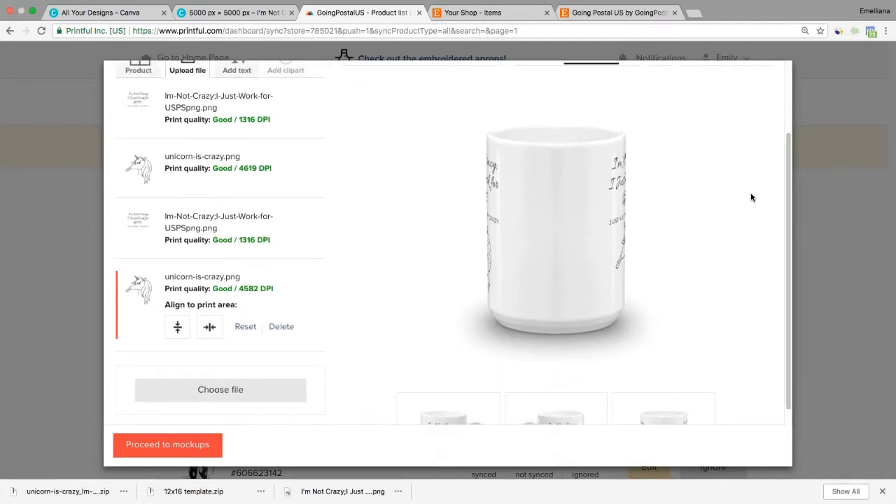
scroll(781, 203, "up", 3)
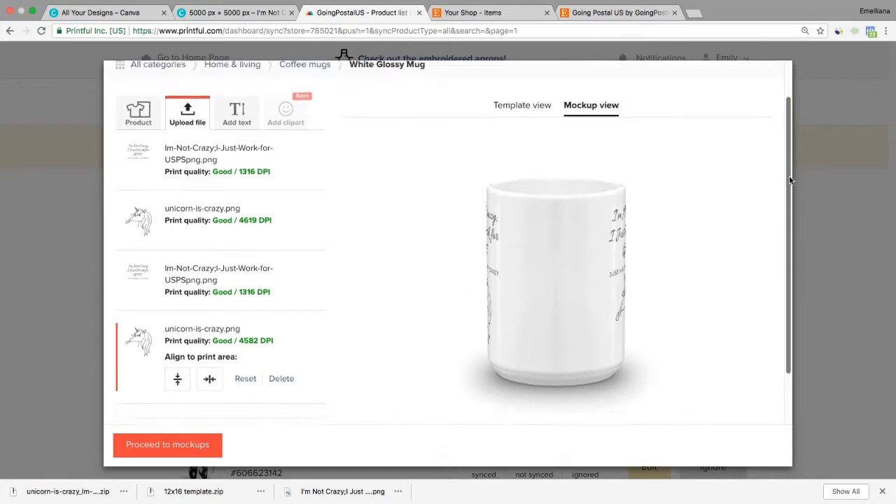
left_click(529, 118)
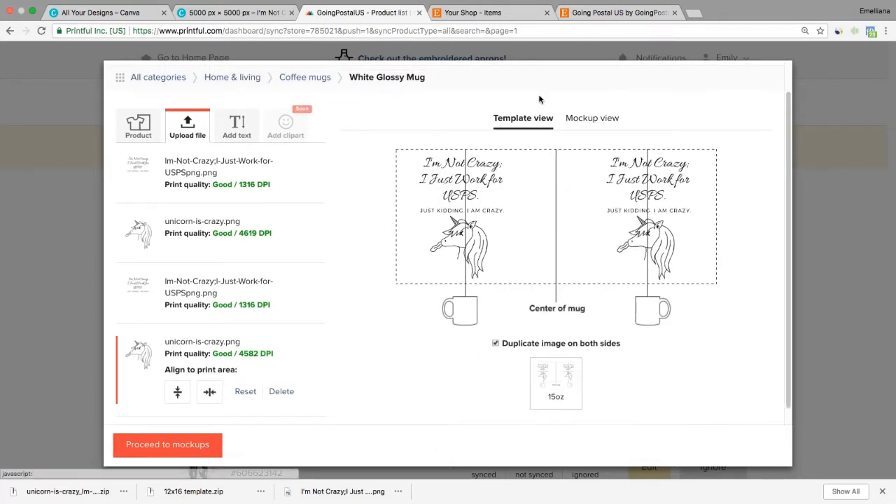
left_click(202, 443)
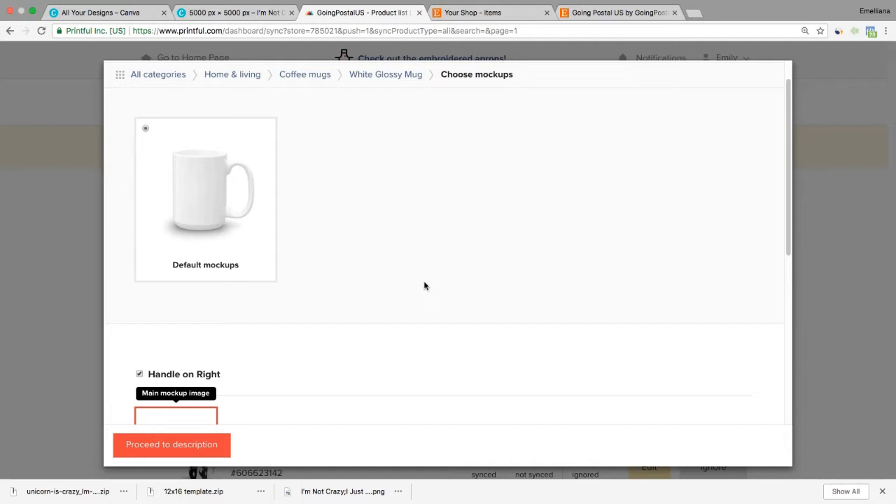
left_click_drag(788, 194, 770, 127)
left_click(409, 115)
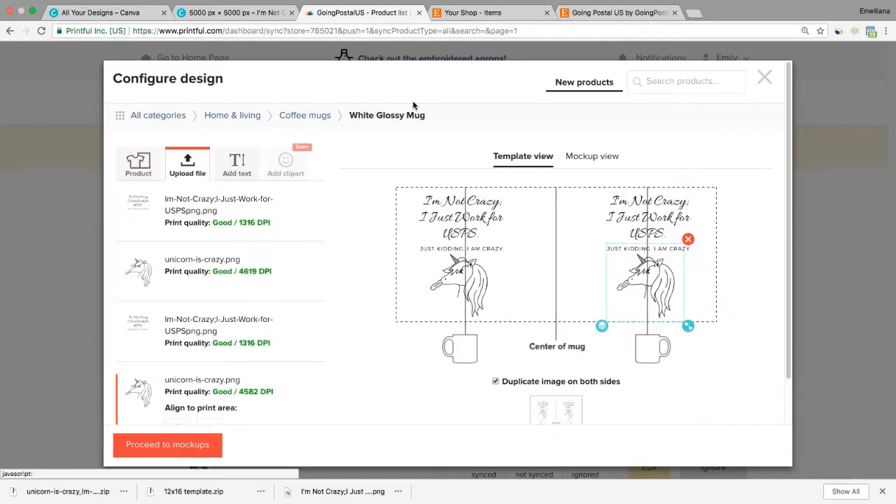
left_click(770, 226)
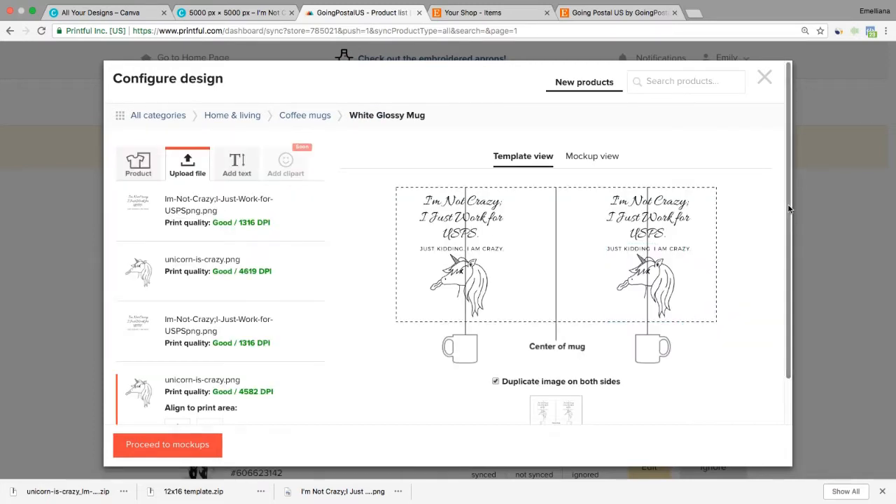
Step: Add going-postal-(1).png from the file library and shrink it to fit between the two designs at the center of the mug
scroll(779, 252, "down", 2)
scroll(780, 264, "down", 1)
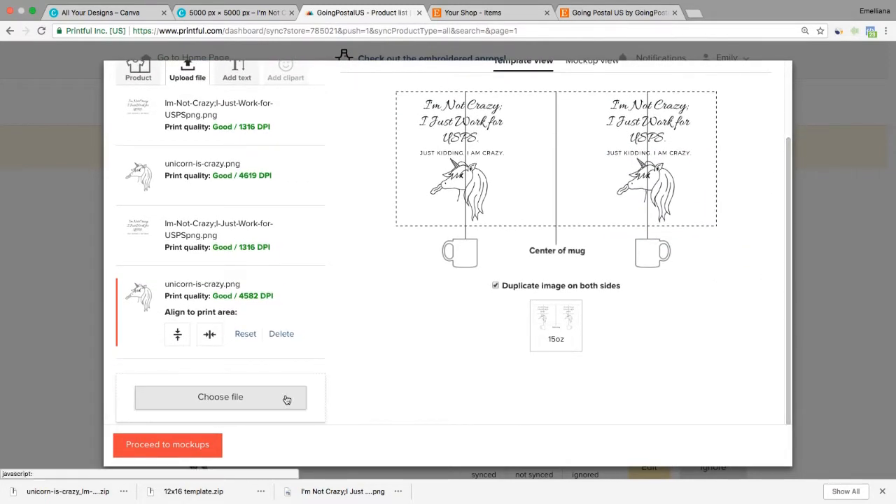
left_click(287, 344)
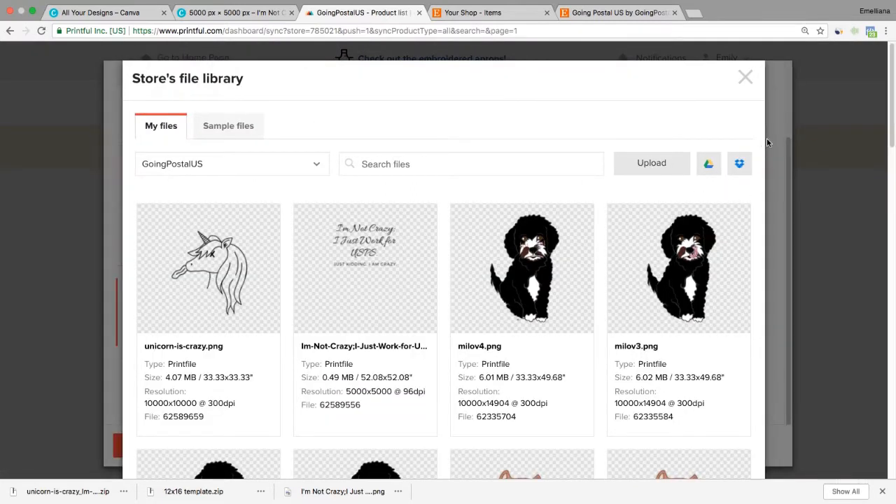
scroll(874, 254, "down", 8)
scroll(874, 254, "down", 6)
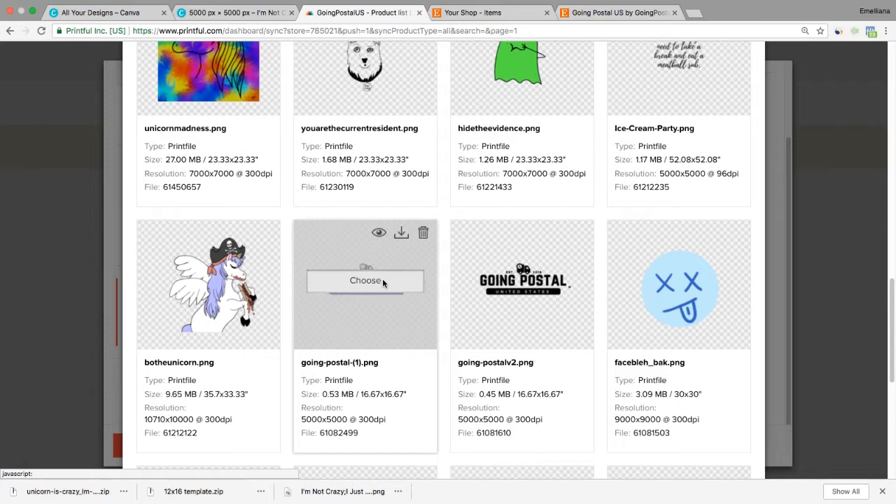
left_click(382, 280)
left_click_drag(629, 231, 569, 145)
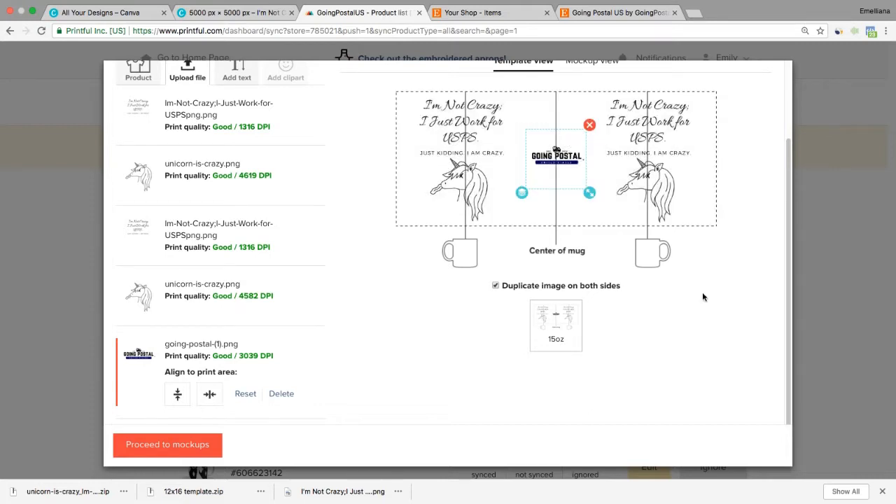
Step: Preview the mug with the Going Postal logo from the front, with the handle on the left and on the right
left_click(702, 321)
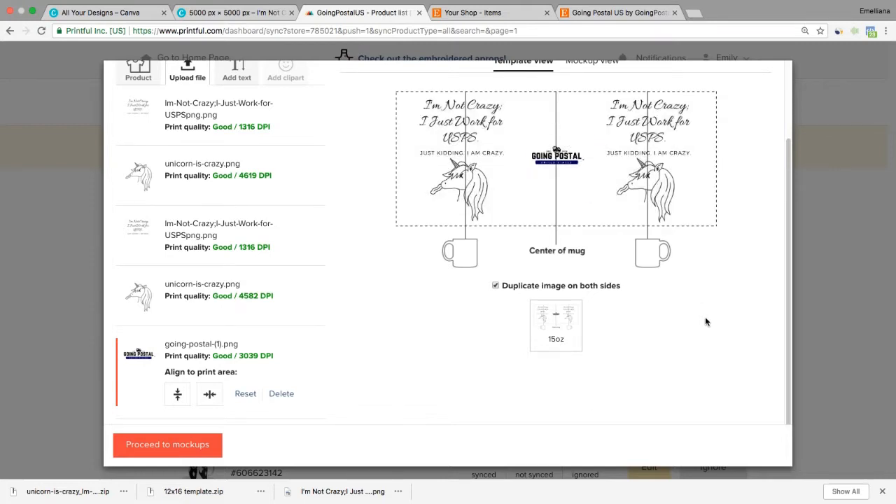
scroll(700, 168, "up", 2)
left_click(606, 95)
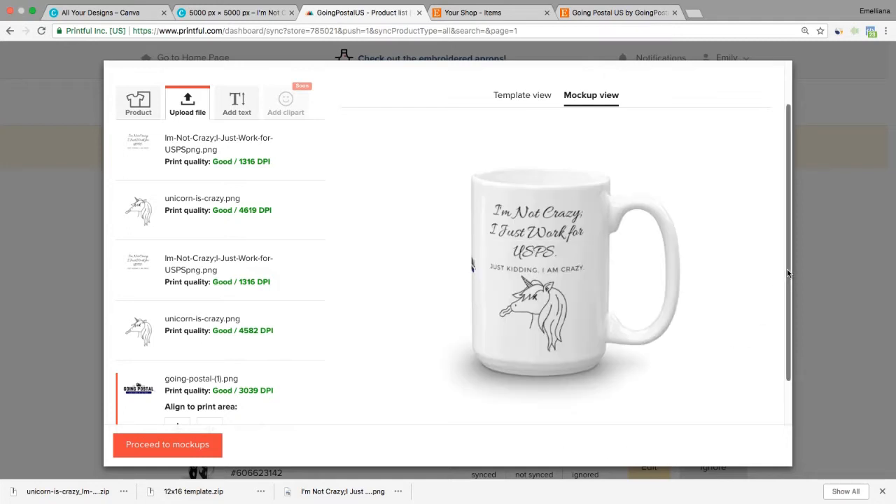
left_click_drag(787, 270, 774, 340)
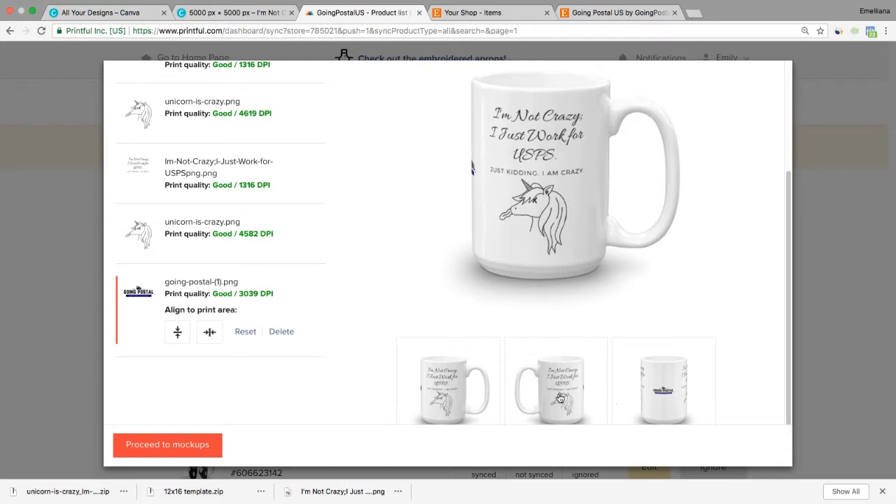
left_click(682, 396)
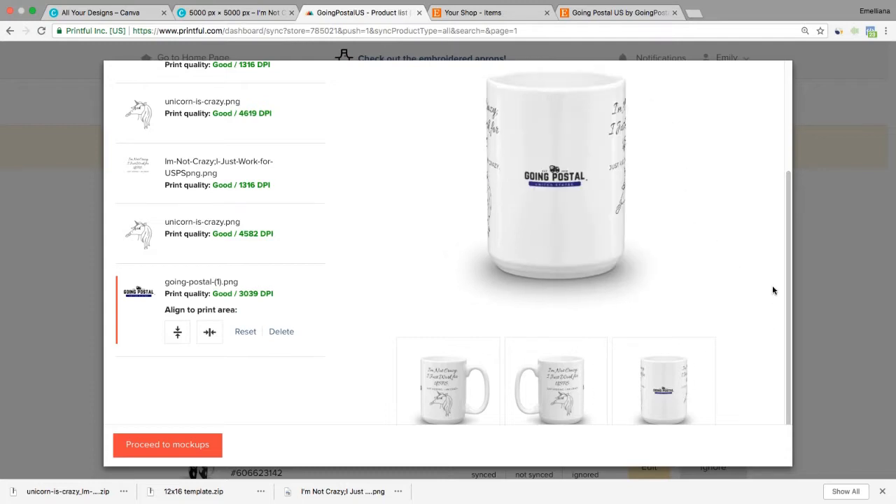
left_click_drag(788, 280, 782, 307)
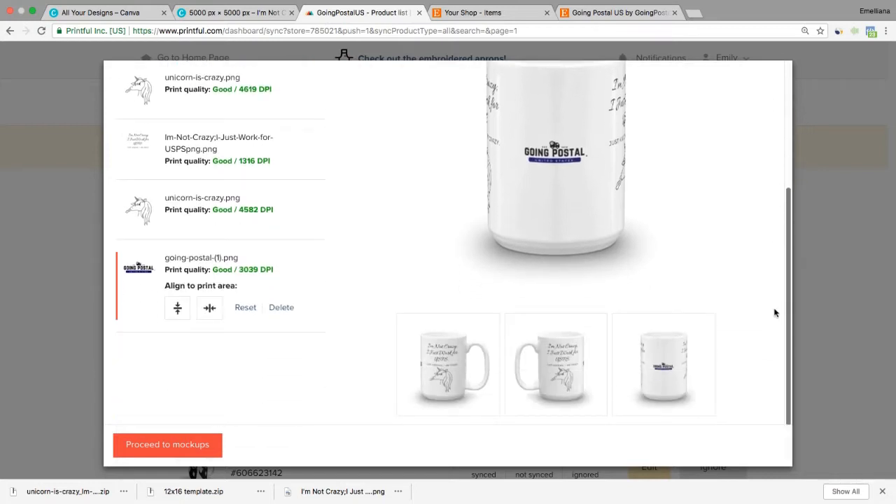
left_click(577, 352)
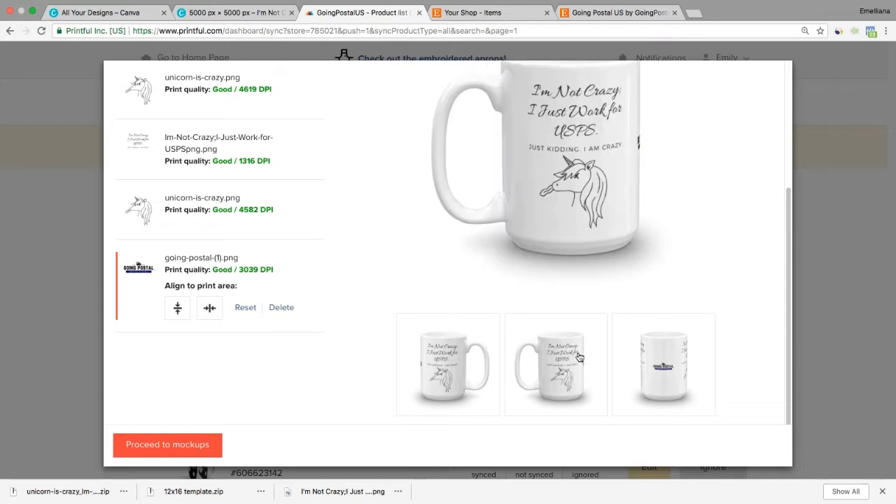
left_click(452, 367)
Step: Return to the print template and delete the Going Postal logo from the center of the mug
left_click_drag(788, 286, 780, 180)
left_click(550, 132)
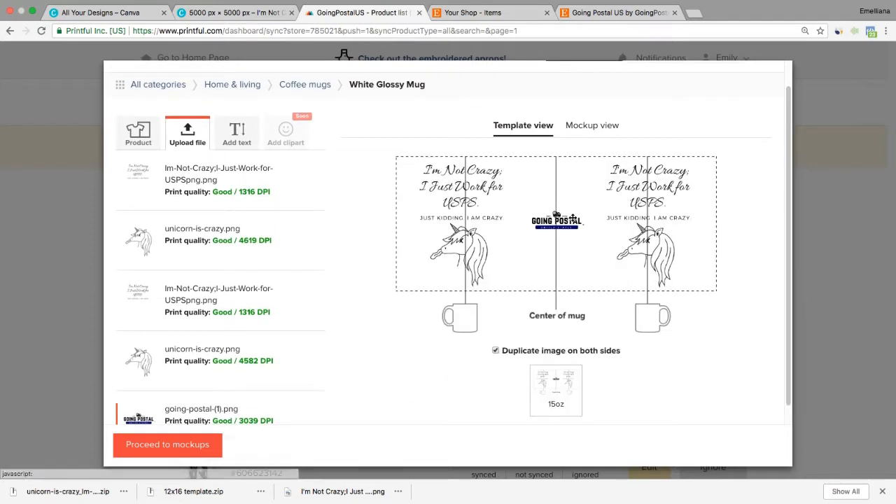
left_click(564, 222)
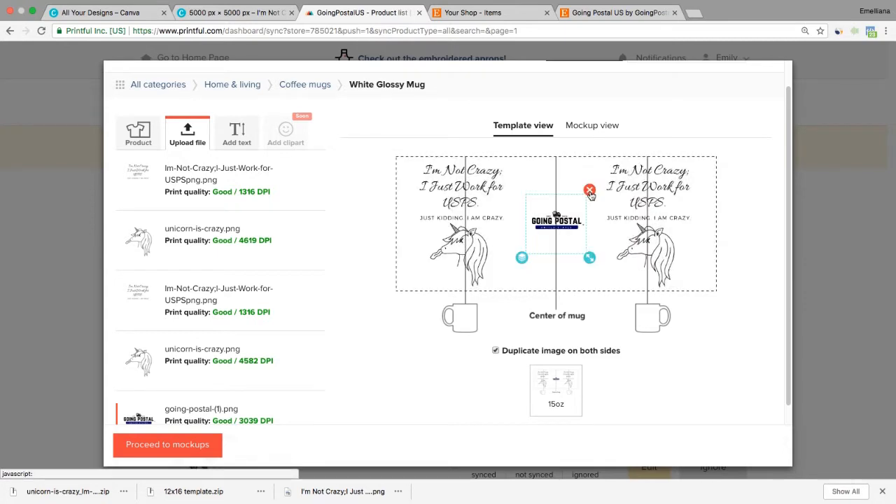
left_click(590, 191)
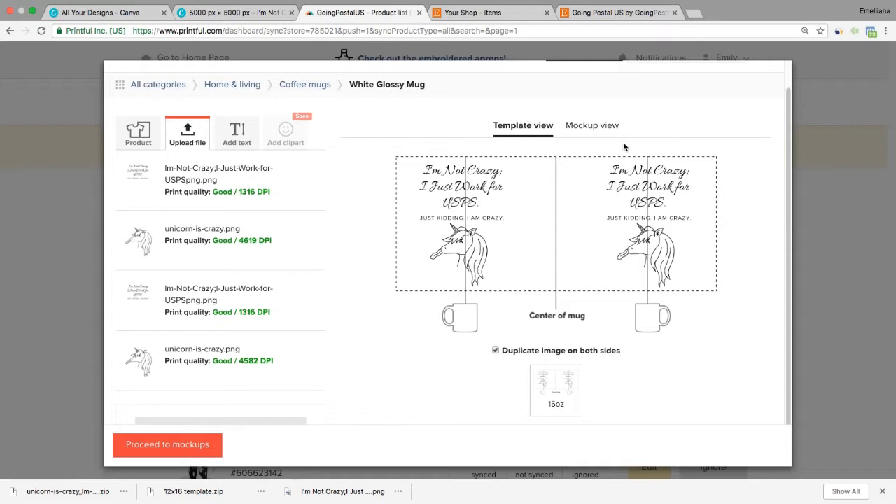
Step: Proceed with the finished mug design to the mockup selection
scroll(790, 186, "down", 1)
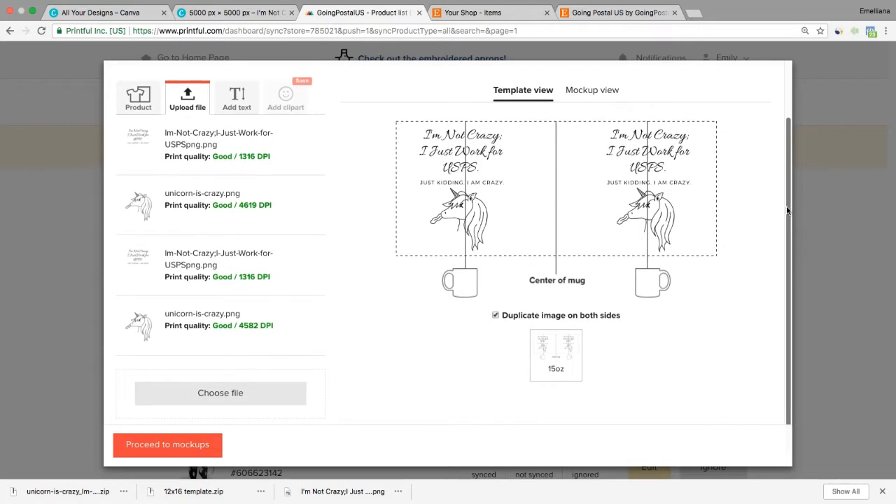
left_click(192, 449)
scroll(791, 179, "up", 2)
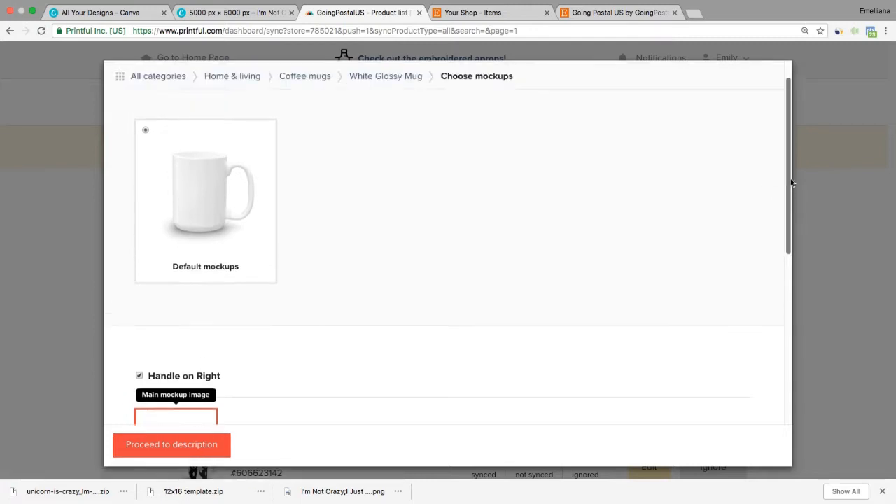
Step: Keep the handle-on-right, handle-on-left and front view mockups for the 15oz mug and proceed to the product description
scroll(769, 271, "down", 5)
scroll(770, 270, "down", 8)
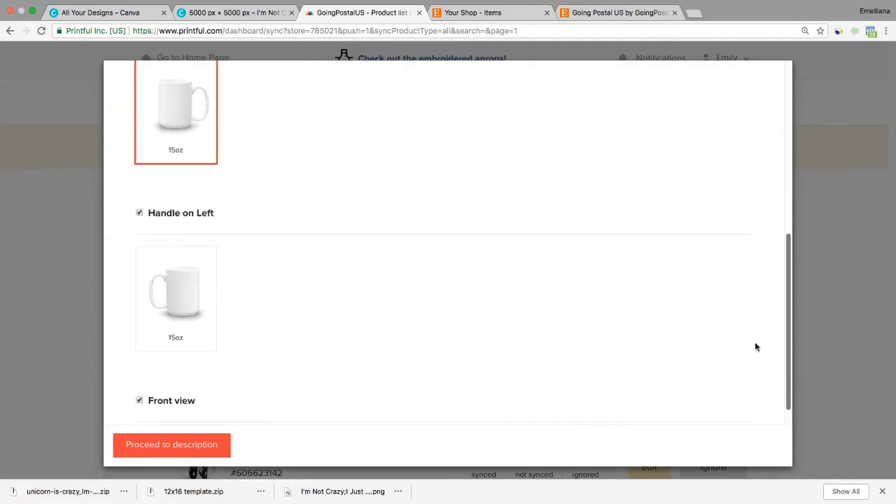
scroll(742, 387, "down", 1)
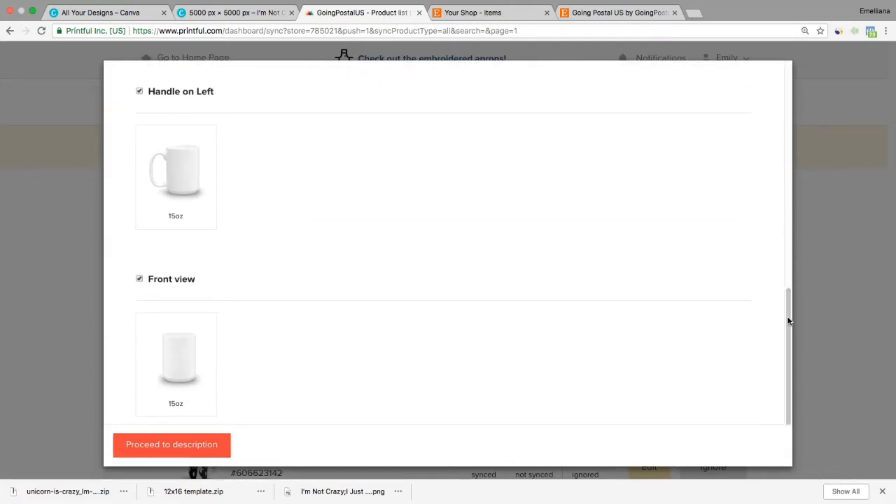
left_click(206, 448)
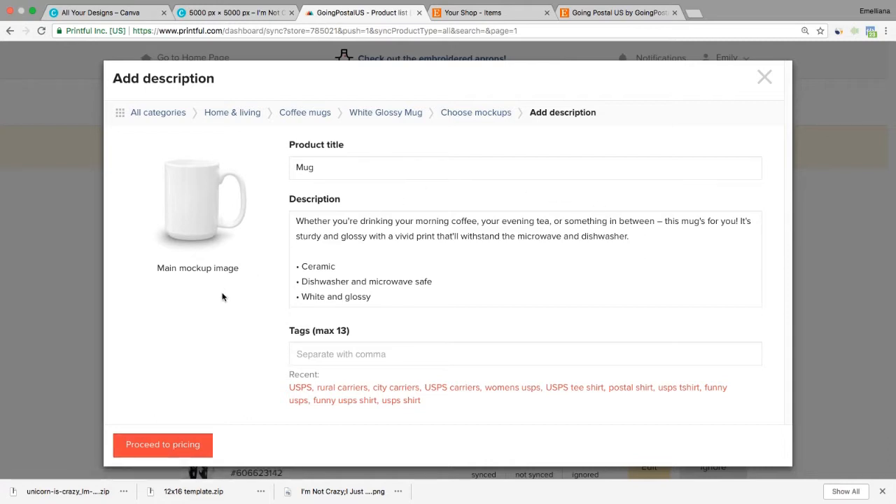
Step: Add the sentence "Perfect for USPS employees." after "dishwasher." in the mug's description, using the on-screen keyboard
left_click(638, 240)
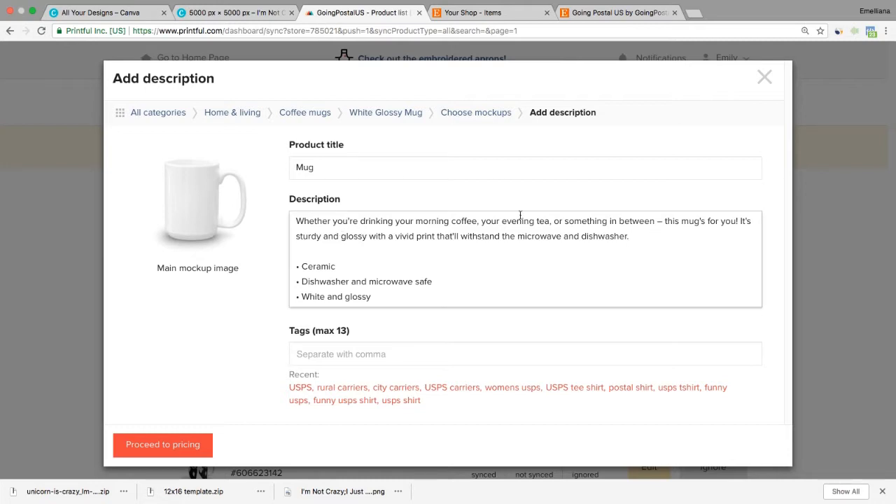
key("alt+super+F5")
left_click(751, 155)
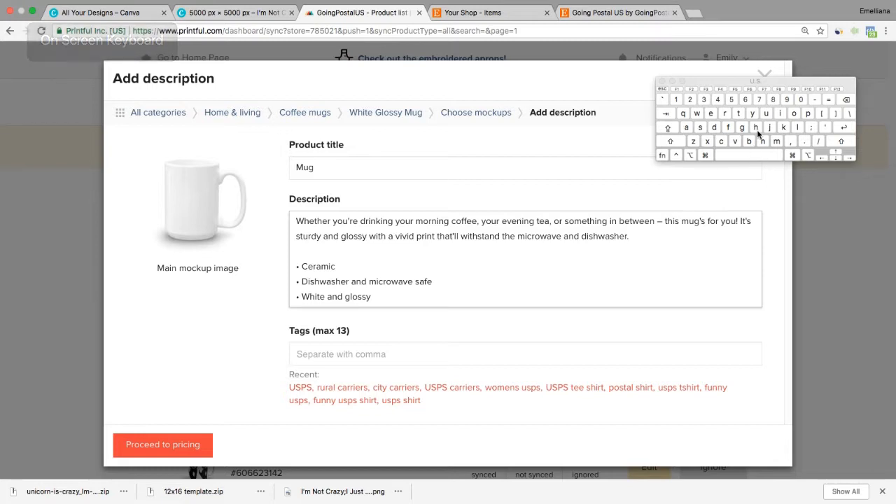
left_click(669, 128)
left_click(809, 113)
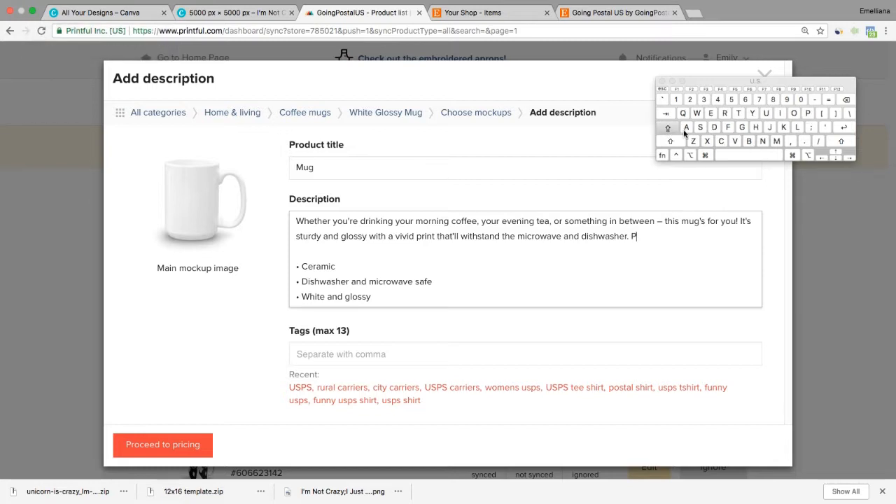
left_click(669, 128)
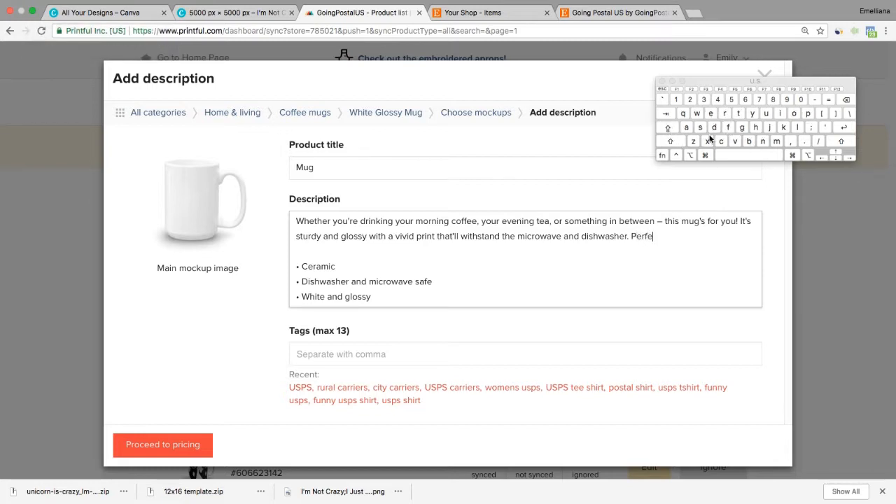
left_click(738, 116)
left_click(747, 152)
left_click(729, 127)
left_click(794, 113)
left_click(725, 114)
left_click(749, 153)
left_click(671, 128)
left_click(766, 113)
left_click(700, 127)
left_click(808, 113)
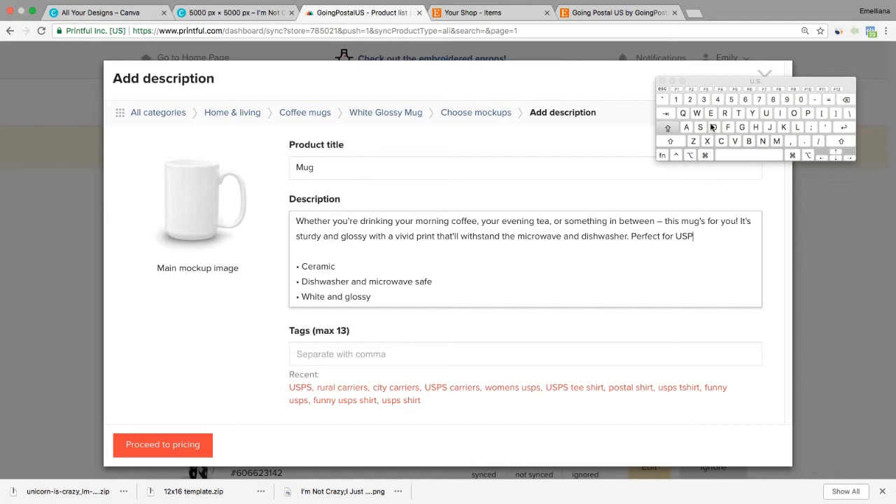
left_click(700, 127)
left_click(669, 128)
left_click(738, 154)
left_click(711, 114)
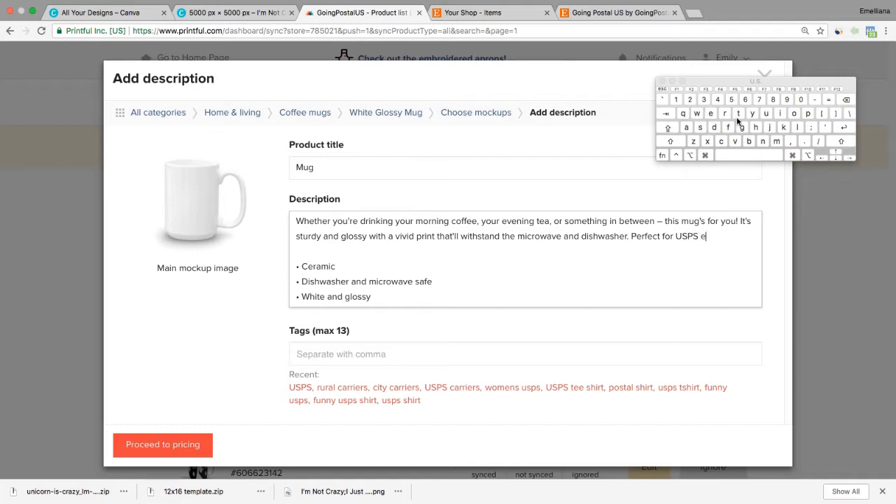
left_click(777, 141)
left_click(808, 113)
left_click(798, 127)
left_click(794, 114)
left_click(752, 113)
left_click(711, 113)
left_click(711, 114)
left_click(701, 127)
Step: Continue the description with the sentence "Let us drink our coffee, so we can dial down our crazy."
left_click(670, 126)
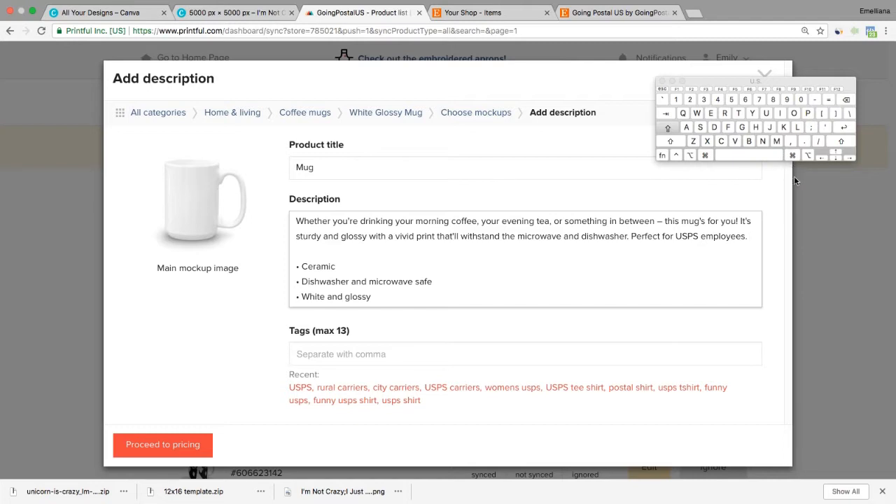
left_click(798, 127)
left_click(669, 128)
left_click(712, 113)
left_click(738, 114)
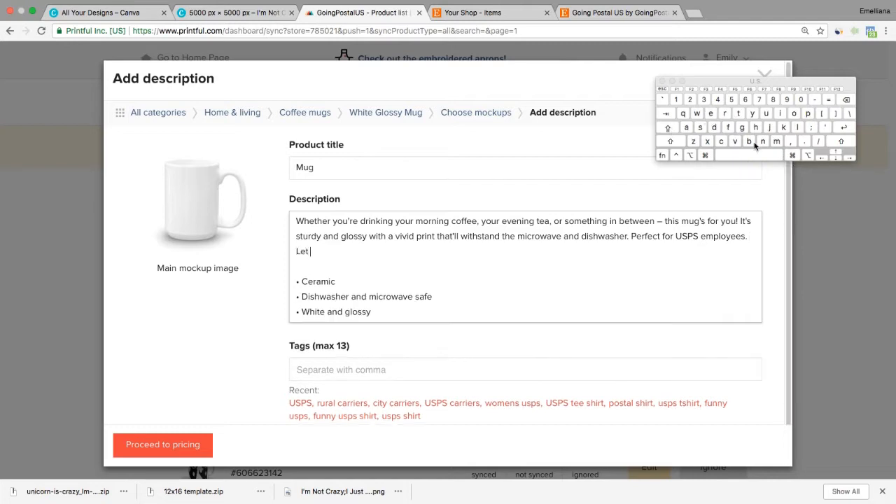
left_click(766, 113)
left_click(701, 128)
left_click(728, 155)
left_click(784, 127)
left_click(795, 115)
left_click(767, 113)
left_click(725, 113)
left_click(732, 155)
left_click(722, 140)
left_click(795, 113)
left_click(729, 128)
left_click(728, 128)
left_click(710, 115)
left_click(711, 115)
left_click(790, 145)
left_click(701, 128)
left_click(794, 114)
left_click(719, 155)
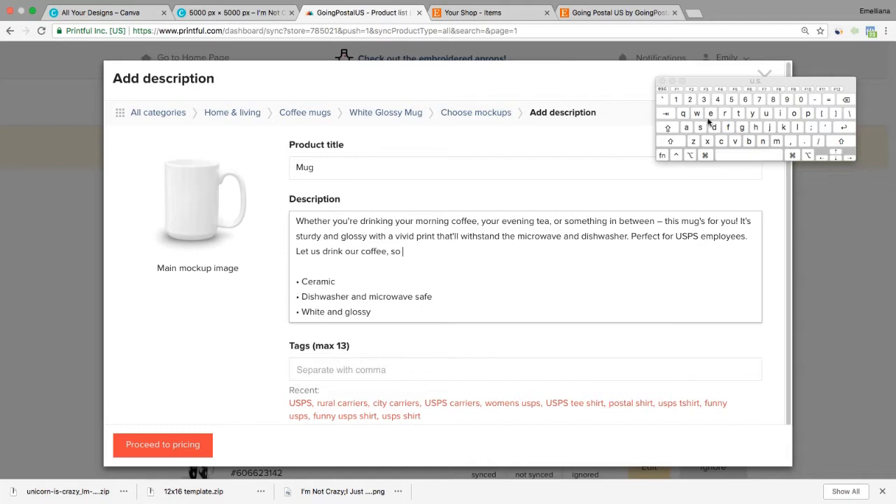
left_click(697, 113)
left_click(711, 115)
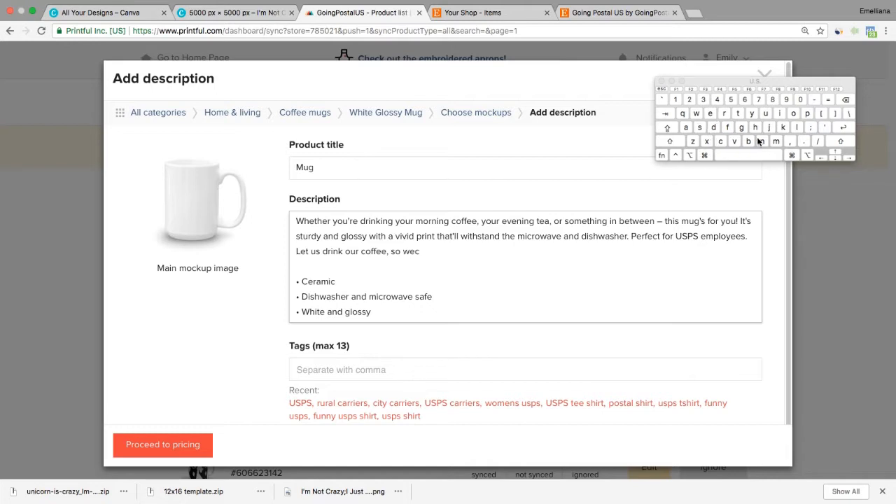
left_click(746, 154)
left_click(686, 128)
left_click(763, 141)
left_click(759, 154)
left_click(714, 127)
left_click(686, 127)
left_click(797, 127)
left_click(748, 155)
left_click(714, 127)
left_click(793, 113)
type("ou")
left_click(725, 115)
left_click(721, 142)
left_click(724, 113)
left_click(686, 128)
left_click(693, 142)
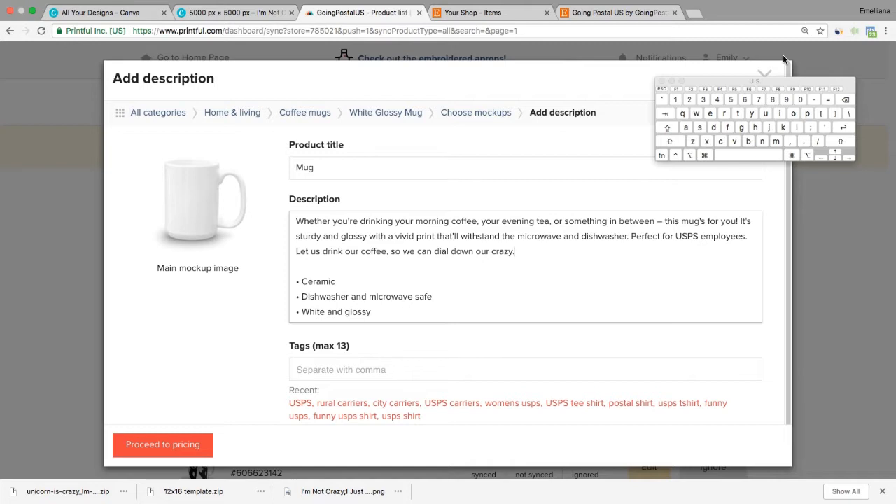
Step: Extend the product title to "Crazy USPS Unicorn Mug"
left_click_drag(789, 194, 786, 238)
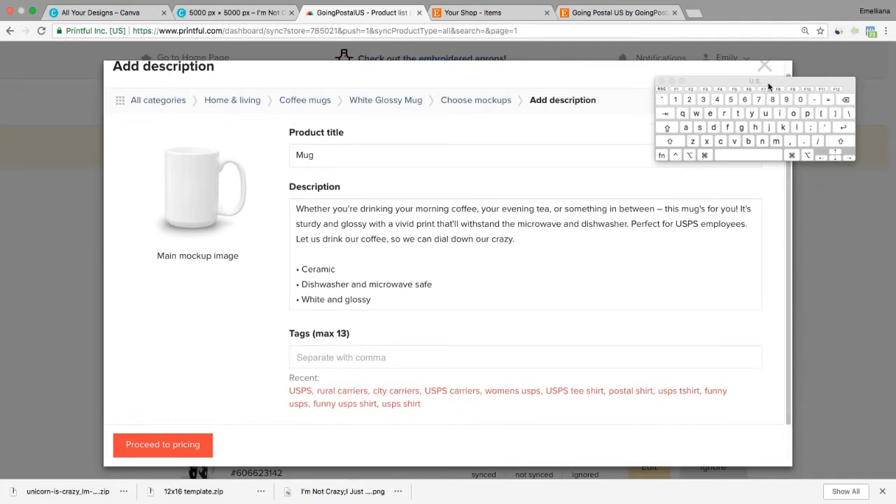
left_click(299, 155)
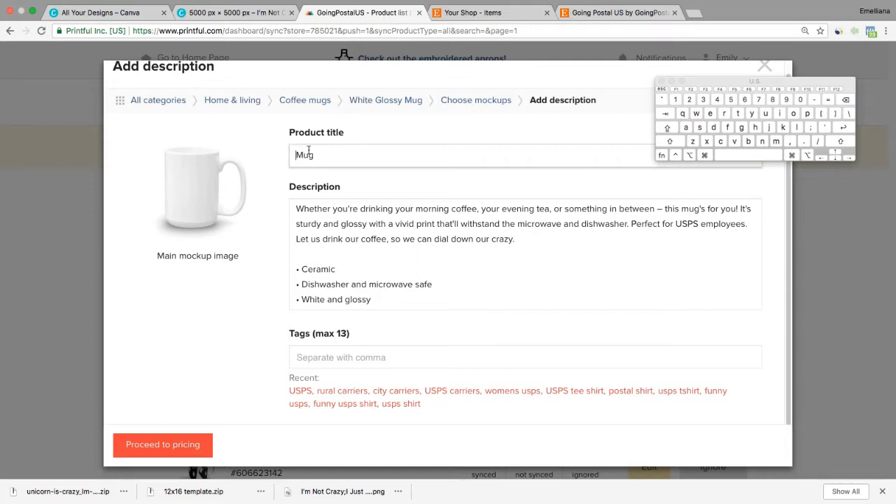
left_click(670, 127)
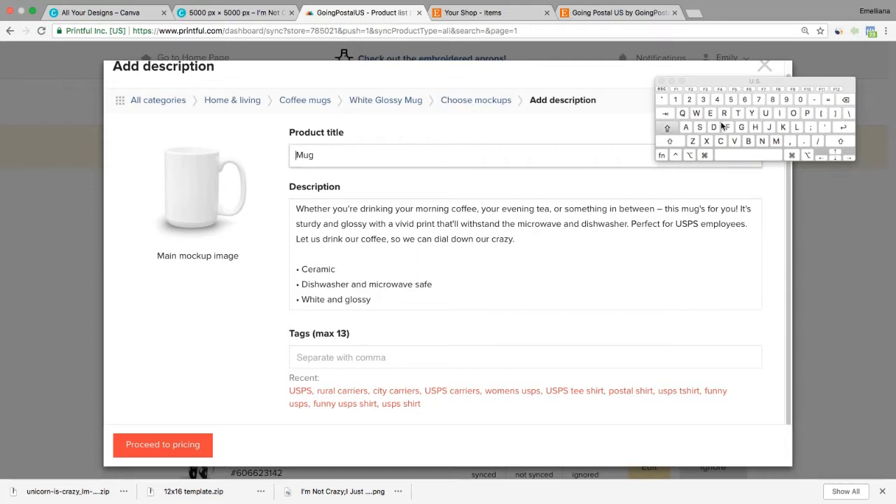
left_click(721, 140)
left_click(668, 128)
left_click(723, 113)
left_click(690, 128)
left_click(692, 141)
left_click(751, 113)
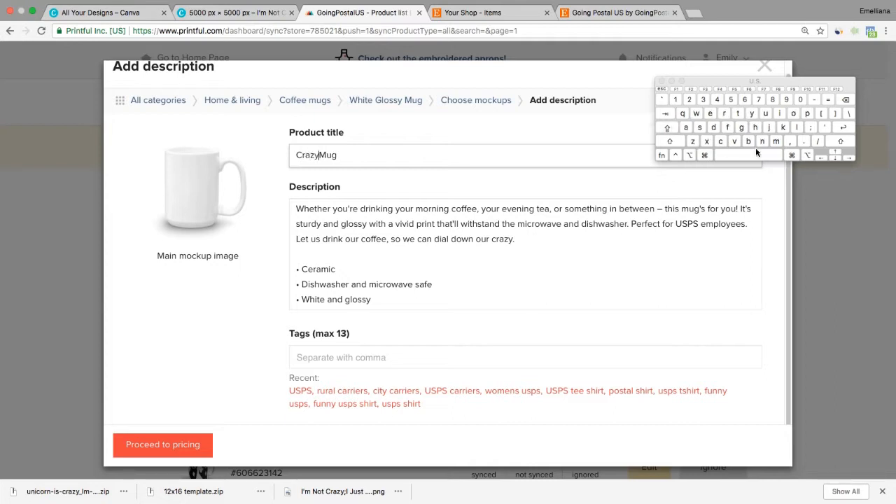
left_click(746, 155)
left_click(668, 128)
left_click(766, 113)
left_click(700, 128)
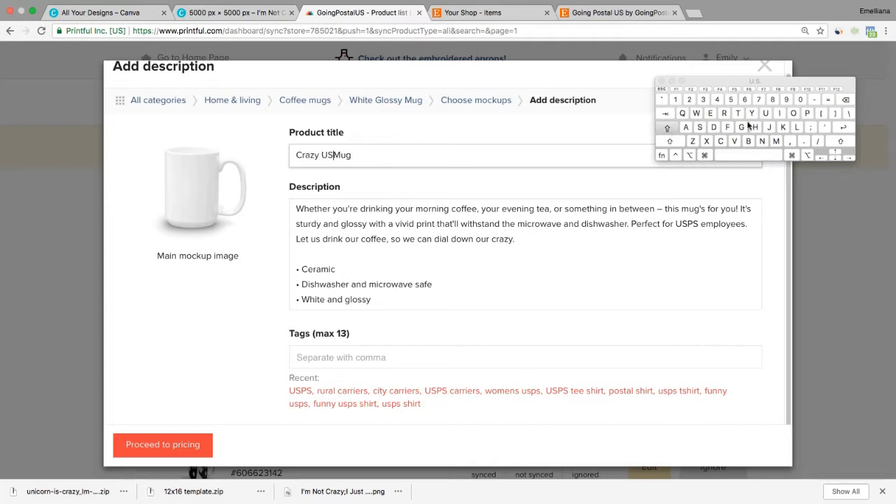
left_click(807, 113)
left_click(703, 128)
left_click(668, 128)
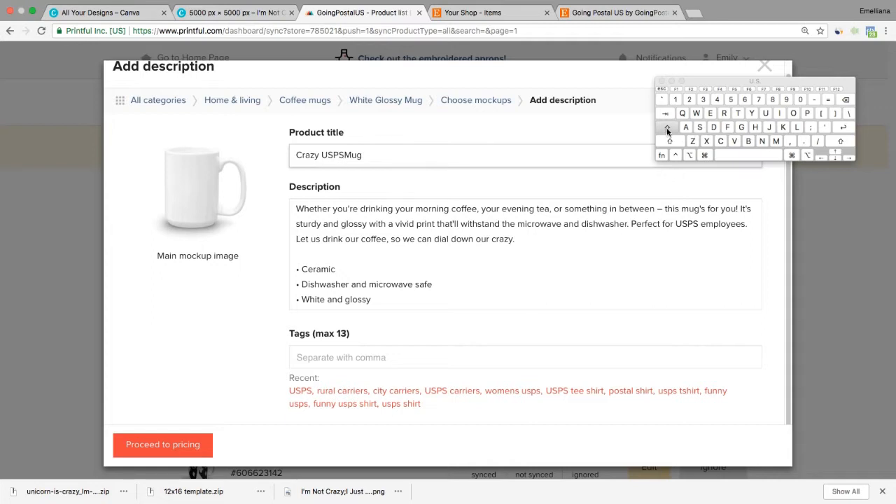
left_click(734, 155)
left_click(765, 114)
left_click(763, 141)
left_click(846, 100)
left_click(668, 127)
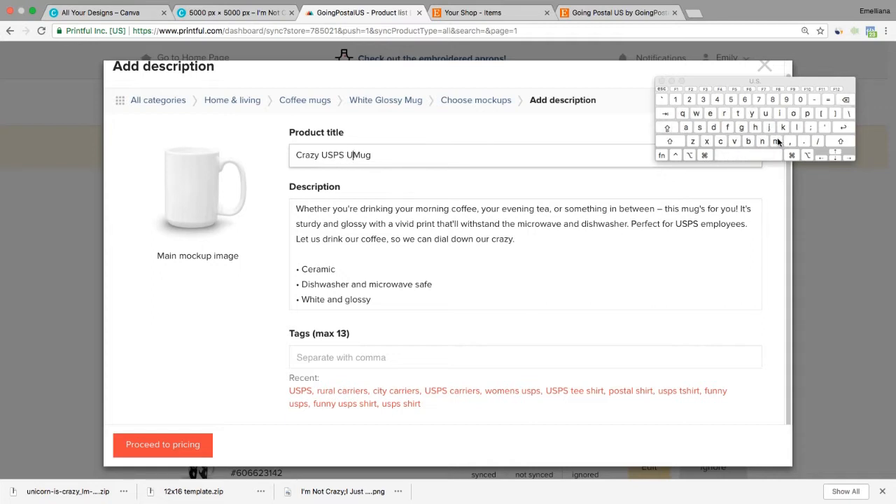
left_click(763, 141)
left_click(779, 113)
left_click(721, 140)
left_click(793, 114)
left_click(725, 114)
left_click(714, 126)
left_click(752, 155)
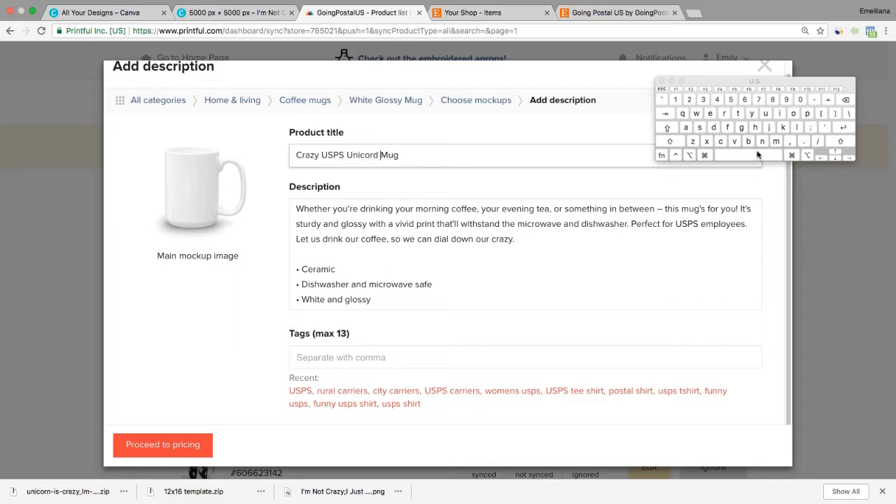
left_click(849, 102)
left_click(849, 102)
left_click(762, 143)
left_click(750, 154)
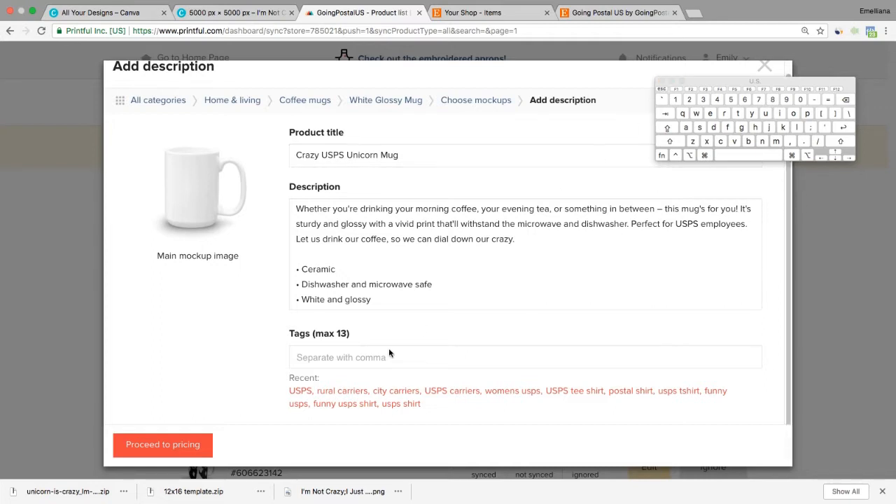
Step: Add the recent tags USPS, rural carriers, city carriers, funny usps and USPS carriers to the mug
left_click(301, 392)
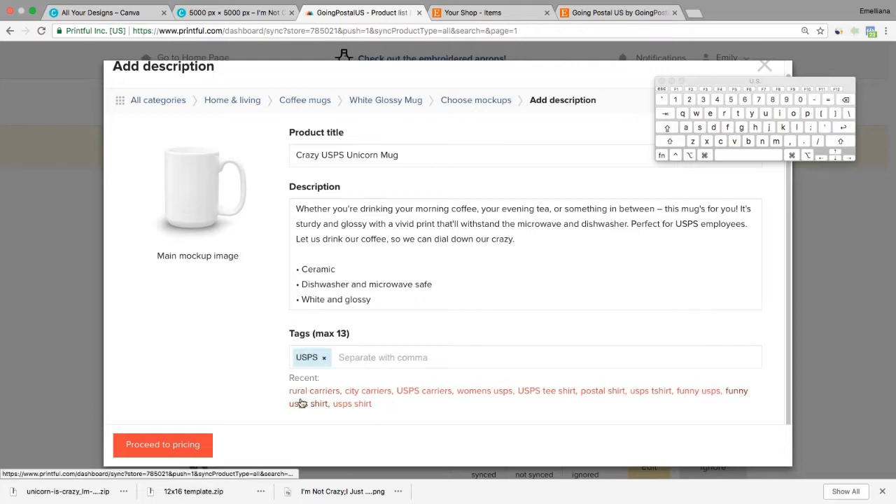
left_click(308, 392)
left_click(317, 397)
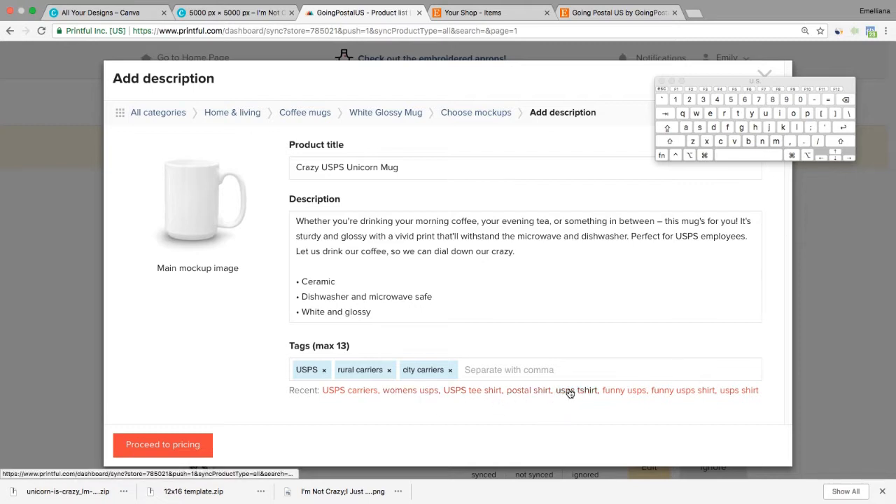
left_click(622, 393)
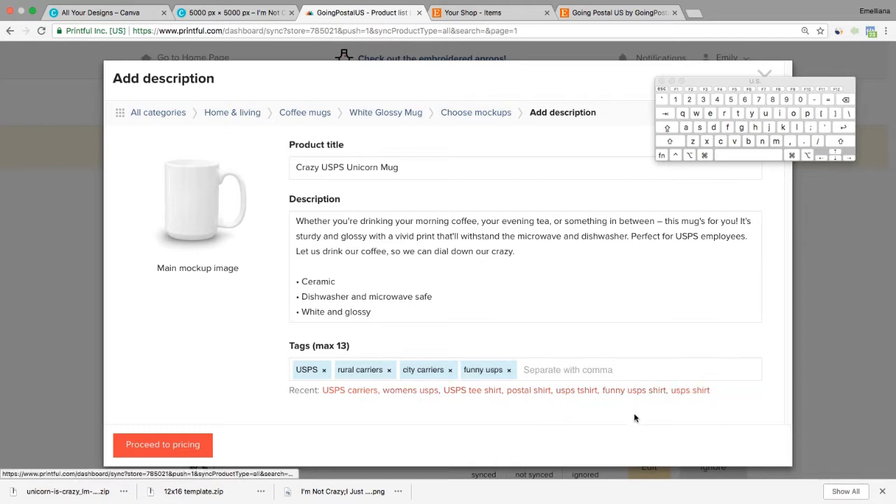
left_click(358, 391)
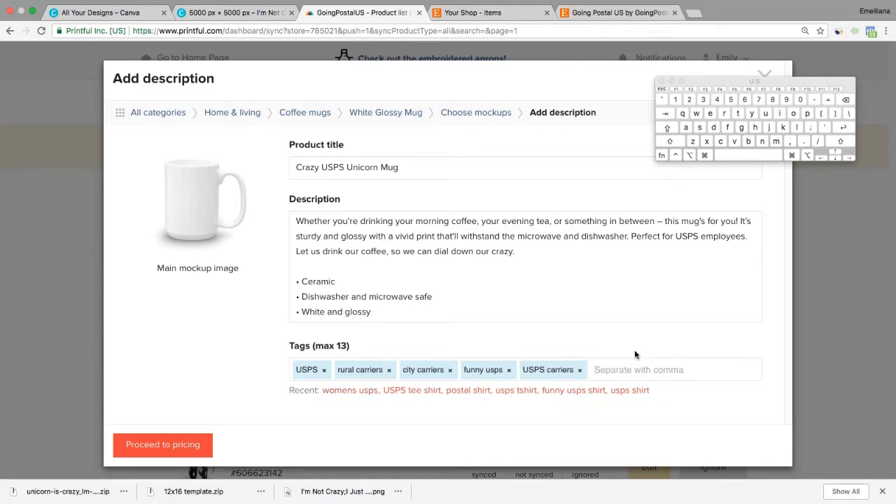
Step: Add the new tag "USPS mug" to the product
type("U")
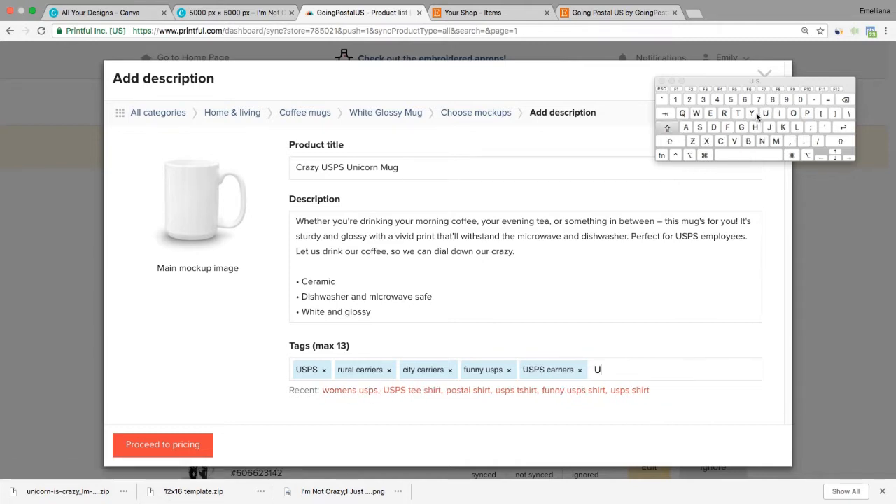
type("SPS")
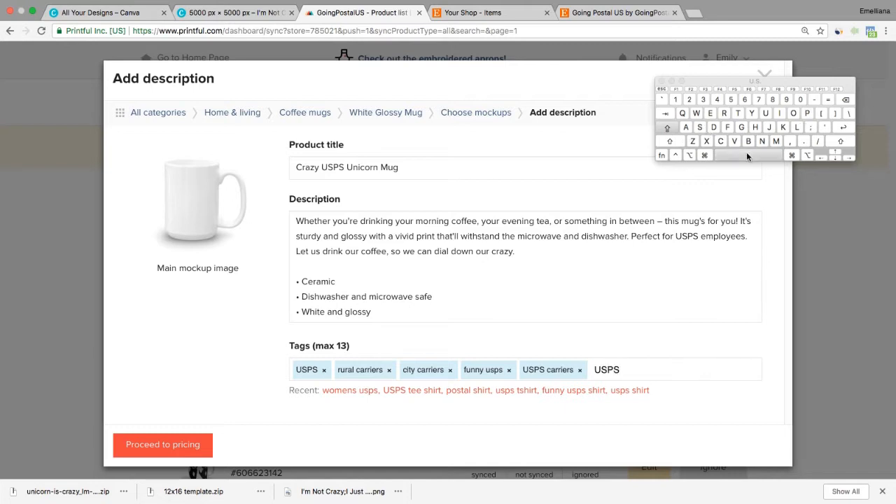
left_click(677, 129)
left_click(776, 143)
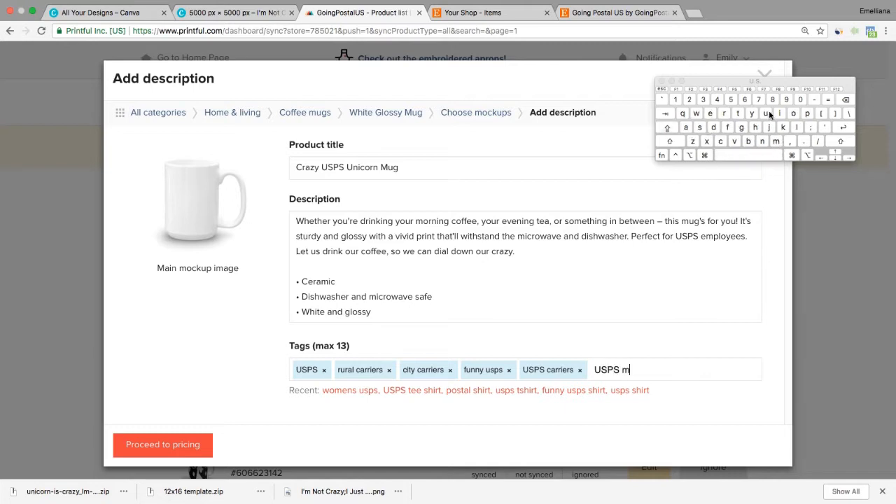
left_click(769, 115)
left_click(743, 129)
left_click(790, 141)
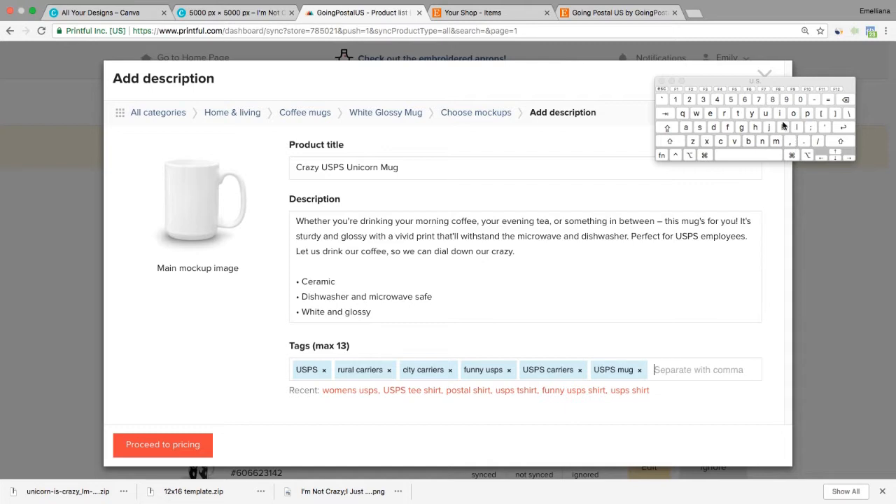
Step: Add the new tag "funny USPS mug" to the product
left_click(727, 127)
left_click(767, 114)
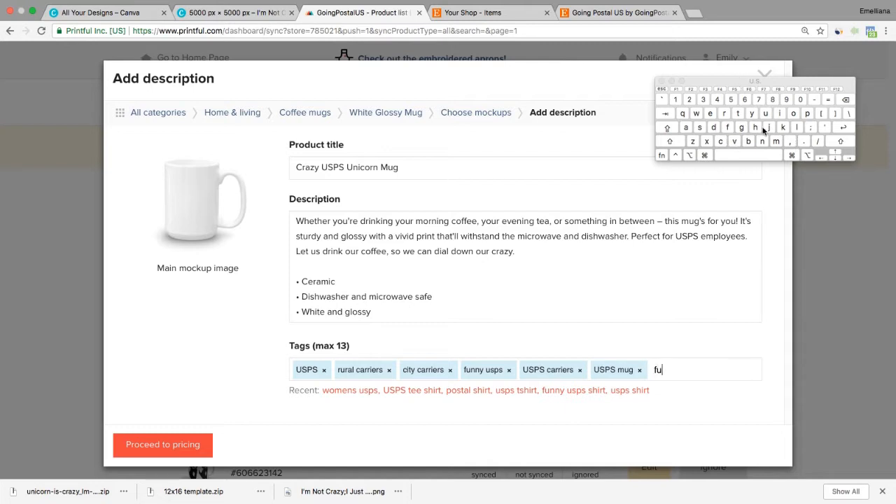
left_click(763, 141)
left_click(763, 142)
left_click(751, 114)
left_click(753, 154)
left_click(668, 128)
left_click(766, 113)
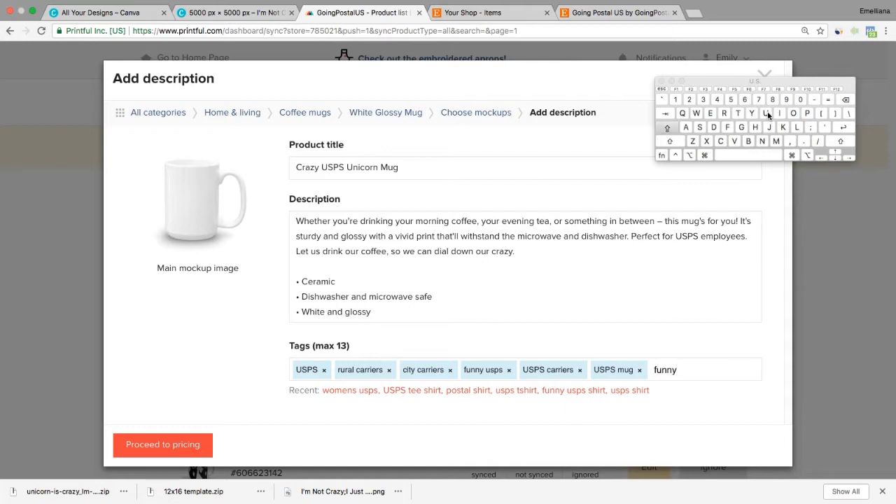
left_click(704, 128)
left_click(807, 114)
left_click(700, 127)
left_click(747, 154)
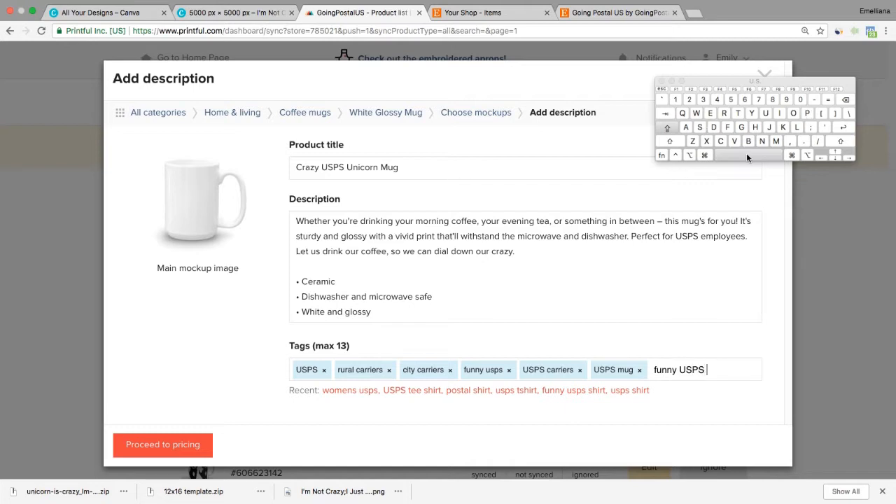
left_click(667, 126)
left_click(776, 142)
left_click(766, 114)
left_click(742, 127)
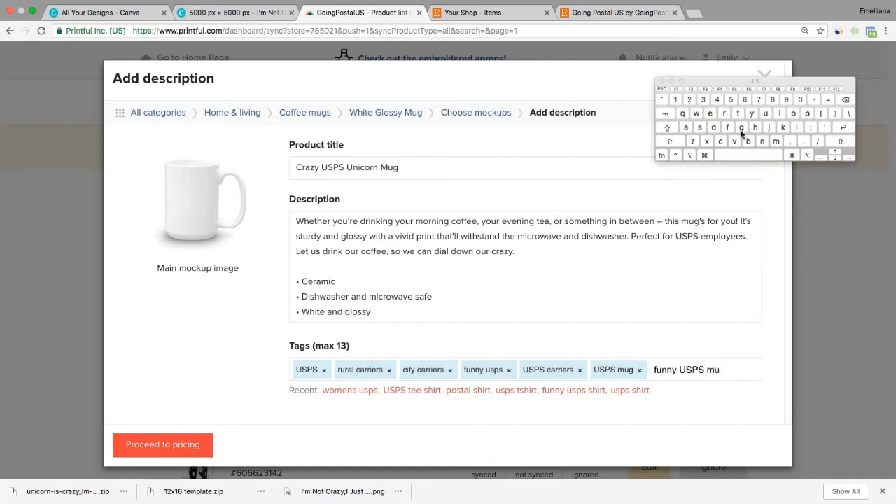
left_click(843, 130)
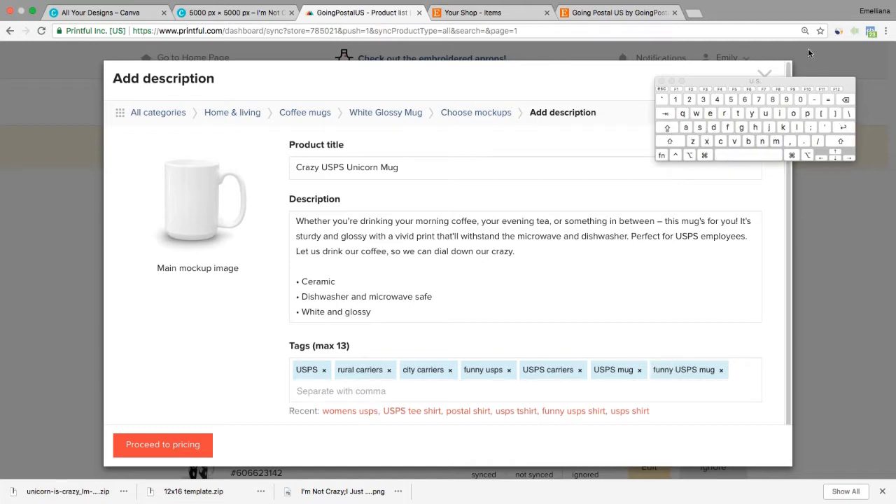
Step: Add the new tag "crazy mug" to the product
left_click(723, 142)
left_click(725, 114)
left_click(690, 128)
left_click(693, 143)
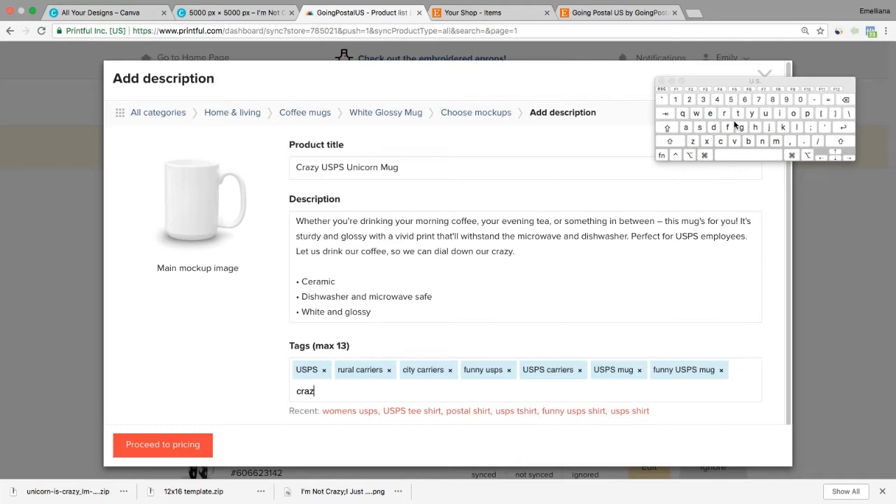
left_click(753, 115)
left_click(748, 155)
left_click(776, 142)
left_click(766, 114)
left_click(742, 127)
left_click(845, 128)
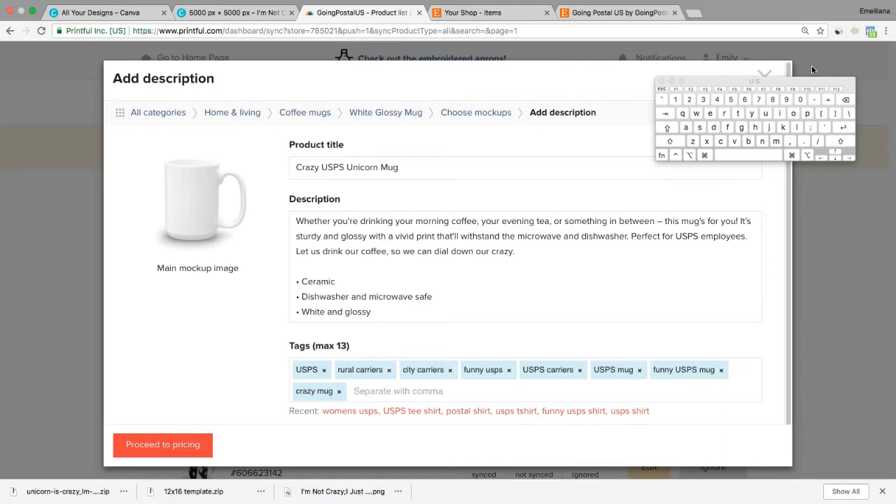
Step: Add the new tag "unicorn mug" to the product
left_click(767, 114)
left_click(762, 142)
left_click(779, 113)
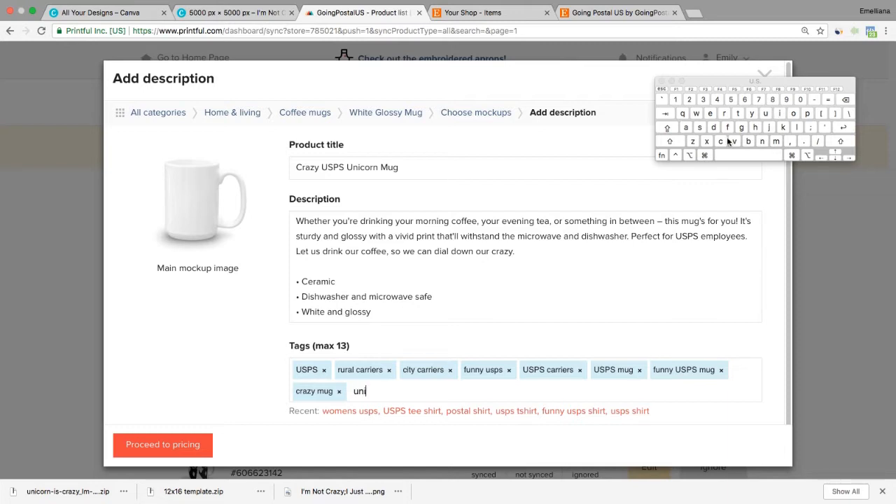
left_click(721, 141)
left_click(796, 116)
left_click(729, 115)
left_click(765, 143)
left_click(776, 142)
left_click(766, 113)
left_click(743, 128)
left_click(843, 126)
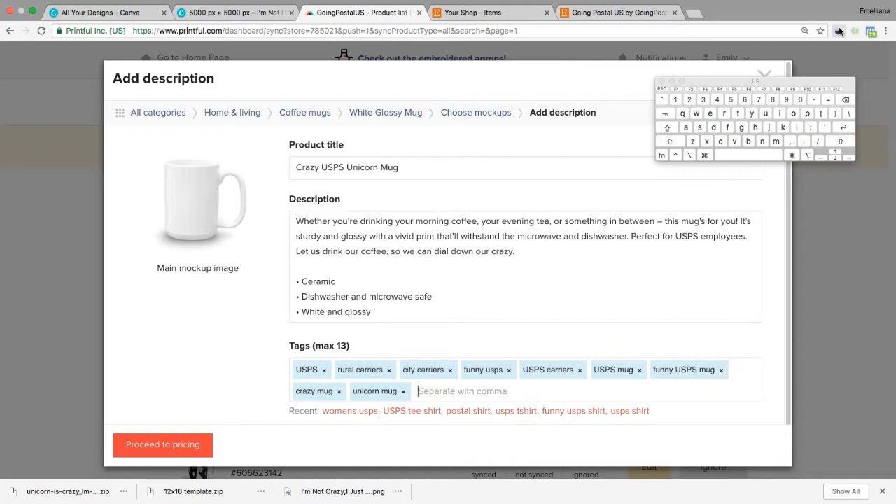
Step: Proceed to the mug's pricing settings and check the available product sections without choosing one
scroll(791, 207, "down", 1)
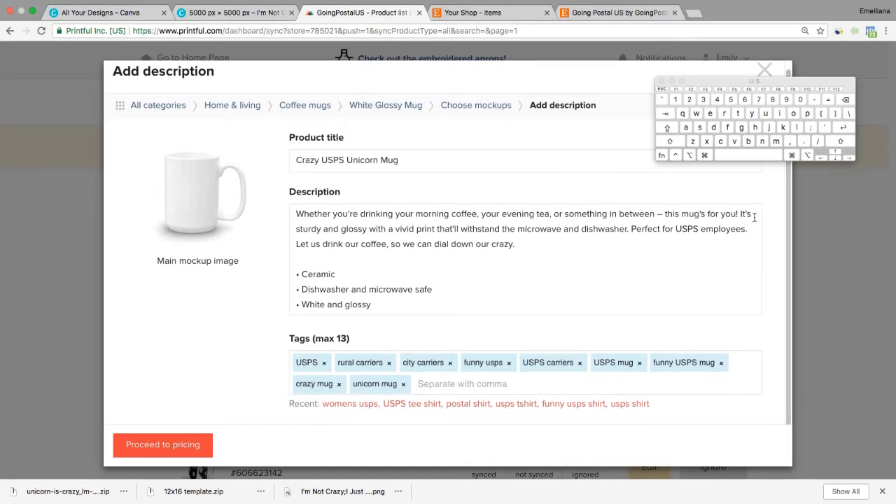
left_click(180, 445)
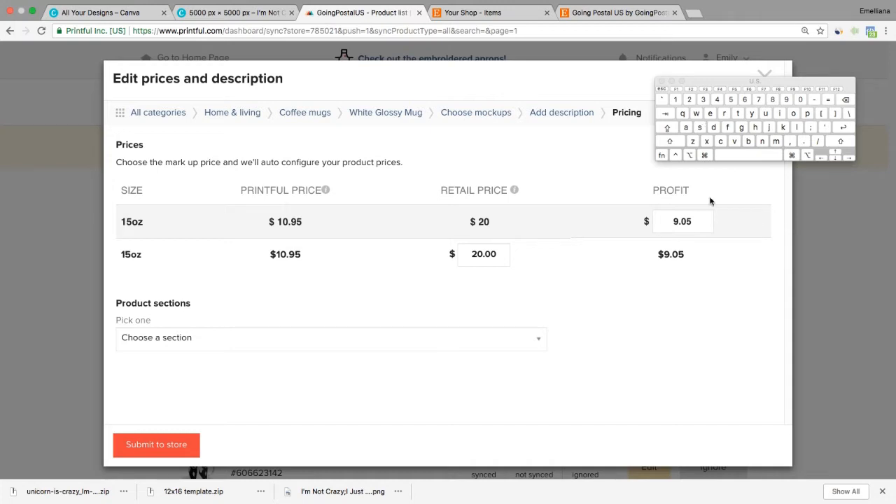
mouse_move(705, 222)
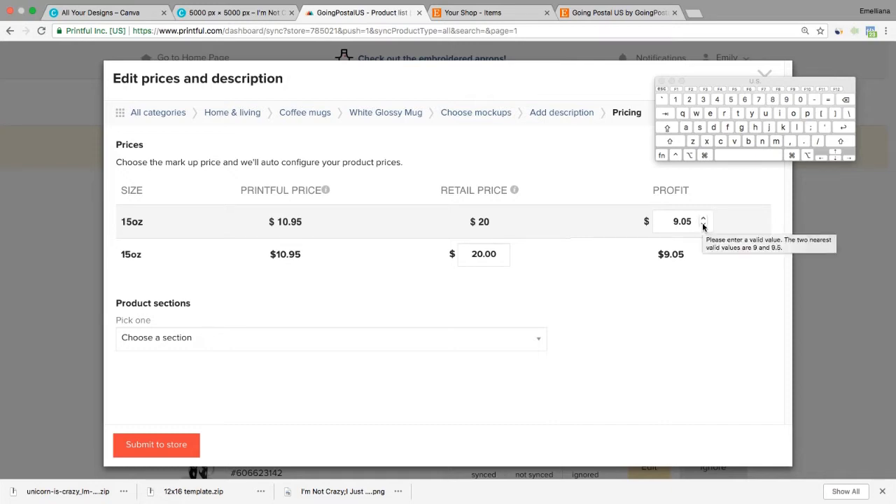
left_click(541, 339)
left_click(577, 369)
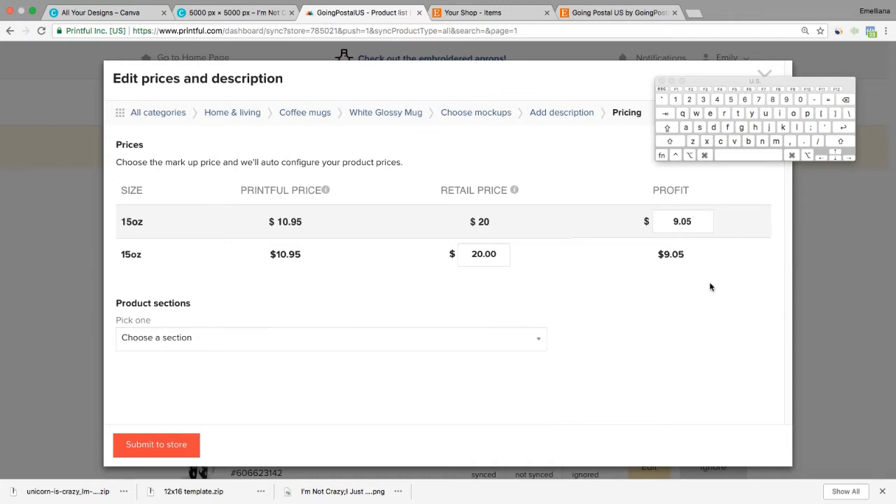
Step: Try a profit of $5.50 for the 15oz mug
left_click(704, 224)
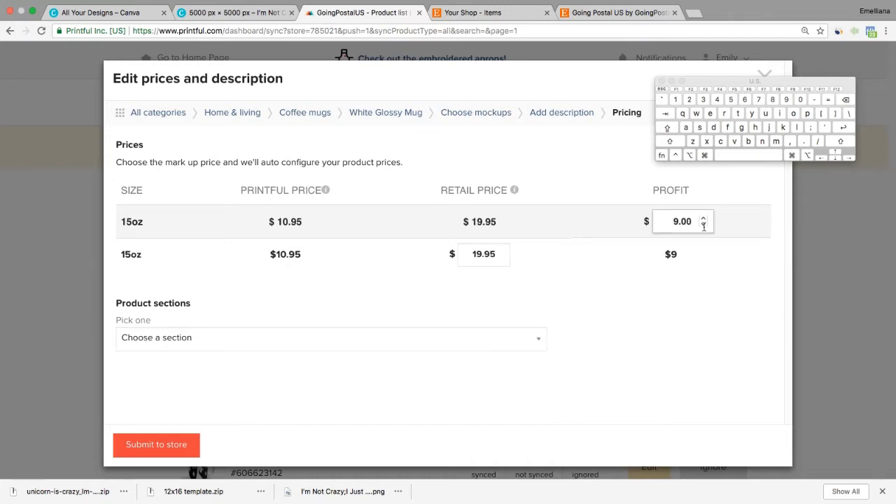
left_click(703, 225)
left_click(704, 225)
left_click(704, 224)
left_click(703, 224)
left_click(703, 224)
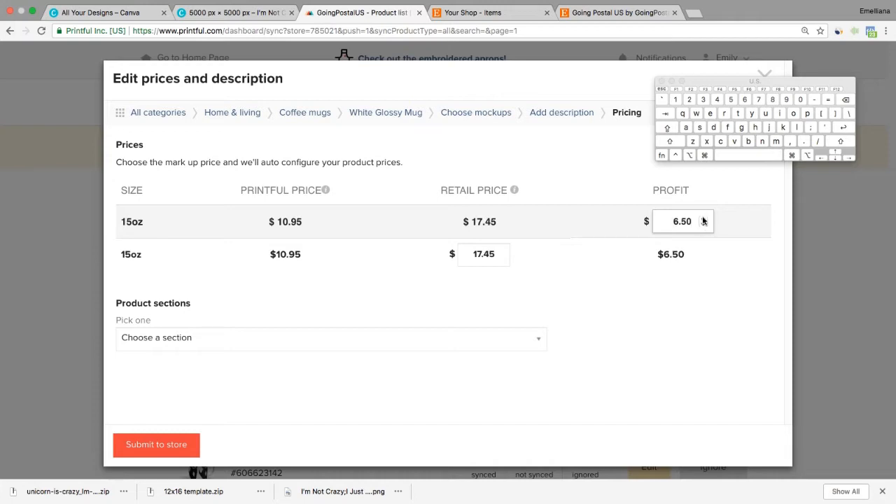
left_click(704, 219)
left_click(704, 219)
left_click(704, 225)
left_click(704, 226)
left_click(704, 226)
left_click(704, 225)
left_click(698, 314)
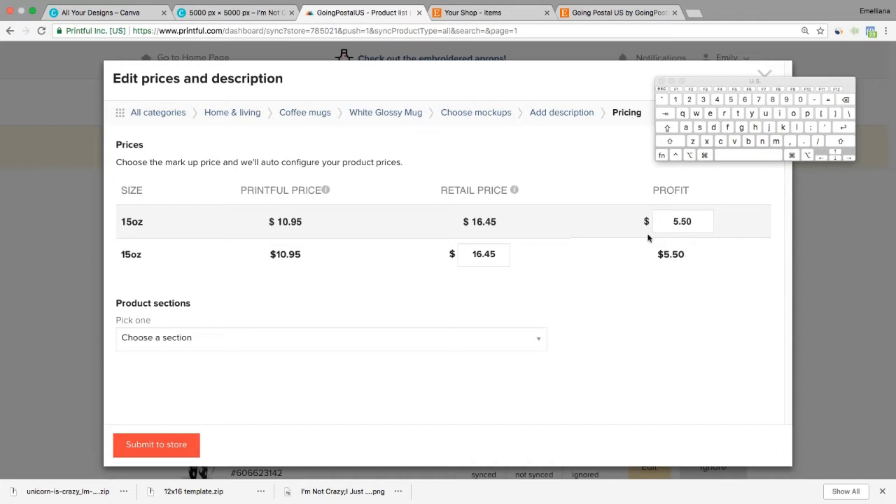
Step: Try a profit of $5.00 for the 15oz mug
left_click(504, 252)
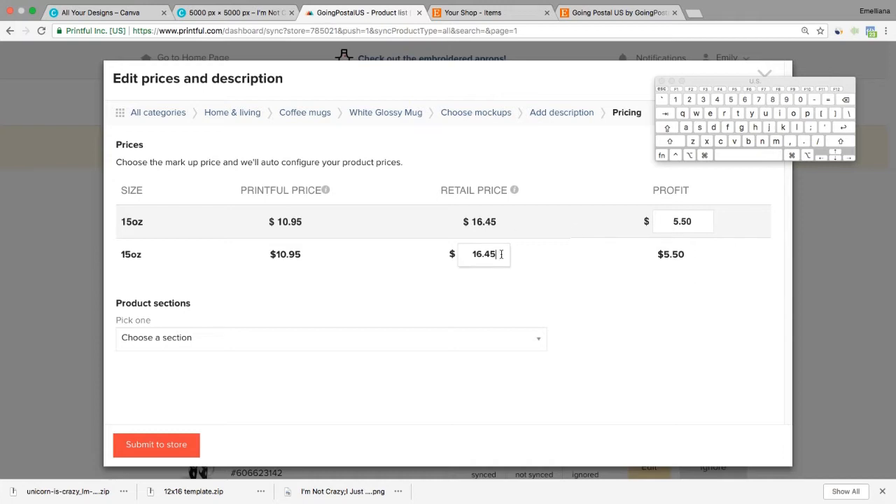
left_click(704, 218)
left_click(704, 224)
left_click(703, 224)
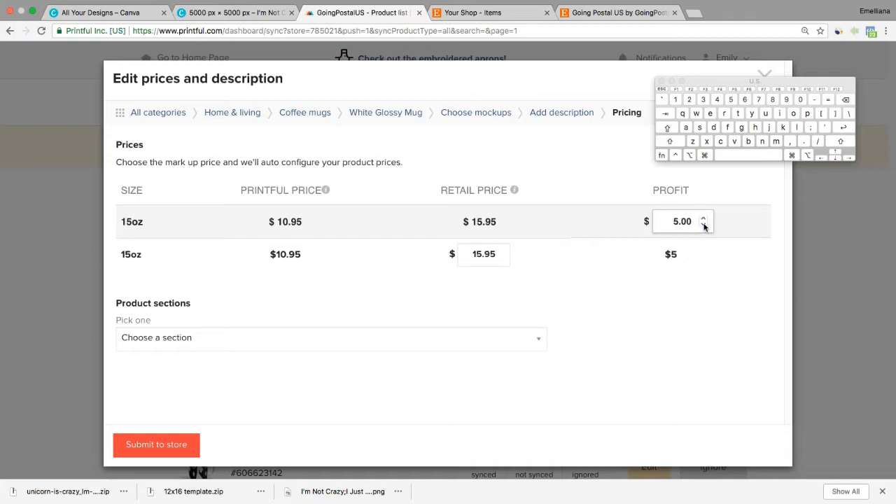
left_click(676, 316)
Step: Set the 15oz mug's profit to $7.00 and submit the product to the store
left_click(704, 218)
left_click(704, 218)
left_click(704, 218)
left_click(704, 218)
left_click(704, 218)
left_click(703, 218)
left_click(705, 225)
left_click(705, 225)
left_click(705, 226)
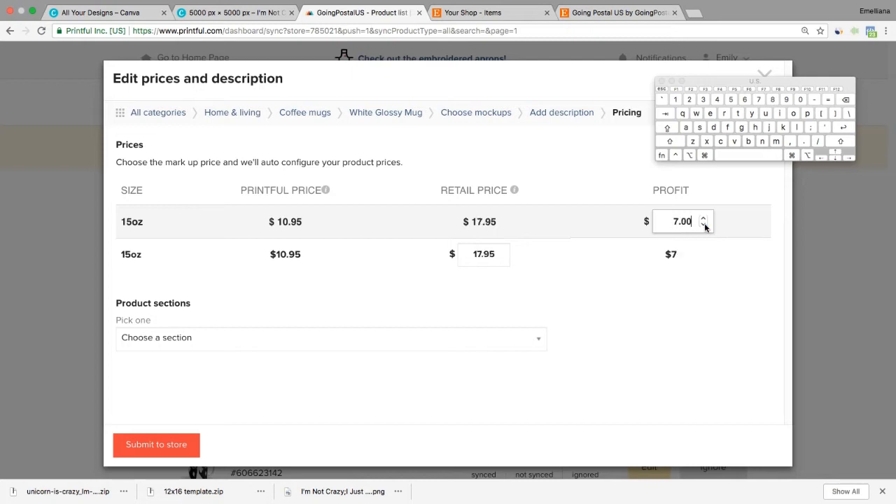
left_click(721, 289)
left_click(188, 444)
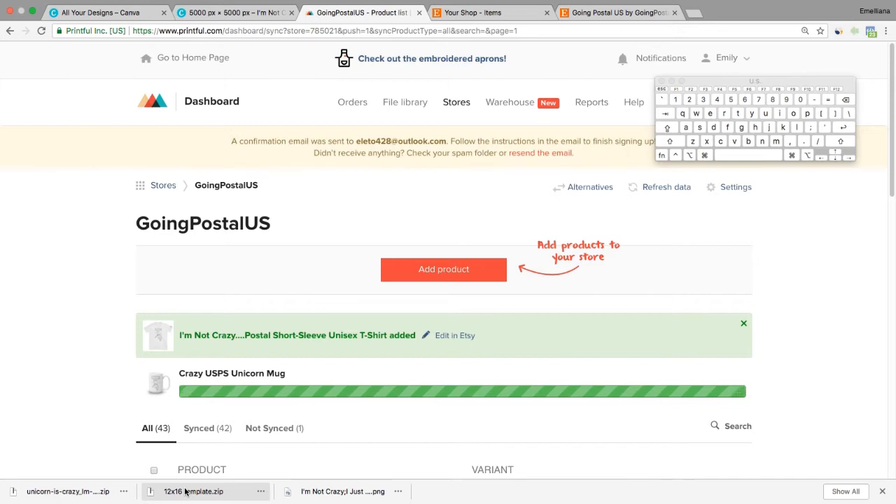
Step: Open the newly added Crazy USPS Unicorn Mug for editing in Etsy
scroll(884, 175, "down", 5)
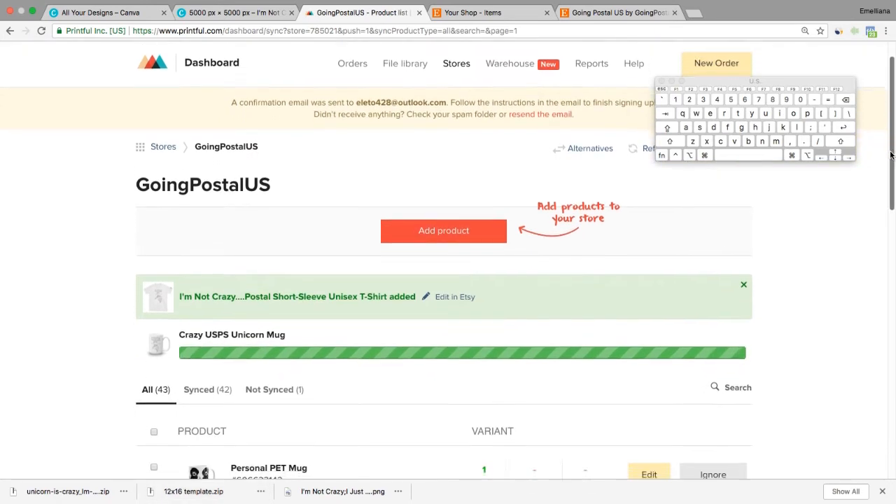
scroll(881, 210, "down", 8)
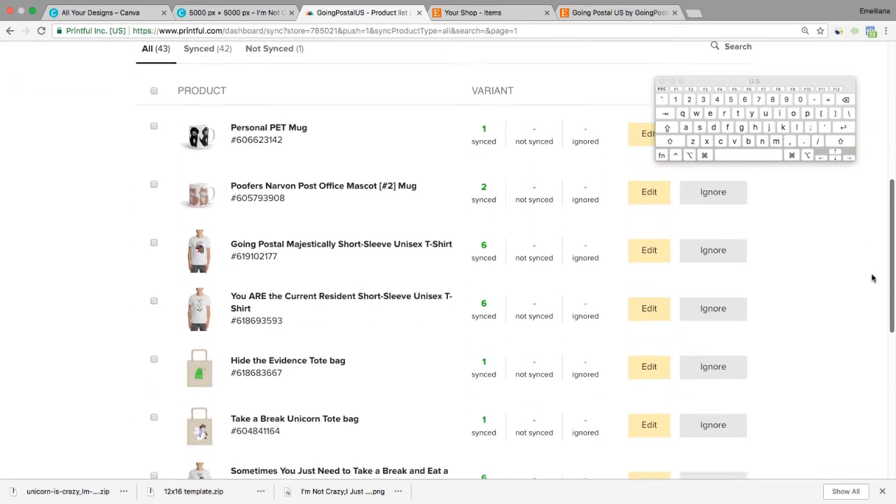
scroll(874, 308, "down", 2)
scroll(880, 284, "up", 4)
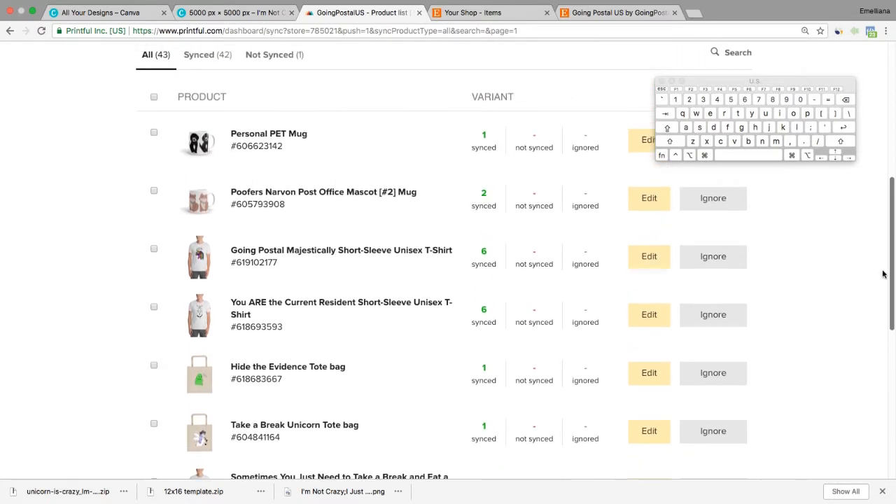
scroll(882, 269, "up", 2)
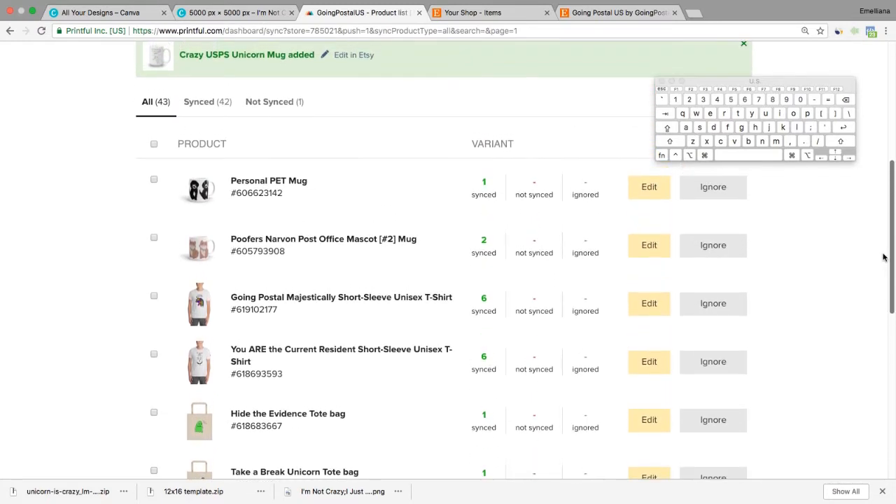
scroll(884, 261, "down", 8)
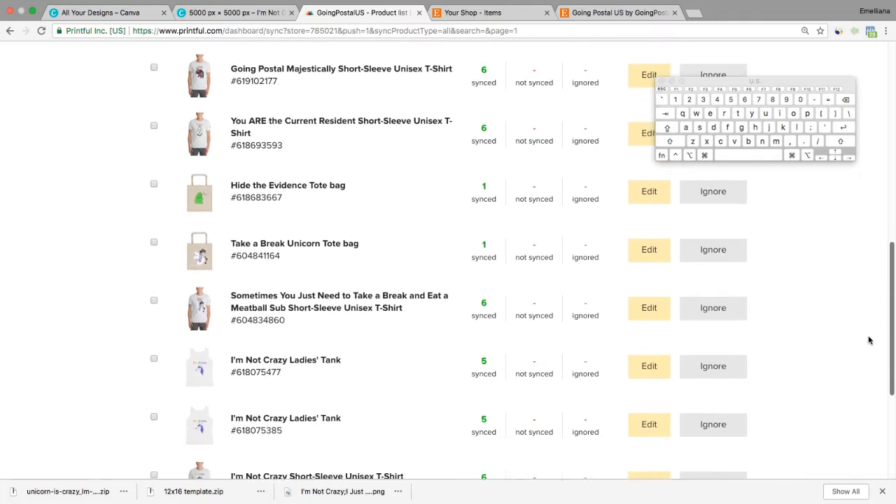
scroll(866, 351, "up", 15)
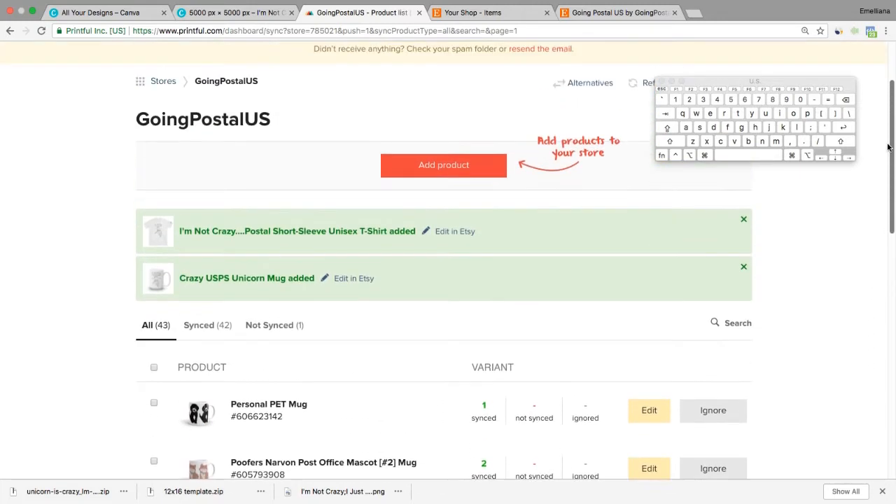
left_click(348, 278)
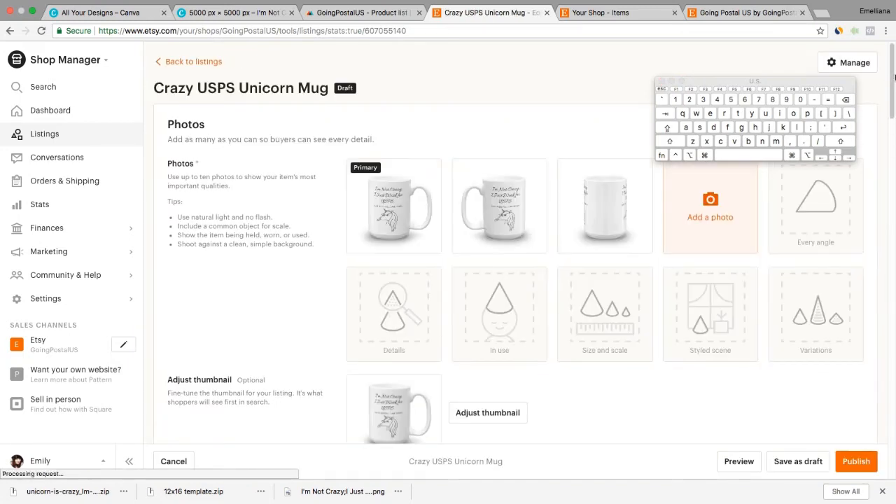
Step: Set the mug listing's primary color to White and its secondary color to Black
left_click_drag(894, 81, 884, 168)
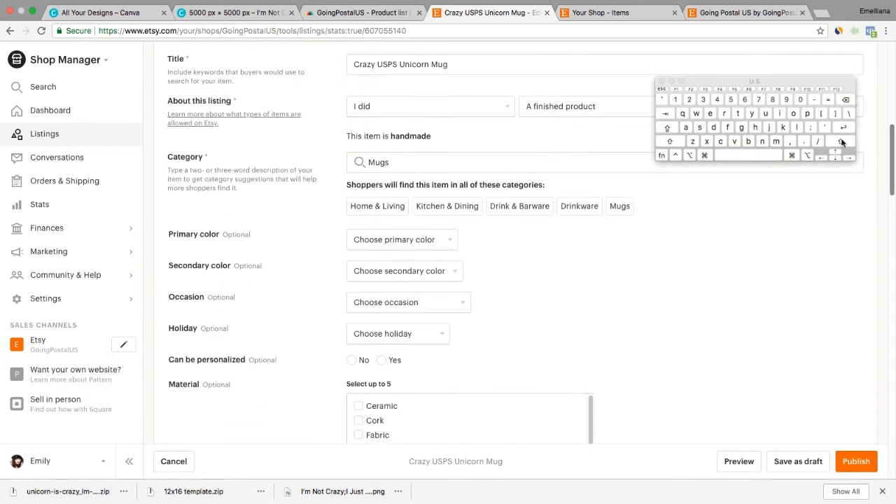
left_click(427, 242)
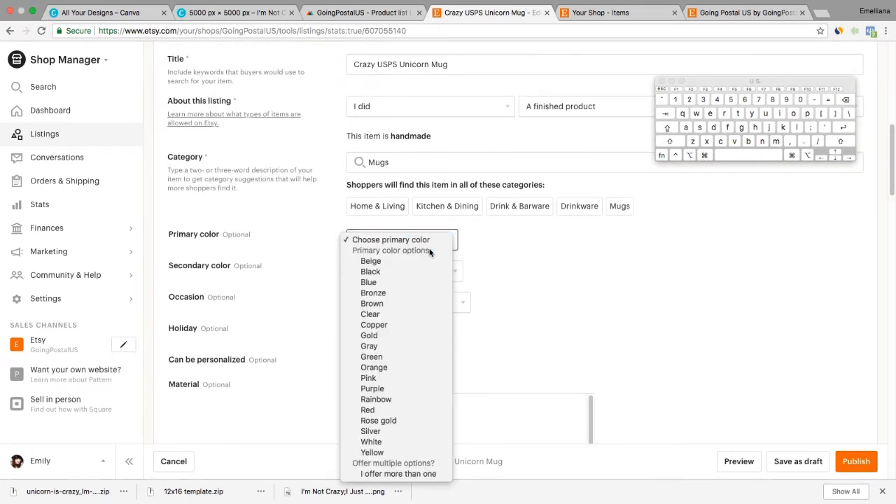
left_click(385, 442)
left_click(400, 270)
left_click(398, 303)
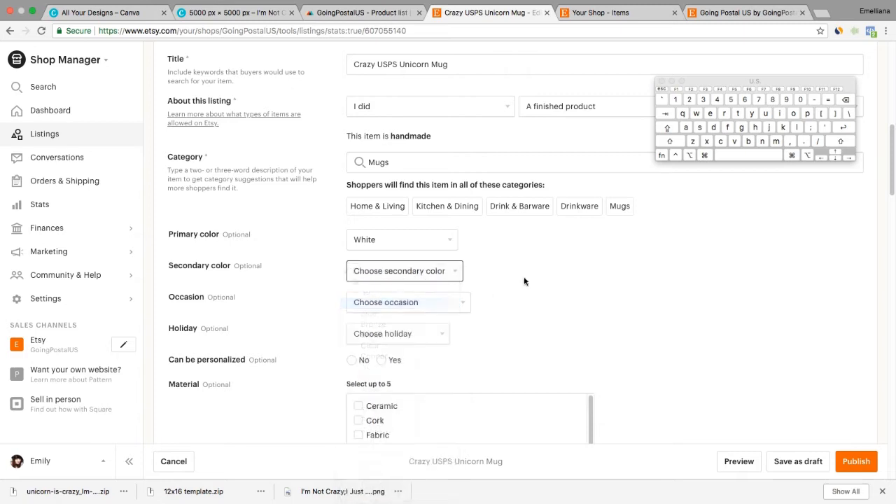
Step: Set the listing's occasion to Birthday and its holiday to Christmas
left_click(448, 303)
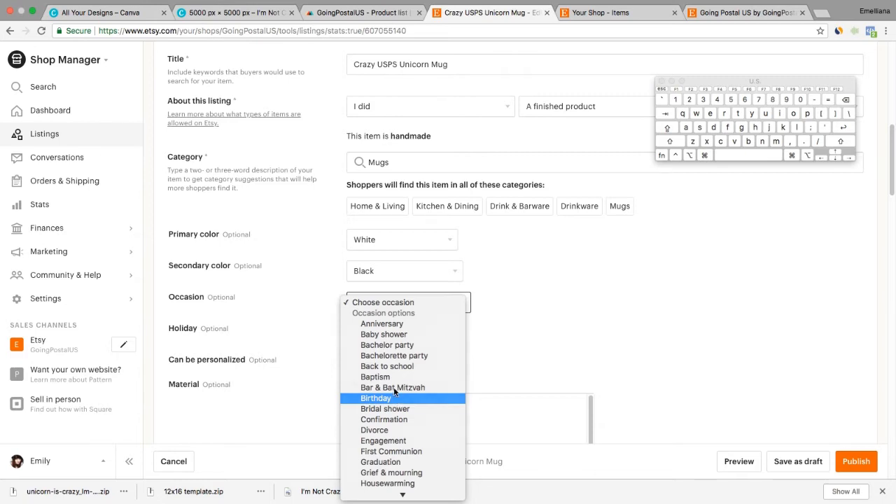
left_click(394, 398)
left_click(438, 336)
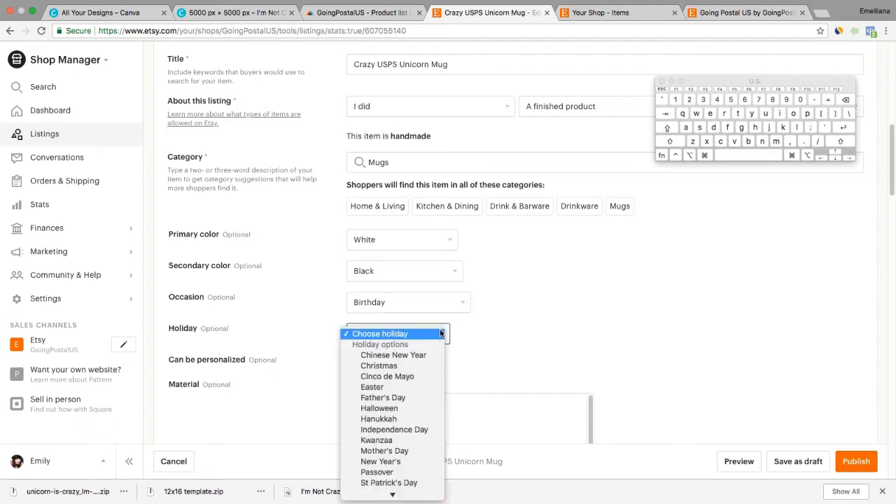
left_click(421, 367)
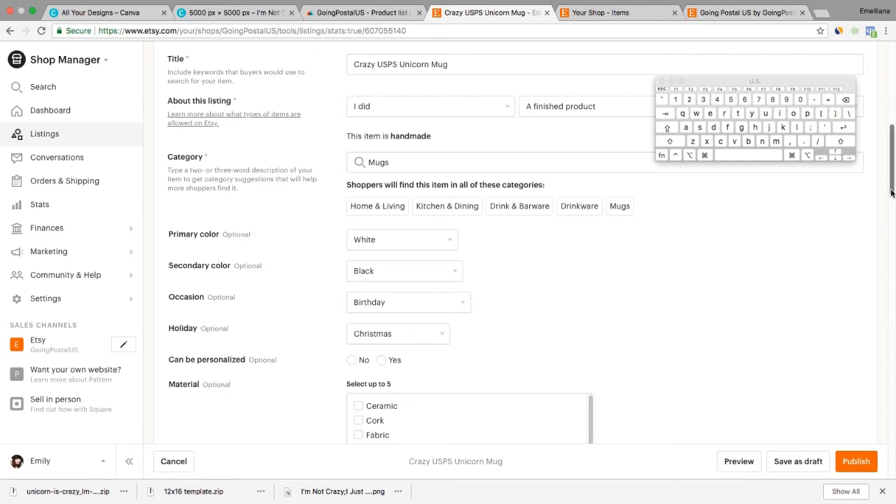
Step: Mark the mug listing as not available for personalization
scroll(892, 193, "down", 5)
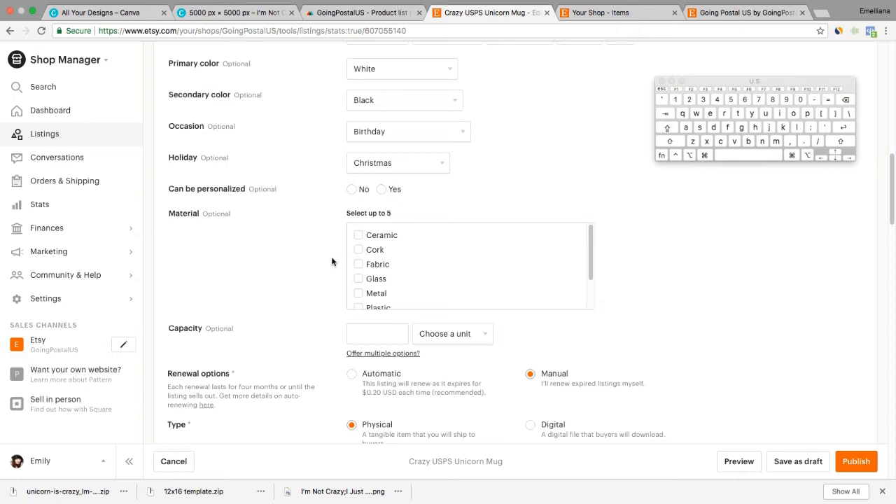
left_click(351, 190)
scroll(893, 175, "down", 1)
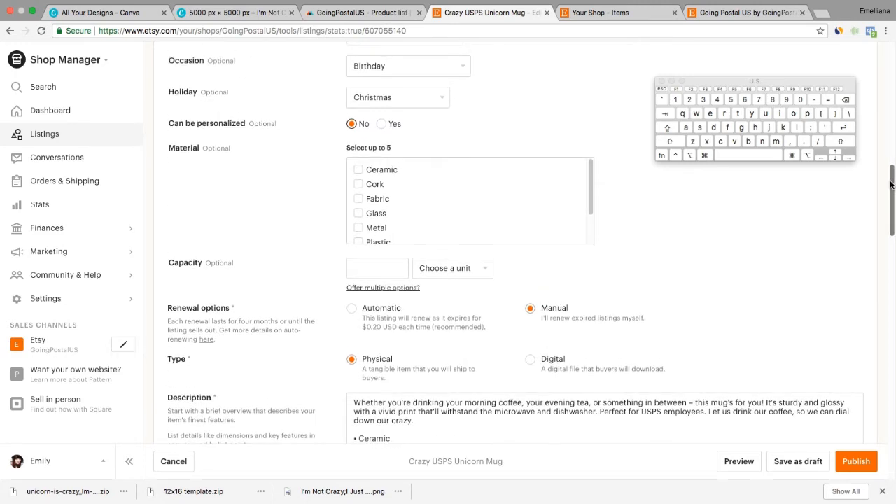
Step: Select Ceramic as the mug listing's material
left_click(359, 191)
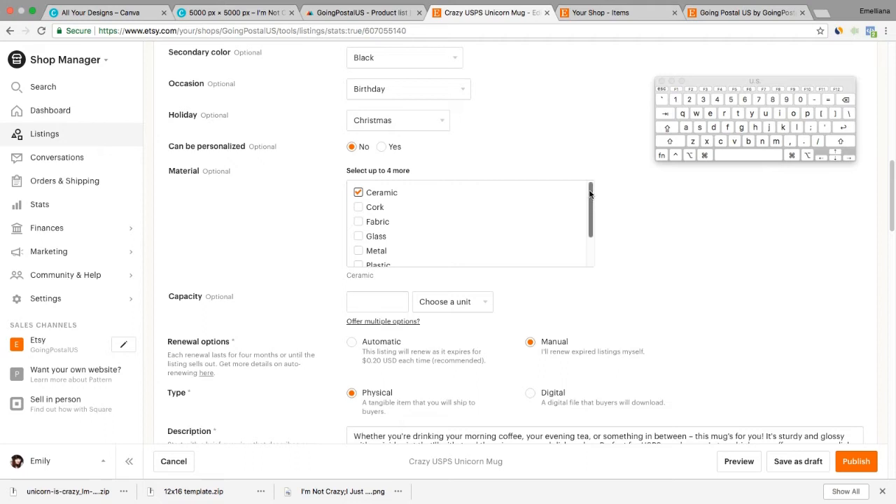
scroll(590, 196, "down", 3)
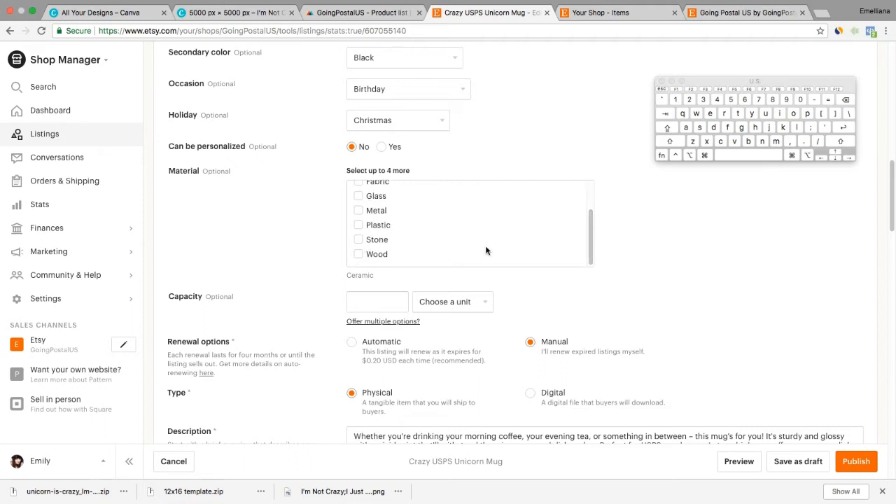
left_click_drag(593, 244, 592, 206)
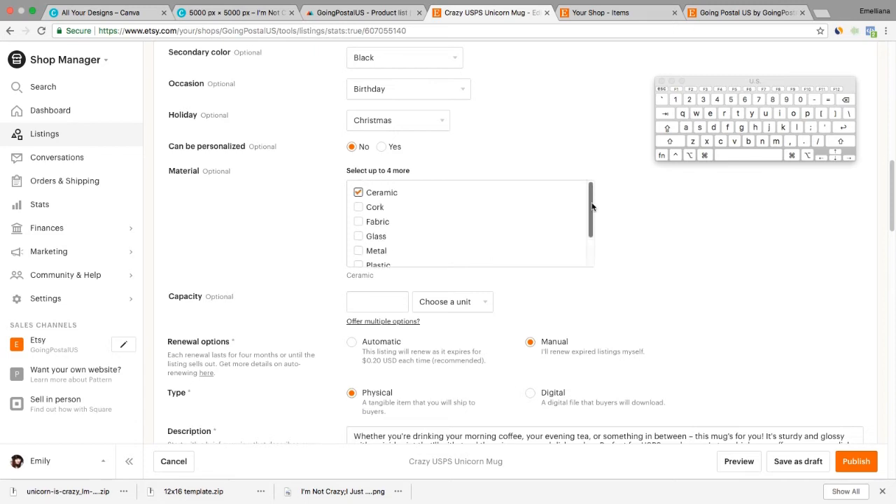
Step: Set the mug's capacity to 15 fluid ounces
mouse_move(891, 203)
left_mouse_down()
mouse_move(881, 303)
mouse_move(891, 209)
left_mouse_up()
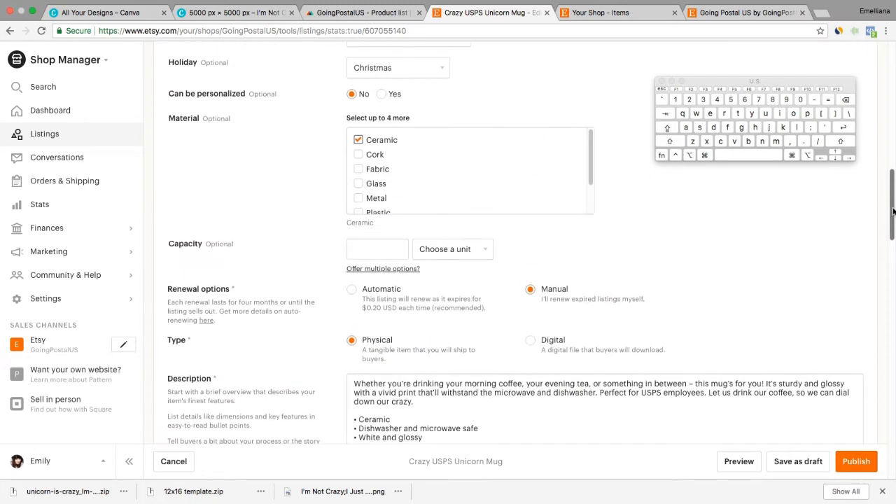
left_click(483, 251)
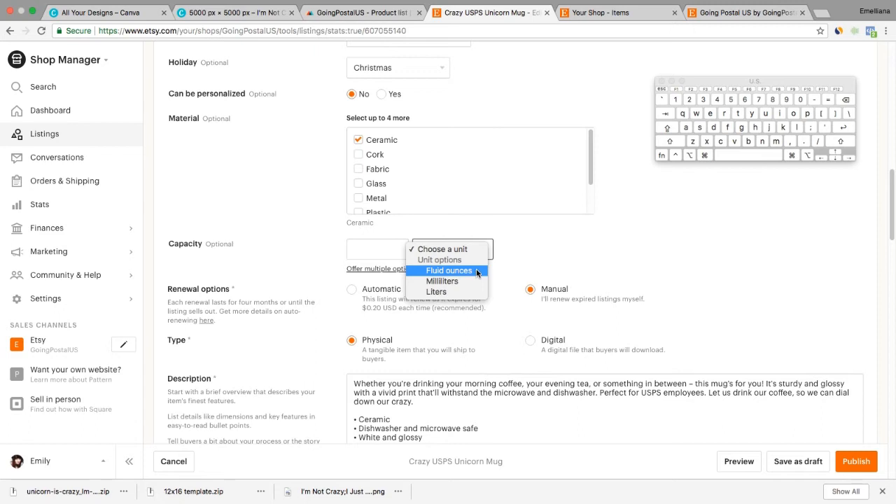
left_click(475, 271)
left_click(376, 247)
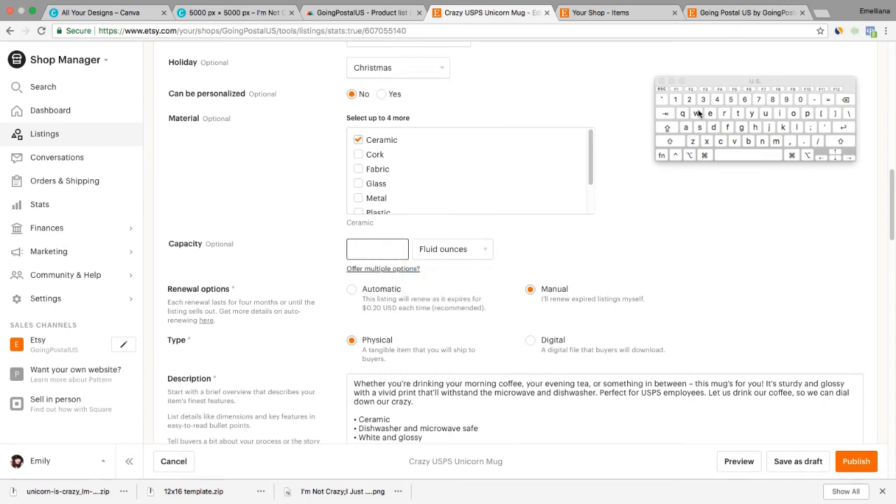
left_click(676, 99)
left_click(731, 99)
left_click(521, 255)
Step: Select Printful as the production partner and assign the listing to a new shop section titled Mugs
left_click_drag(891, 191, 891, 256)
left_click(361, 209)
left_click(392, 202)
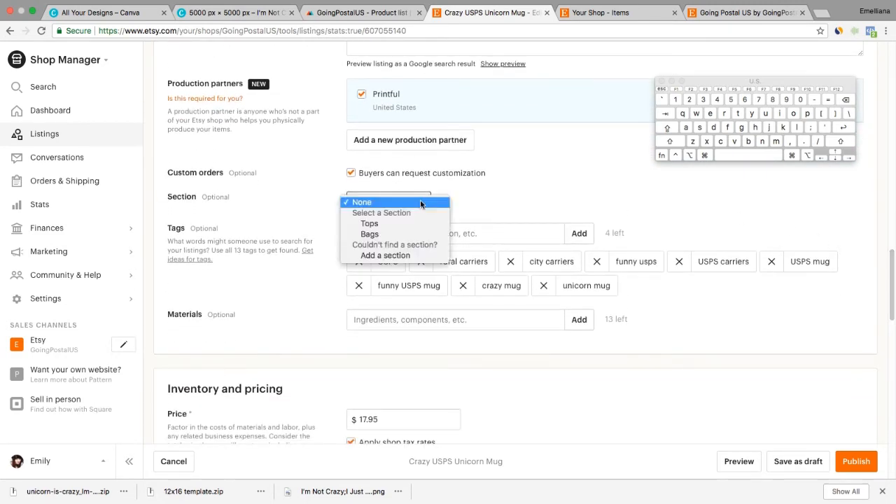
left_click(409, 257)
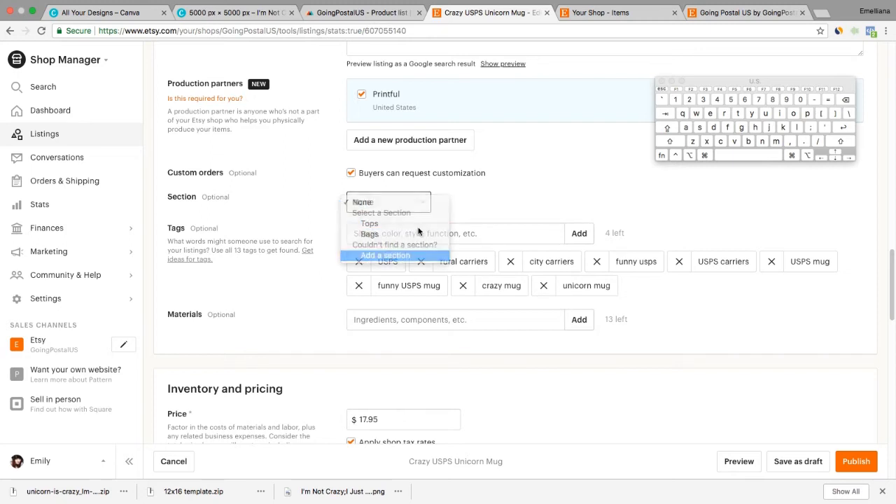
left_click(513, 183)
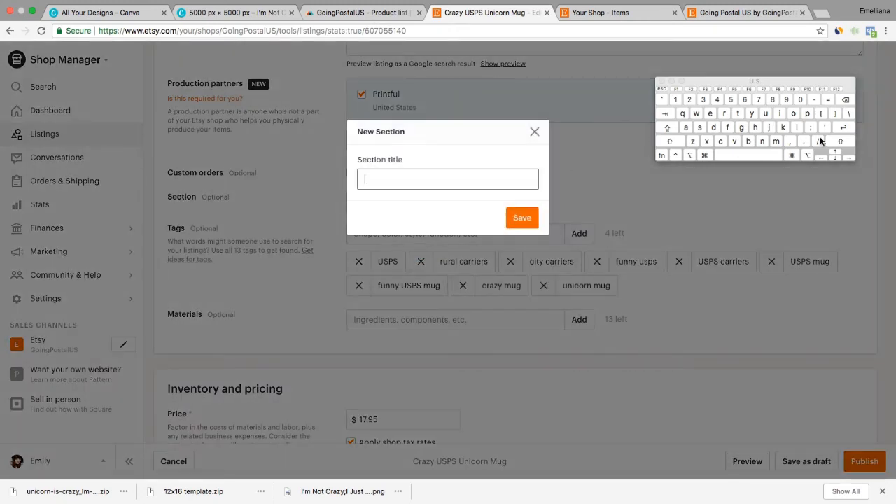
left_click(668, 128)
left_click(776, 141)
left_click(668, 128)
left_click(699, 128)
left_click(527, 219)
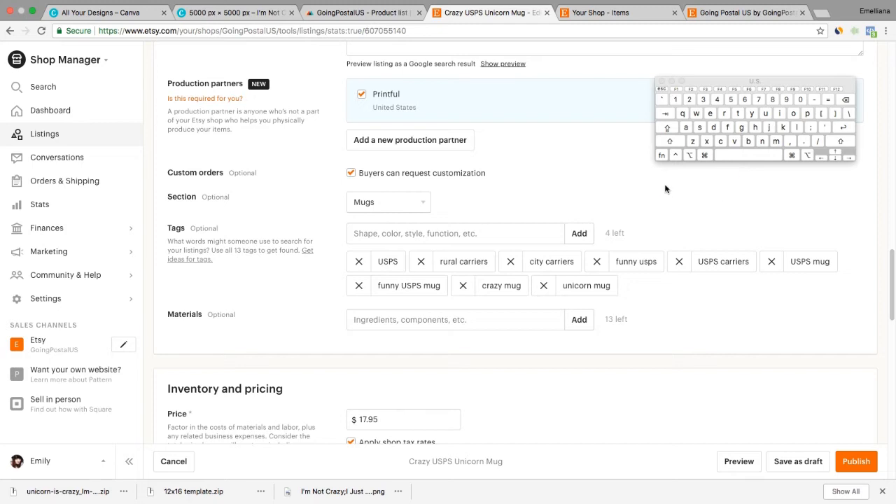
Step: Add "ceramic mug" to the listing's materials
scroll(637, 185, "down", 2)
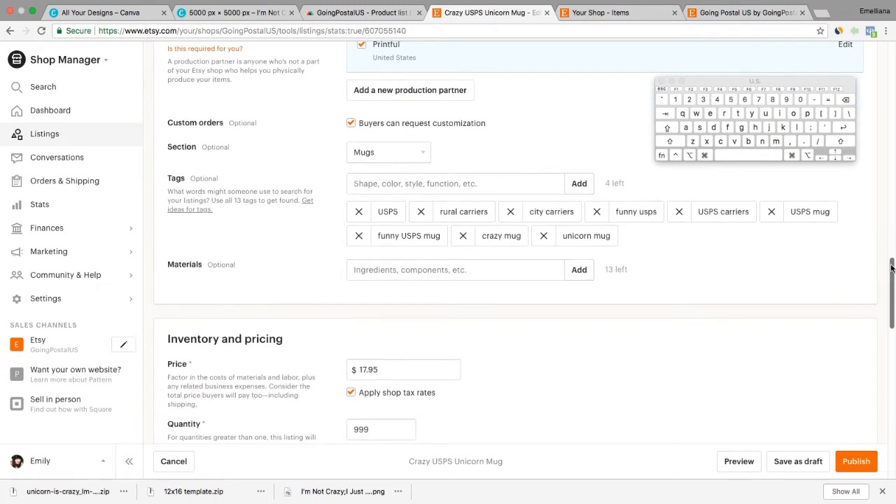
left_click(484, 247)
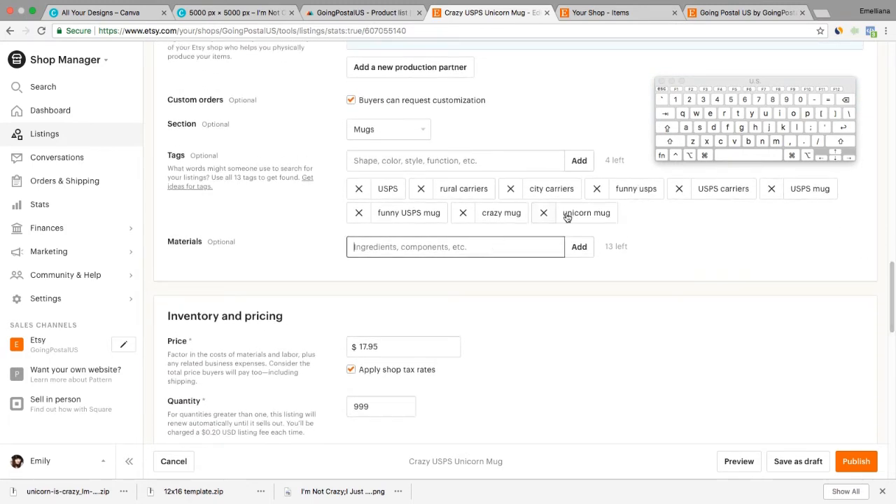
type("ce")
left_click(723, 113)
left_click(685, 127)
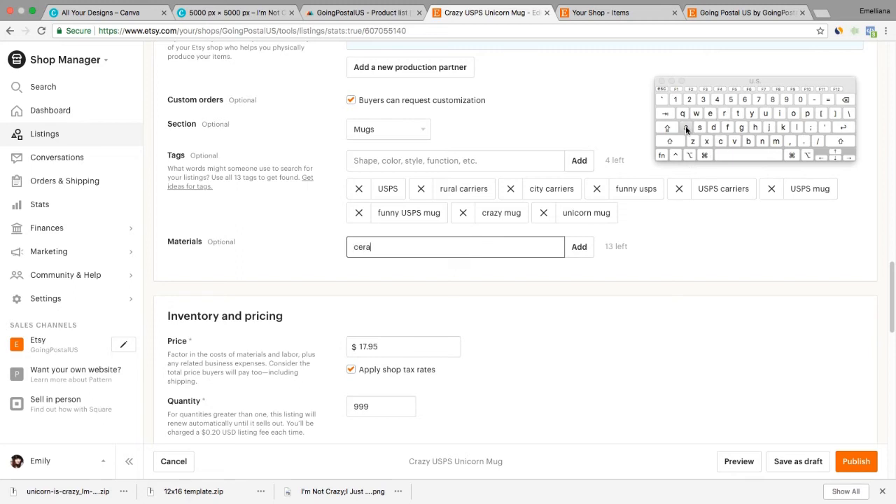
left_click(776, 142)
left_click(777, 114)
type("c")
left_click(739, 156)
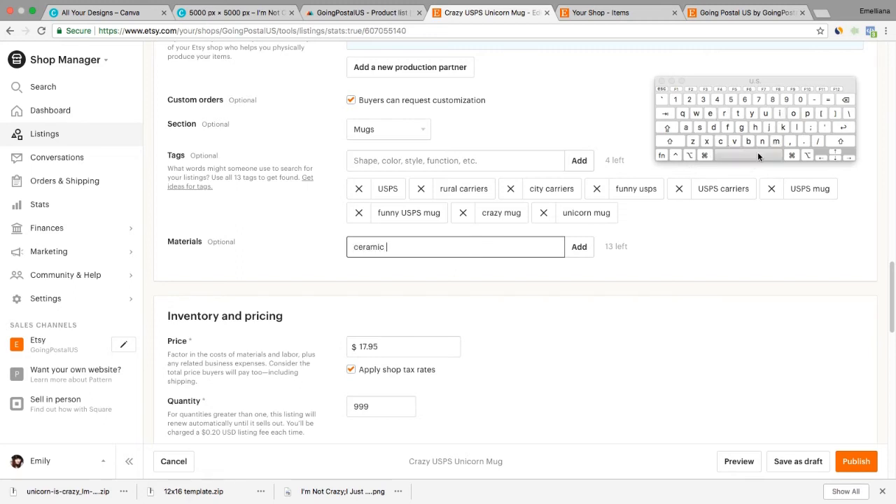
left_click(776, 141)
type("u")
left_click(744, 129)
left_click(843, 124)
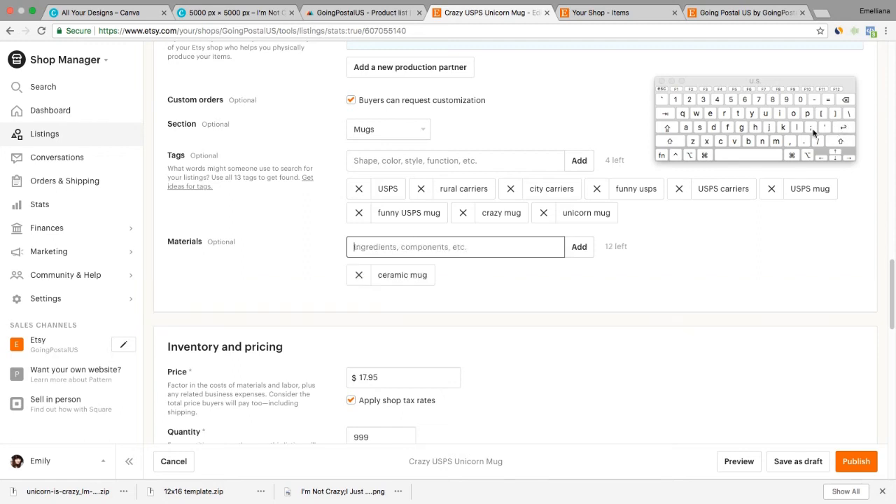
Step: Add "ink" as a second entry in the listing's materials
left_click(781, 114)
left_click(762, 141)
left_click(784, 128)
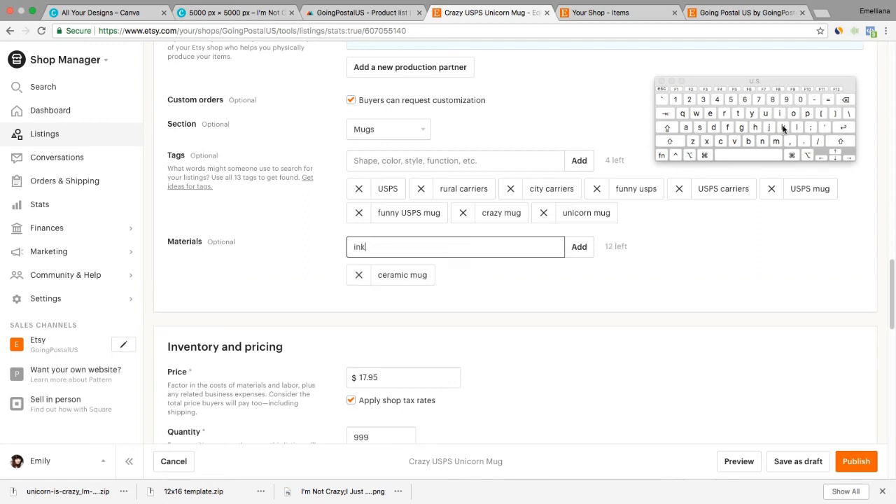
left_click(843, 127)
Step: Set the mug's stock quantity to 5
left_click_drag(892, 270, 891, 305)
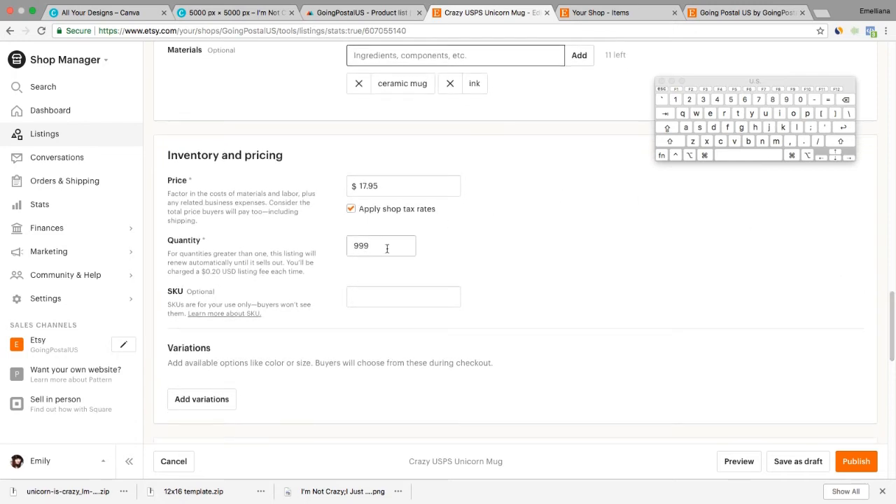
left_click(348, 245)
double_click(346, 246)
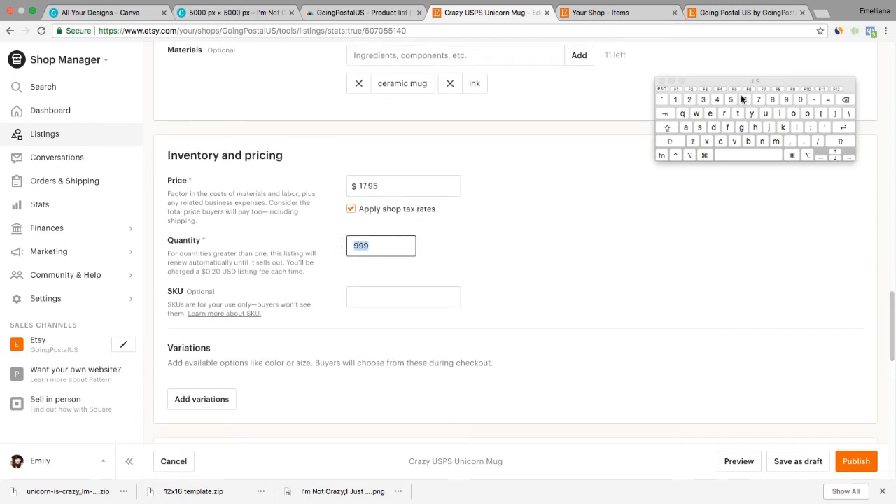
left_click(473, 232)
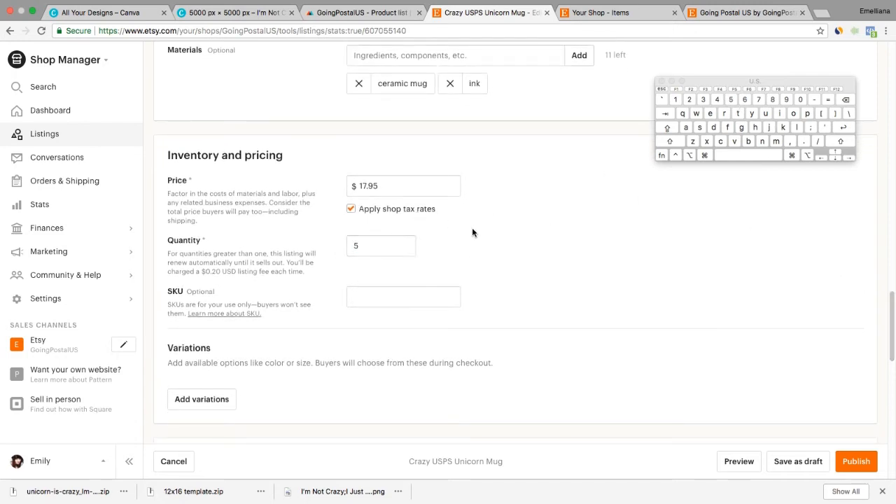
Step: Close the on-screen keyboard and publish the Crazy USPS Unicorn Mug listing, agreeing to the $0.20 listing fee
left_click_drag(891, 301, 891, 361)
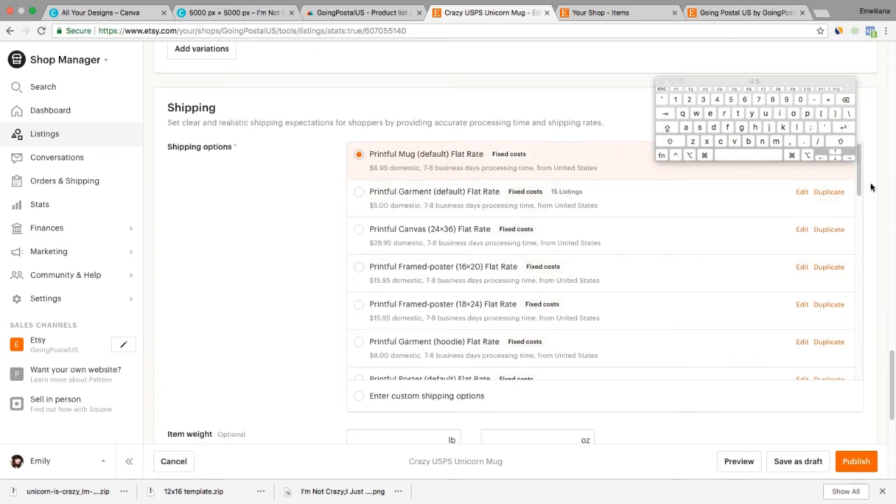
mouse_move(860, 180)
left_mouse_down()
mouse_move(861, 363)
mouse_move(864, 173)
left_mouse_up()
left_click_drag(861, 174, 866, 156)
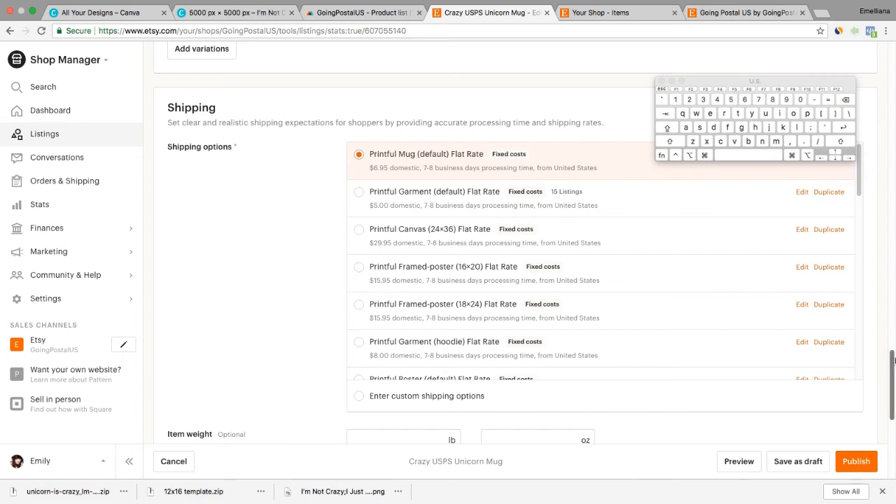
left_click_drag(893, 359, 894, 413)
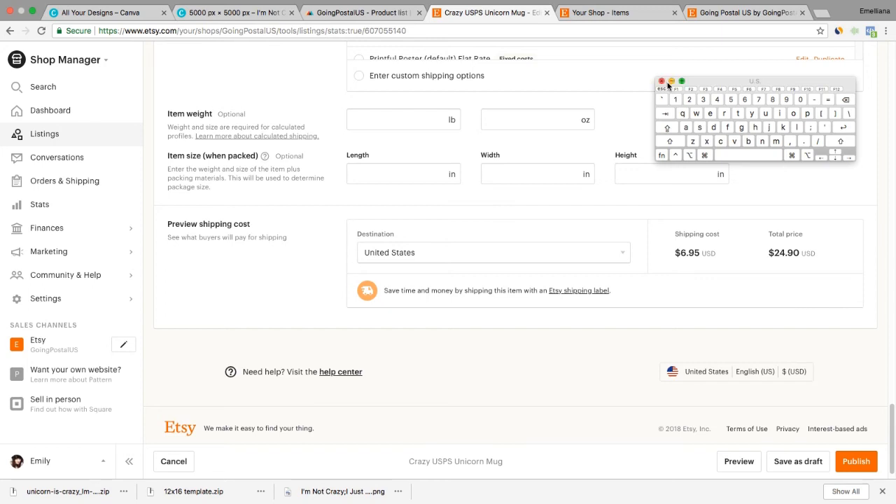
left_click(663, 82)
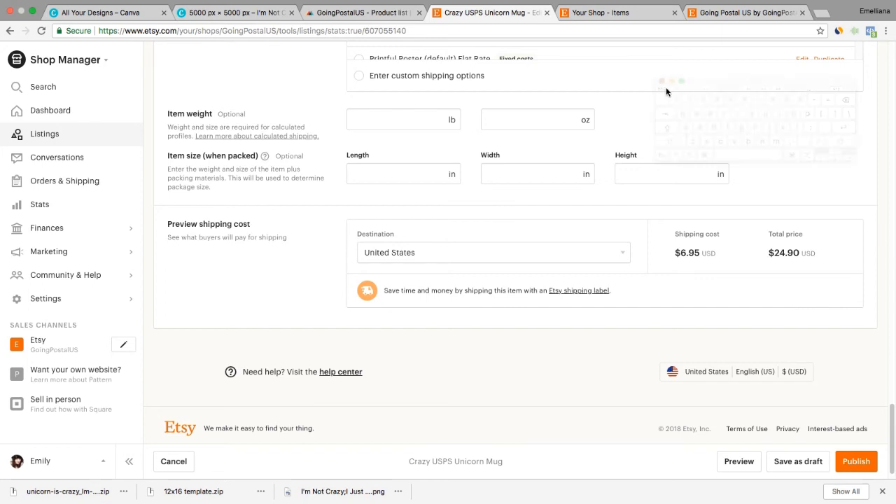
left_click(857, 462)
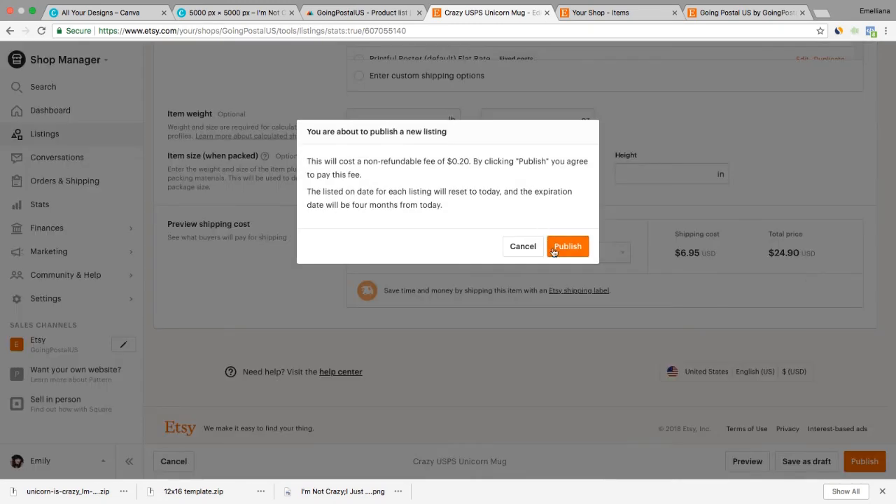
left_click(568, 246)
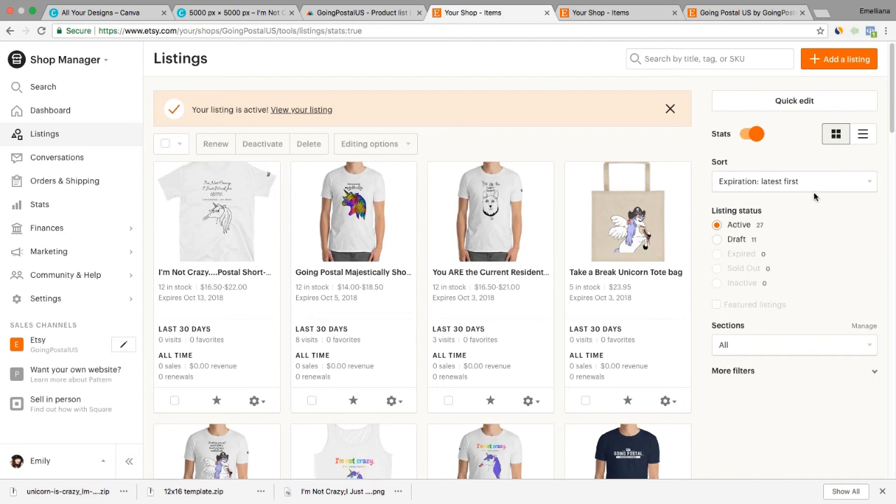
Step: Refresh the shop's listings and check the active items for the newly published mug
left_click(41, 30)
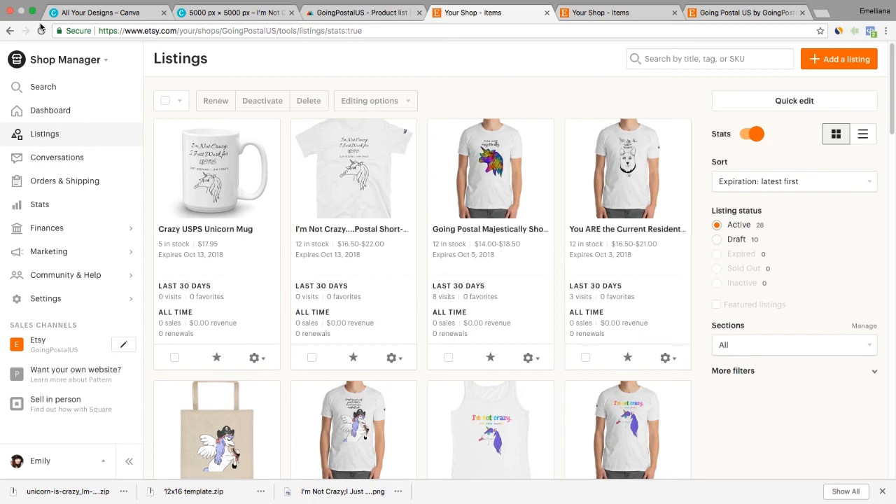
scroll(892, 140, "down", 2)
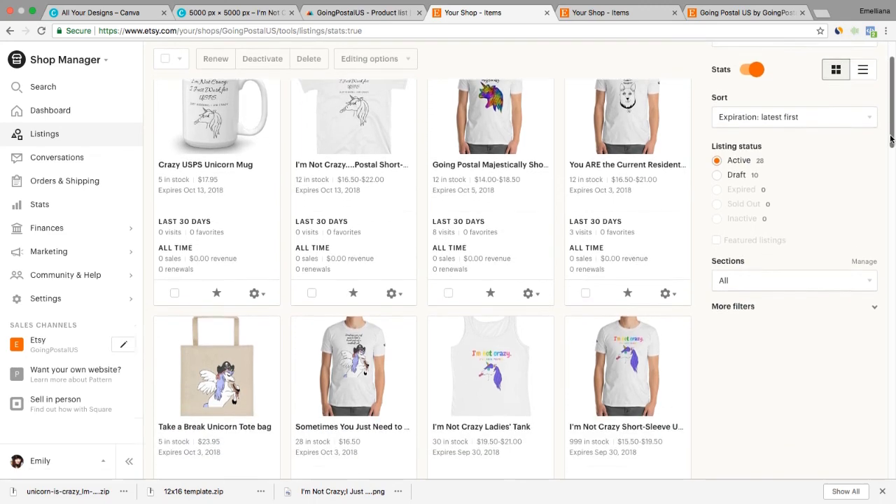
left_click_drag(891, 140, 862, 82)
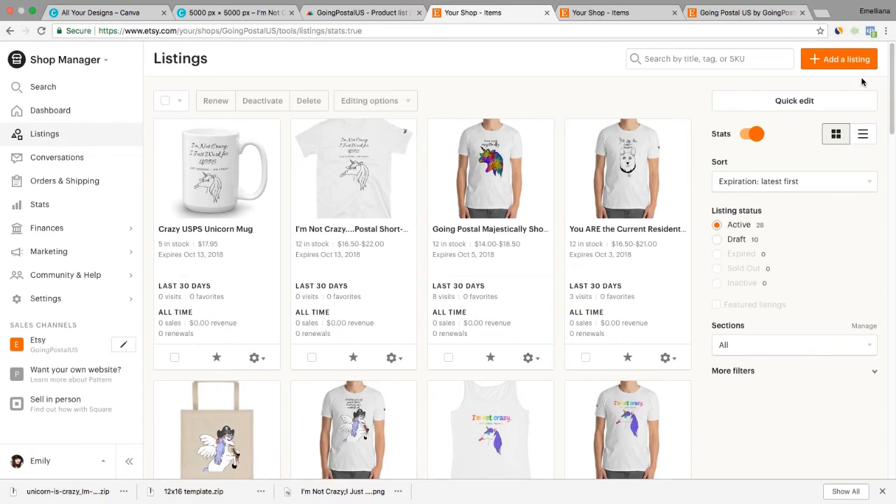
mouse_move(565, 496)
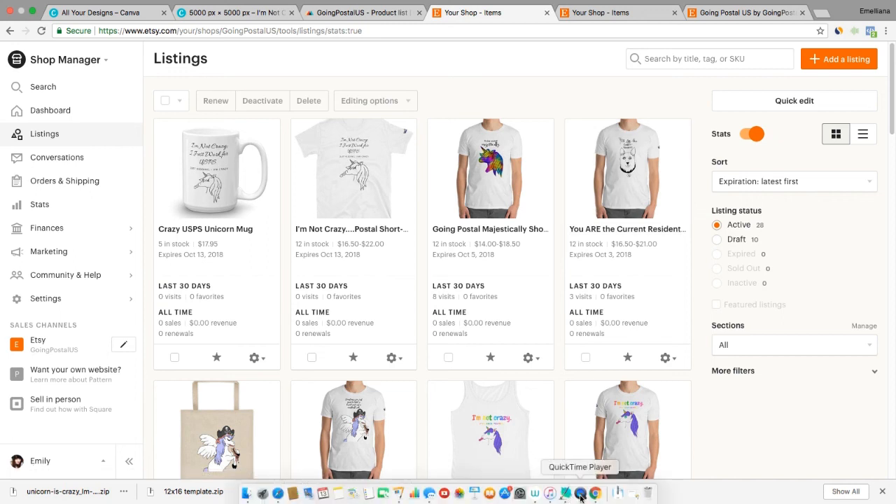
left_click(580, 495)
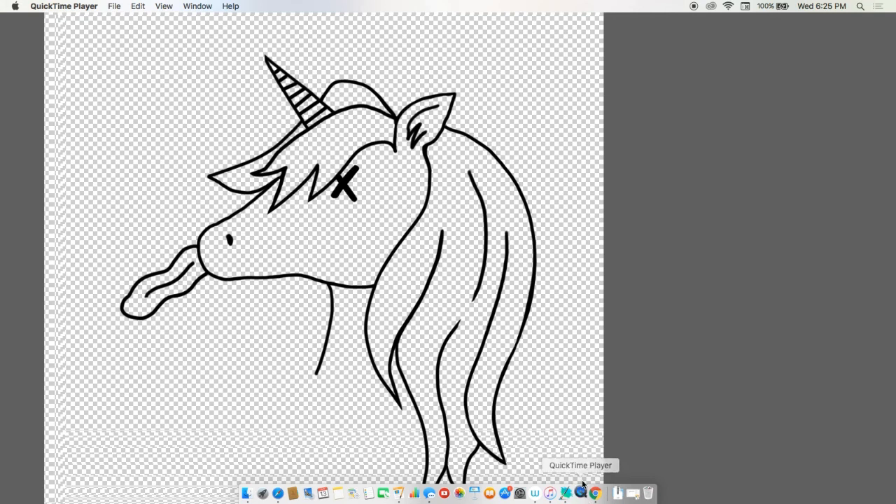
right_click(581, 494)
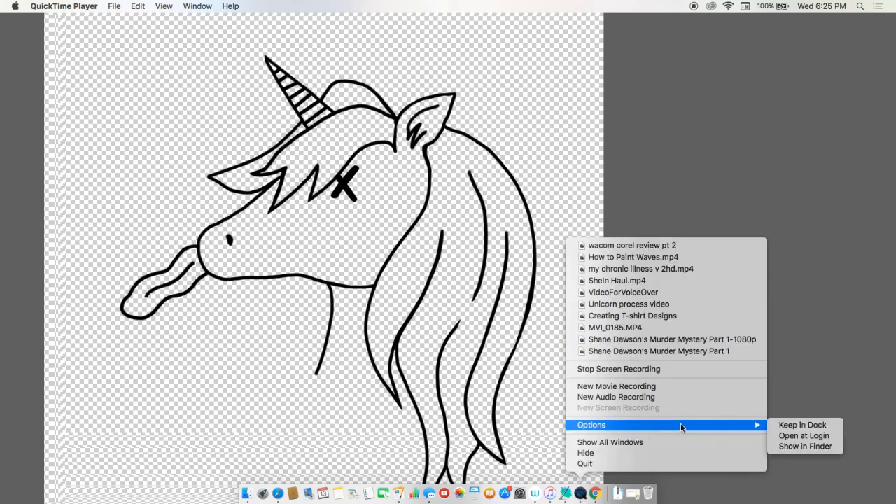